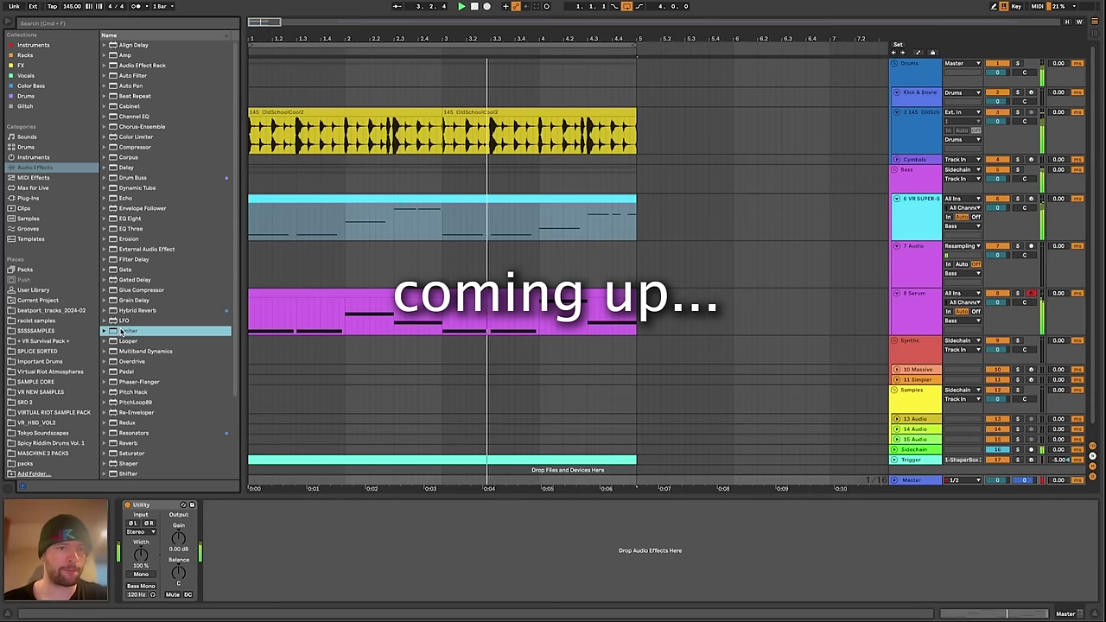
left_click(929, 303)
left_click(926, 210)
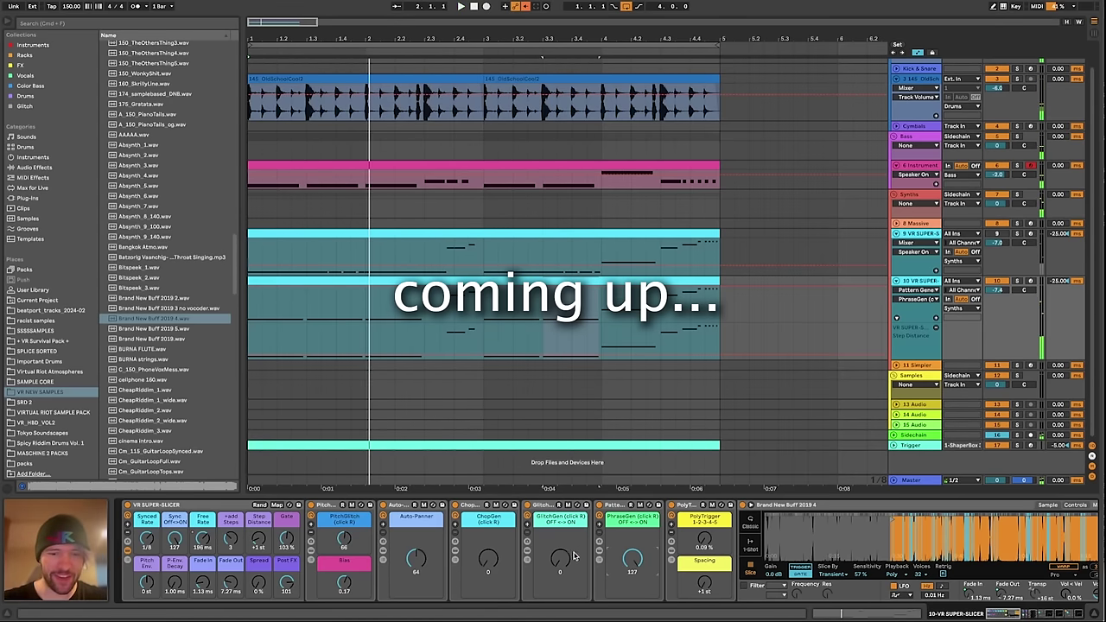
Turn up the VR SUPER-SLICER rack's GlitchGen macro while auditioning the loop
left_click(561, 561)
key("space")
left_click_drag(560, 561, 560, 458)
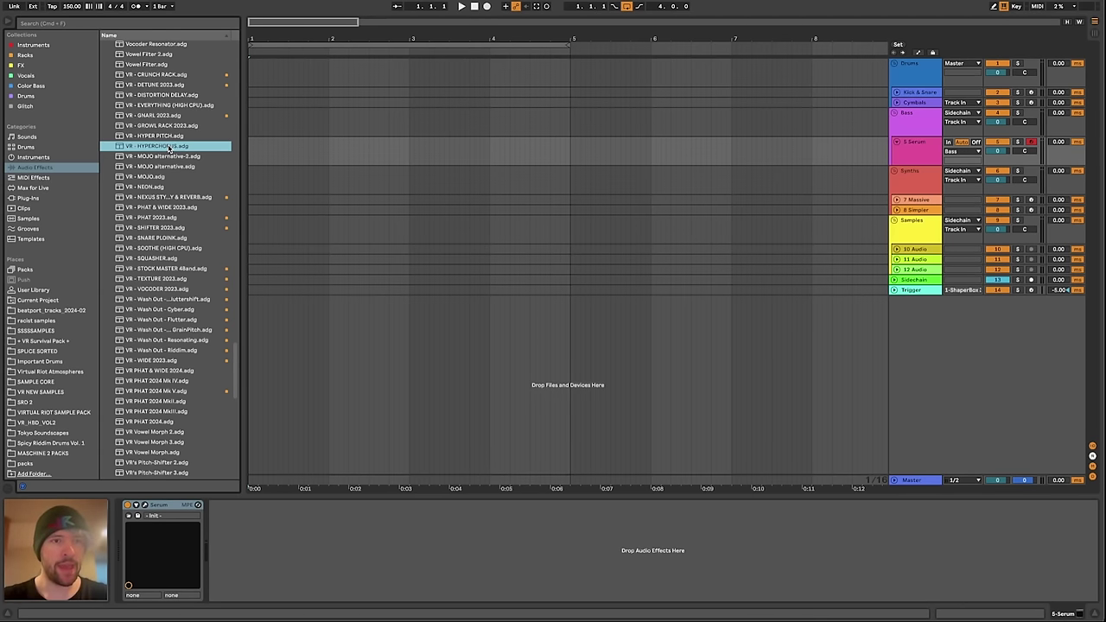
Add the VR - HYPERCHORUS rack after Serum on the Serum track and show its devices
left_click_drag(351, 552, 352, 553)
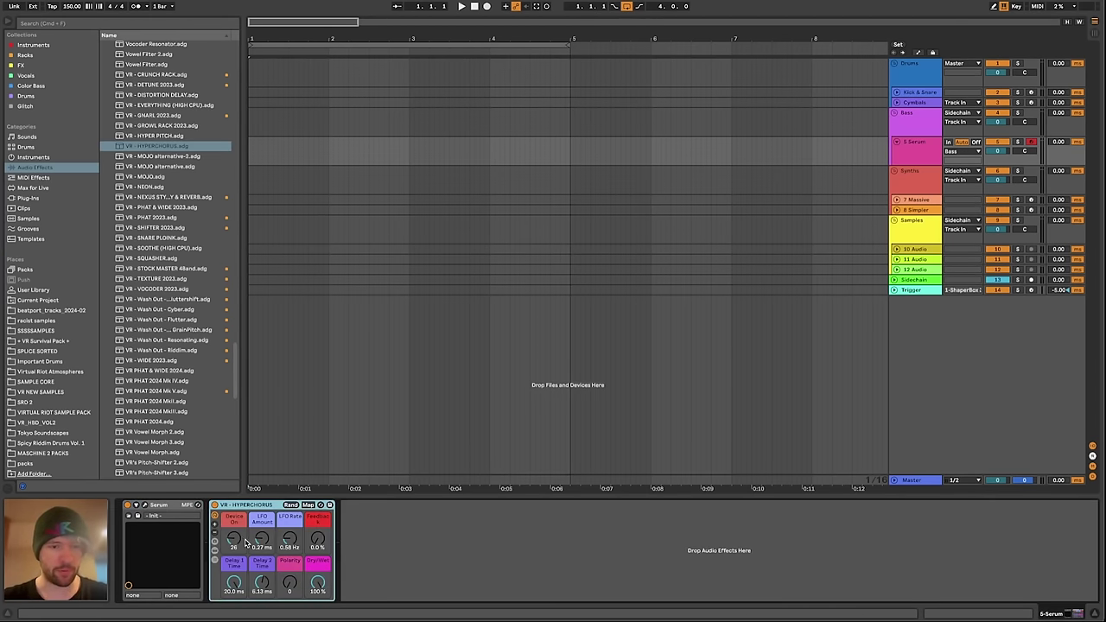
left_click(216, 554)
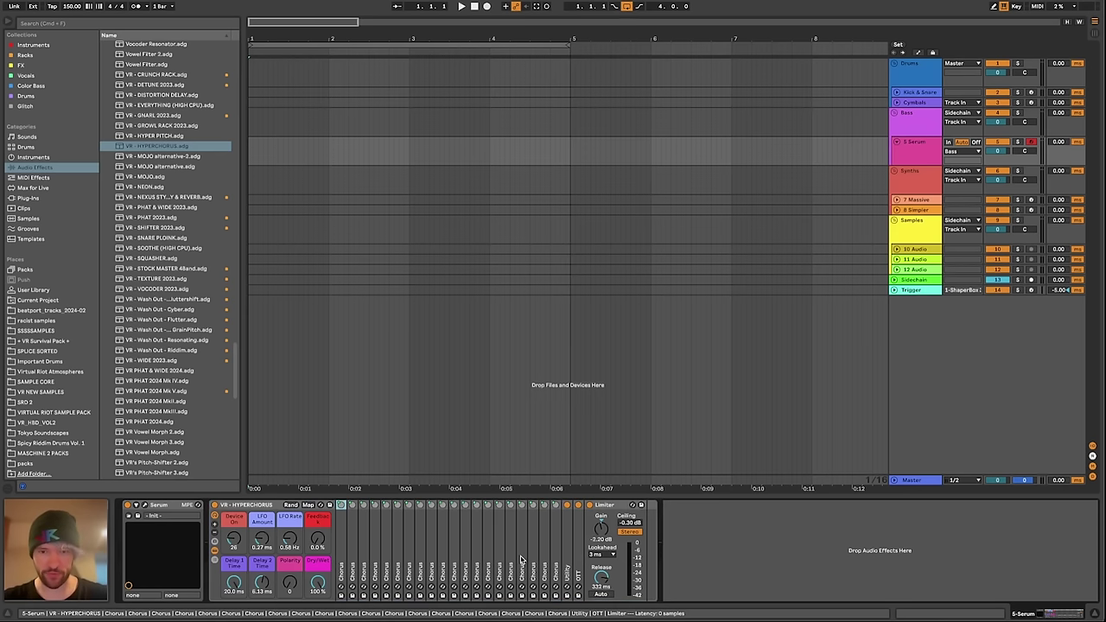
Unfold the first four Chorus devices in the VR - HYPERCHORUS rack and set its LFO Rate macro to 0.54 Hz
double_click(374, 505)
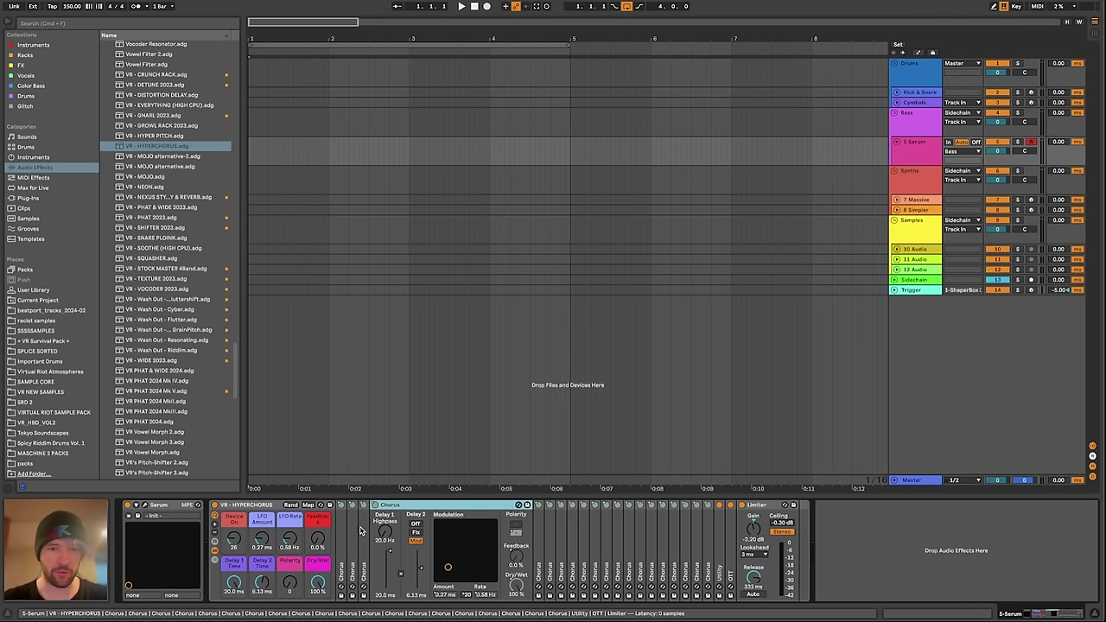
double_click(363, 531)
double_click(357, 530)
double_click(340, 524)
left_click_drag(291, 535, 291, 521)
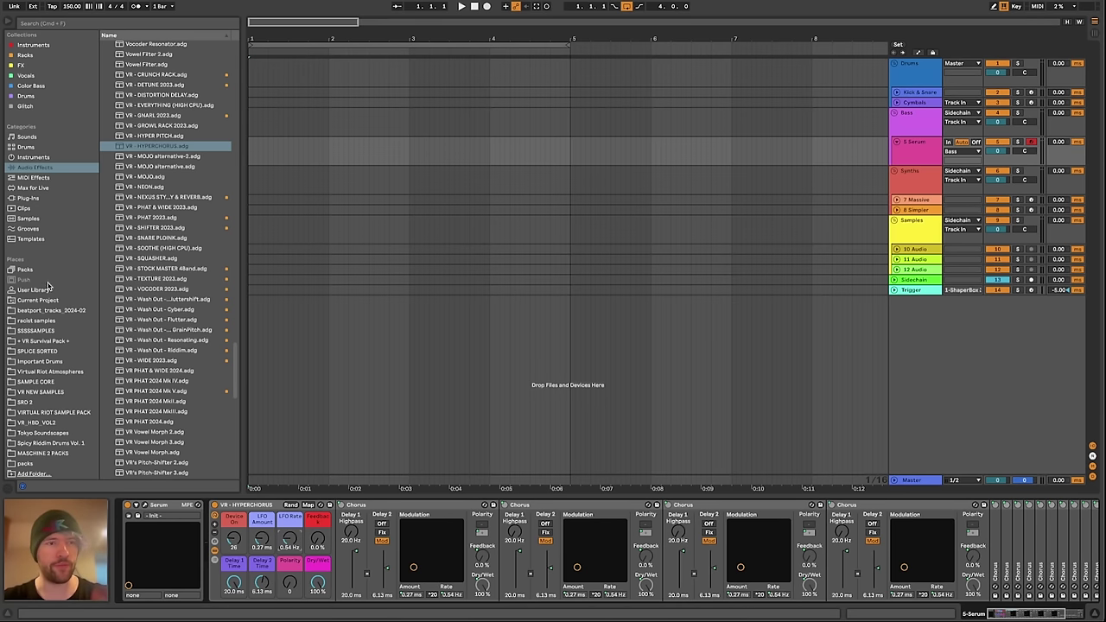
Browse the Core Library pack's devices to the Legacy folder of its audio effects
left_click(17, 274)
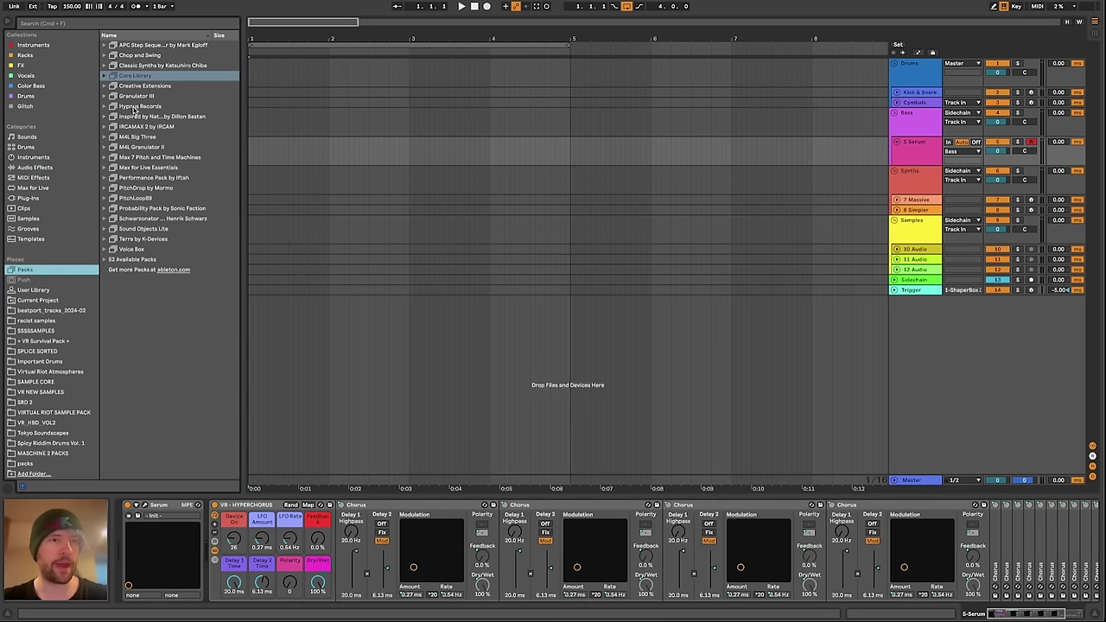
double_click(129, 76)
left_click(140, 88)
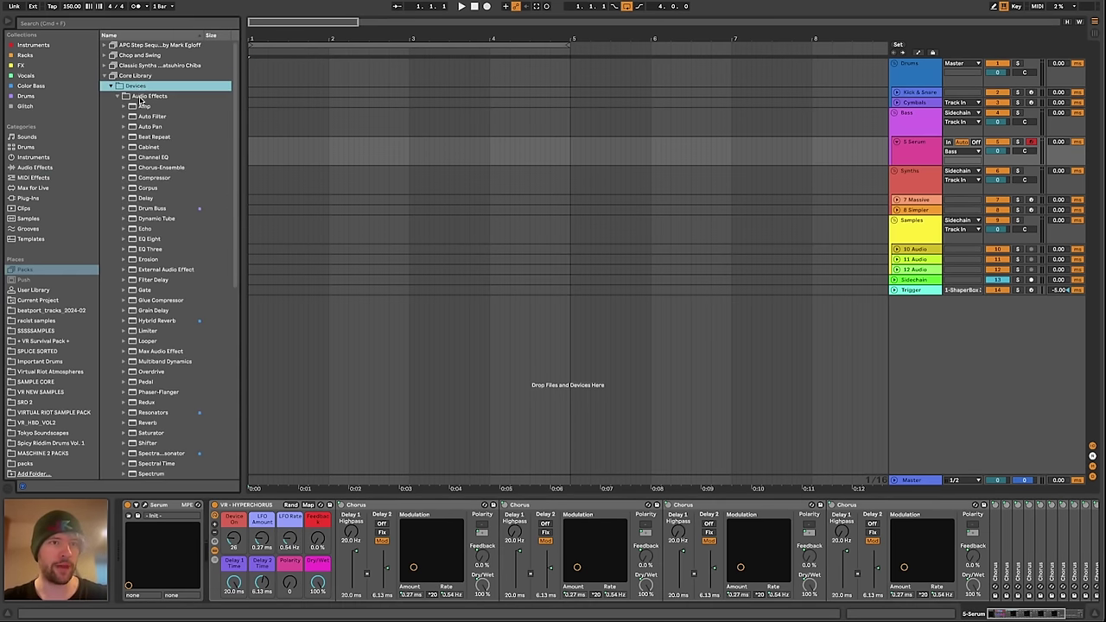
left_click(144, 99)
scroll(154, 226, "down", 5)
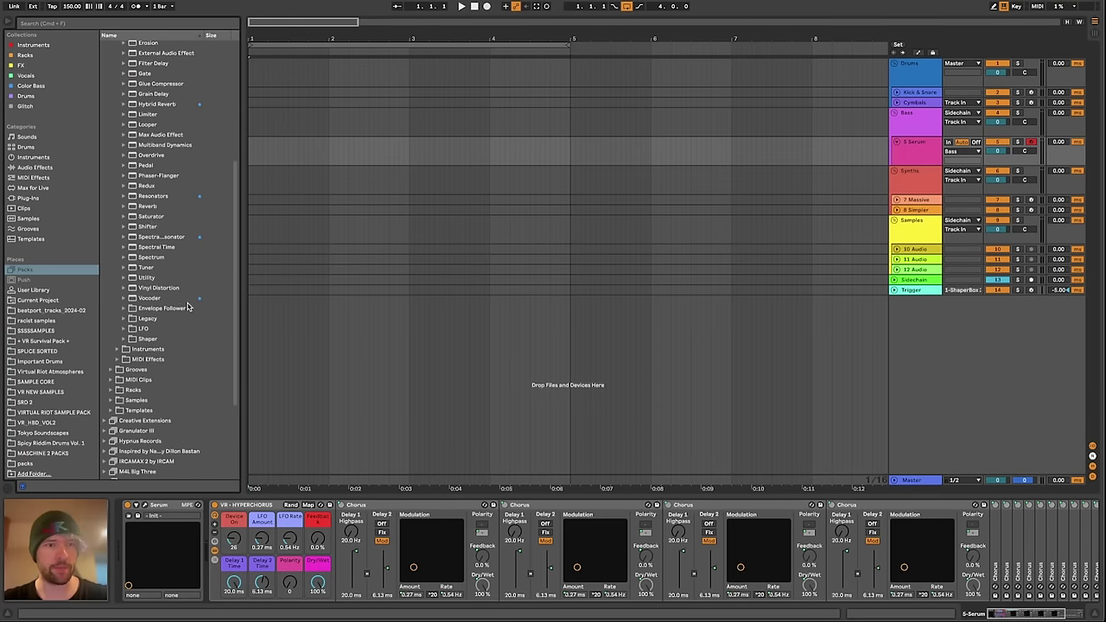
double_click(145, 320)
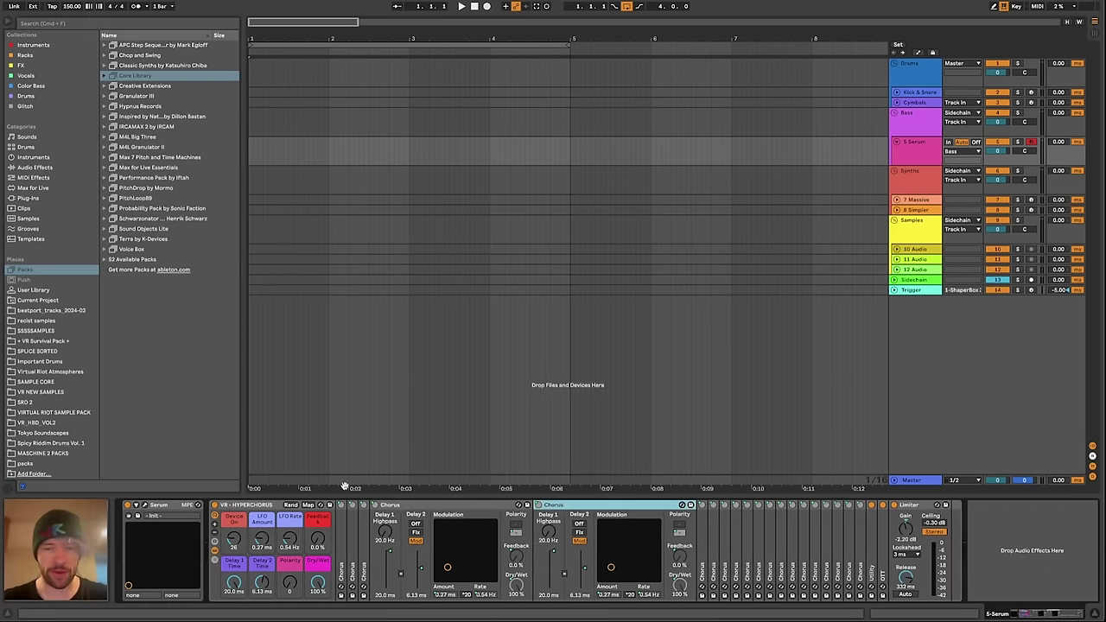
Fold the open Chorus devices and insert an LFO device between Serum and the VR - HYPERCHORUS rack
double_click(443, 506)
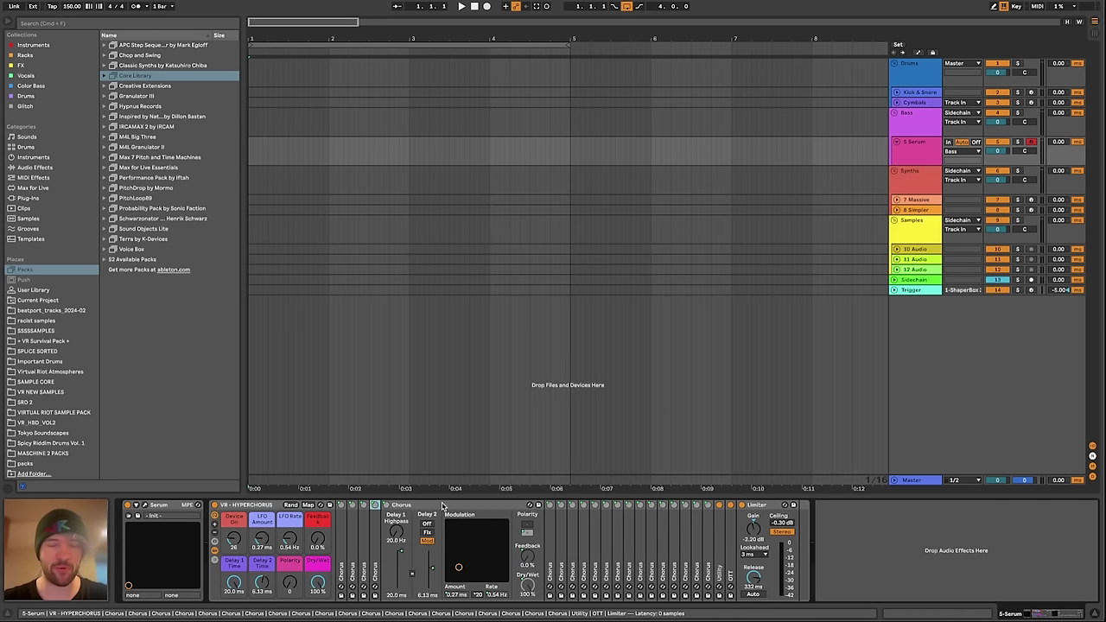
double_click(442, 507)
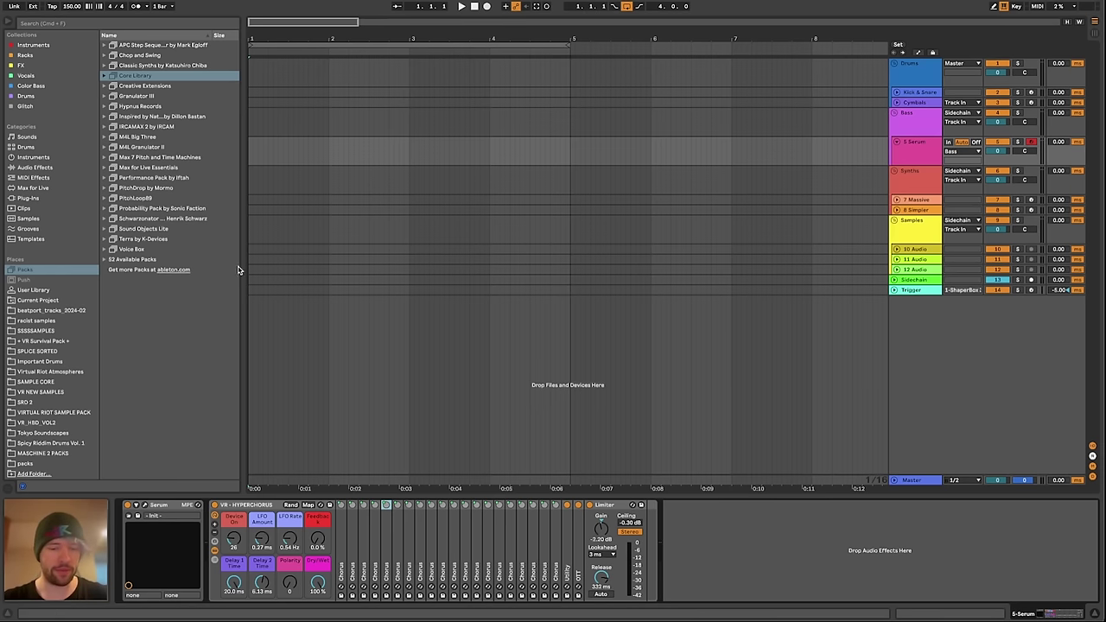
left_click(36, 168)
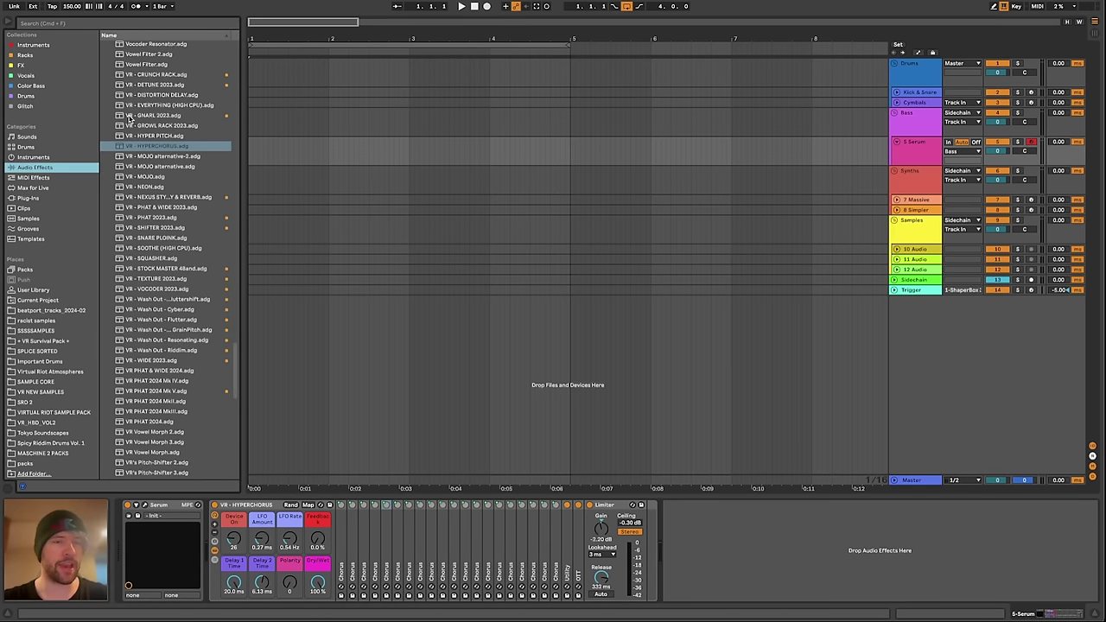
scroll(130, 119, "up", 15)
left_click_drag(124, 320, 218, 545)
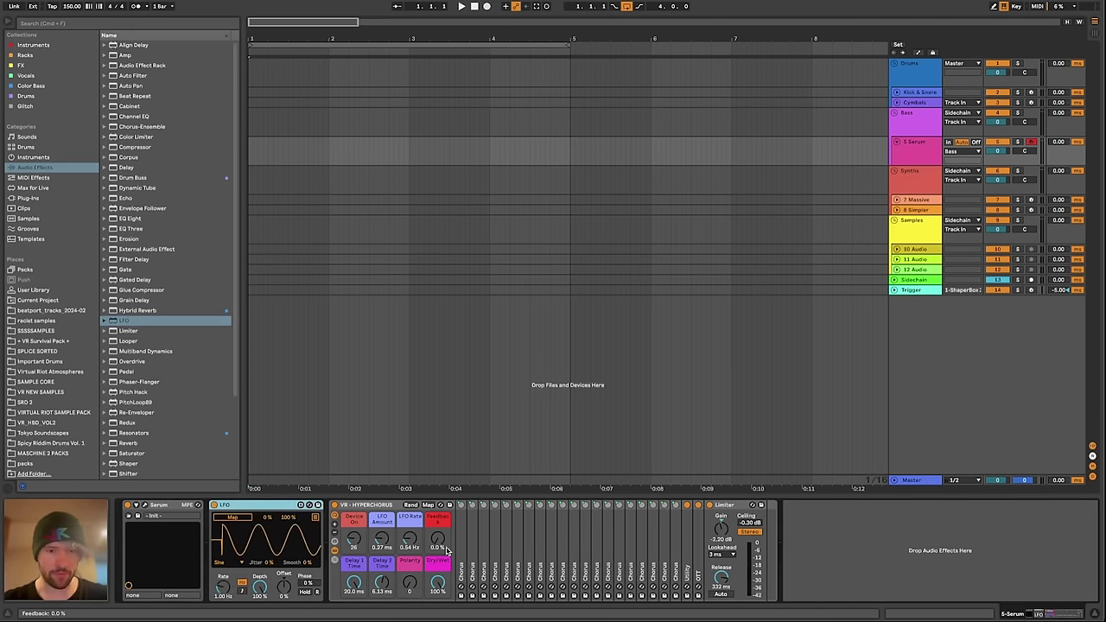
Group the LFO device into an Audio Effect Rack and show the rack's macro controls
left_click(228, 563)
left_click(228, 604)
key("super+g")
left_click(215, 526)
Map the LFO's controls to the Audio Effect Rack's macros, starting with Rate on Macro 1
right_click(363, 585)
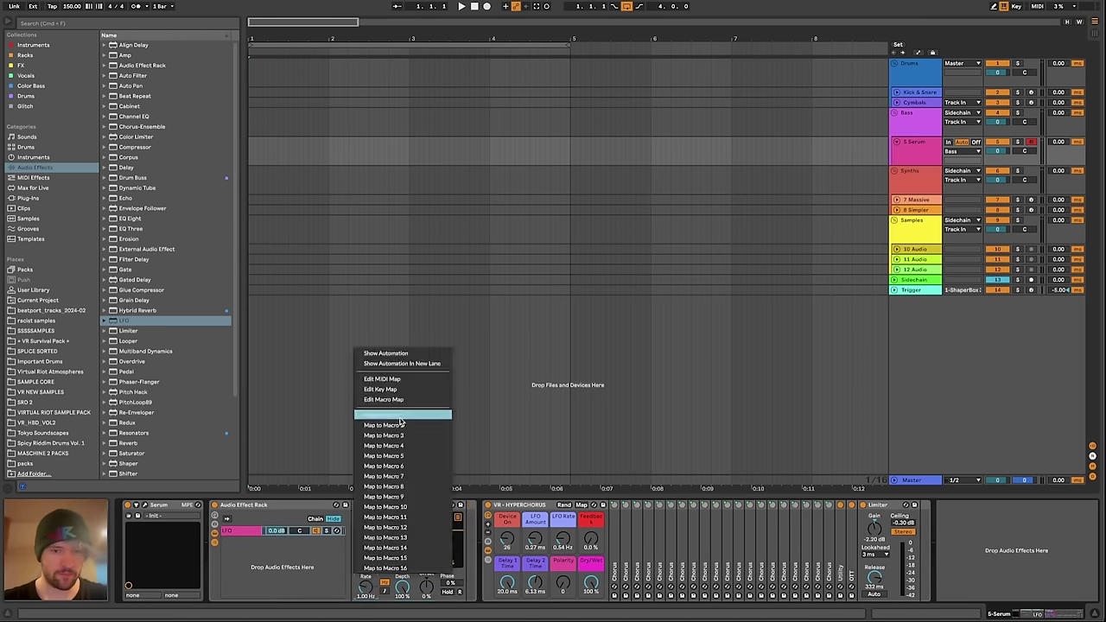
left_click(403, 416)
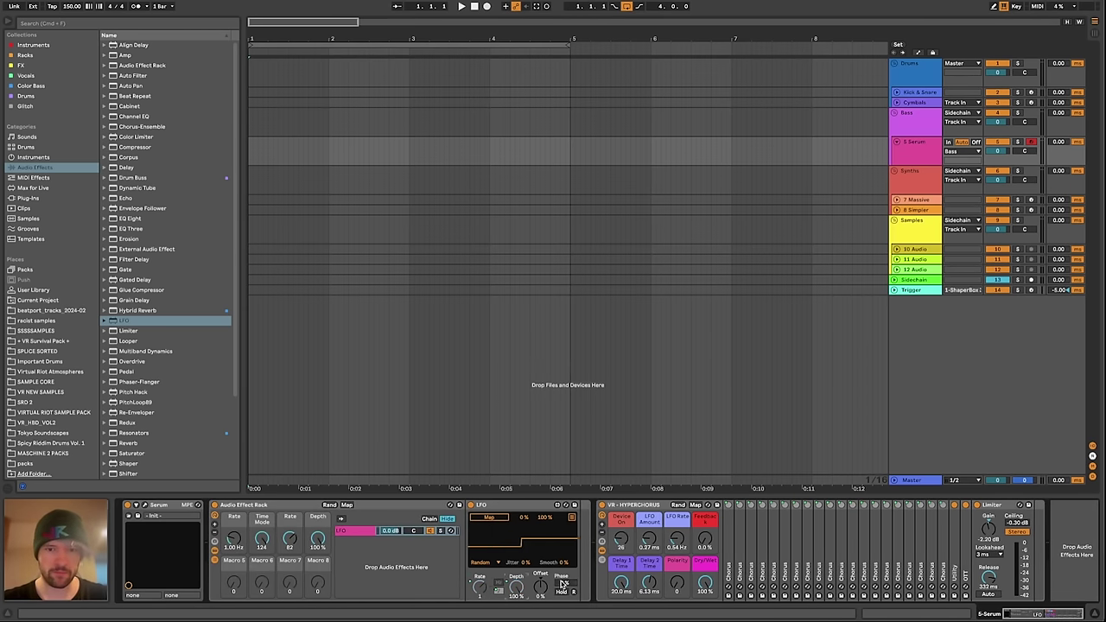
right_click(563, 586)
left_click(557, 484)
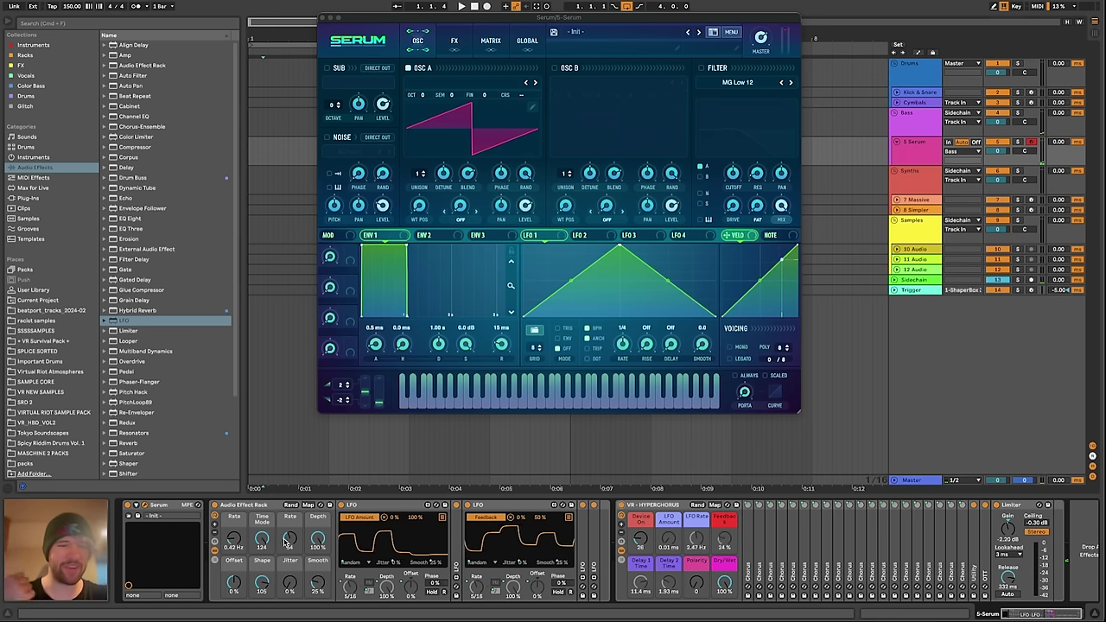
Unfold the LFO devices that modulate LFO Rate, Delay 1 Time and Delay 2 Time
double_click(457, 533)
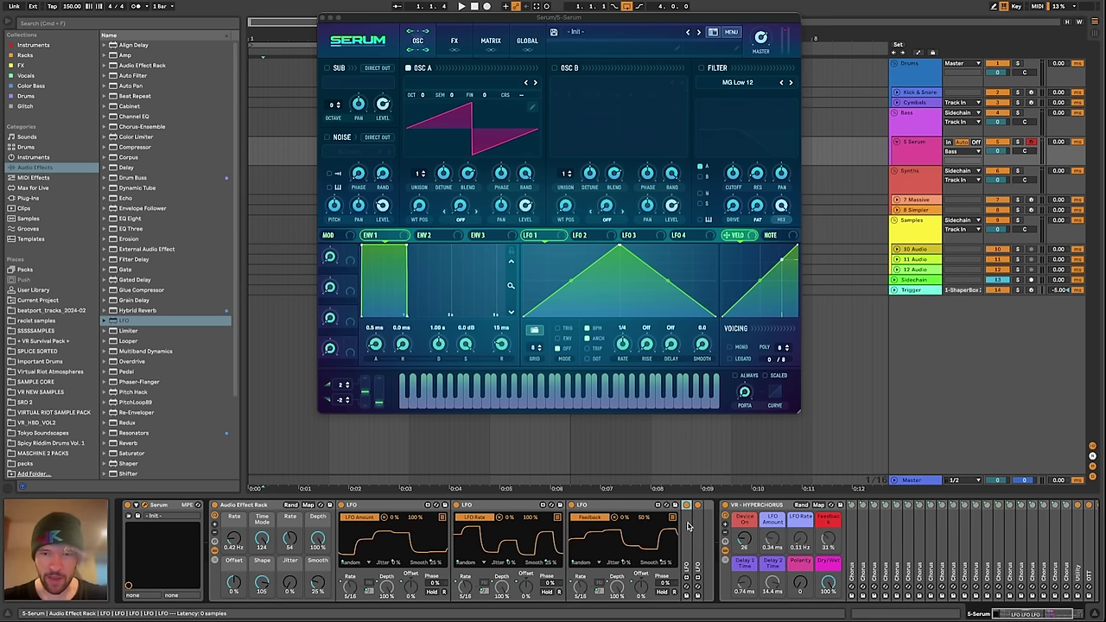
double_click(688, 529)
double_click(802, 523)
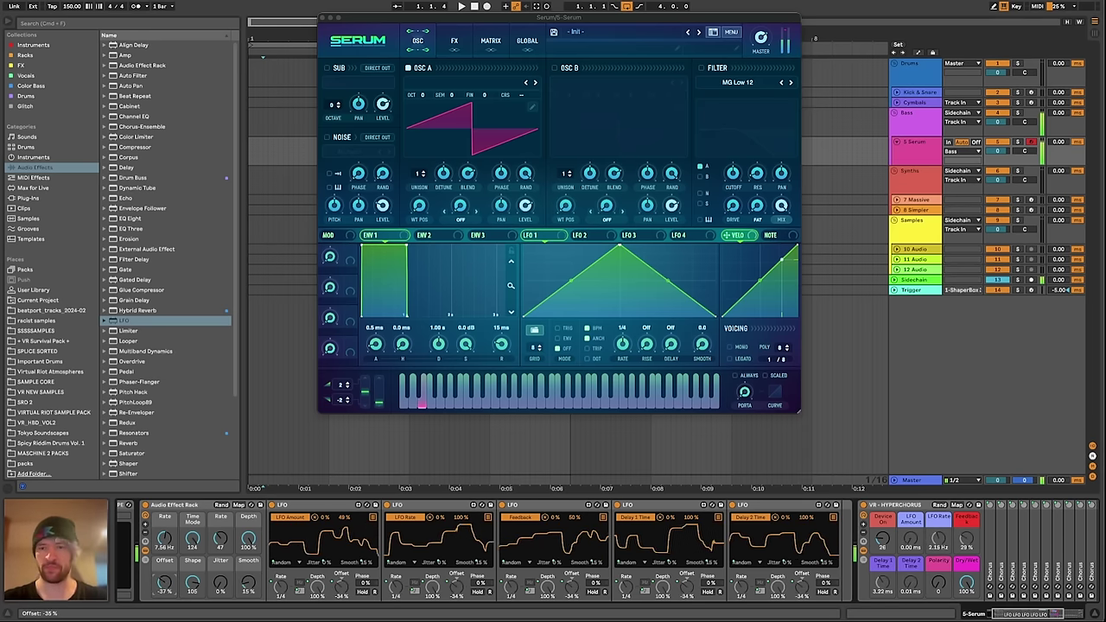
Reset the Offset macro of the LFO rack to its default and lower the rack's Depth macro
double_click(164, 583)
left_click_drag(249, 540, 248, 586)
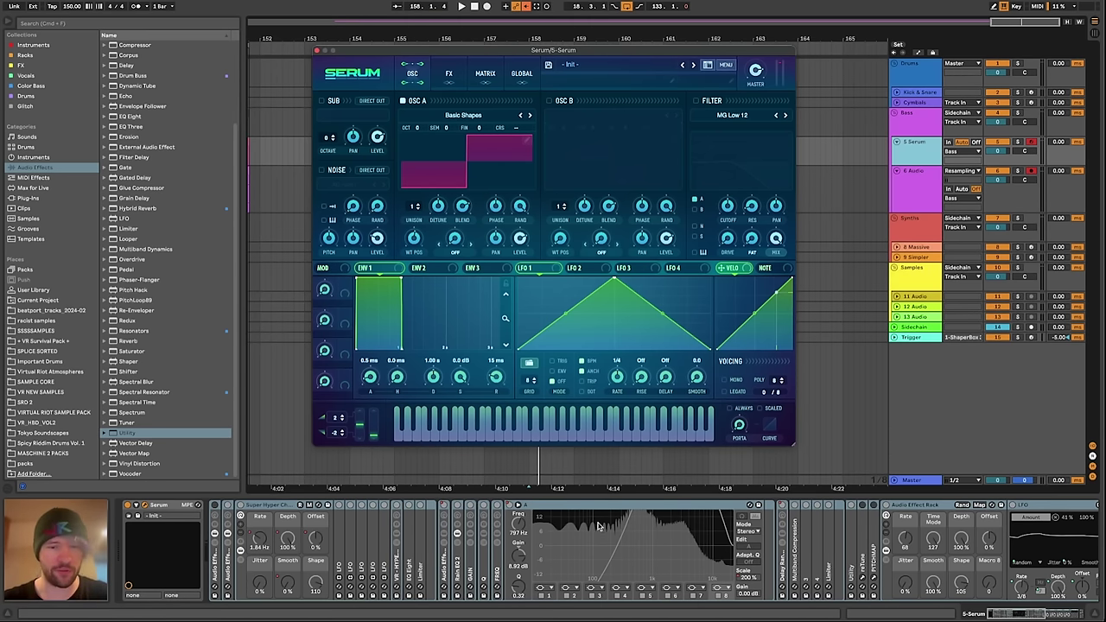
Select the Super Hyper Chorus rack in the Serum track's effect chain and fold it
left_click(700, 545)
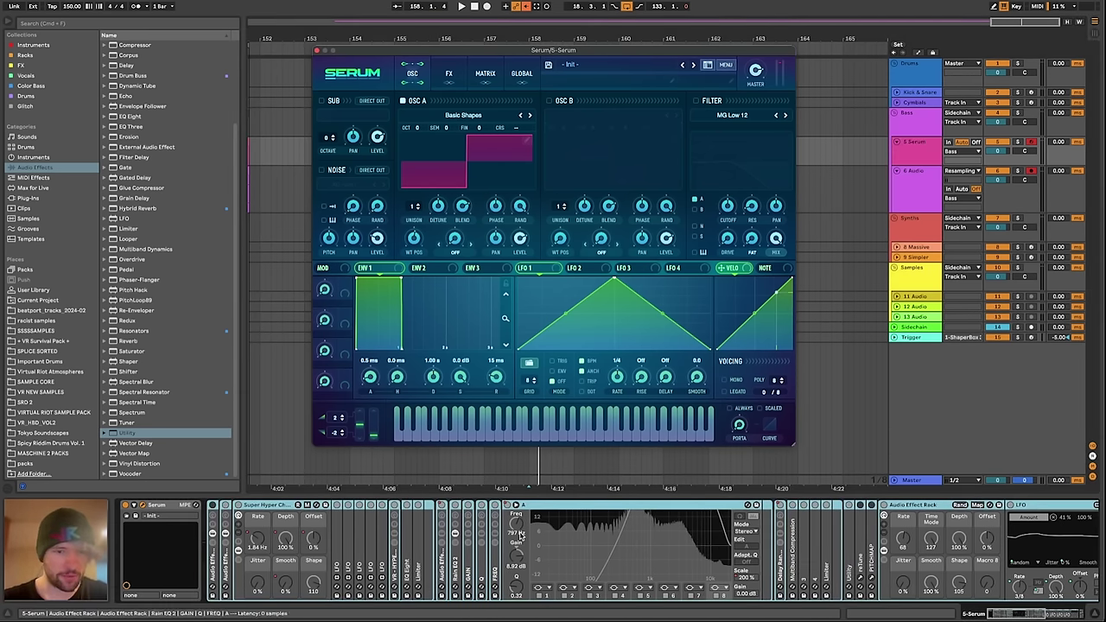
left_click(278, 506)
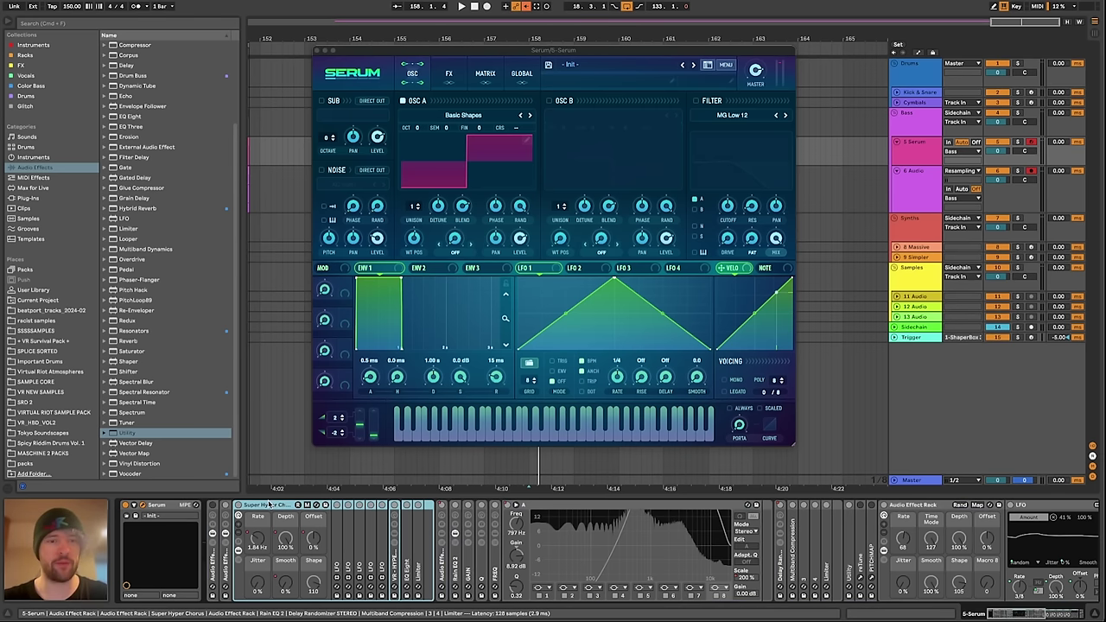
double_click(268, 506)
Examine the chains and the Shifter device inside the Audio Effect Rack that follows Super Hyper Chorus
double_click(253, 545)
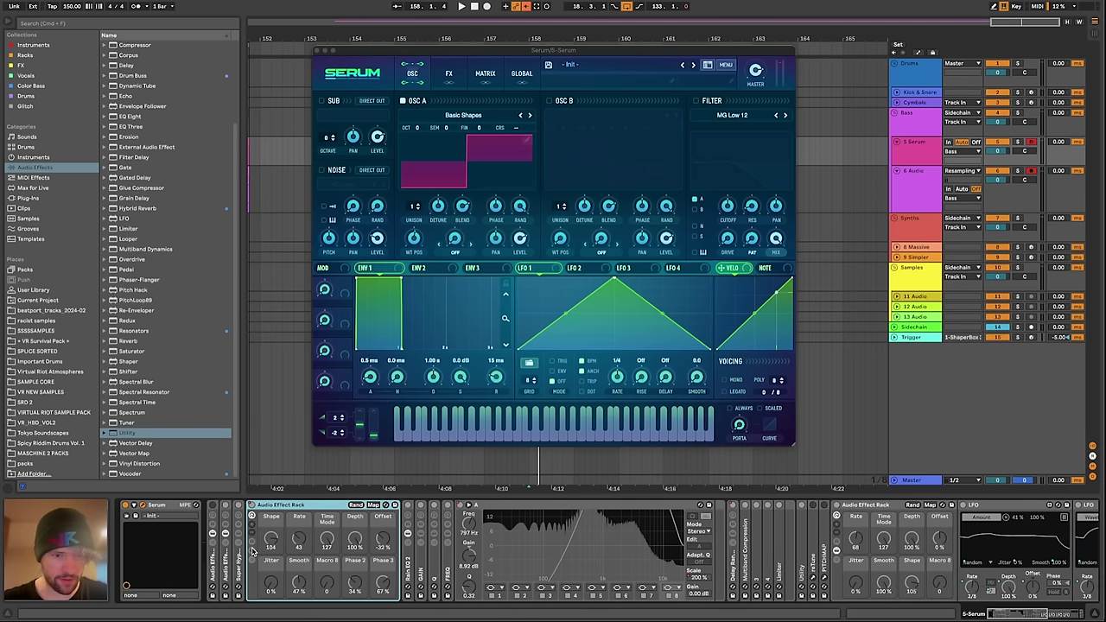
left_click(253, 552)
double_click(553, 541)
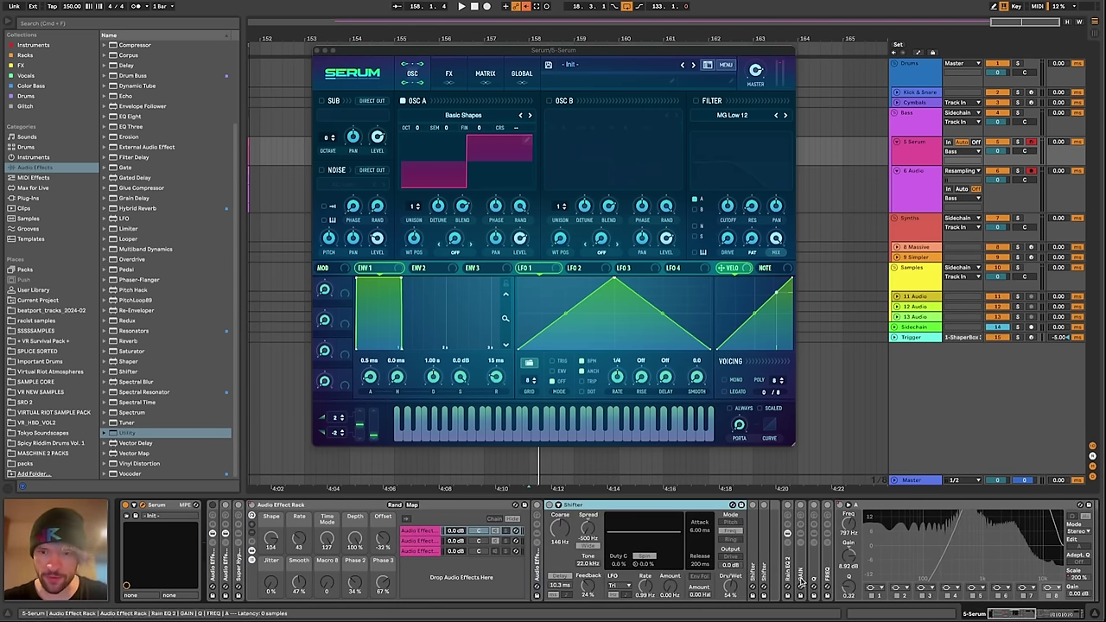
double_click(605, 505)
double_click(484, 506)
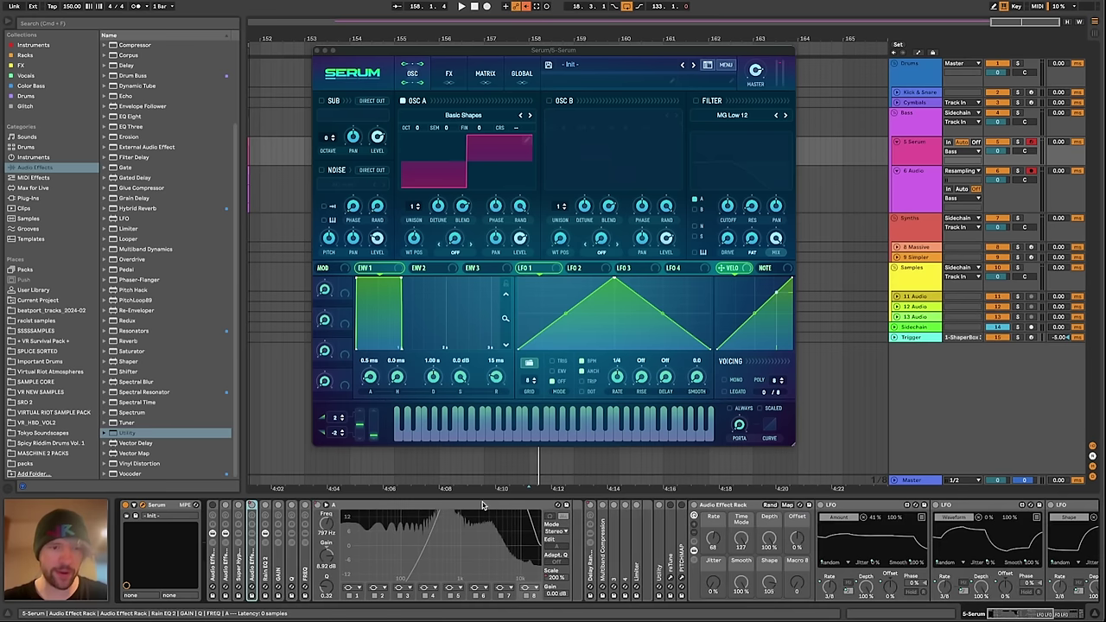
Select the Rain EQ 2 rack through its equalizer and activate the effects after Serum
left_click(338, 510, "shift")
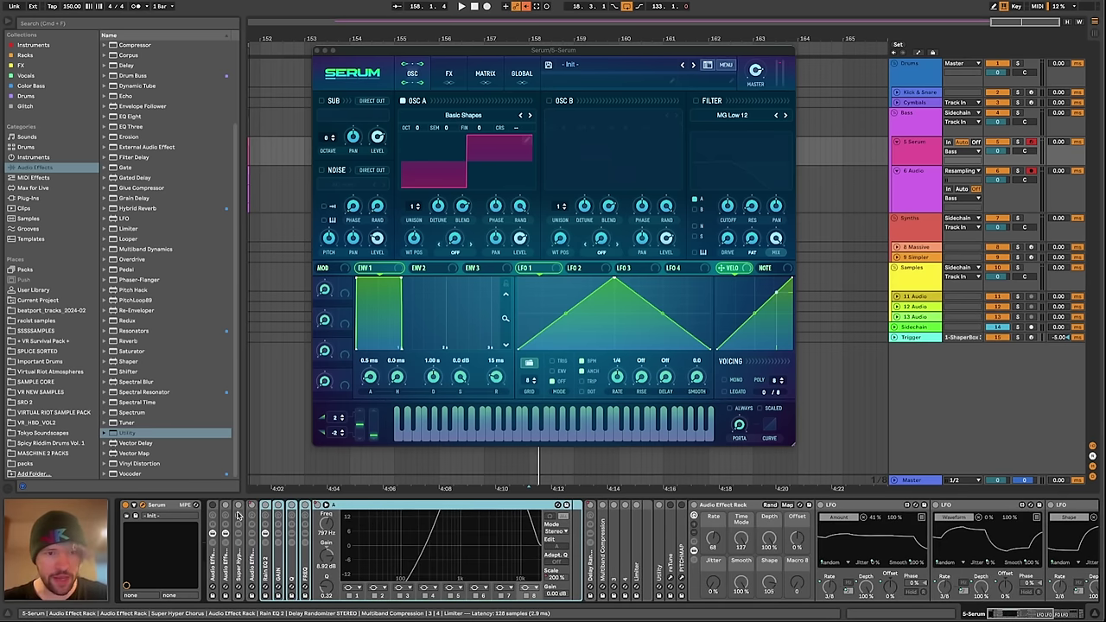
left_click(443, 536)
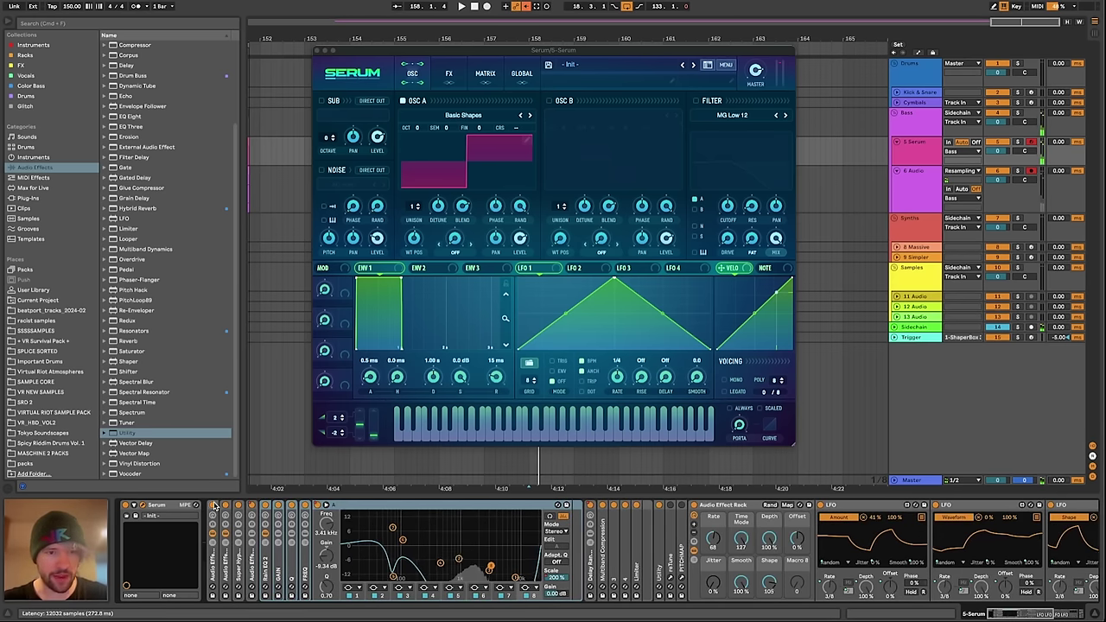
Examine the Delay Randomizer STEREO rack and the macros of its nested Delay Randomizer Complex rack
double_click(596, 553)
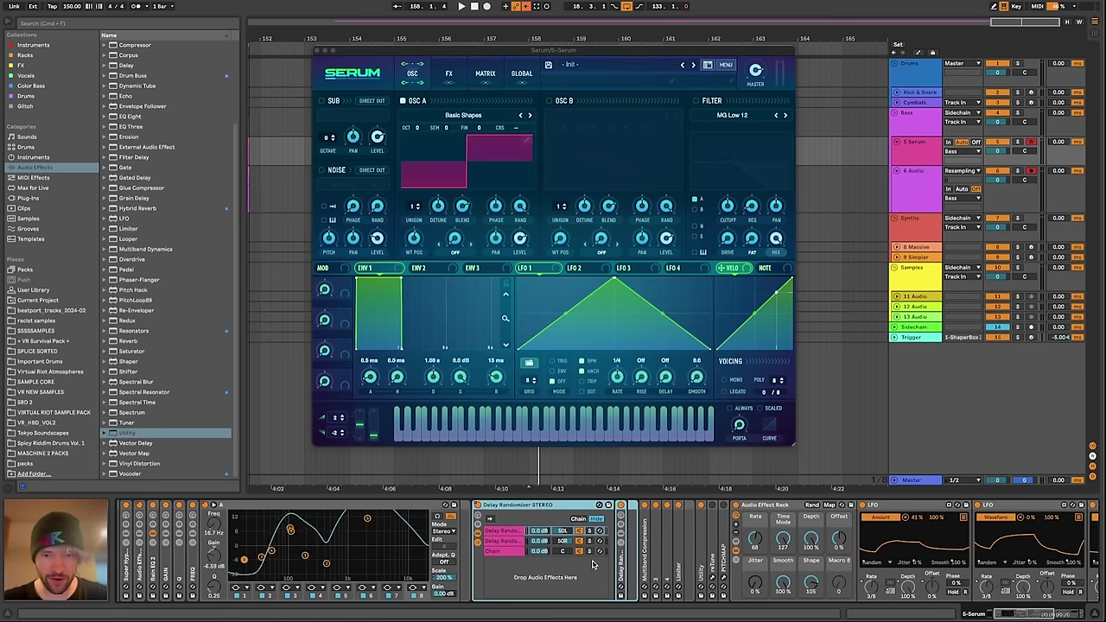
double_click(622, 548)
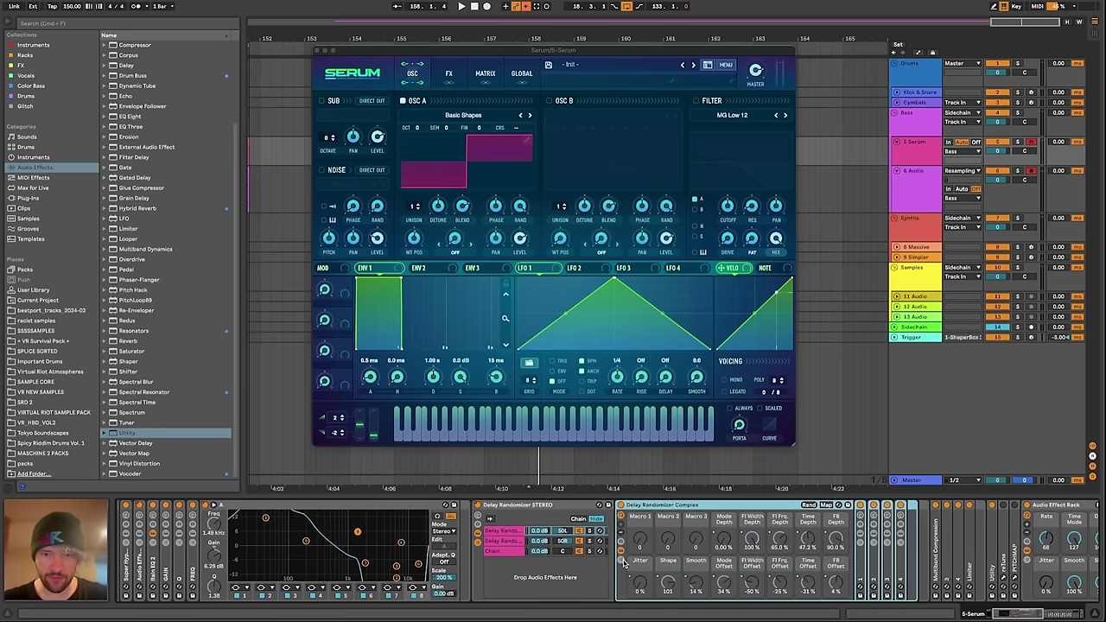
double_click(648, 508)
scroll(642, 527, "right", 2)
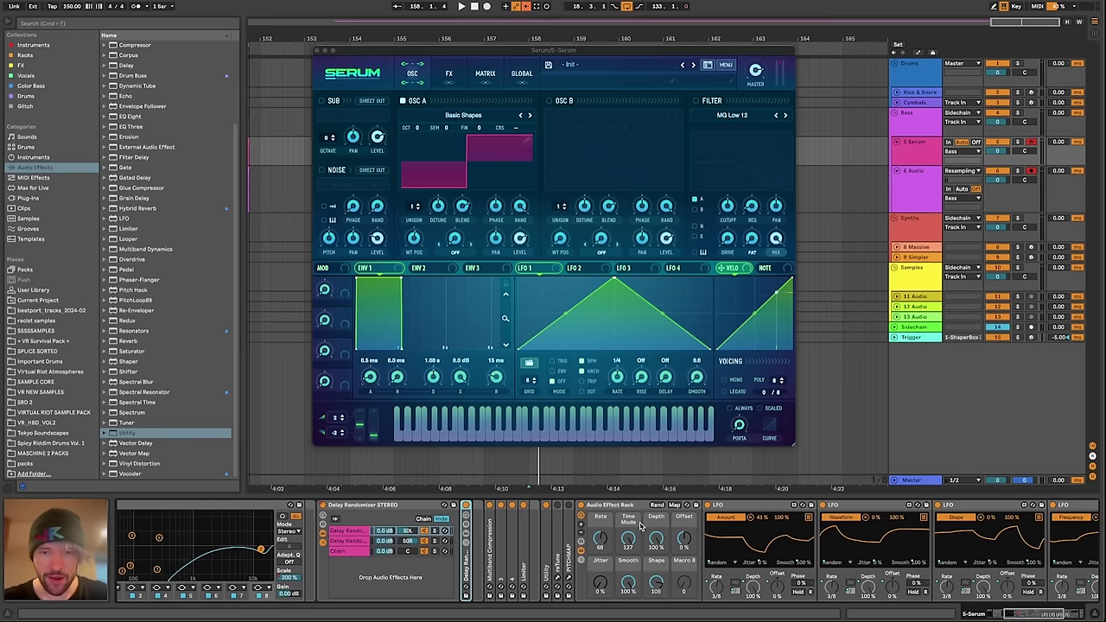
Examine the Audio Effect Rack whose four LFOs modulate Auto Pan's Amount, Waveform, Shape and Frequency
left_click(638, 506)
scroll(641, 512, "right", 8)
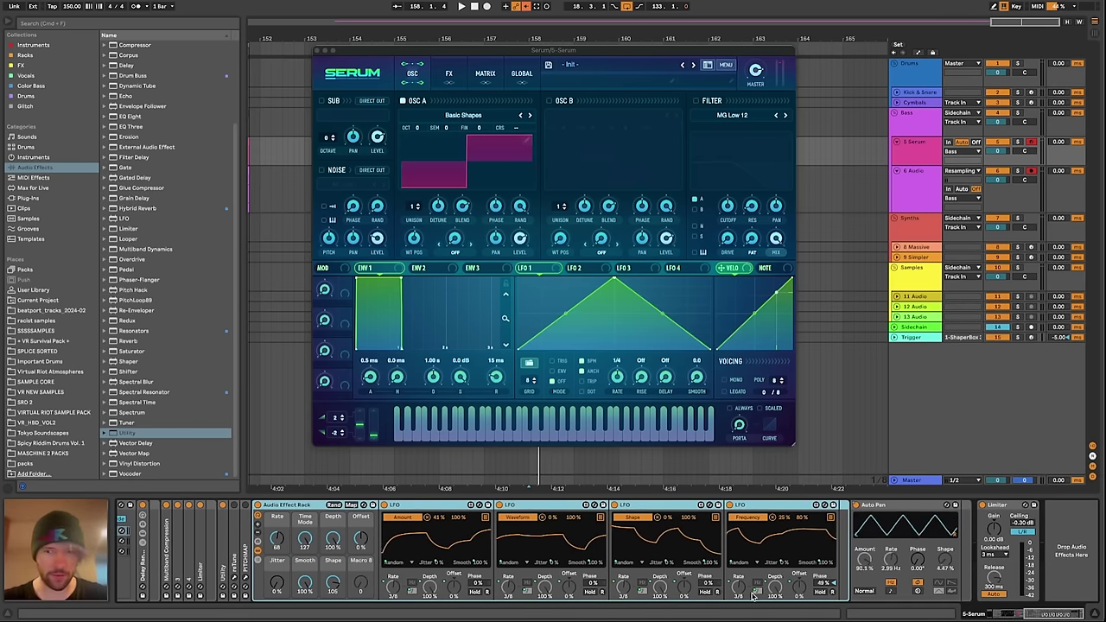
scroll(648, 536, "left", 10)
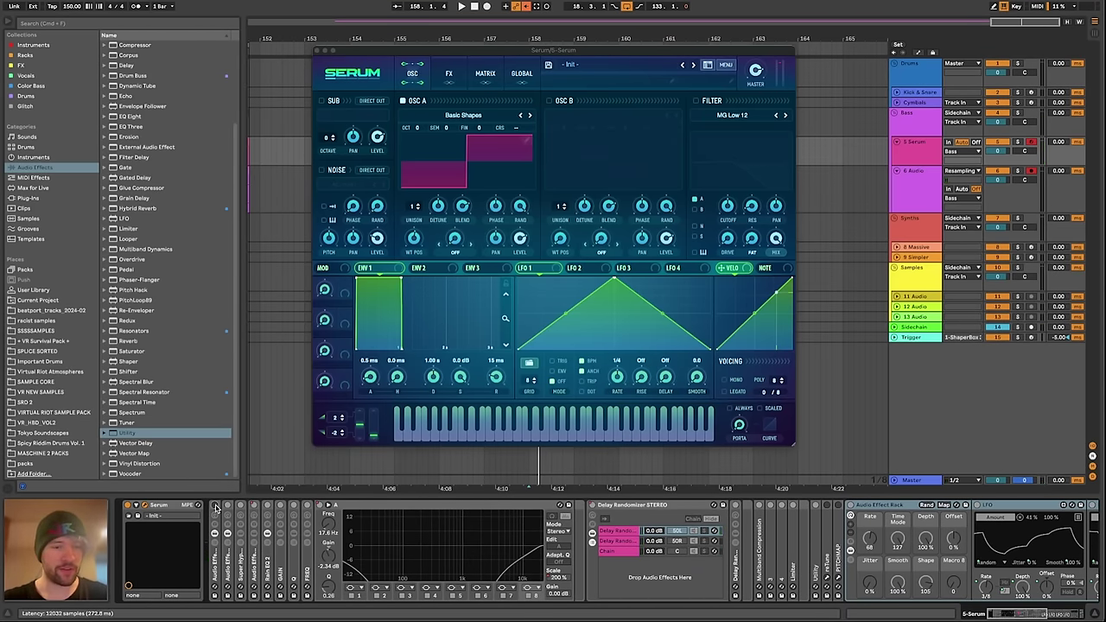
scroll(529, 552, "right", 10)
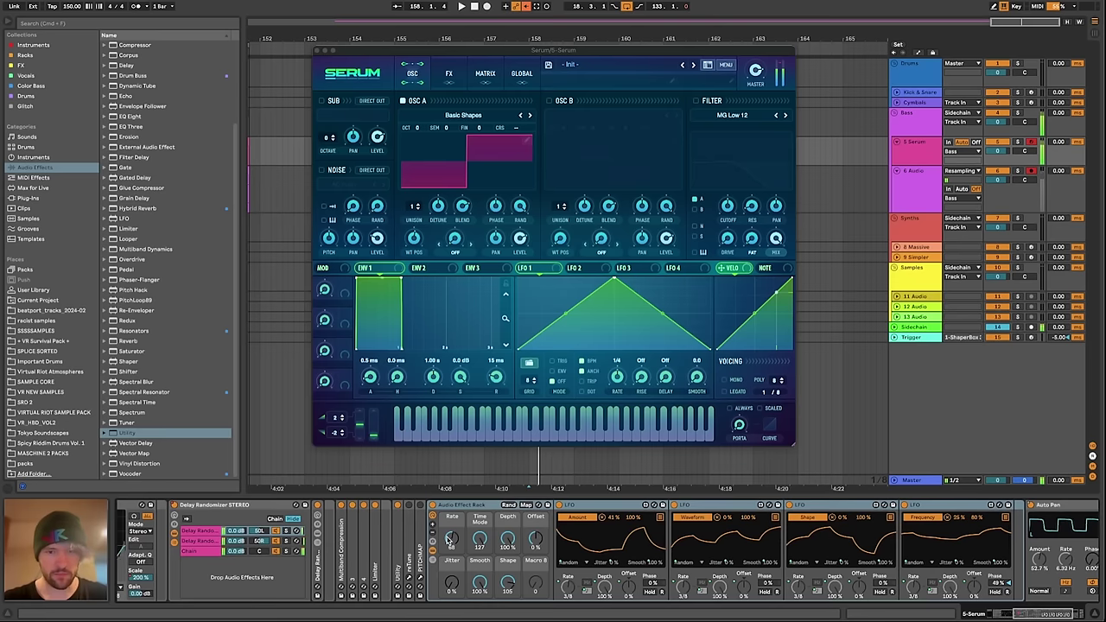
Unfold the GAIN rack within Rain EQ 2 to show its macro controls
scroll(529, 552, "left", 10)
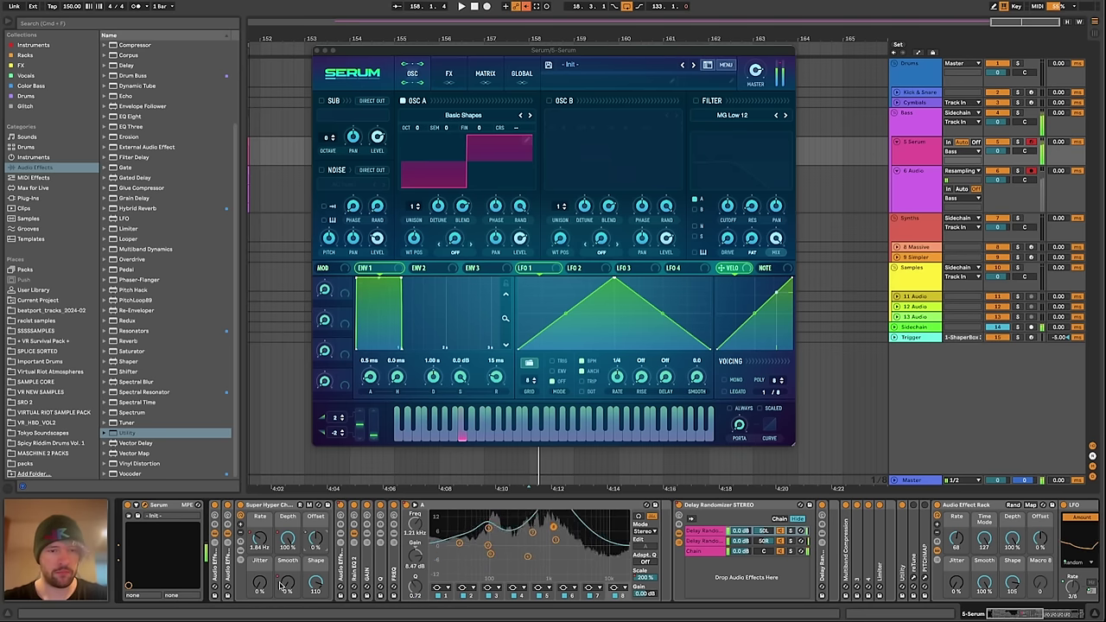
double_click(355, 569)
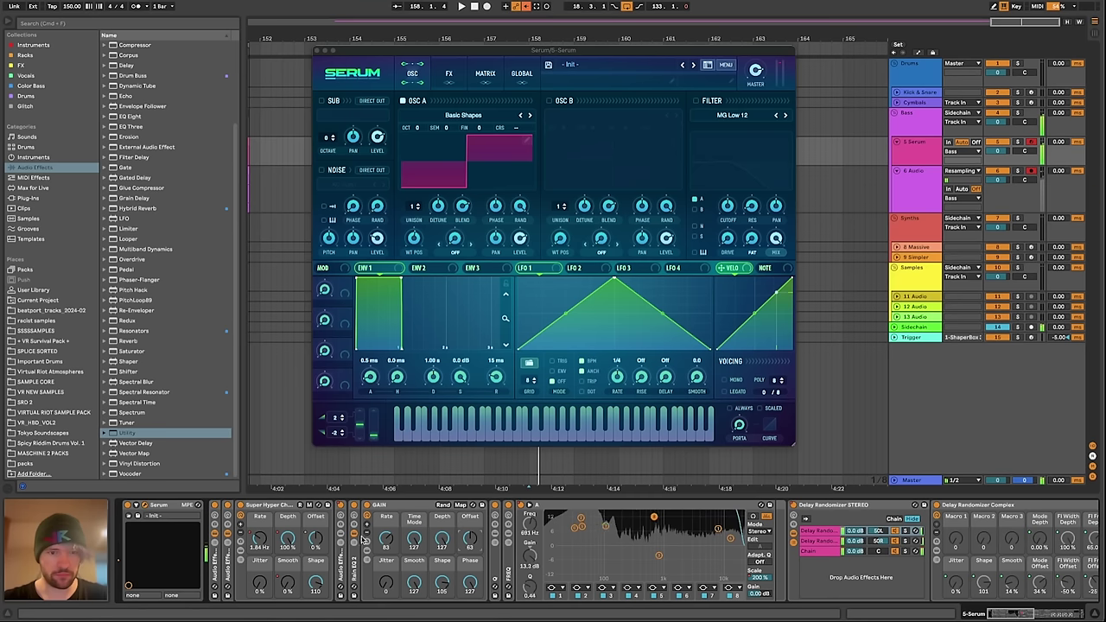
Unfold the Q and FREQ racks within Rain EQ 2 to show their macro controls and the equalizer they modulate
double_click(508, 529)
double_click(497, 540)
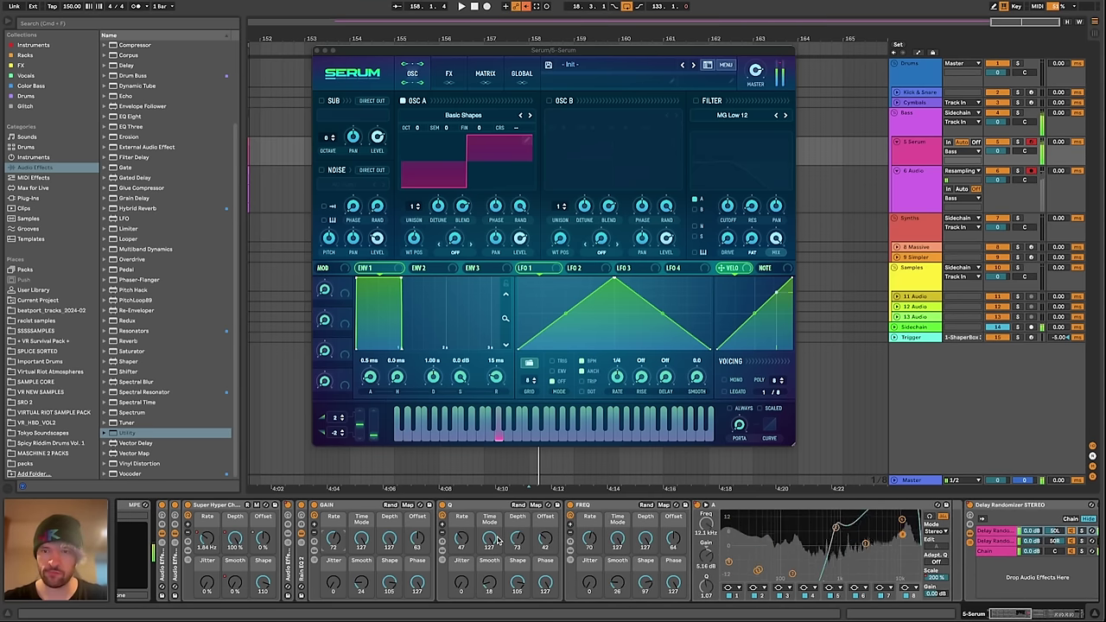
scroll(989, 579, "right", 3)
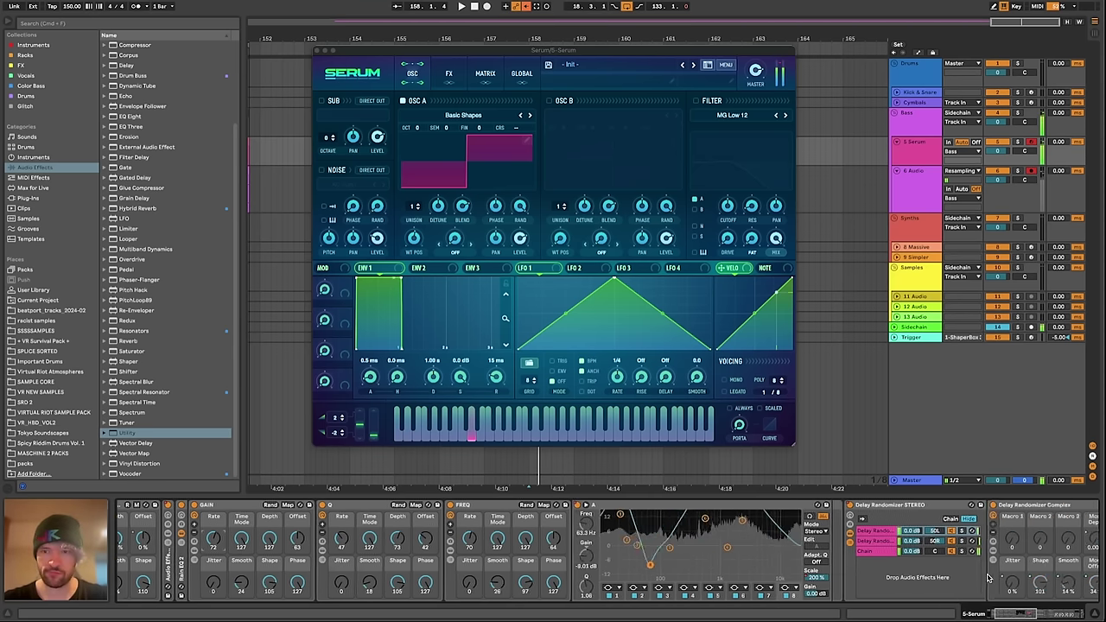
scroll(990, 577, "right", 15)
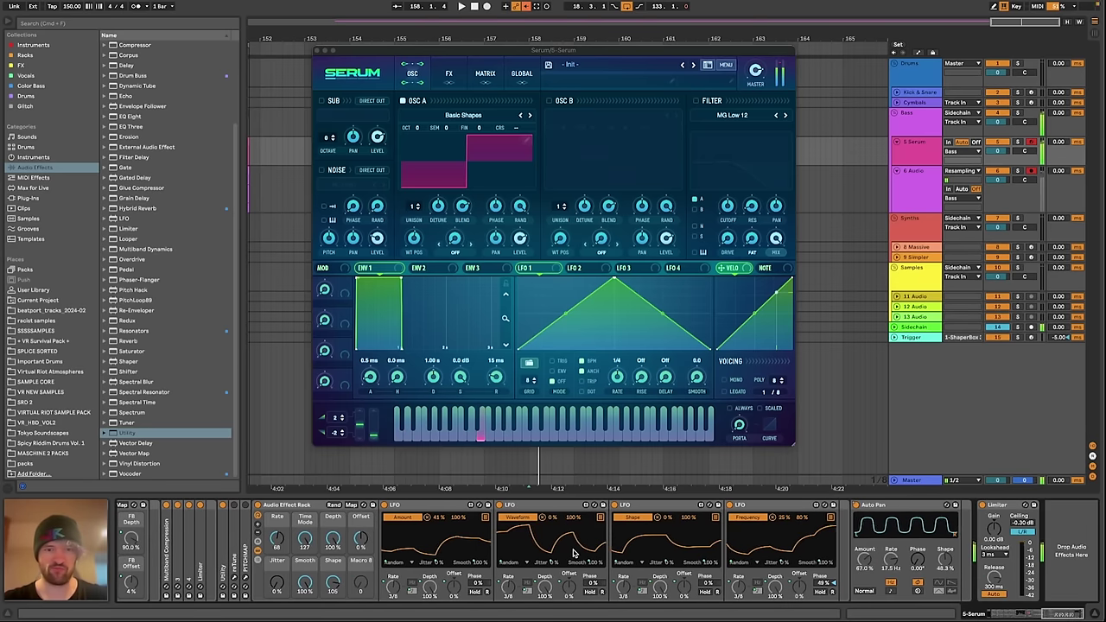
scroll(614, 551, "left", 15)
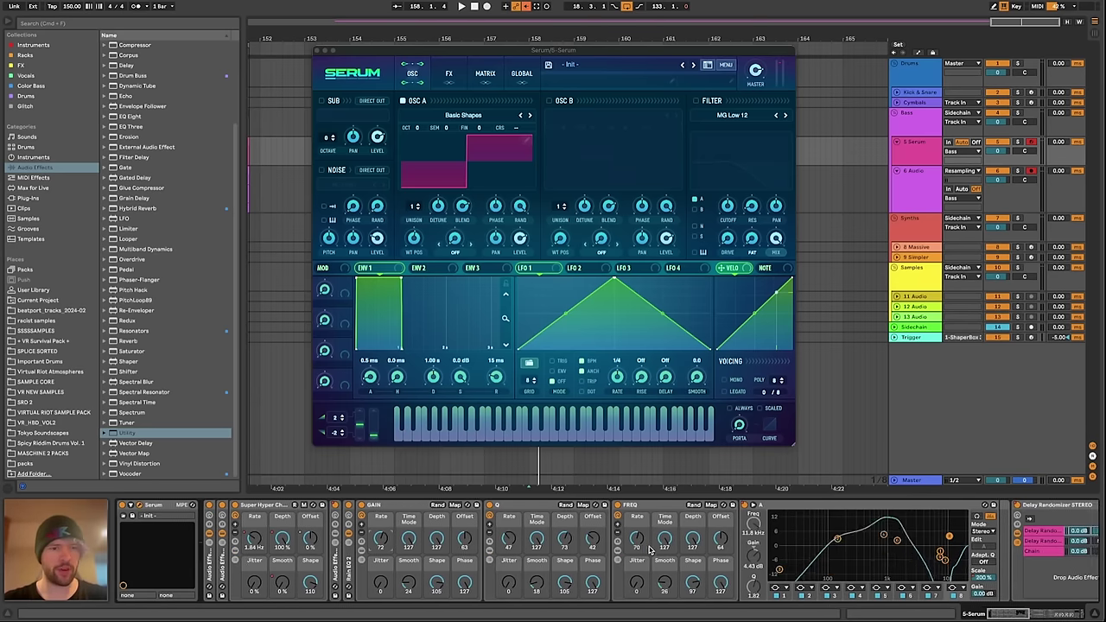
Unfold the reTune and PITCHMAP devices that follow the Utility in the Serum track's effect chain
scroll(650, 551, "right", 10)
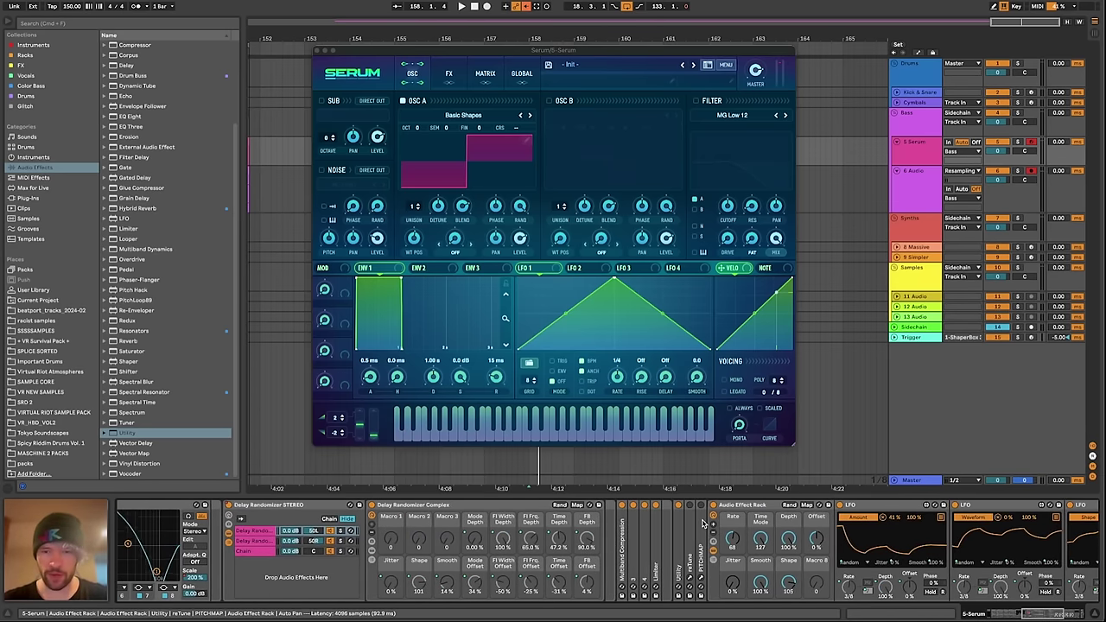
double_click(690, 527)
double_click(772, 527)
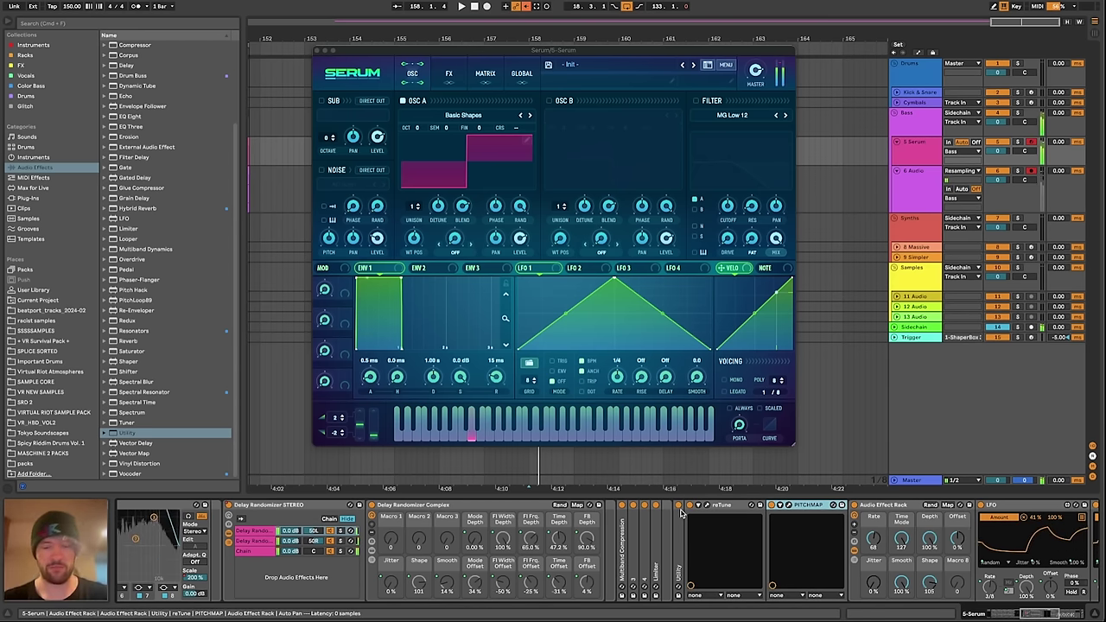
scroll(437, 547, "left", 10)
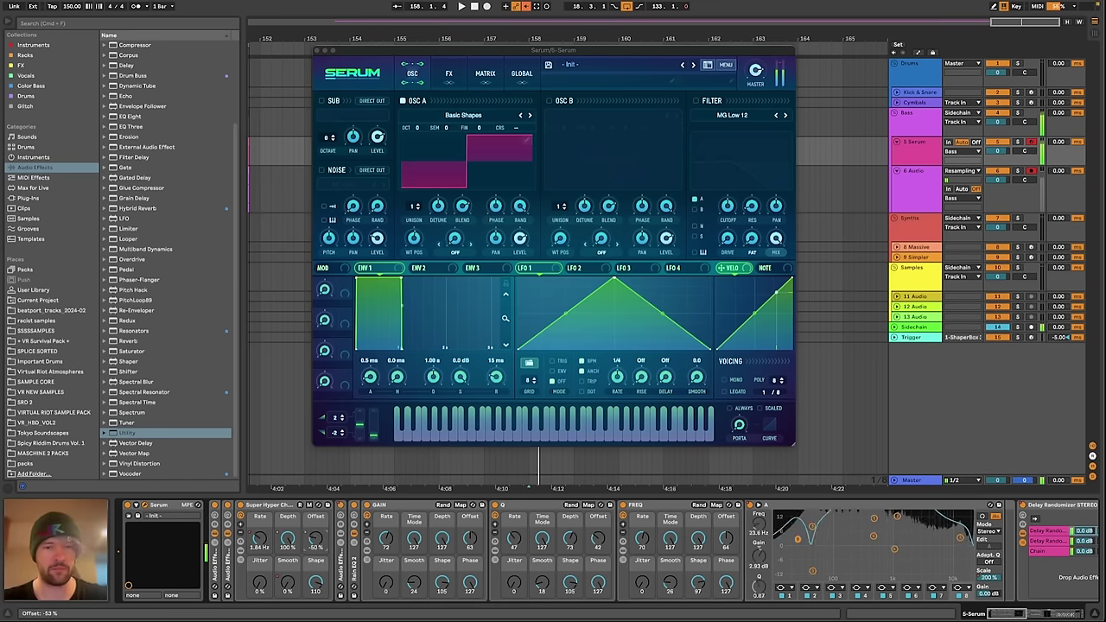
Set the Serum window aside and look through the effect chain from the equalizer to the LFO-modulated Auto Pan
left_click_drag(554, 51, 270, 77)
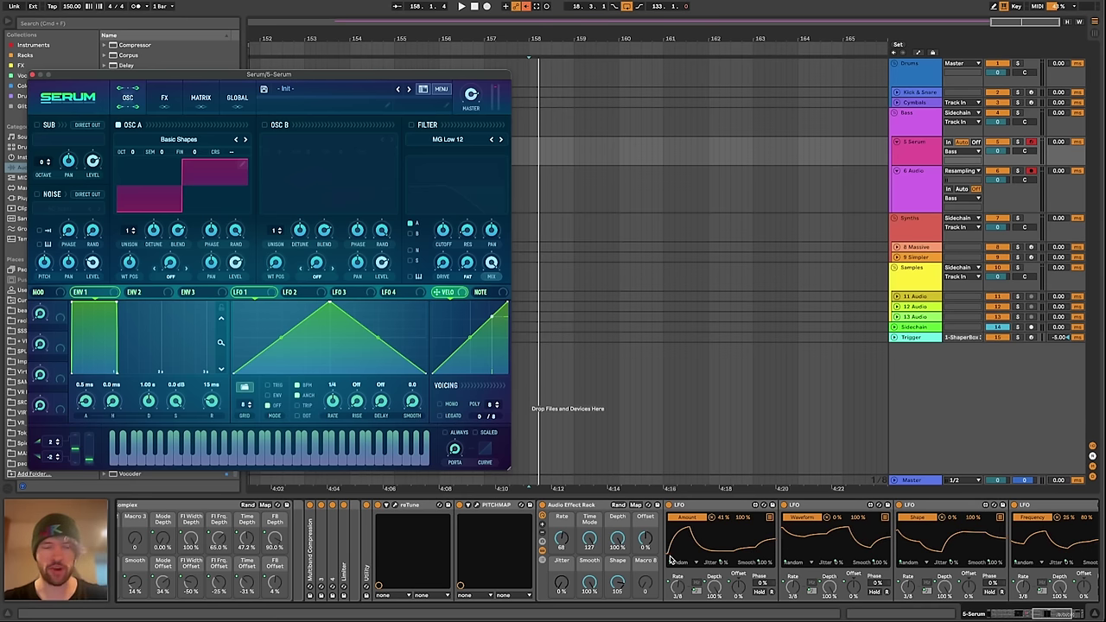
scroll(678, 555, "up", 5)
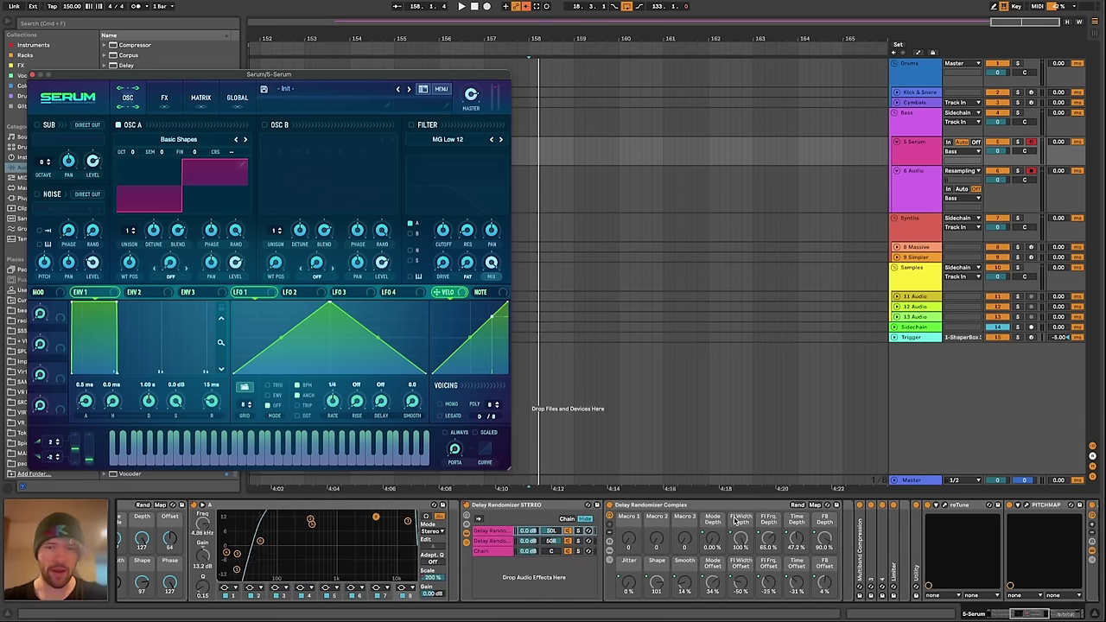
scroll(735, 519, "up", 5)
scroll(662, 537, "down", 10)
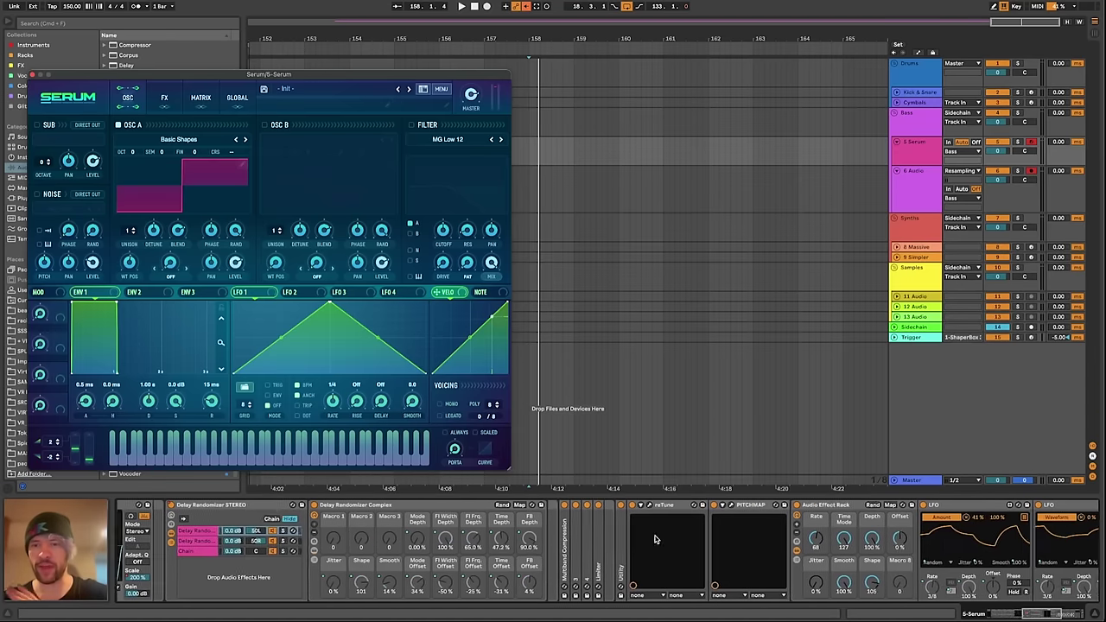
scroll(485, 572, "up", 4)
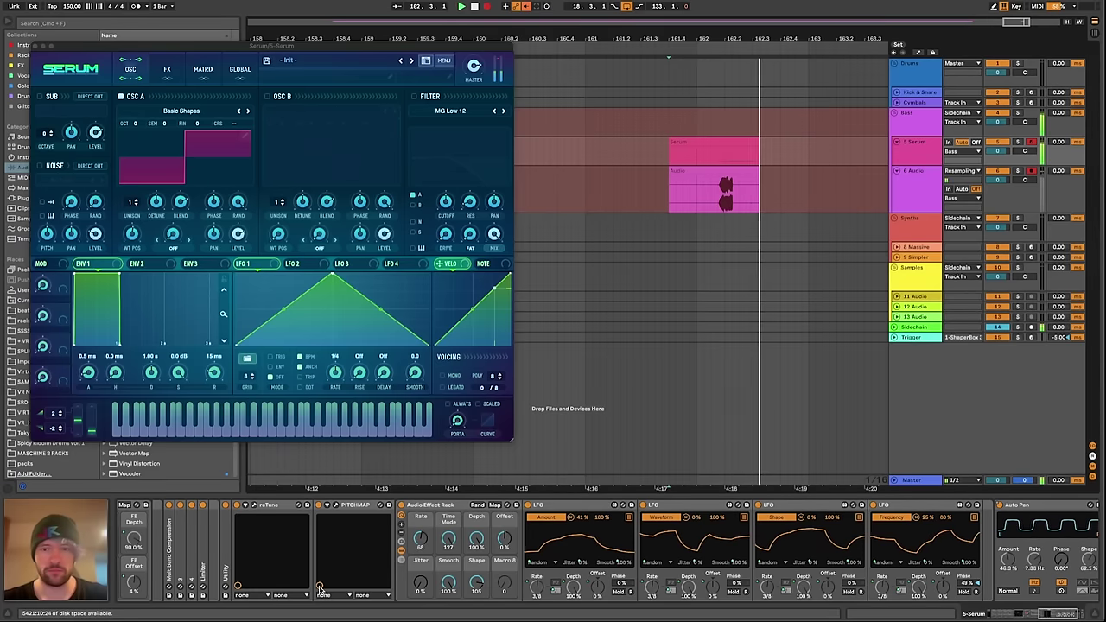
scroll(320, 588, "up", 6)
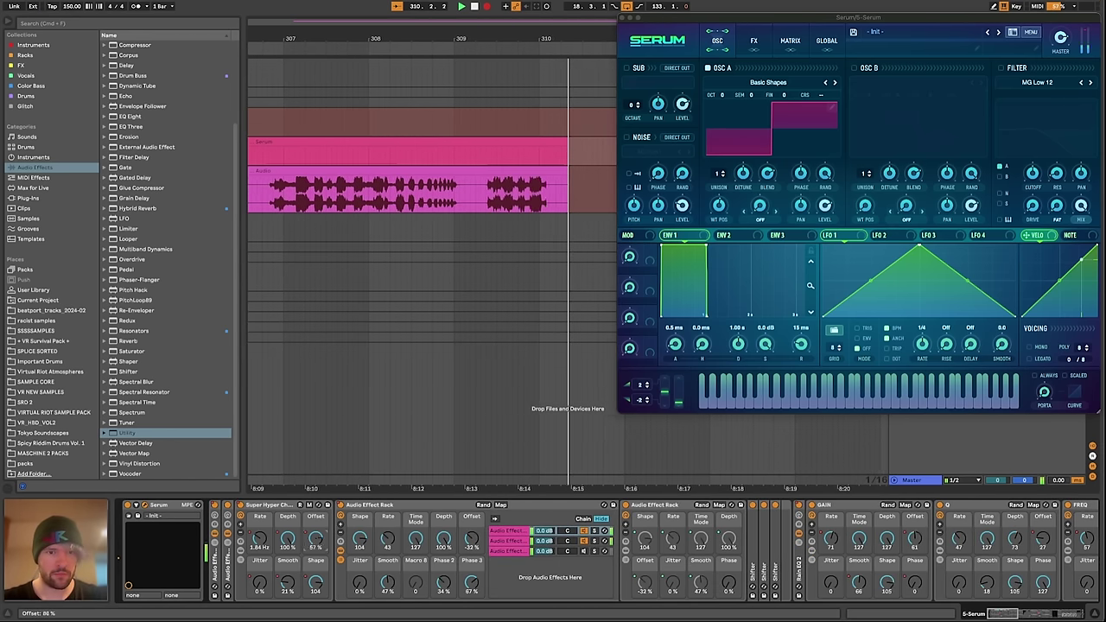
Lower the Super Hyper Chorus rack's Offset macro to 0 % and move the Serum window aside
left_click_drag(316, 540, 315, 587)
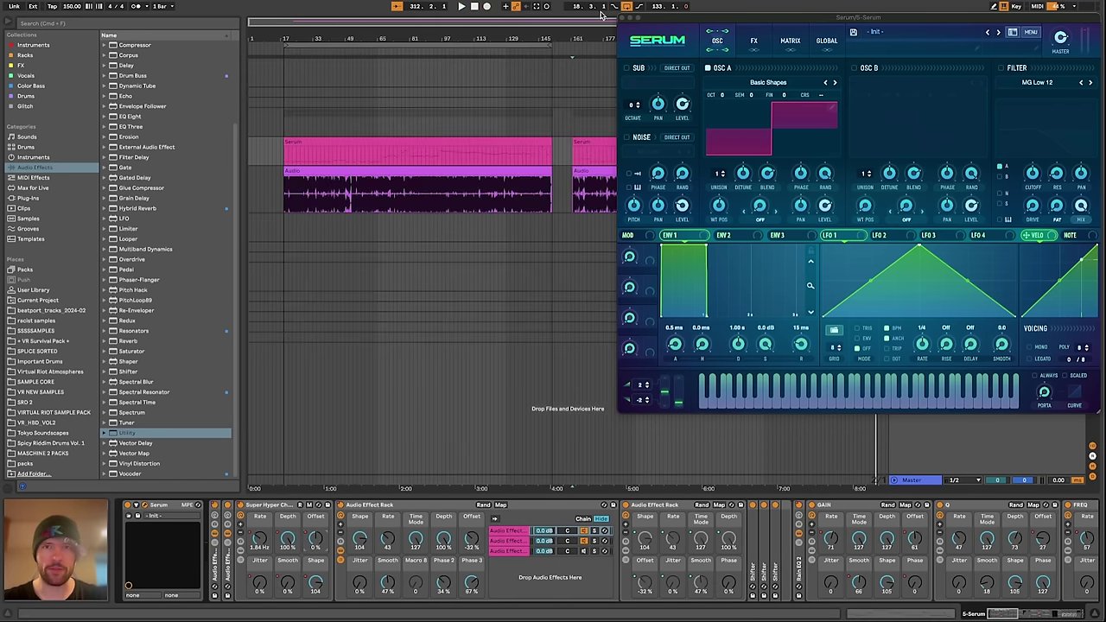
left_click_drag(666, 15, 268, 21)
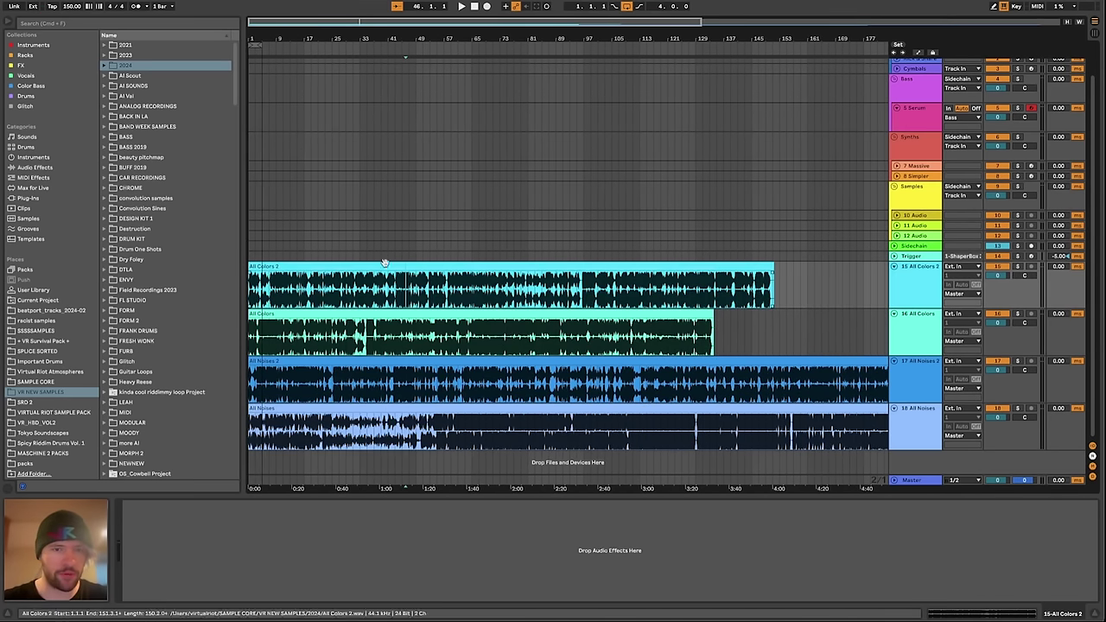
Look over the long All Colors 2, All Colors, All Noises 2 and All Noises recordings by selecting across their tracks
left_click(807, 286, "shift")
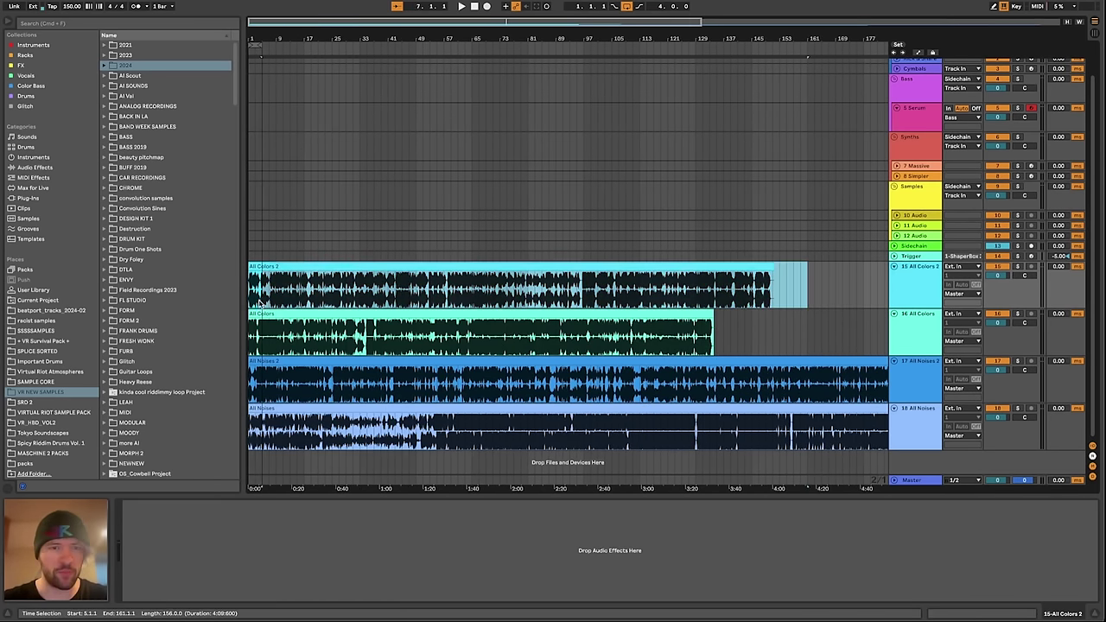
left_click(386, 334, "shift")
left_click_drag(864, 384, 241, 424)
scroll(439, 346, "up", 1)
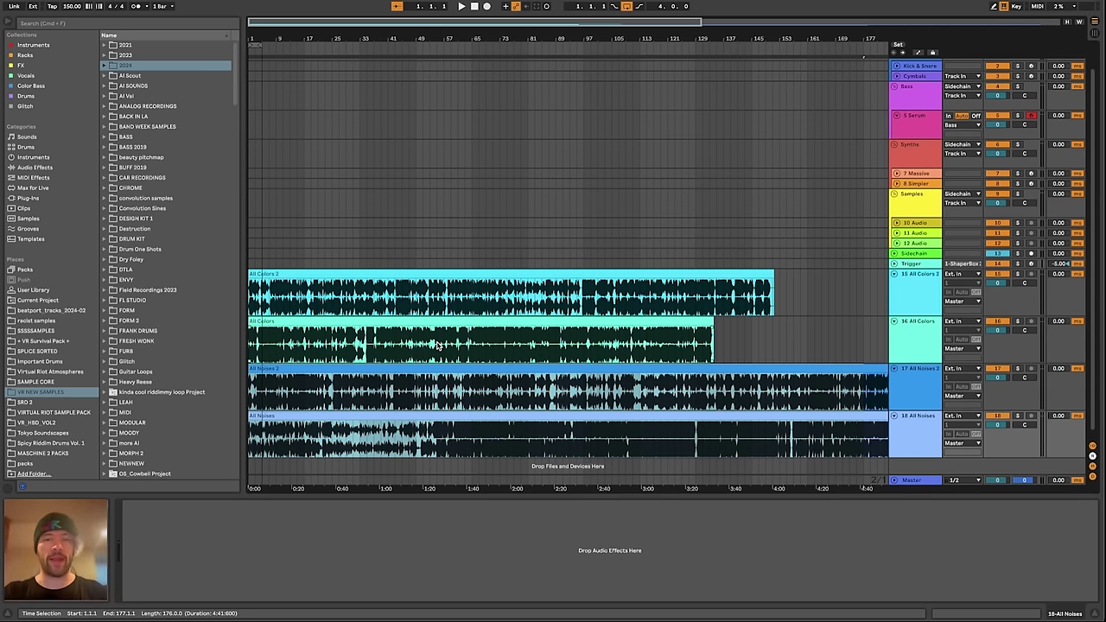
left_click(475, 377)
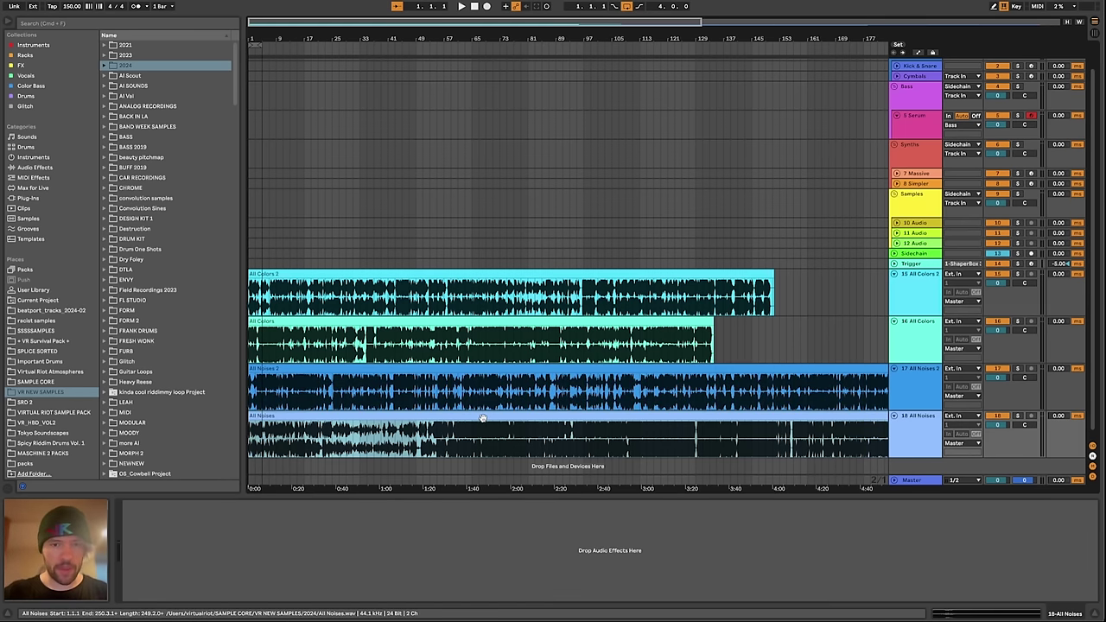
left_click(435, 274, "shift")
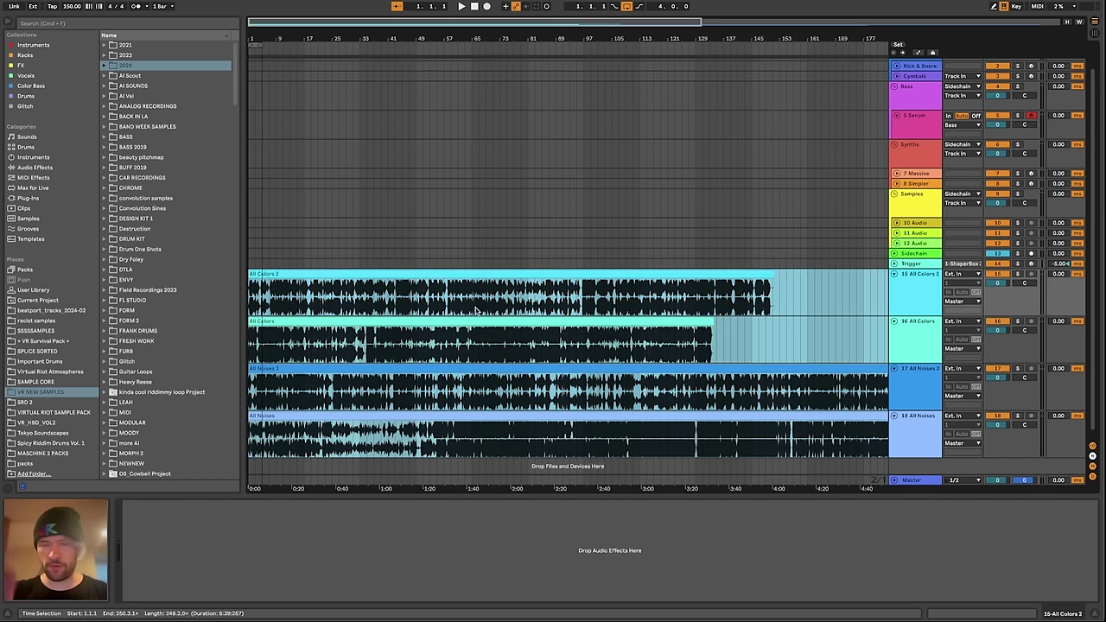
scroll(515, 325, "down", 3)
left_click(827, 370)
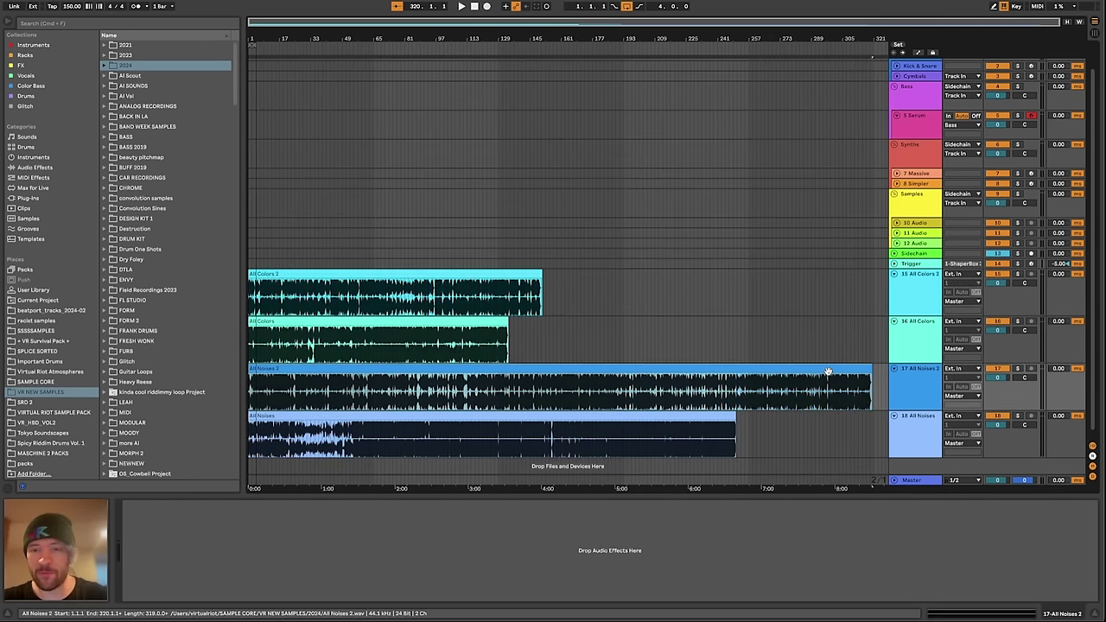
Move the All Colors and All Noises clips to about bar 257 and fold their tracks
left_click(734, 417)
left_click(483, 271, "shift")
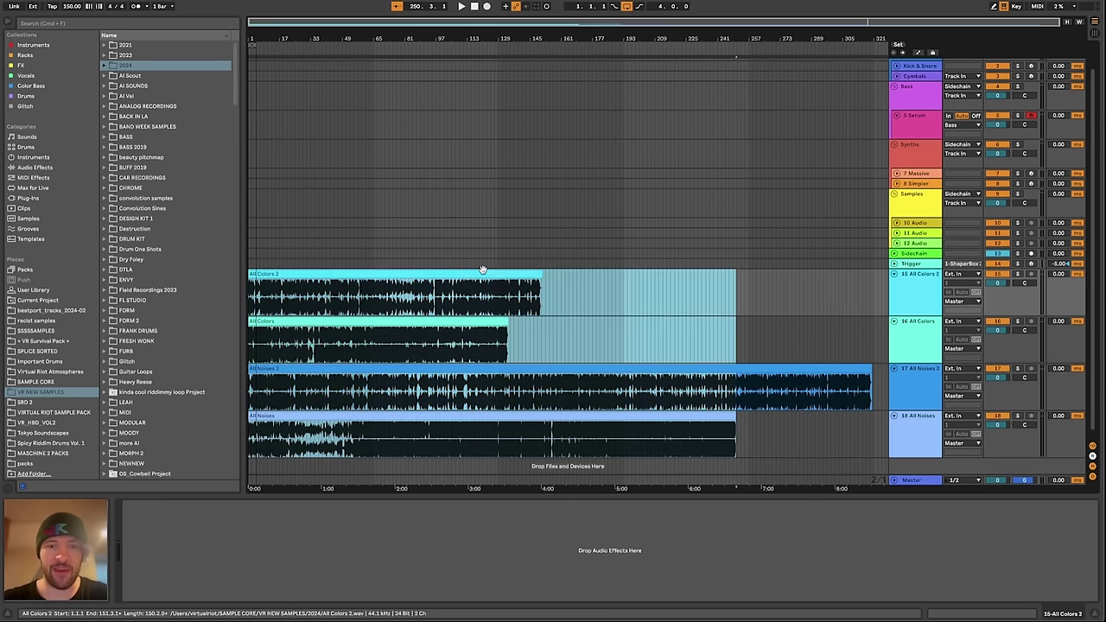
left_click(927, 291)
key("alt+u")
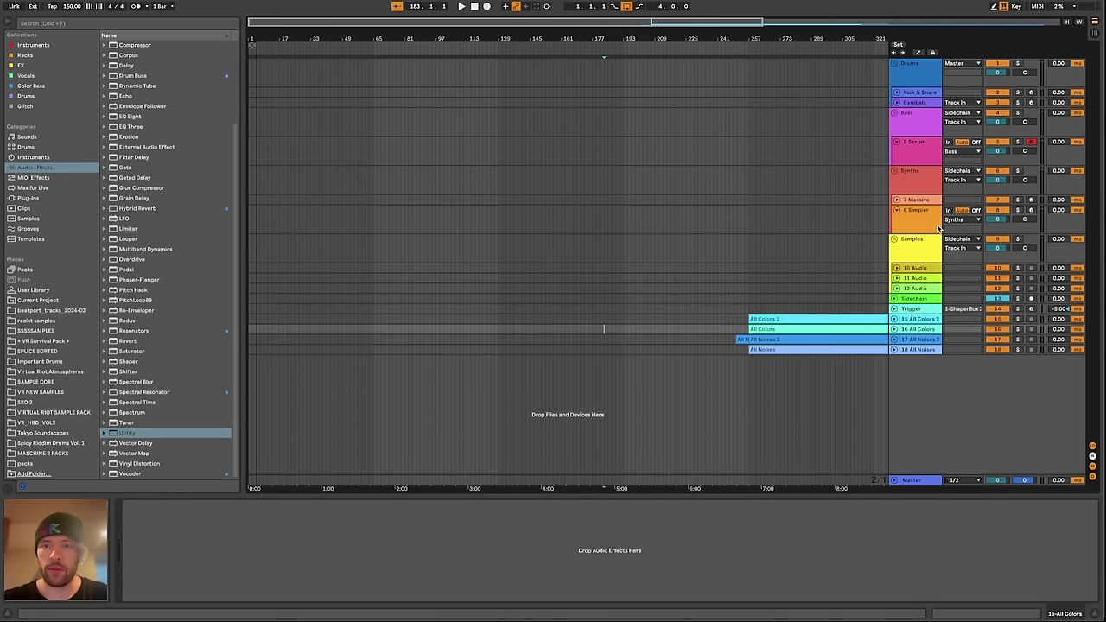
Switch the empty Simpler on track 8 to Slice mode and load the All Colors 2 clip into it
left_click(923, 212)
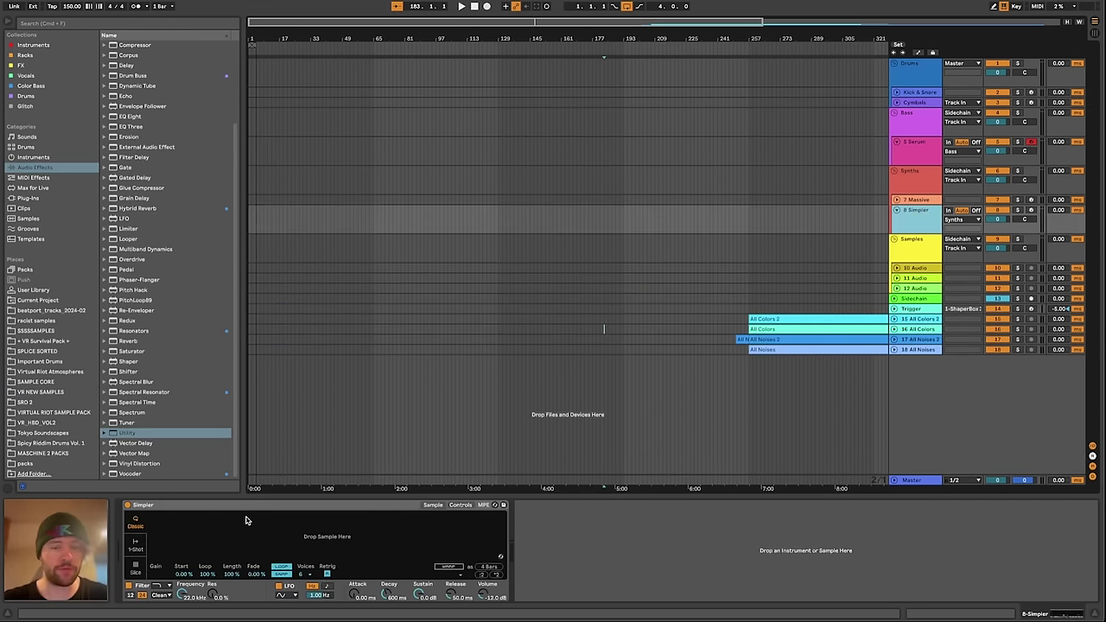
left_click(136, 567)
left_click(895, 319)
left_click_drag(792, 319, 292, 538)
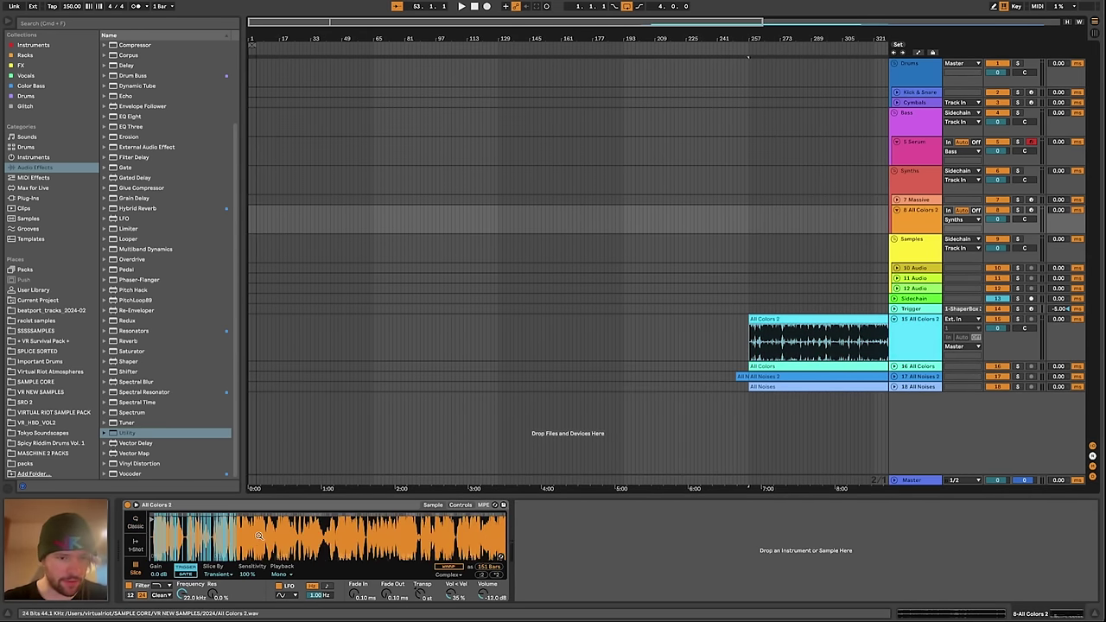
Set Simpler's slice Sensitivity to 71 % and trim the sample start to the first sound, leaving 150 bars
left_click_drag(245, 574, 247, 598)
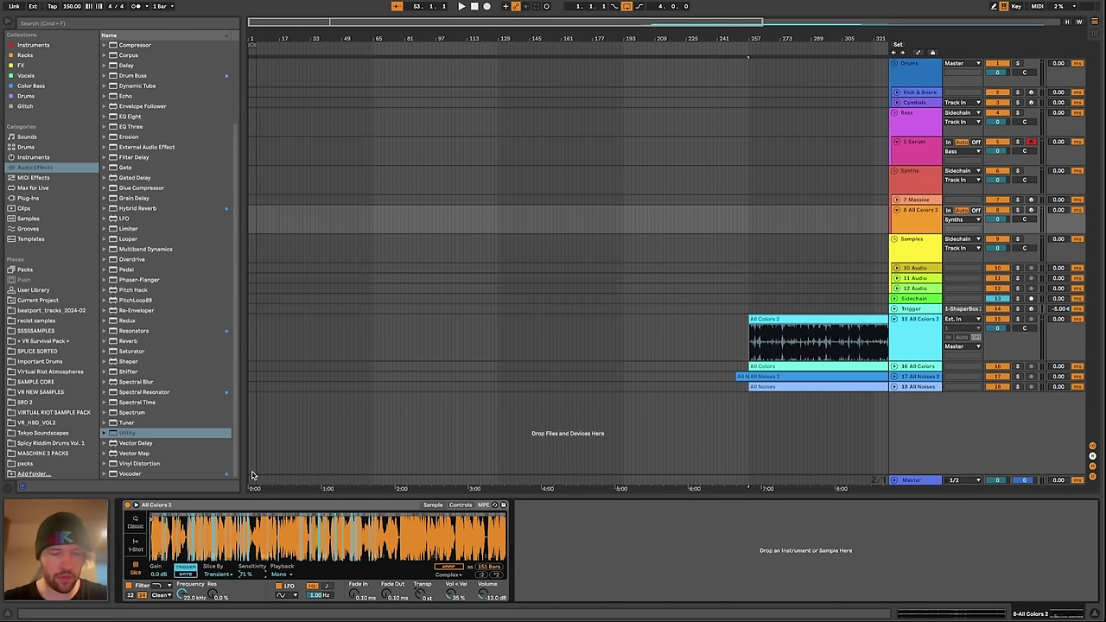
left_click(376, 217)
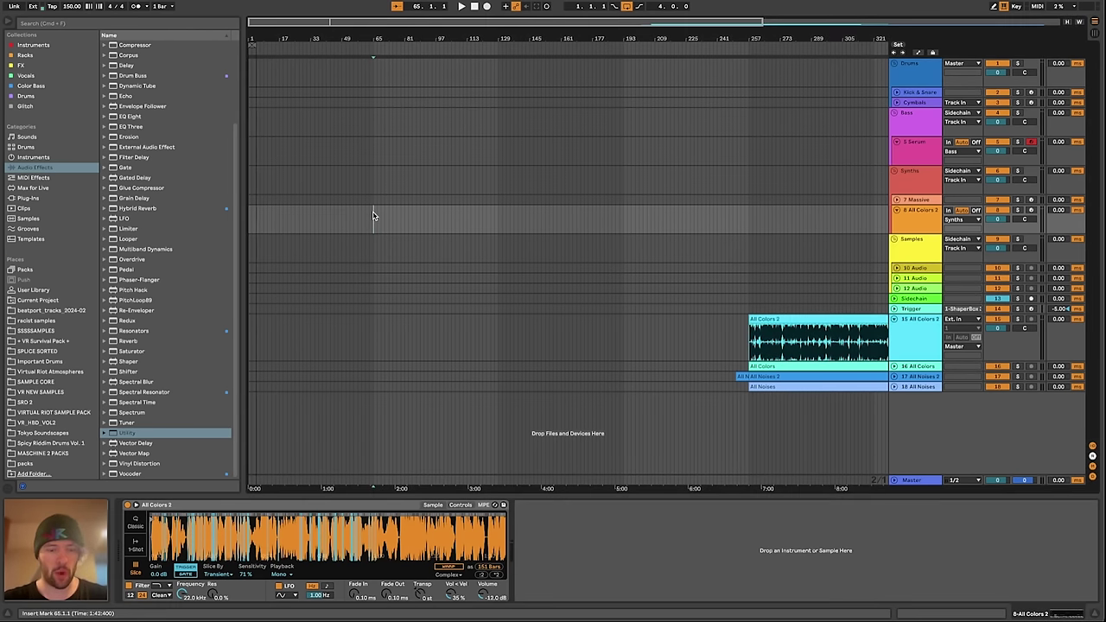
left_click_drag(164, 526, 166, 555)
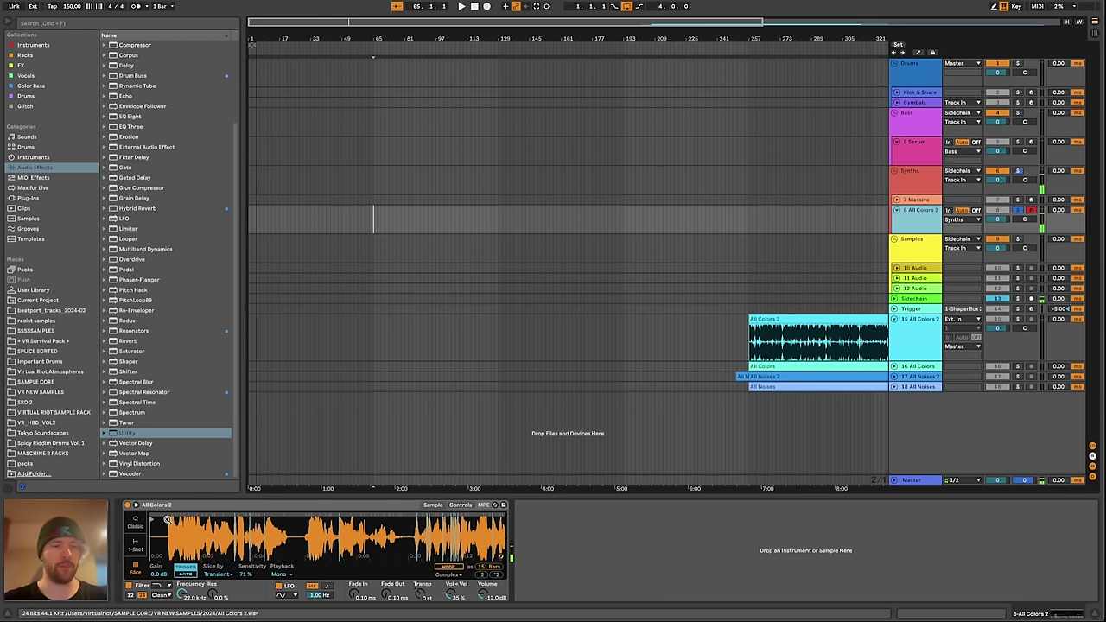
left_click_drag(152, 520, 173, 516)
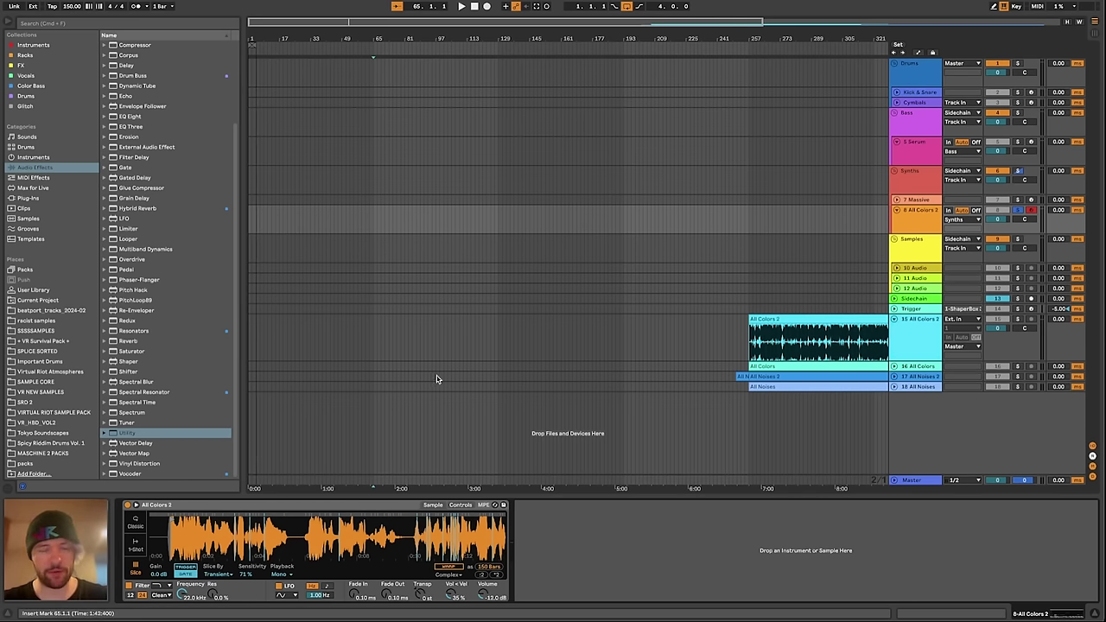
Audition several slices of the All Colors 2 sample and add an Arpeggiator in front of Simpler
key("a")
key("a")
key("a")
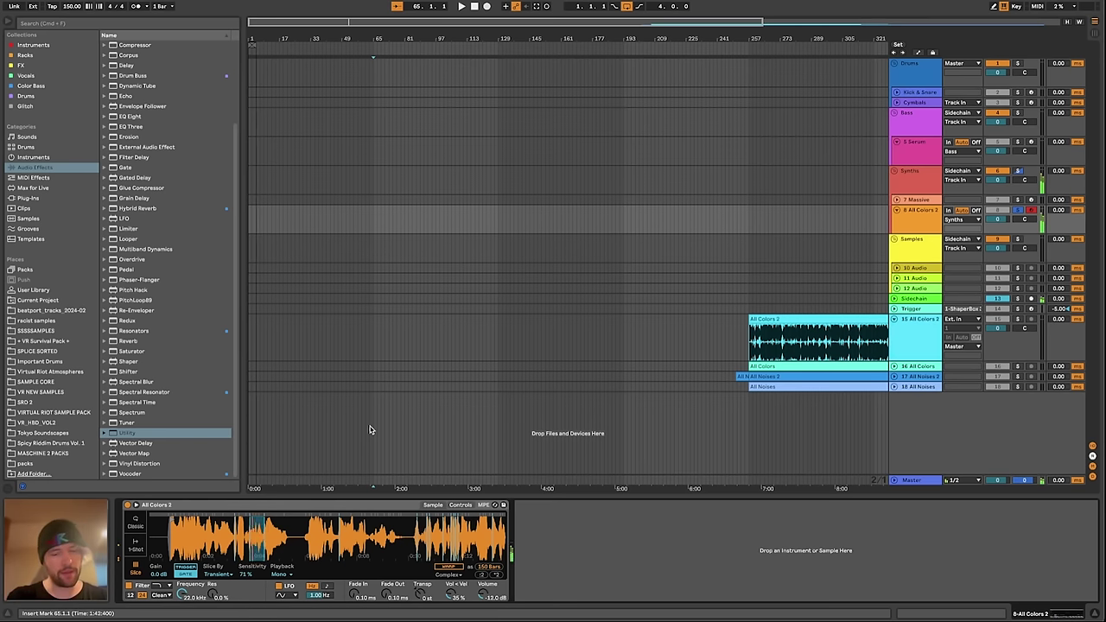
left_click_drag(370, 545, 207, 550)
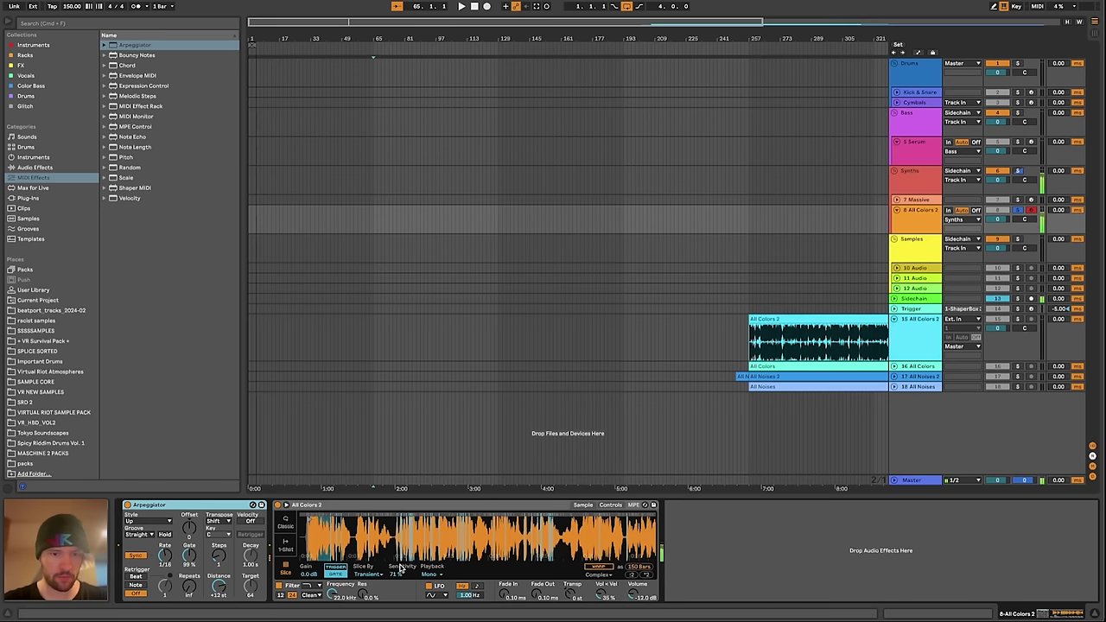
Set the Arpeggiator's transpose Distance to +1 st and its Steps to 7
left_click(219, 564)
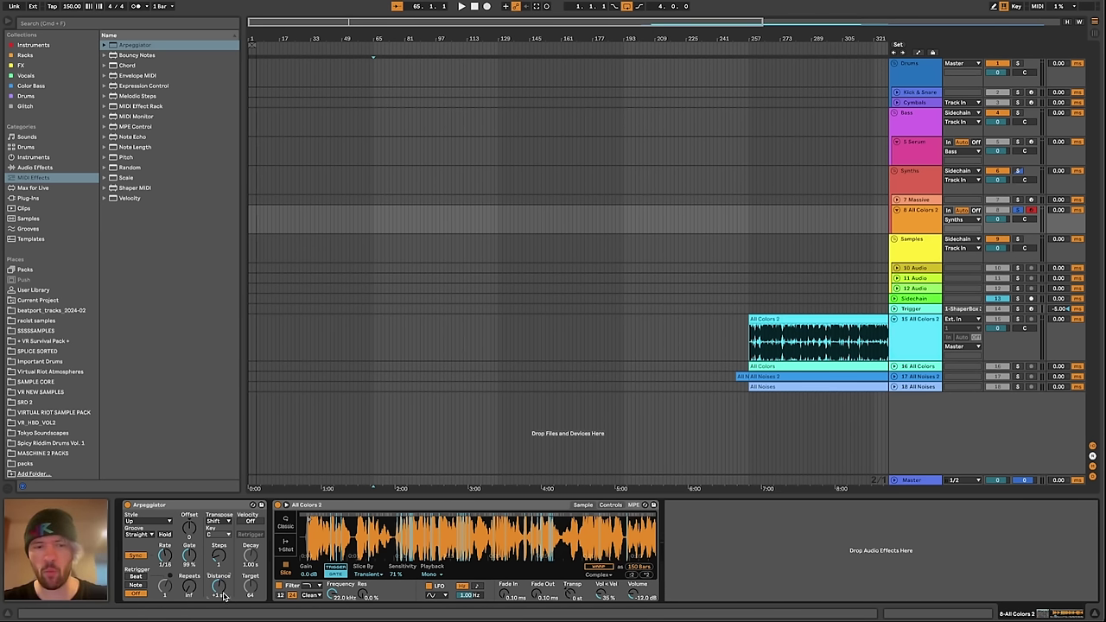
left_click(210, 535)
left_click(194, 549)
left_click(220, 564)
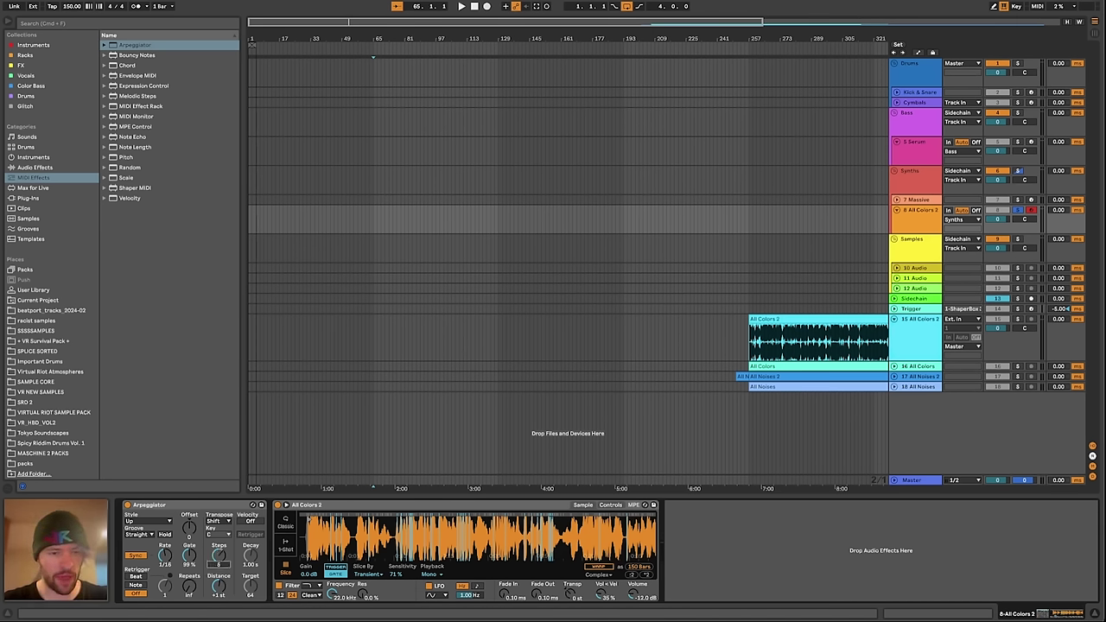
Move Simpler's sample start further into the recording, leaving 101 bars, and set the Arpeggiator's Distance to +3 st
left_click_drag(324, 515, 319, 527)
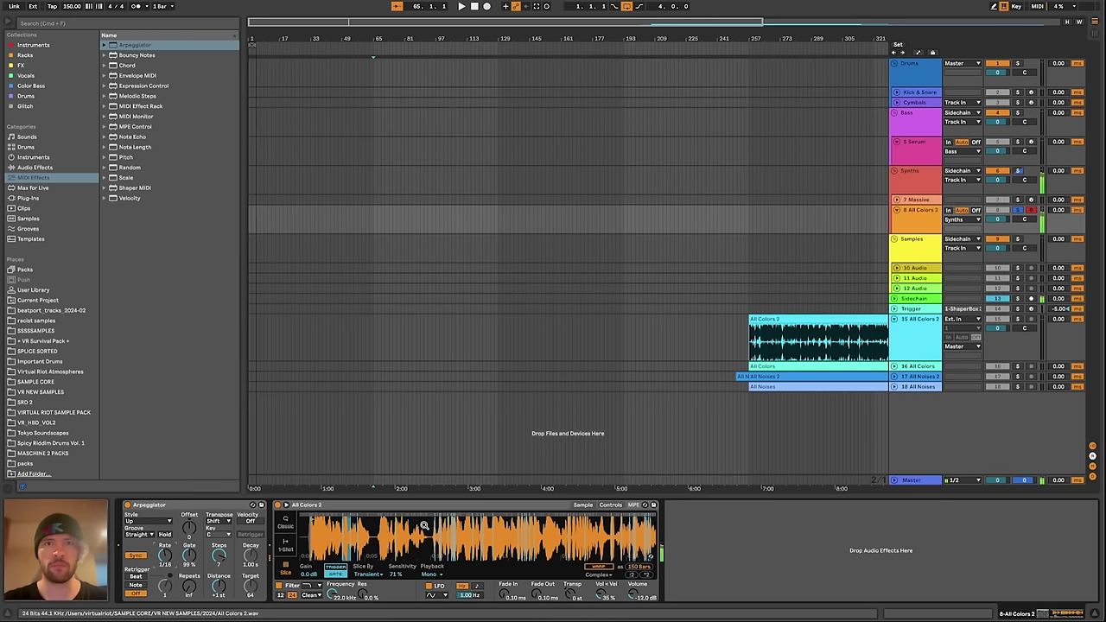
left_click_drag(424, 526, 413, 503)
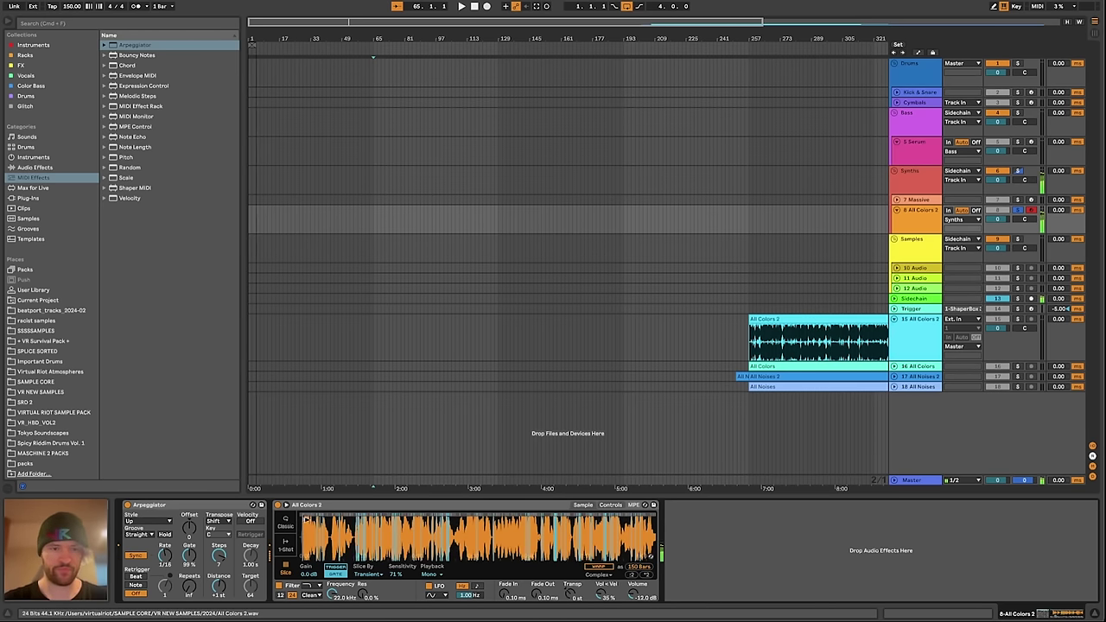
mouse_move(304, 517)
left_mouse_down()
mouse_move(594, 524)
mouse_move(302, 522)
mouse_move(485, 519)
mouse_move(472, 522)
left_mouse_up()
left_click(370, 522)
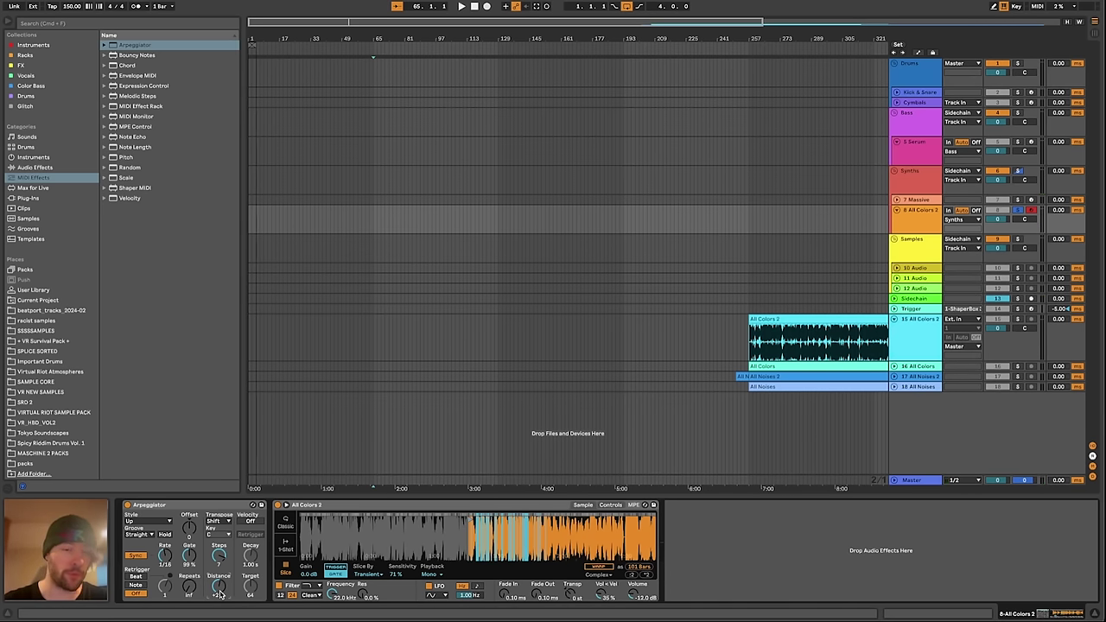
left_click_drag(471, 535, 472, 536)
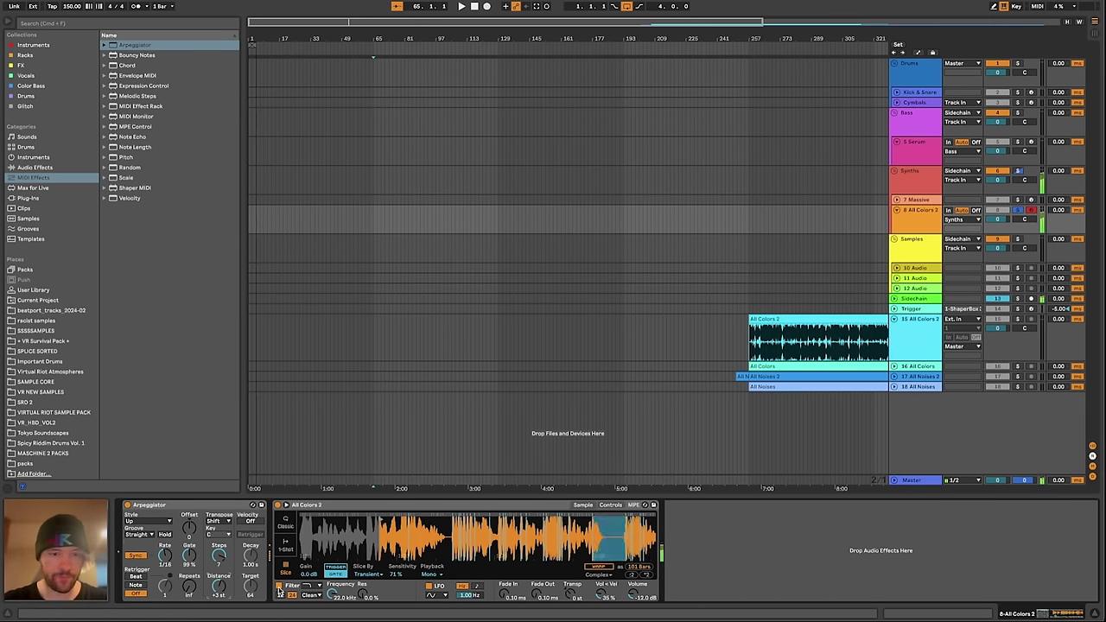
Move Simpler's sample start back to the beginning of the recording, leaving 150 bars, and set the Arpeggiator's Distance to +1 st
left_click(279, 586)
left_click_drag(217, 593, 216, 570)
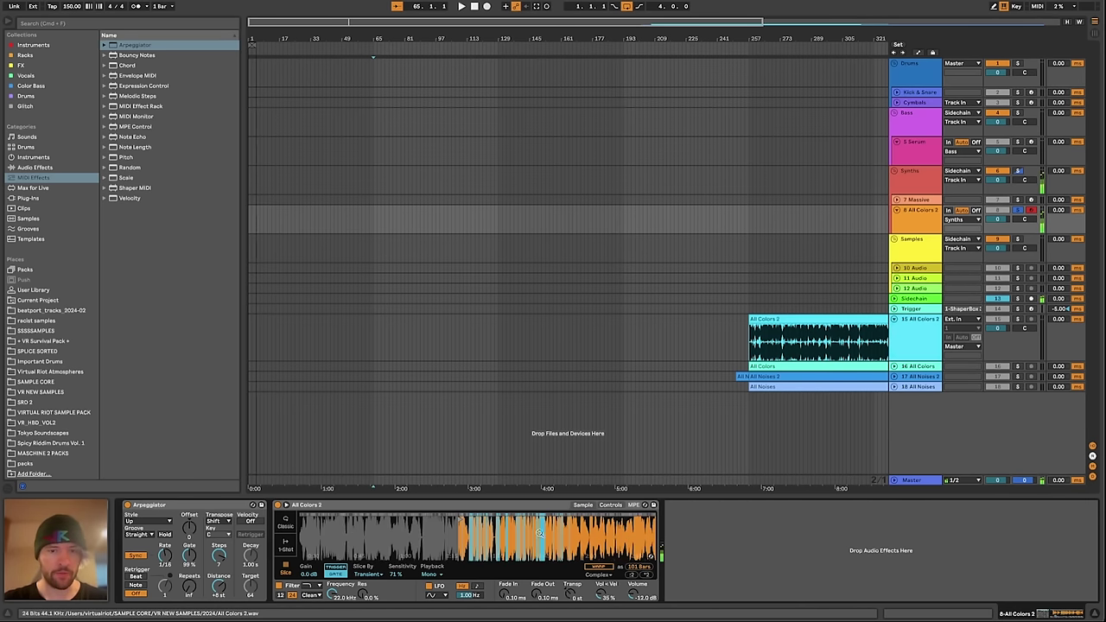
left_click_drag(461, 519, 298, 521)
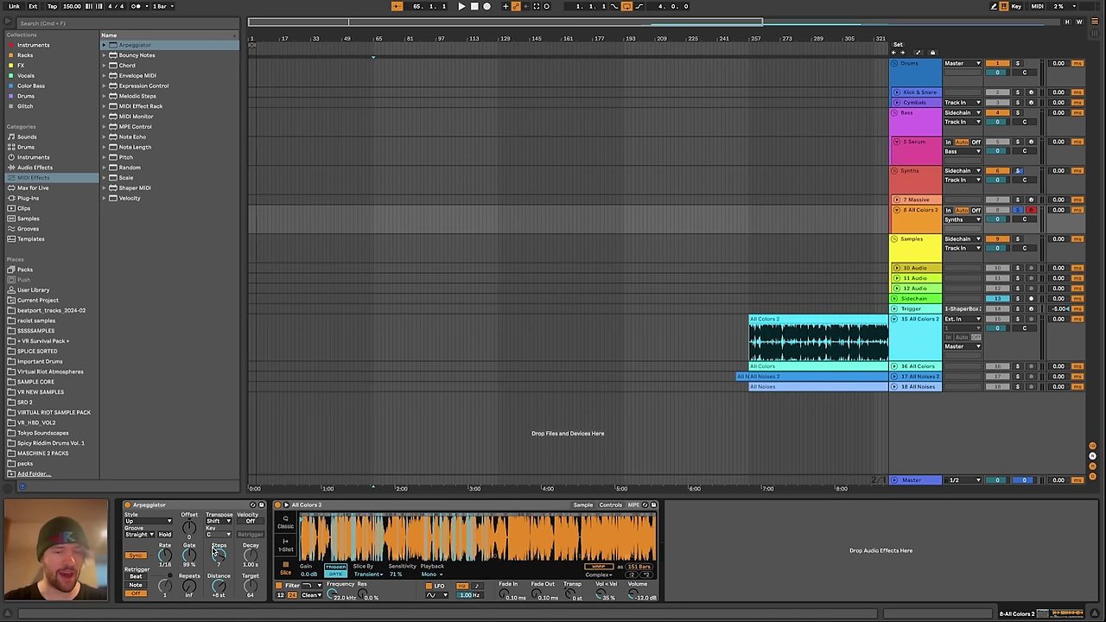
left_click_drag(227, 597, 227, 611)
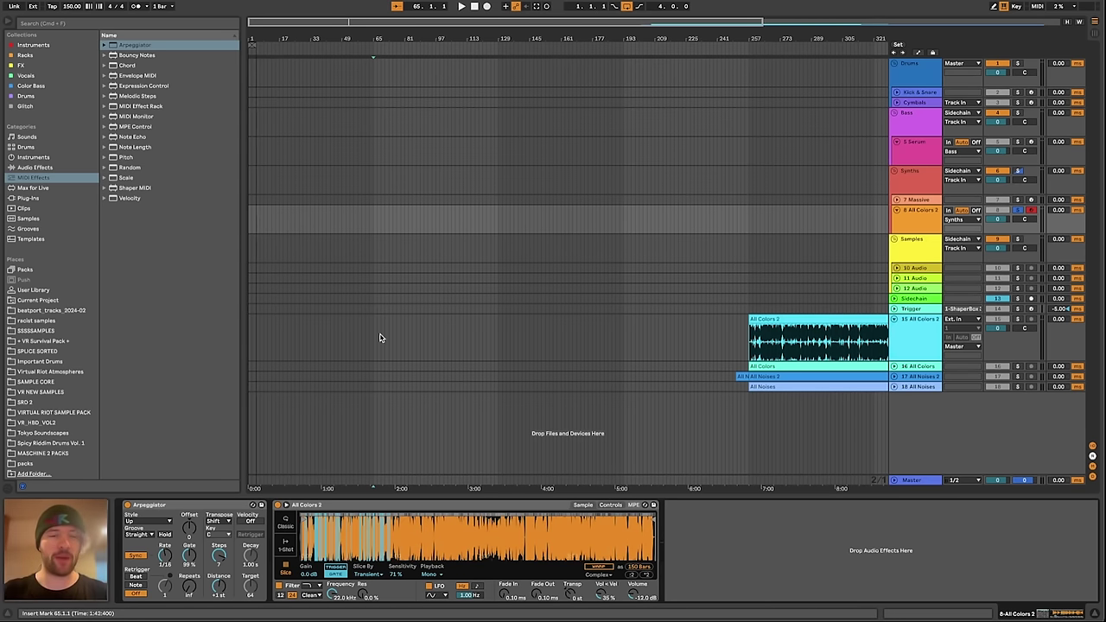
Replace the Arpeggiator and Simpler on the synth track with the VR SUPER-SLICER rack and look through its devices
left_click(204, 507)
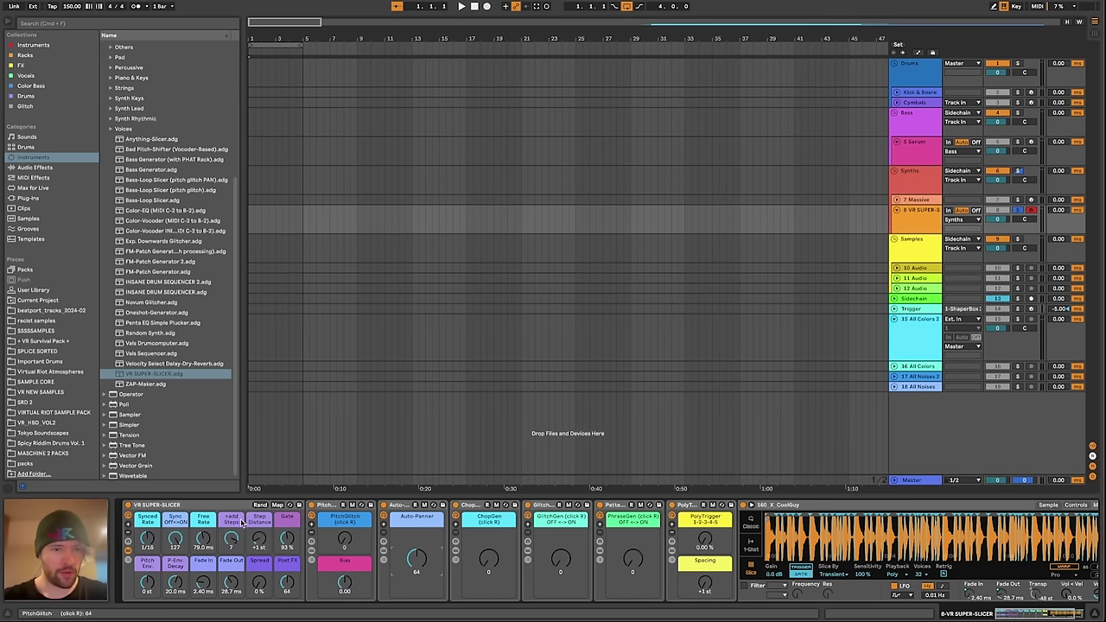
scroll(243, 523, "down", 5)
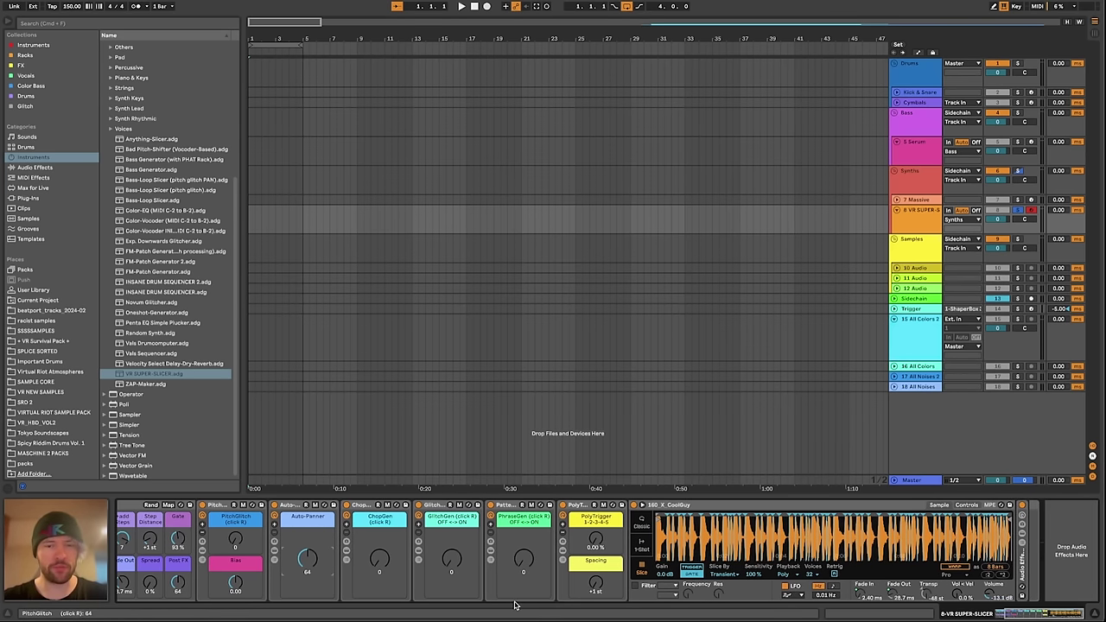
scroll(552, 580, "up", 5)
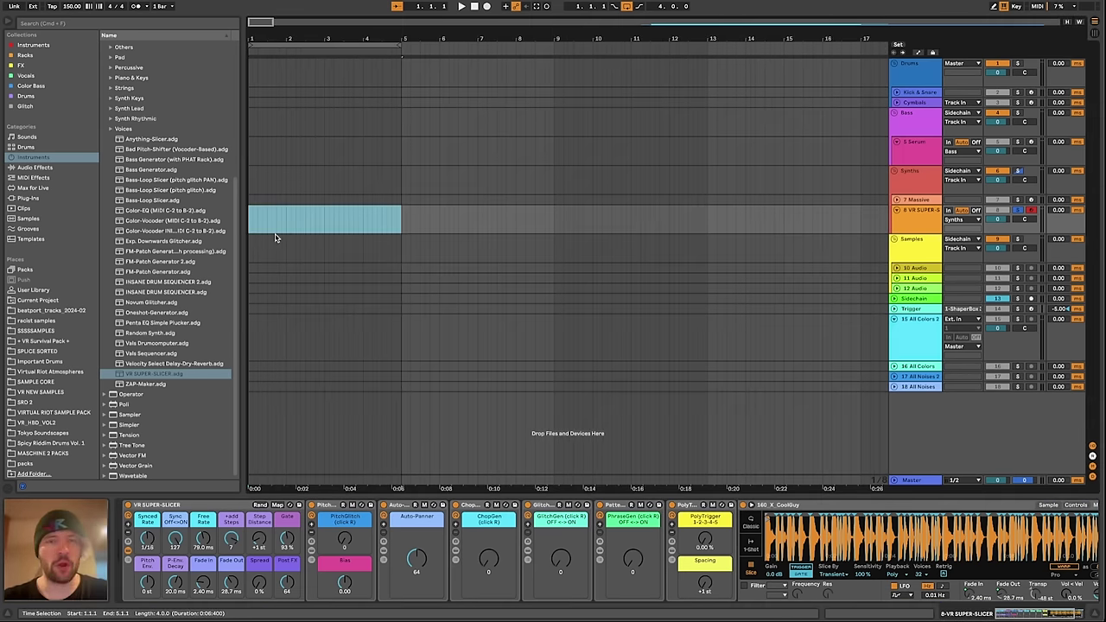
Create a four-bar MIDI clip on the VR SUPER-SLICER track and enter a C1 note just under two beats long at its start
key("super+shift+m")
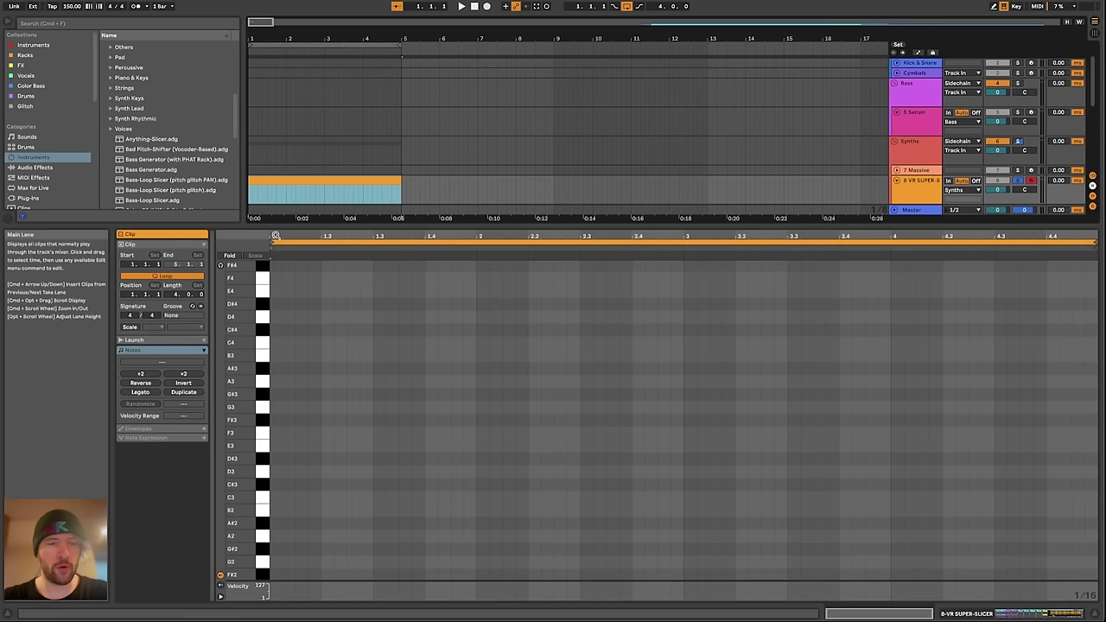
left_click_drag(246, 424, 246, 73)
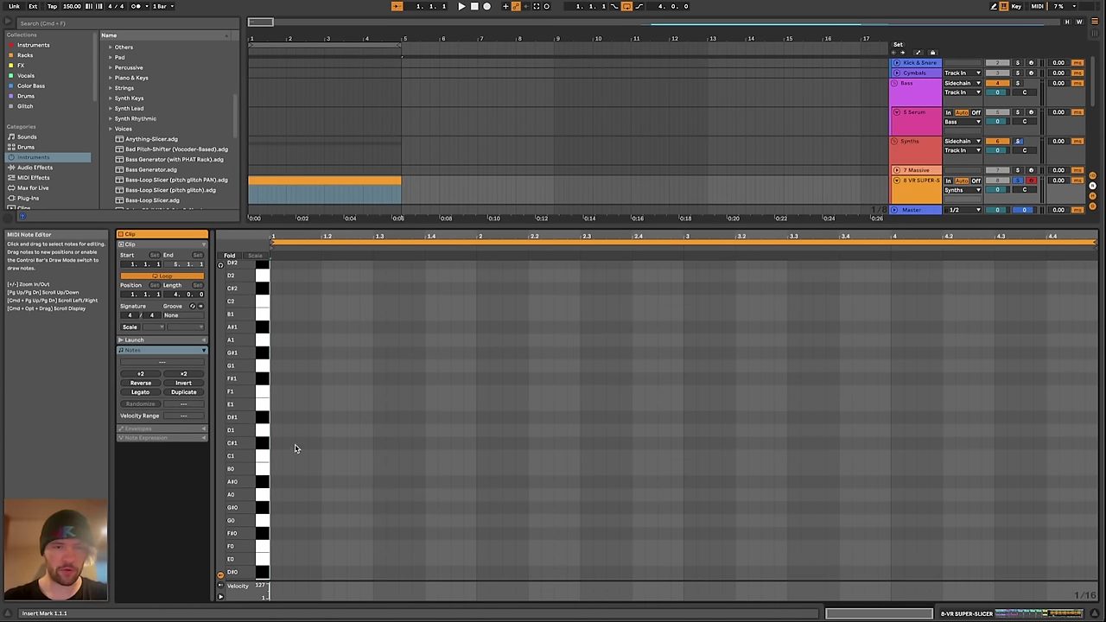
double_click(279, 456)
left_click_drag(283, 456, 306, 470)
Duplicate the C1 note every half bar until the four-bar clip is filled
key("super+d")
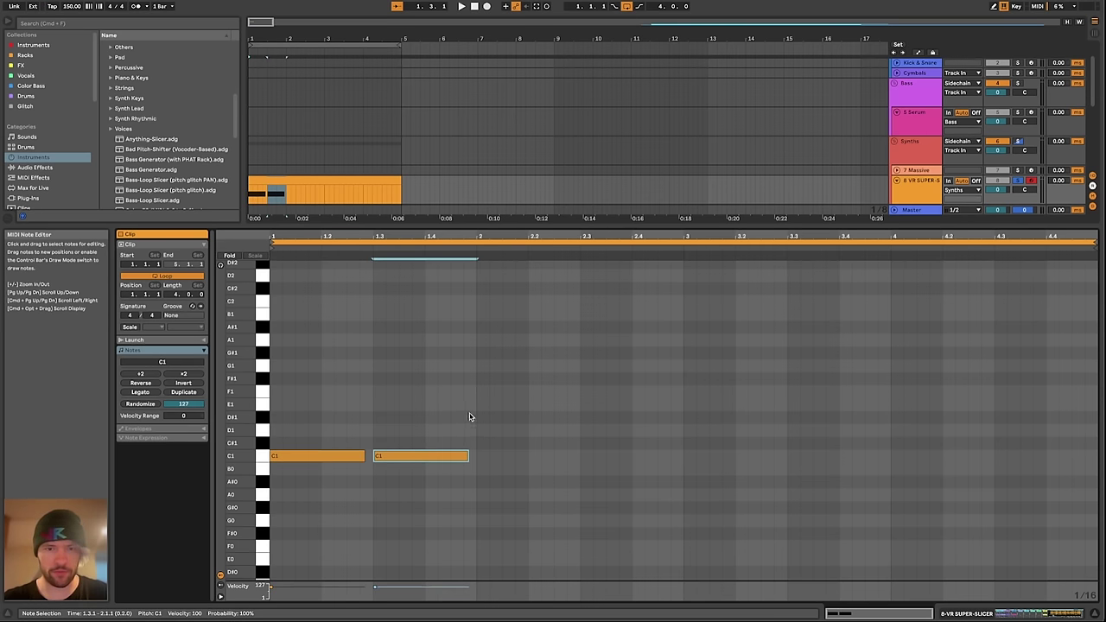
key("super+d")
key("super+d")
key("super+d")
key("super+d")
key("super+d")
key("super+d")
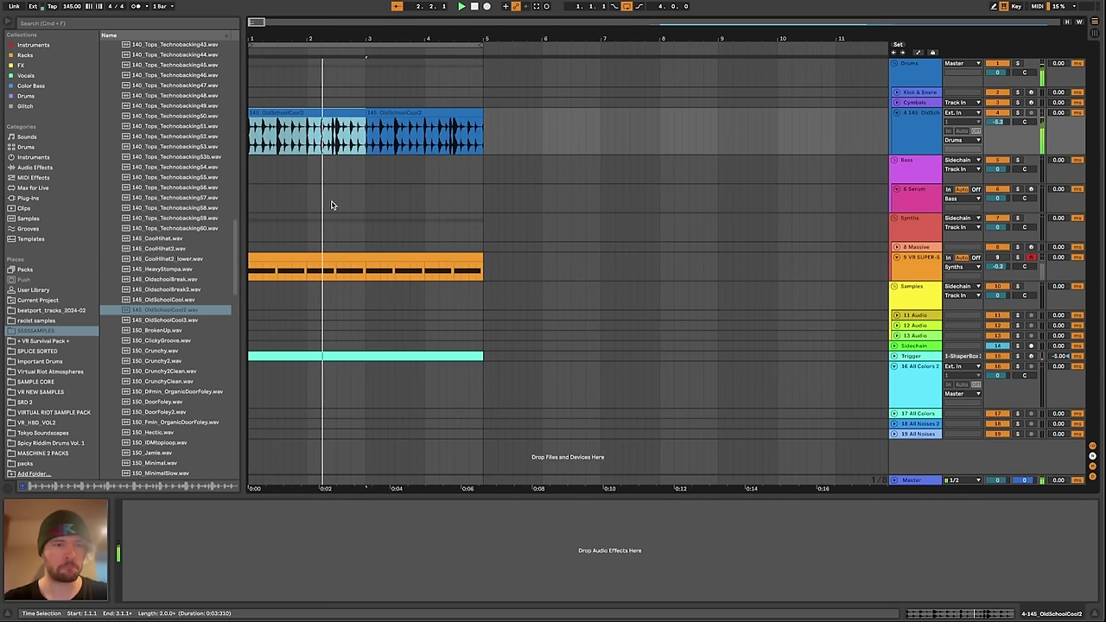
Stop playback and load the All Noises 2 recording into the Simpler of the VR SUPER-SLICER rack
key("space")
scroll(440, 197, "down", 10)
scroll(488, 230, "right", 15)
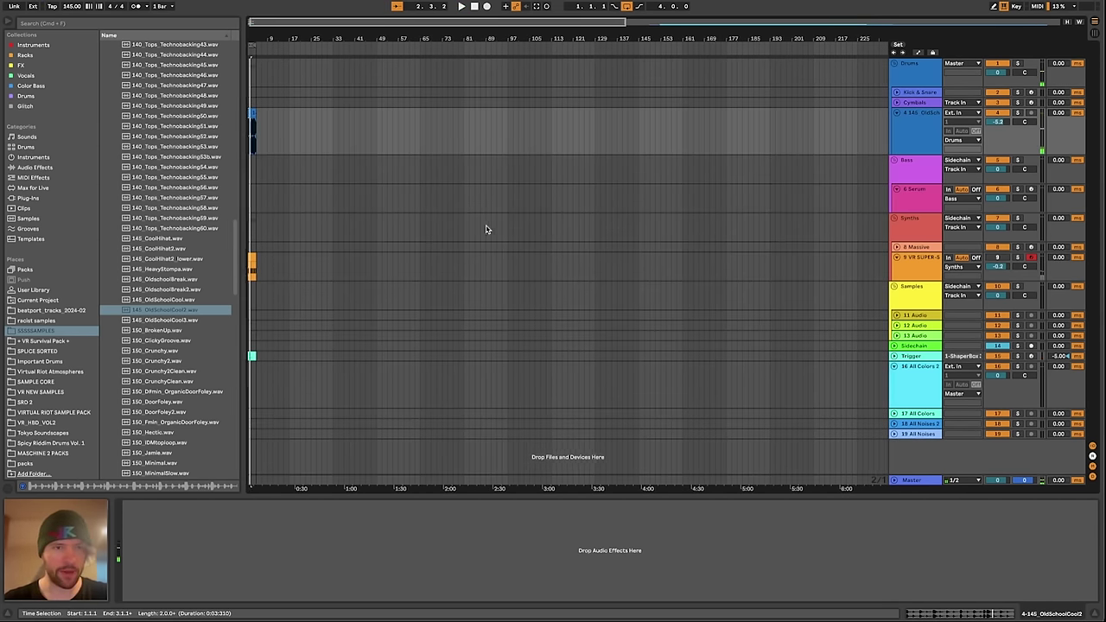
scroll(487, 230, "left", 8)
left_click(715, 412)
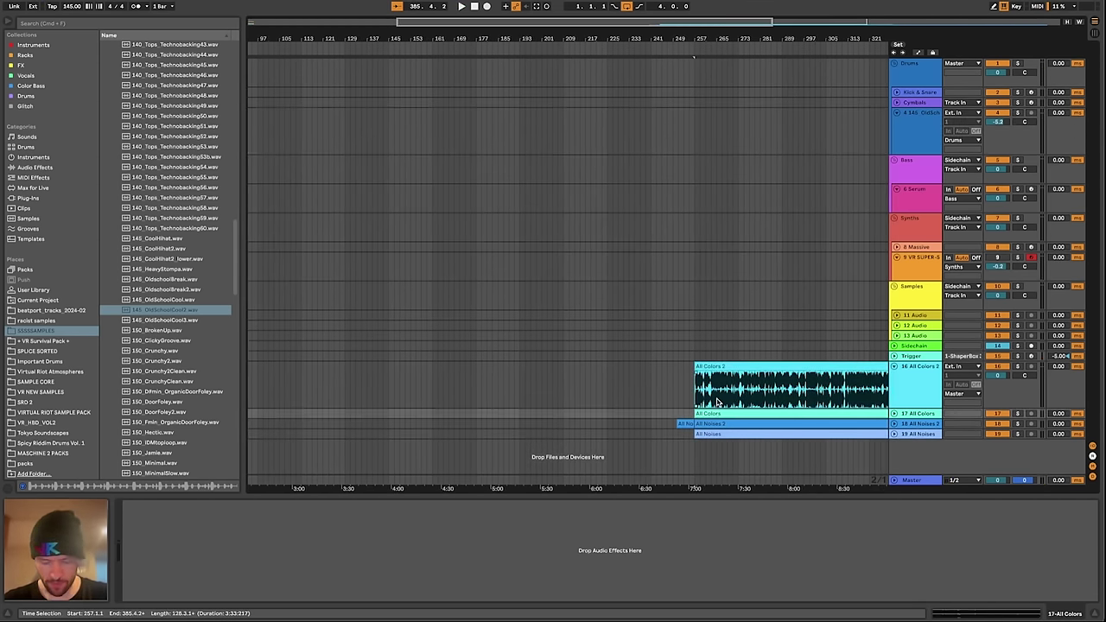
scroll(574, 365, "left", 8)
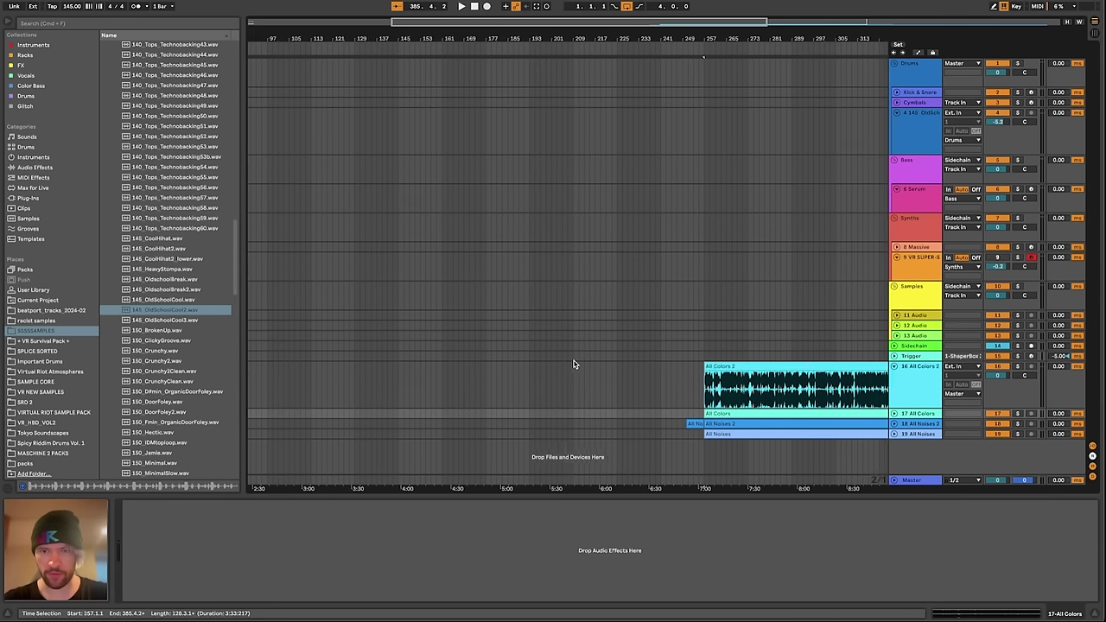
scroll(573, 364, "right", 12)
left_click(936, 270)
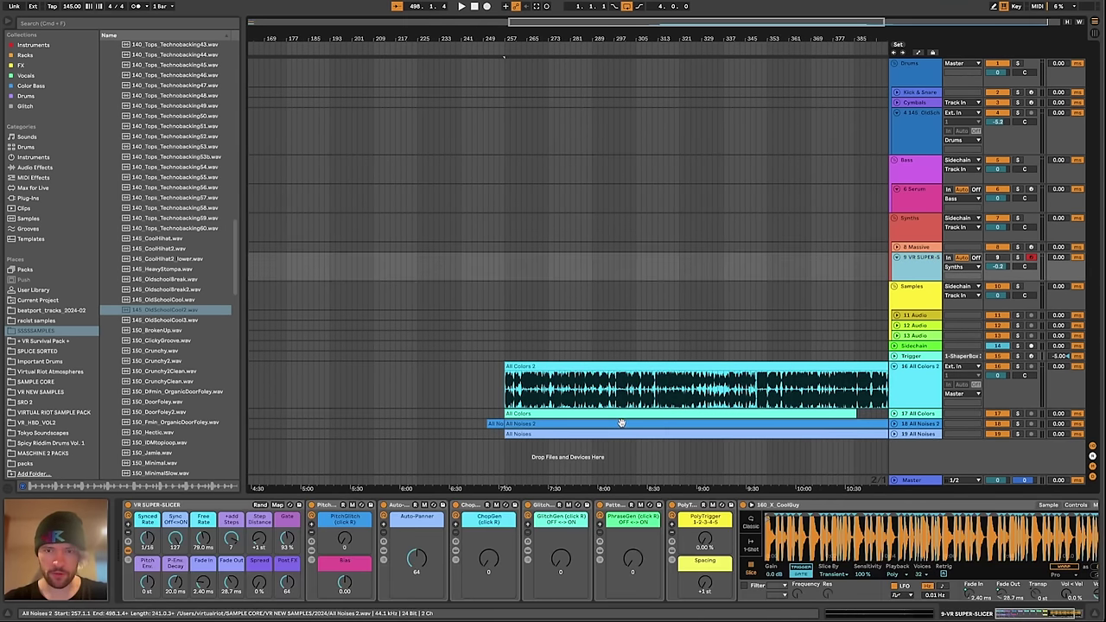
left_click_drag(624, 424, 855, 535)
scroll(856, 536, "right", 3)
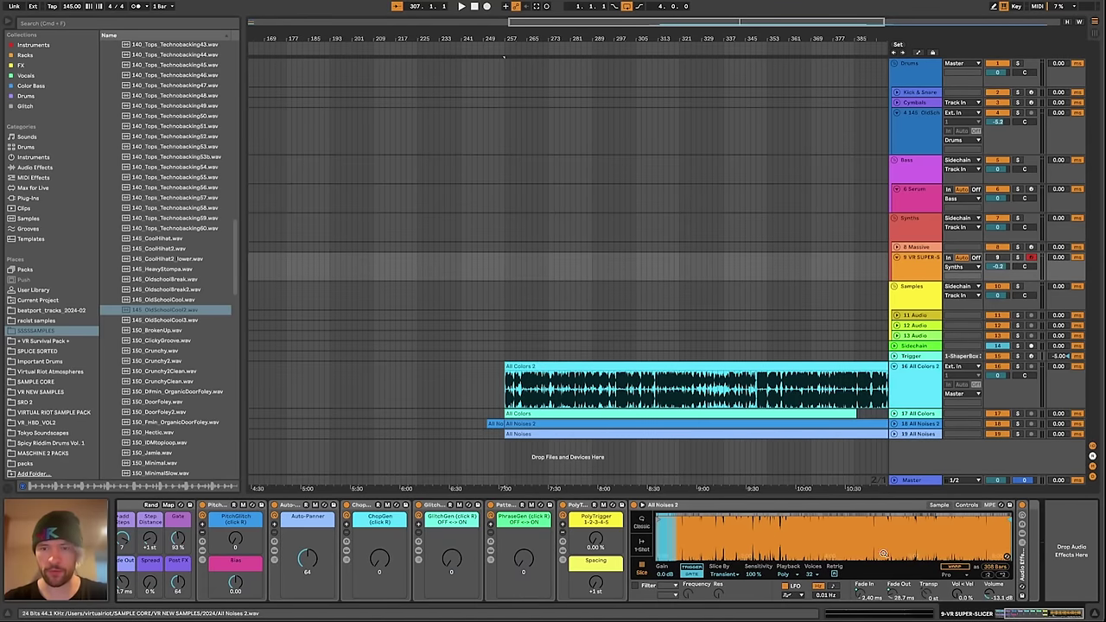
mouse_move(713, 542)
left_mouse_down()
mouse_move(713, 601)
mouse_move(713, 542)
left_mouse_up()
Split the All Noises 2 clip at bar 381 and consolidate its second part as a separate clip starting at bar 403
scroll(538, 320, "right", 3)
left_click(895, 423)
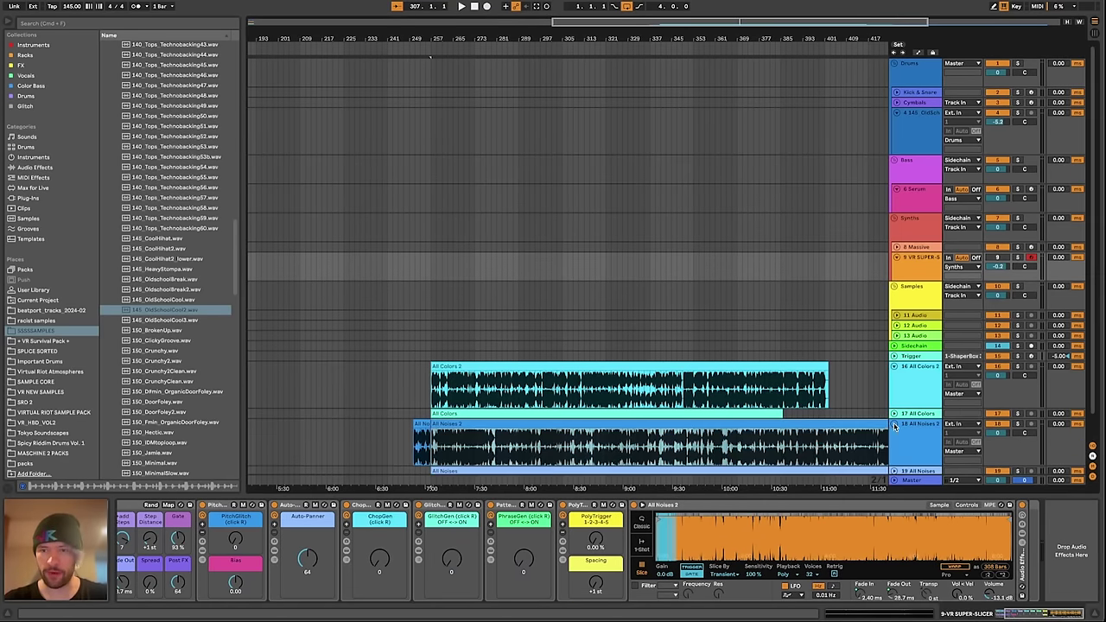
scroll(558, 414, "right", 3)
left_click(557, 415)
left_click(546, 416)
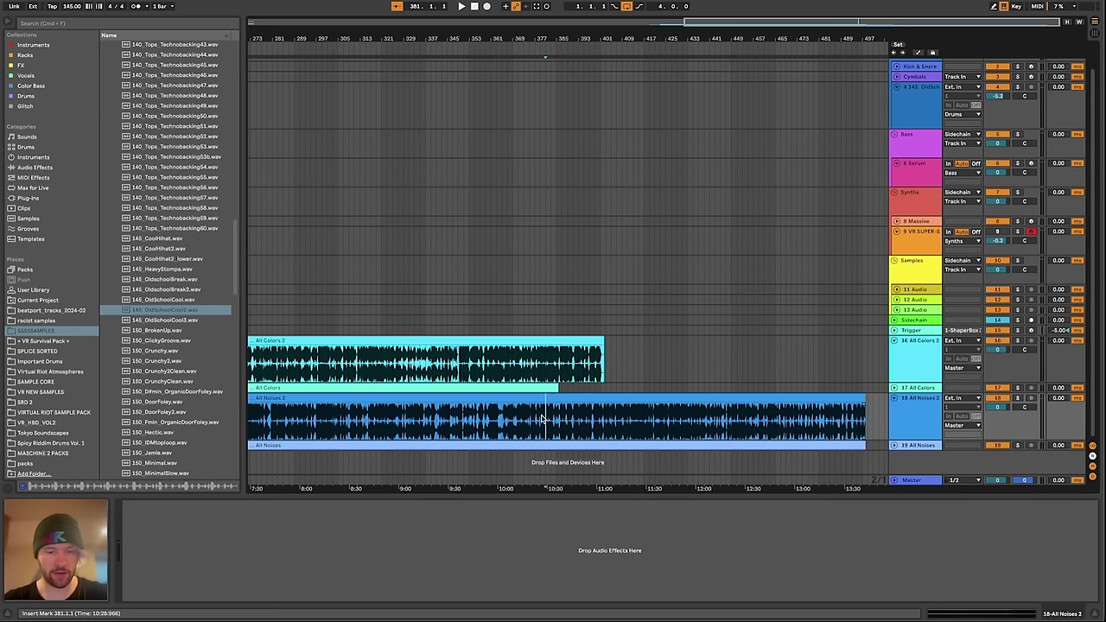
key("super+e")
left_click_drag(594, 397, 648, 400)
key("super+j")
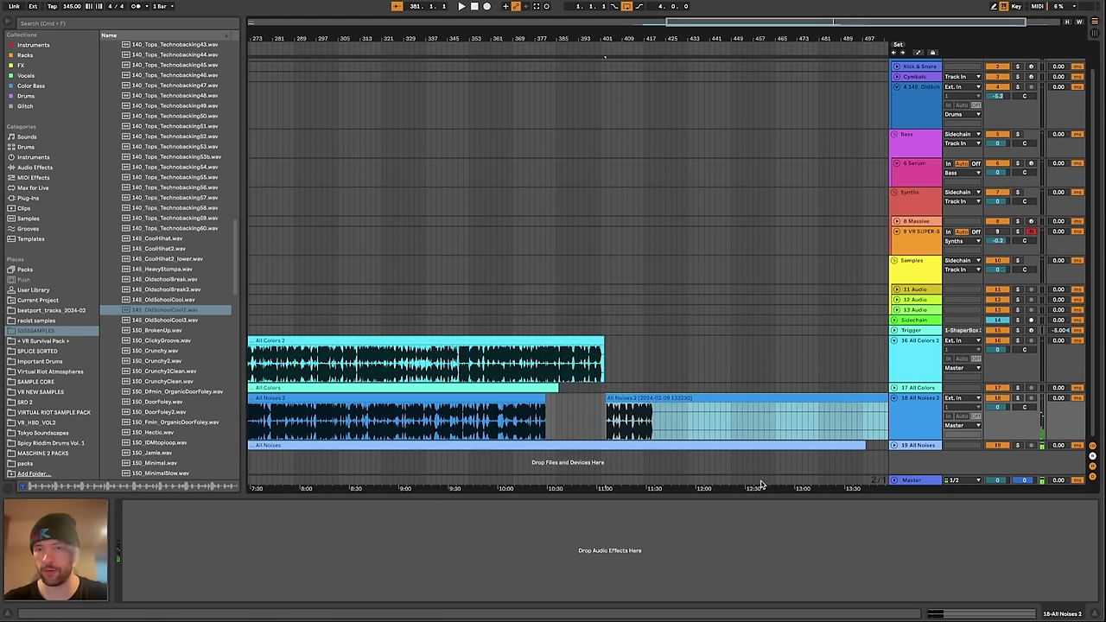
Select the four-bar MIDI clip on the VR SUPER-SLICER track and unfold the Trigger track
scroll(373, 400, "down", 5)
scroll(393, 404, "up", 1)
scroll(393, 403, "up", 5)
scroll(393, 404, "left", 5)
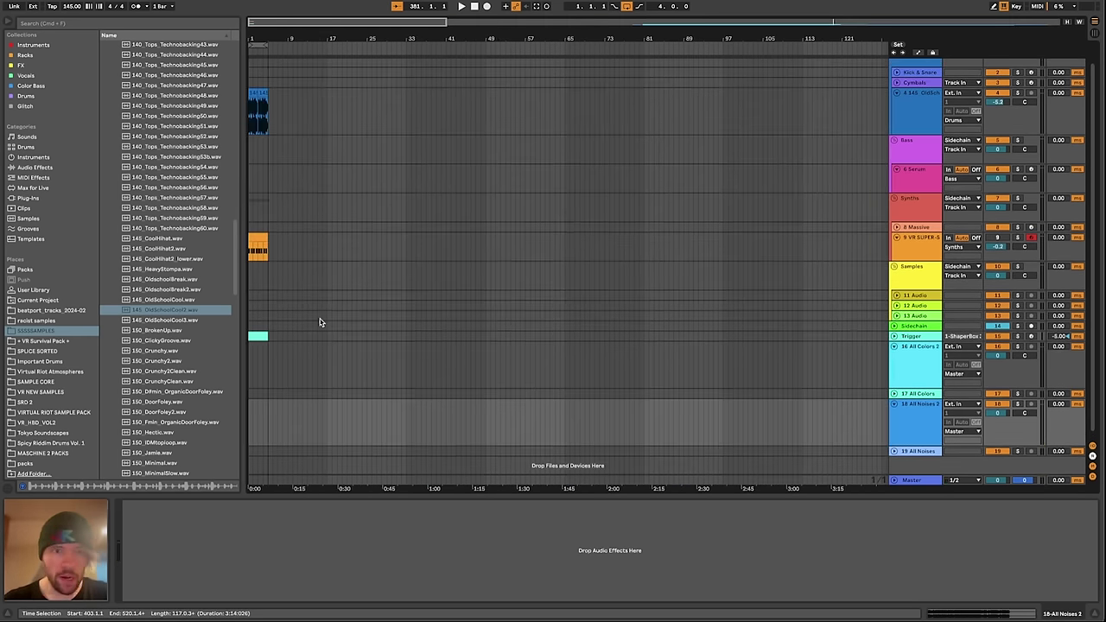
scroll(321, 321, "down", 1)
scroll(321, 321, "up", 5)
left_click(305, 238)
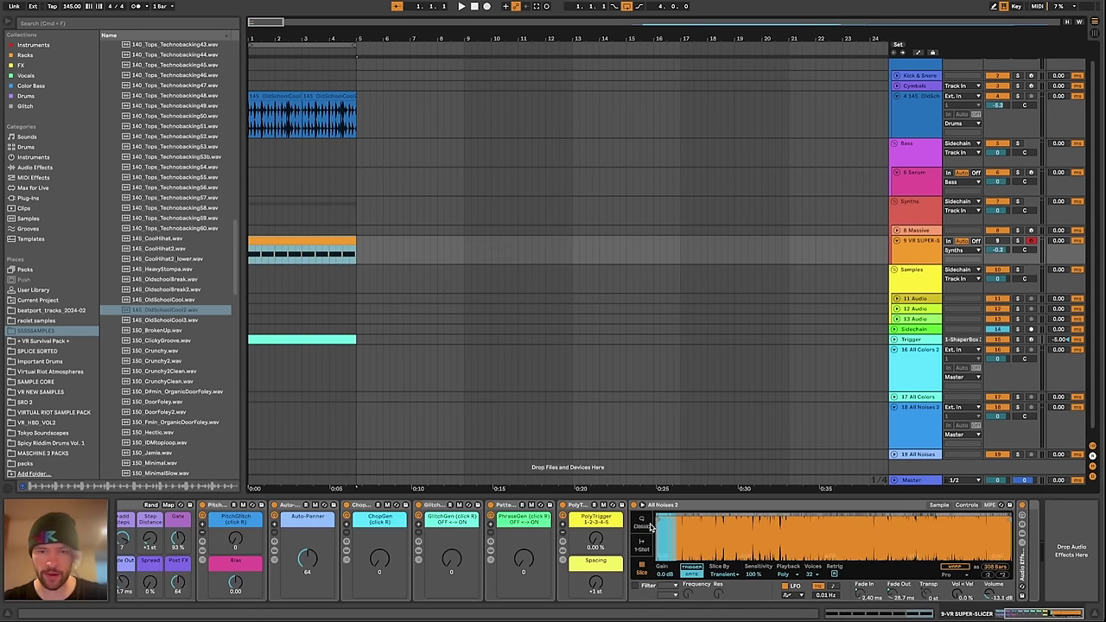
mouse_move(658, 519)
left_mouse_down()
mouse_move(872, 523)
mouse_move(657, 521)
left_mouse_up()
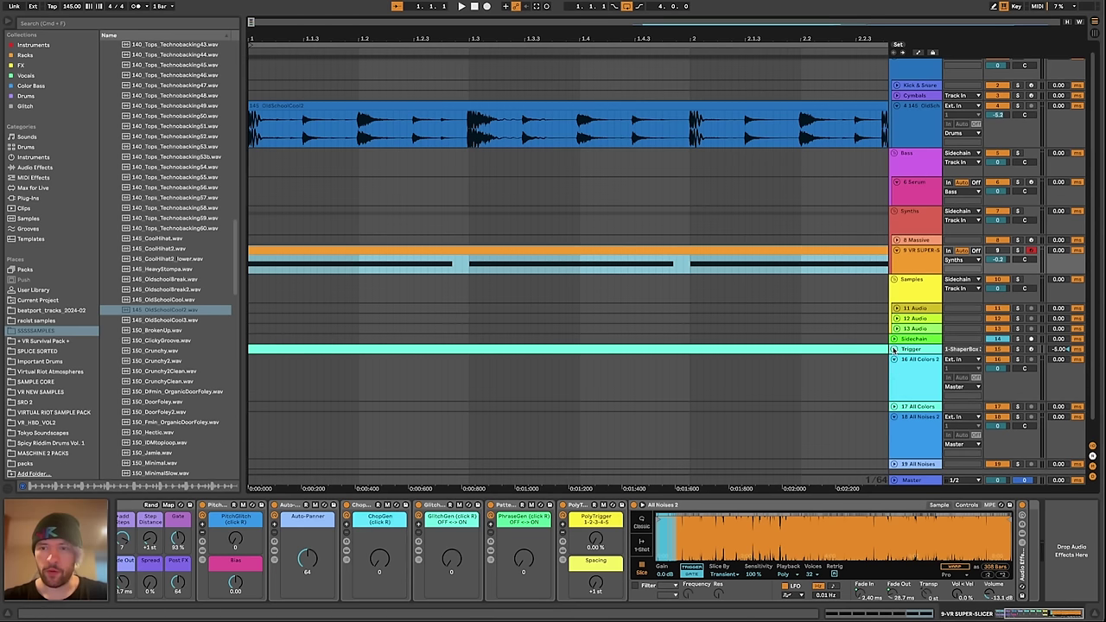
left_click(895, 349)
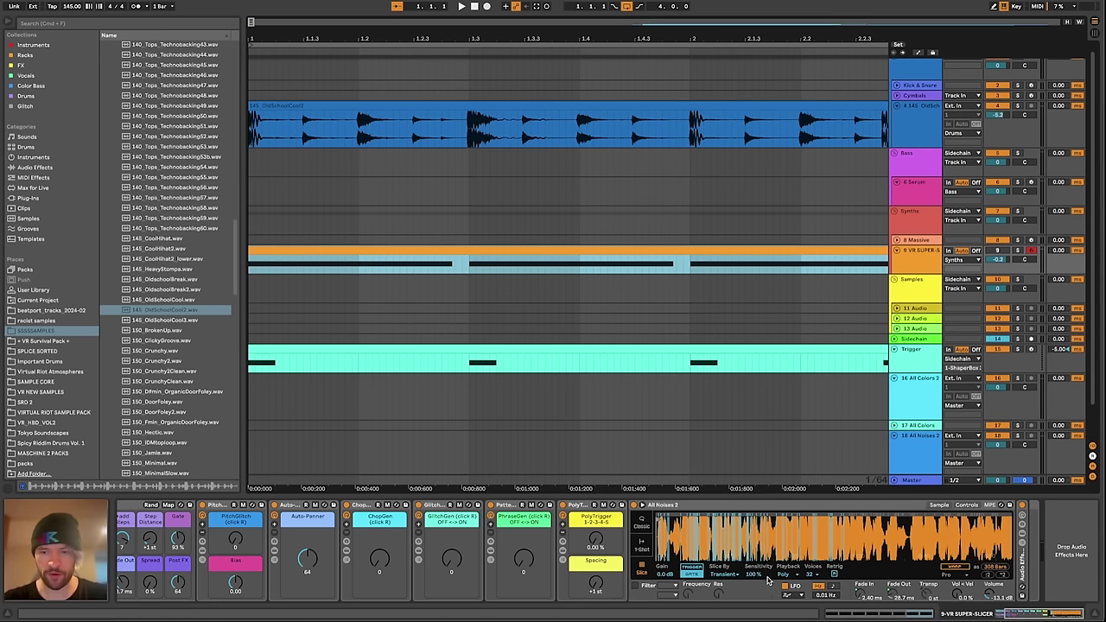
Lower the slice Sensitivity of the All Noises 2 sample in Simpler to 60 %
left_click_drag(760, 579, 760, 604)
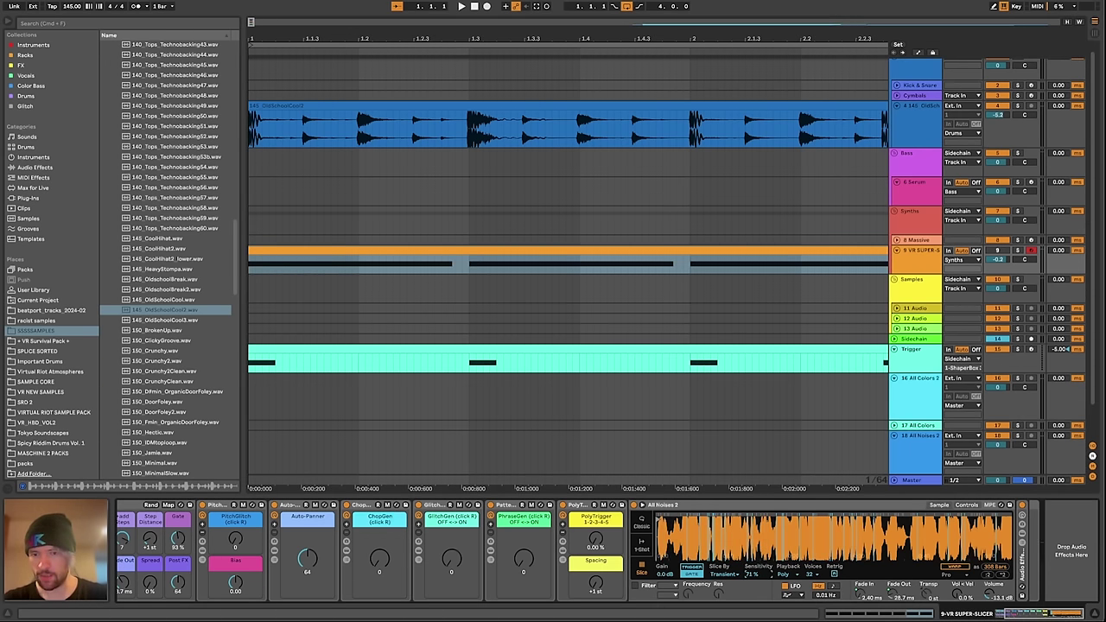
left_click_drag(737, 538, 750, 611)
left_click(726, 575)
left_click(765, 577)
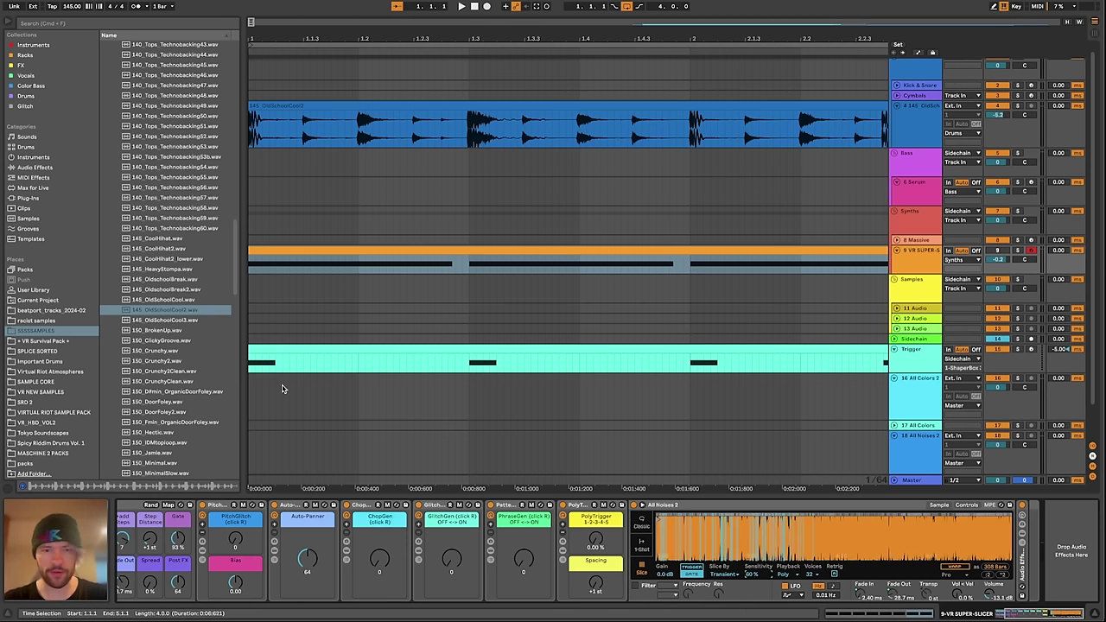
Try the Sync and Gate macros of the VR SUPER-SLICER rack and return Gate to 93 %
scroll(228, 370, "down", 1)
scroll(302, 294, "down", 1)
scroll(331, 519, "left", 3)
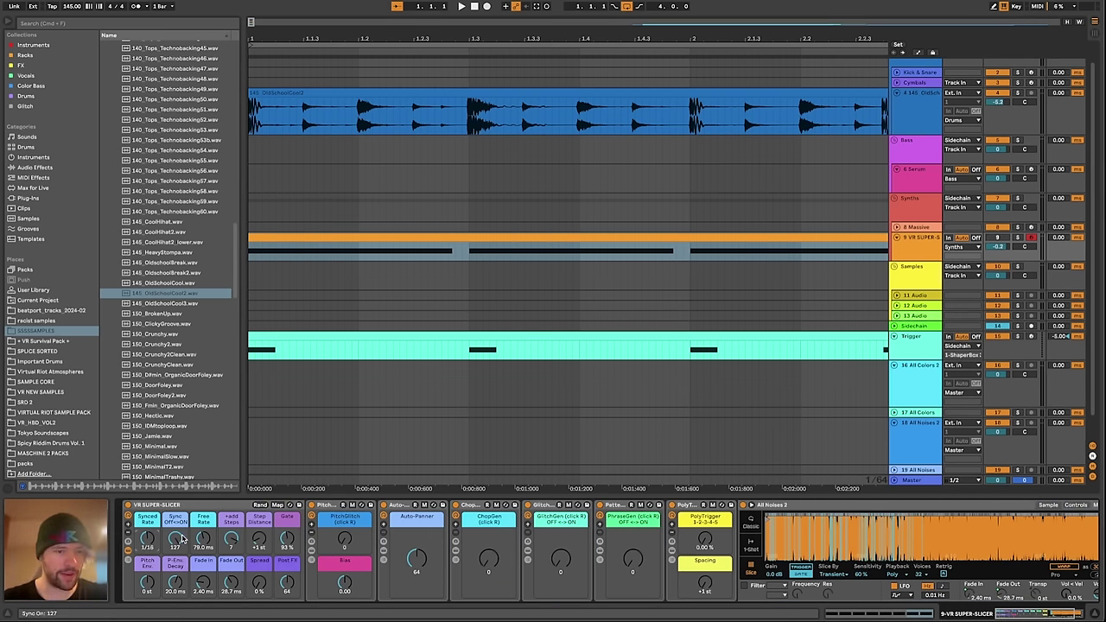
left_click_drag(176, 540, 179, 540)
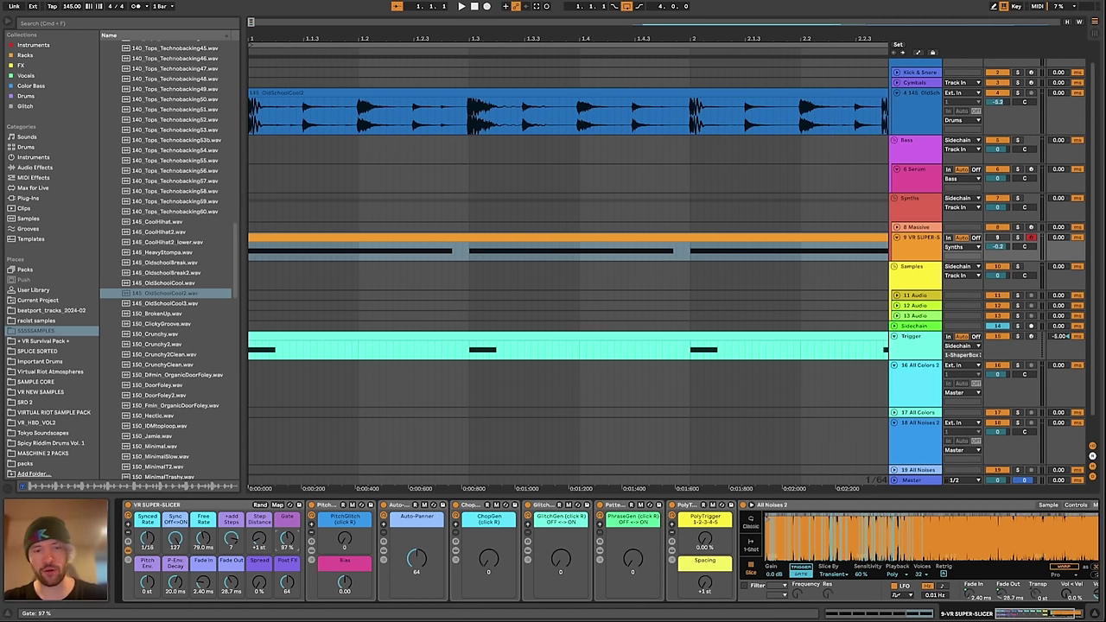
left_click_drag(286, 536, 286, 571)
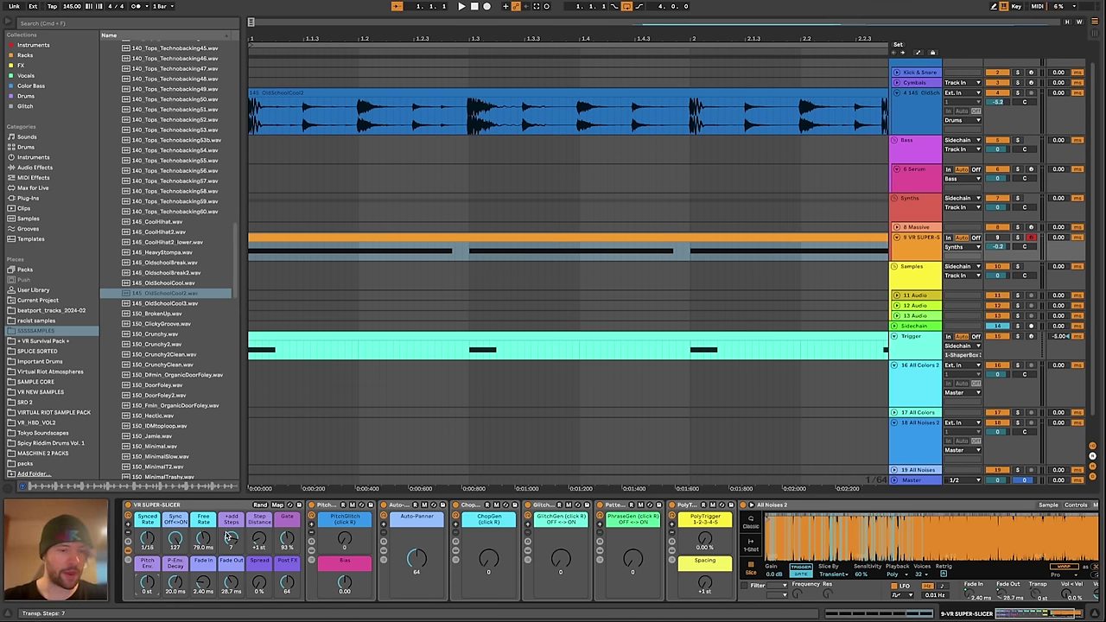
Set the rack's Fade In to 0.98 ms, Fade Out to 6.59 ms and Post FX to 104
left_click(887, 510)
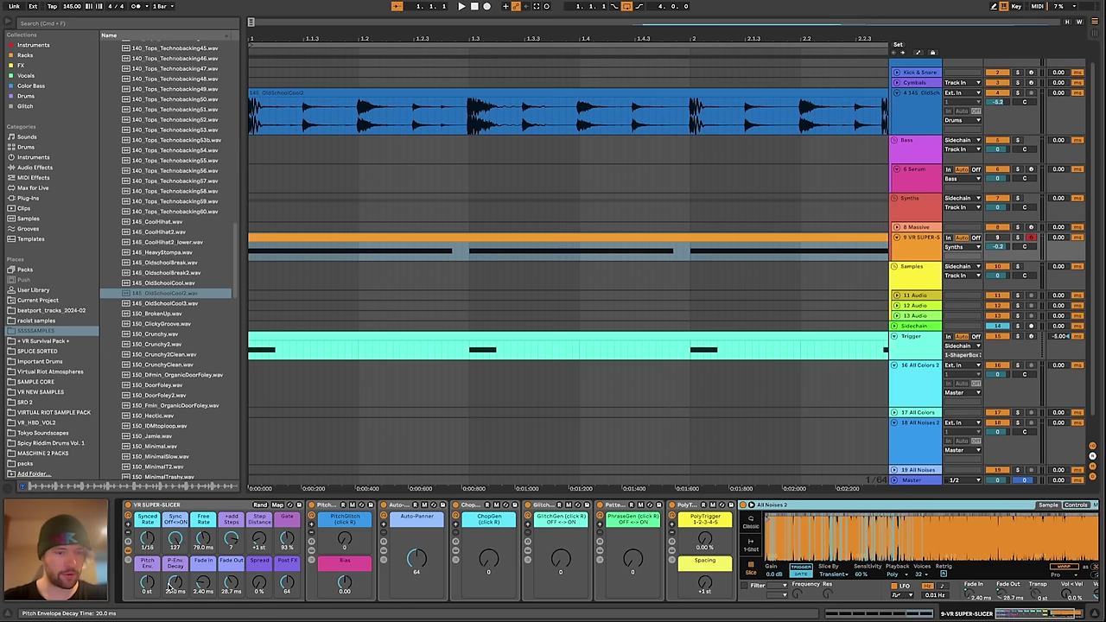
left_click(150, 574)
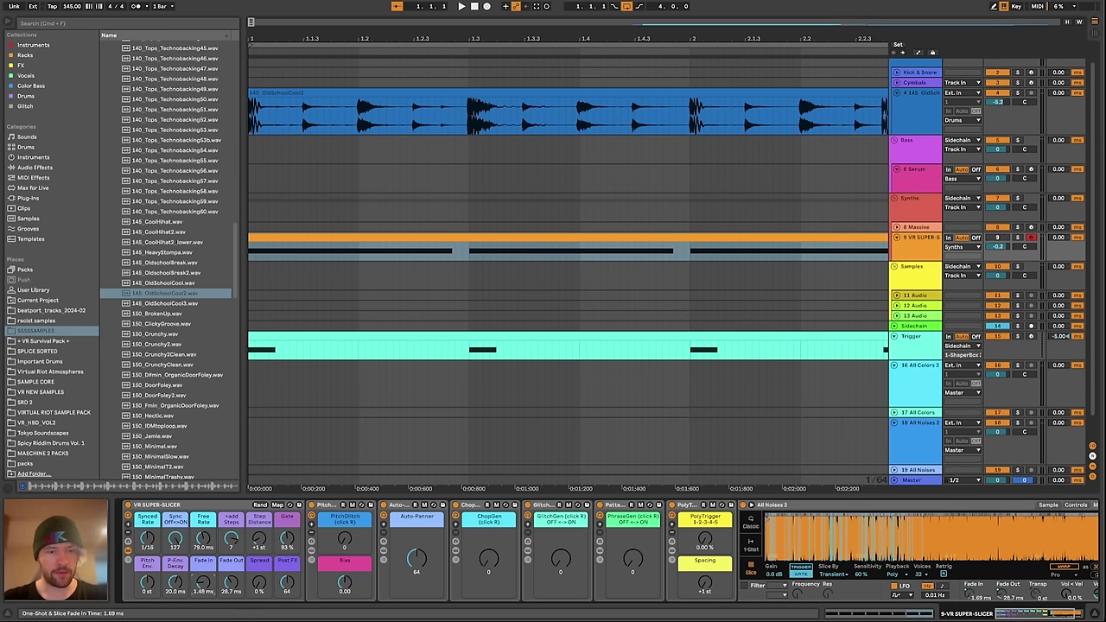
left_click_drag(203, 585, 204, 591)
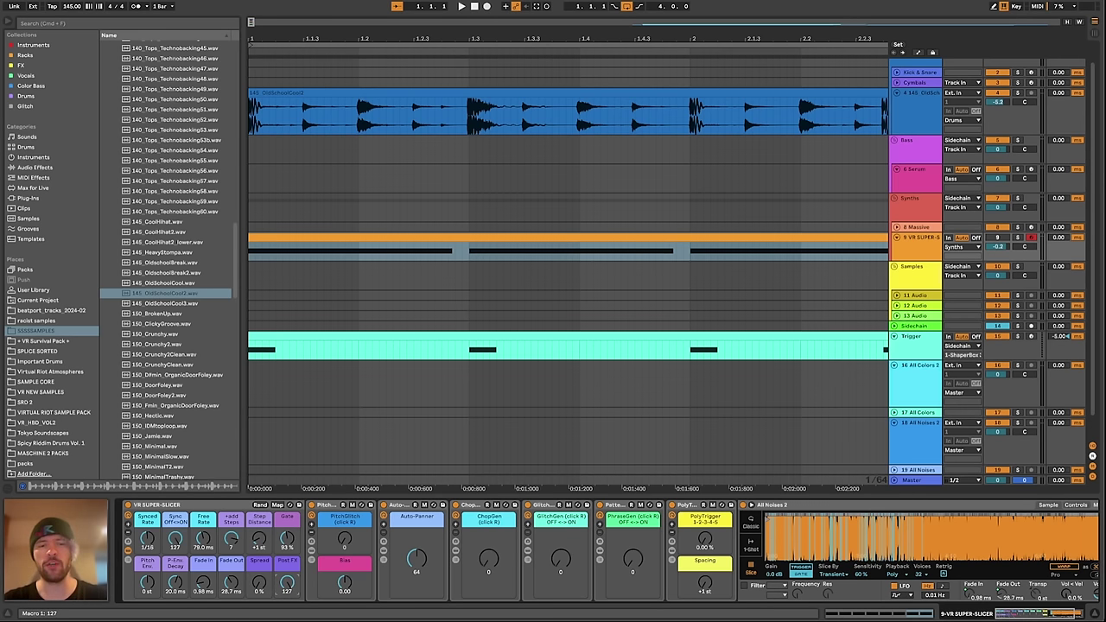
left_click_drag(287, 586, 287, 598)
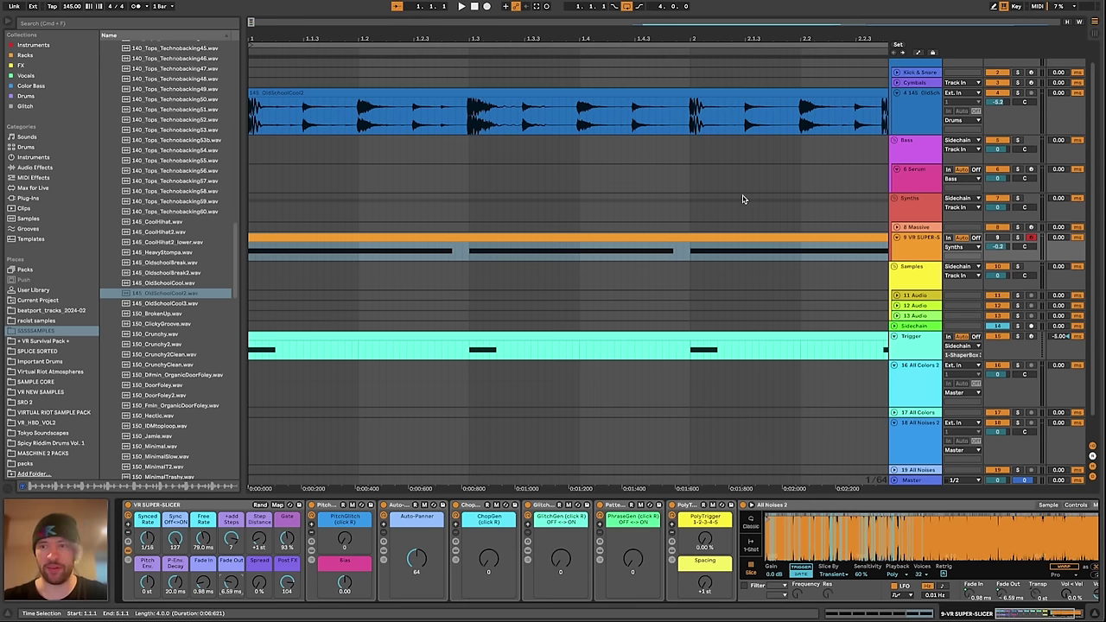
Play the four-bar loop with the drums and enlarge the VR SUPER-SLICER track's height
key("z")
key("space")
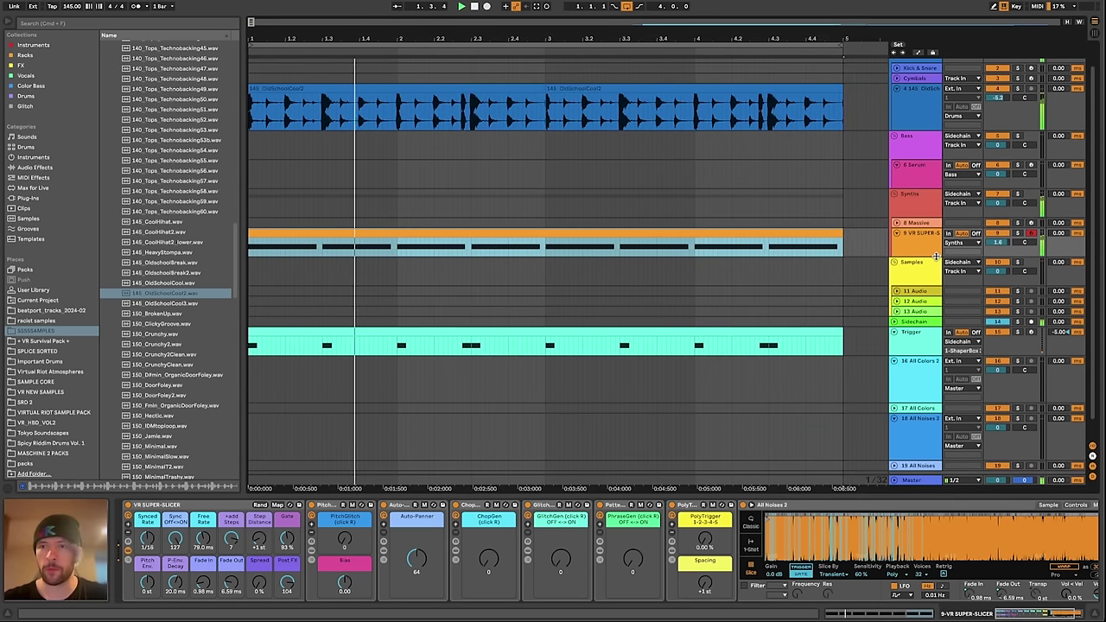
left_click_drag(918, 257, 918, 302)
key("space")
Move Simpler's sample start further into All Noises 2, leaving 268 bars, and audition the loop again
mouse_move(772, 523)
left_mouse_down()
mouse_move(772, 541)
mouse_move(791, 517)
mouse_move(896, 517)
left_mouse_up()
key("space")
key("space")
key("space")
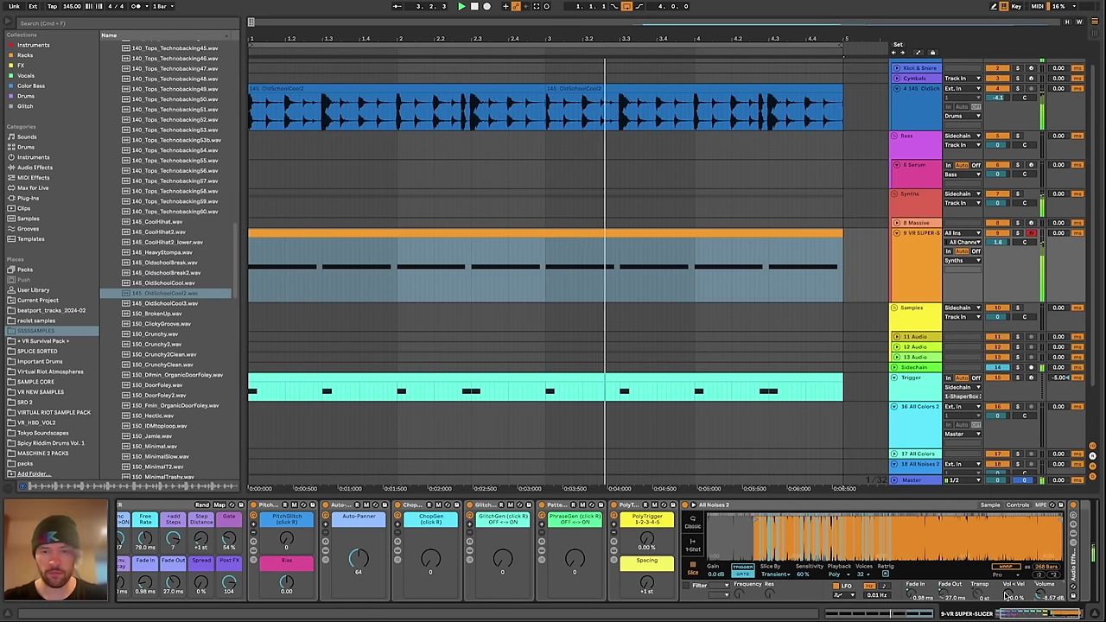
scroll(588, 543, "left", 2)
key("space")
Create a four-bar MIDI clip of long bass notes on the Serum track, and set the rack's Gate to 54 % and Post FX to 127
scroll(743, 372, "down", 1)
left_click(927, 175)
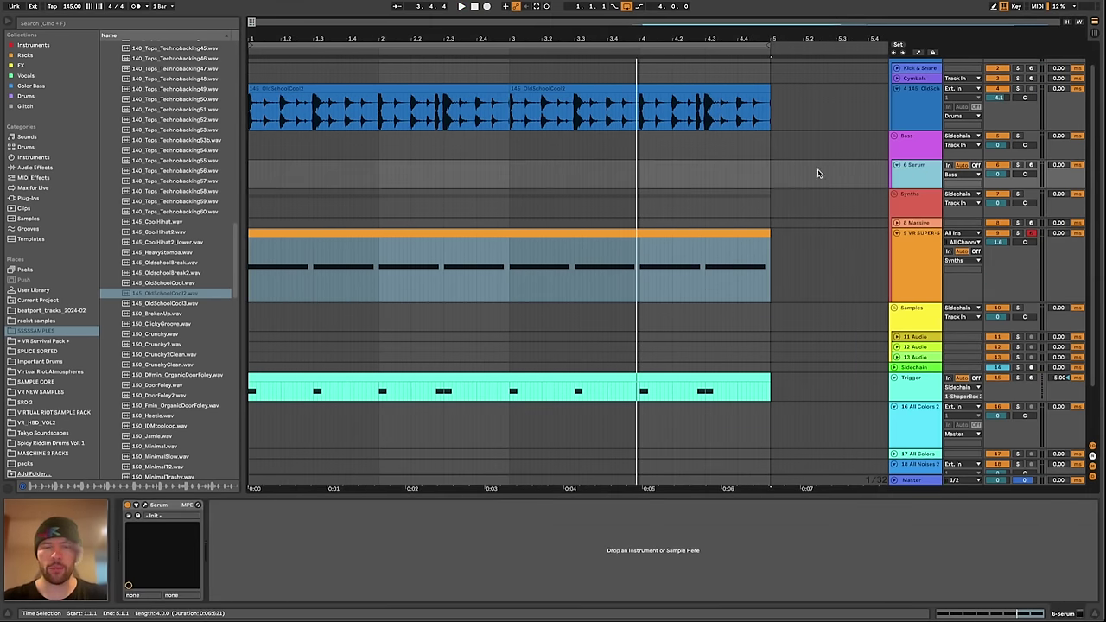
key("super+m")
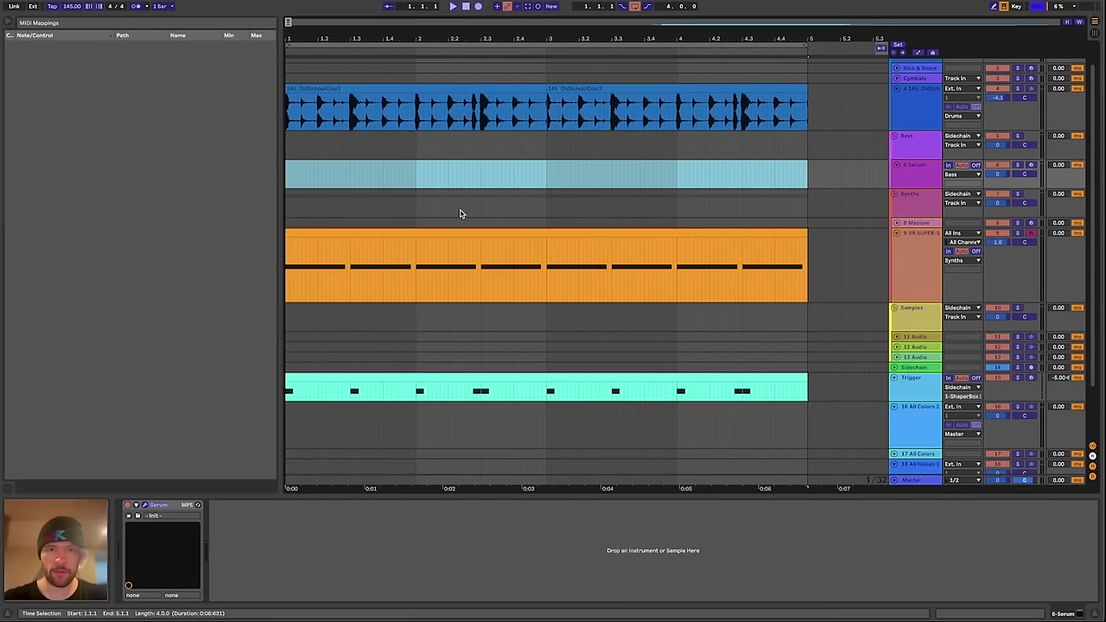
key("super+m")
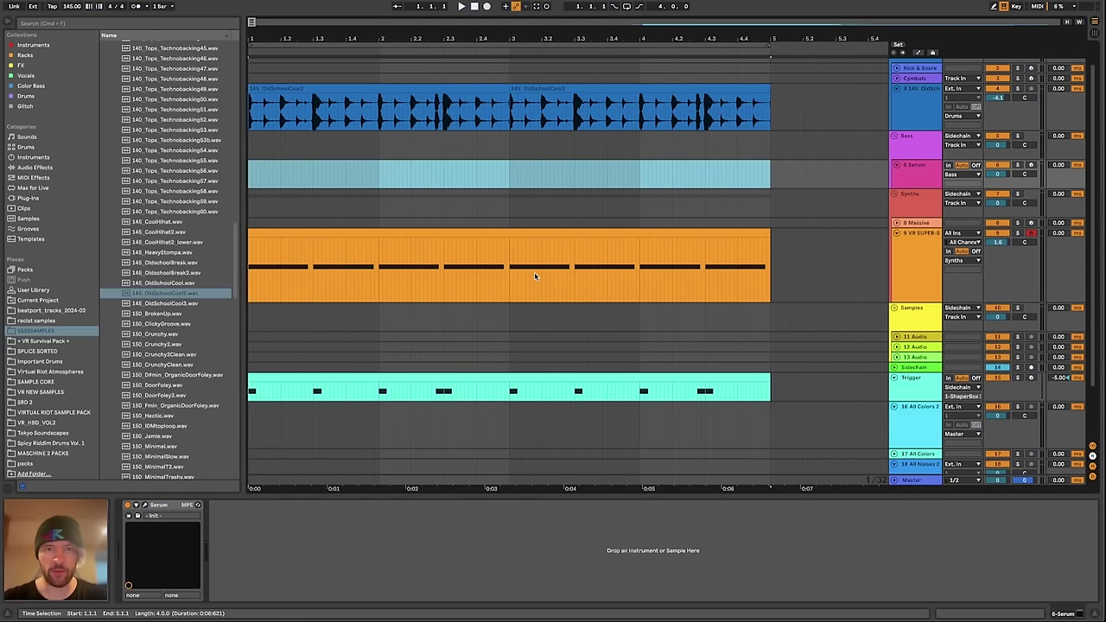
double_click(518, 147)
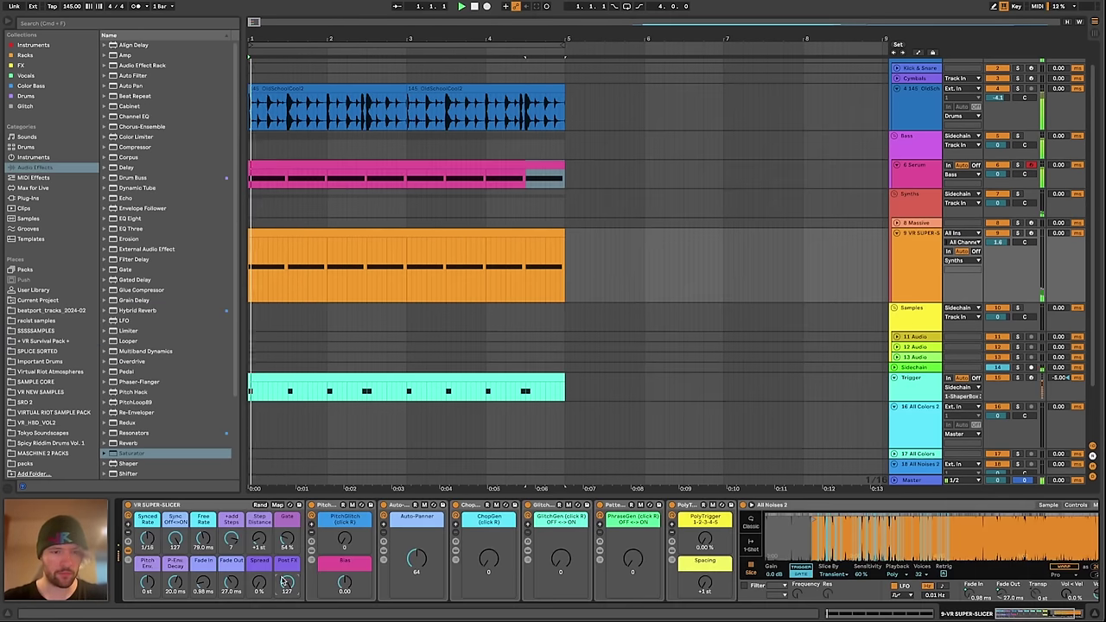
key("space")
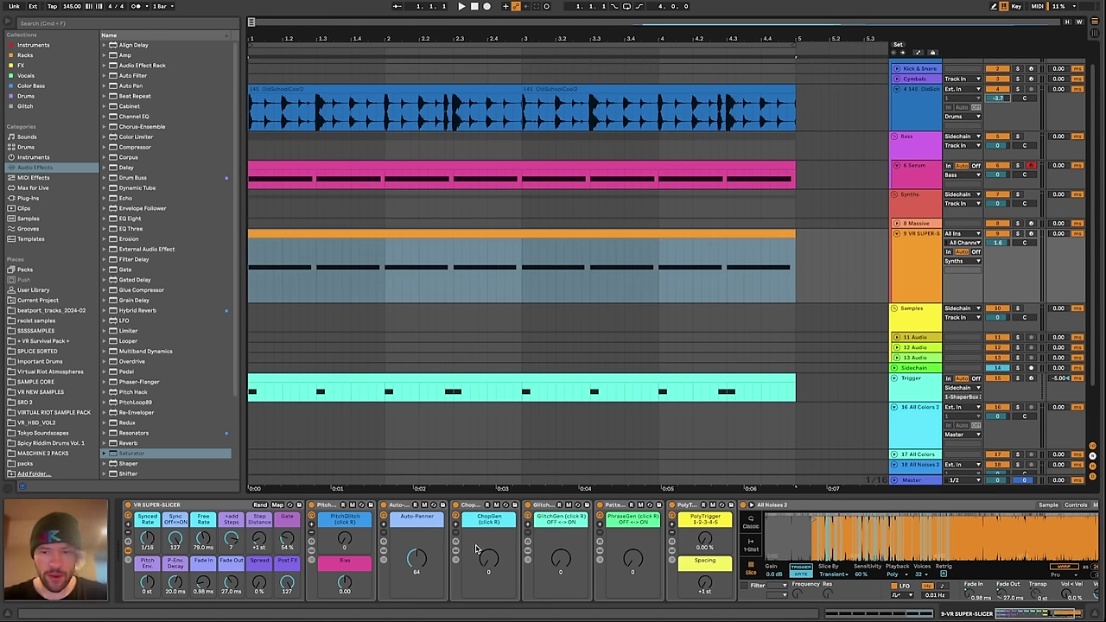
Shorten the VR SUPER-SLICER clip's notes slightly and set the rack's +add Steps macro to 2
scroll(717, 458, "down", 3)
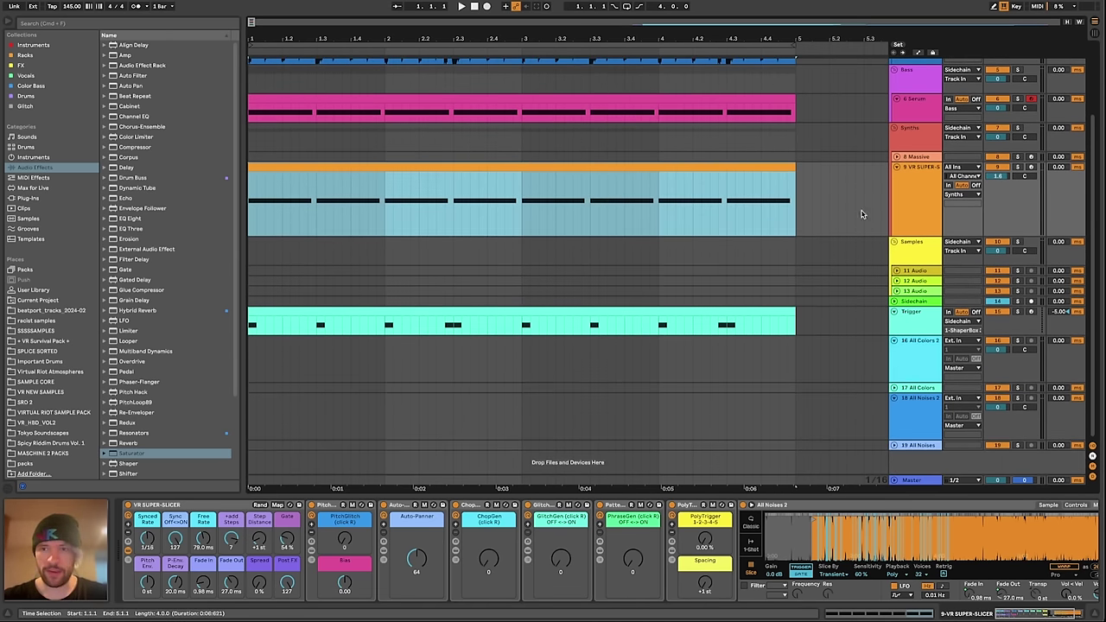
left_click(927, 167)
left_click(346, 215)
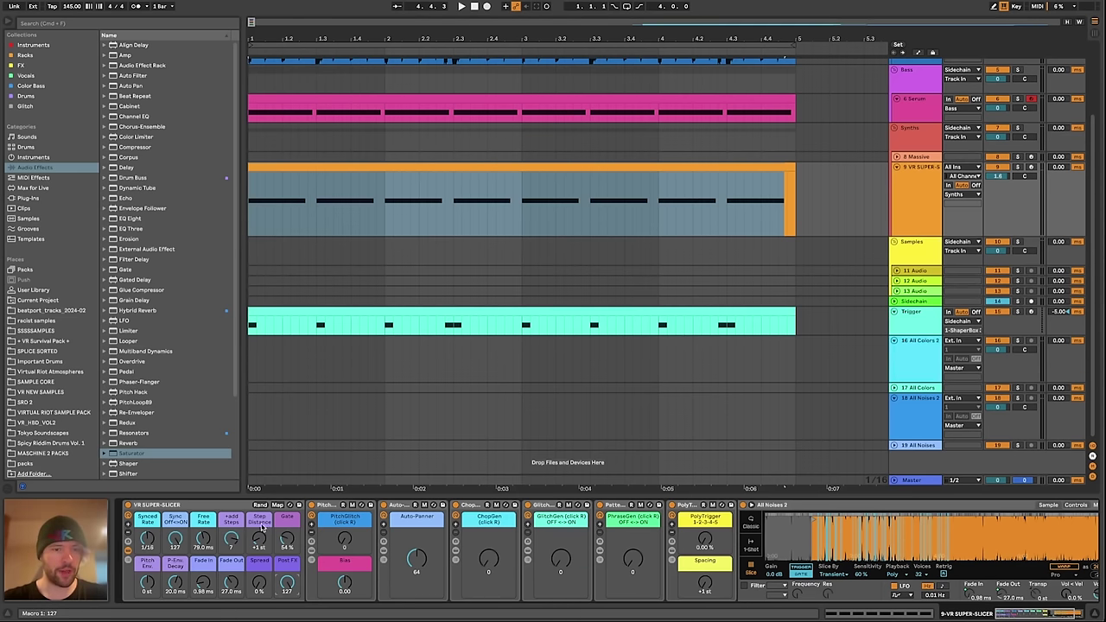
left_click(372, 225)
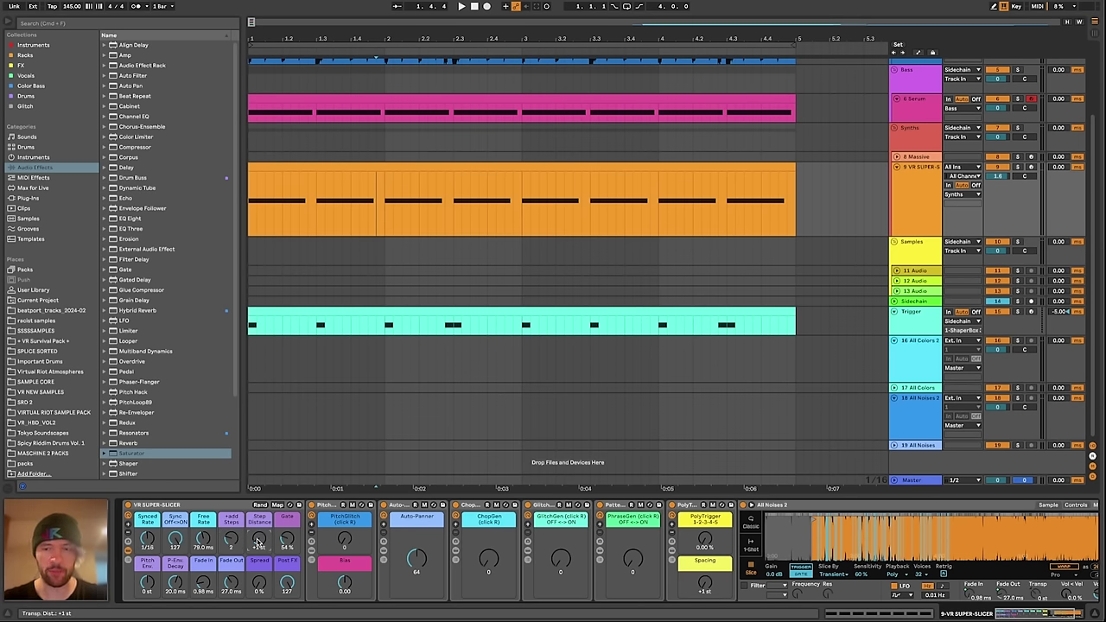
key("space")
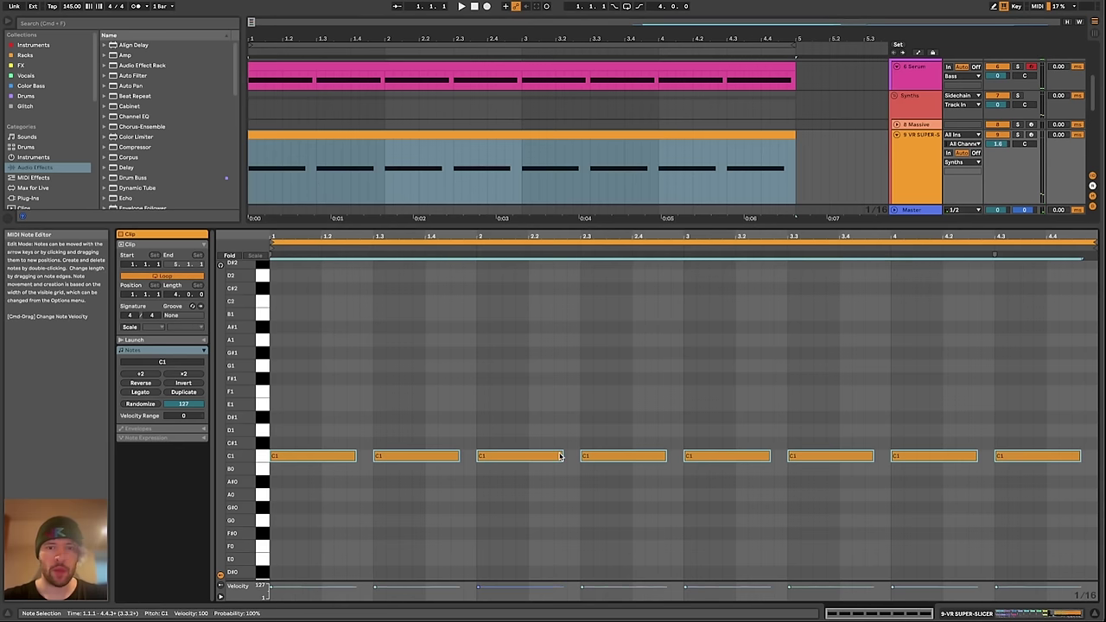
Raise the notes at 2.3 and 4.3 in the VR SUPER-SLICER clip by an octave to C2
left_click(617, 425)
left_click_drag(618, 403, 632, 510)
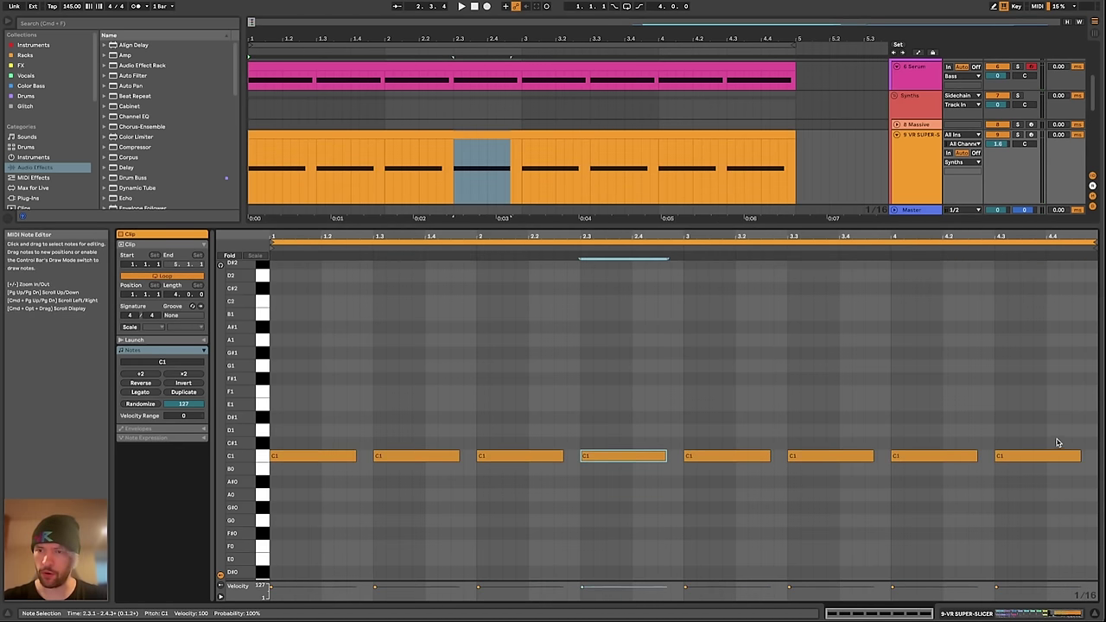
left_click(1053, 455, "shift")
key("shift+Up")
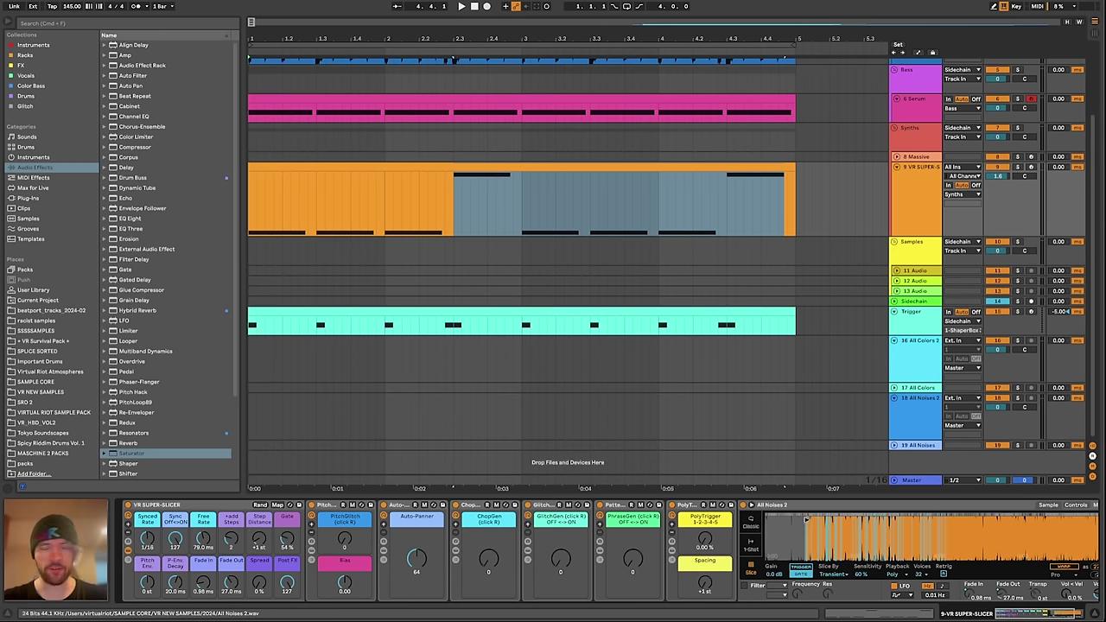
While auditioning, move Simpler's sample start later and set Step Distance to +2 st, Gate to 56 %, Pitch Env to +48 st and Fade Out to 1.95 ms
key("space")
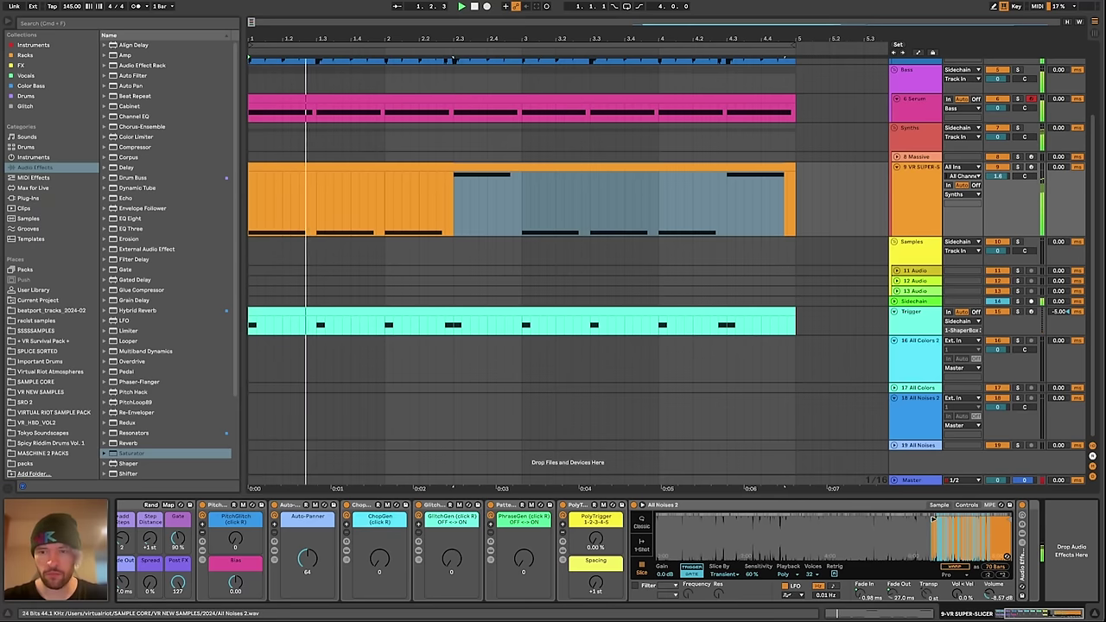
scroll(667, 512, "left", 3)
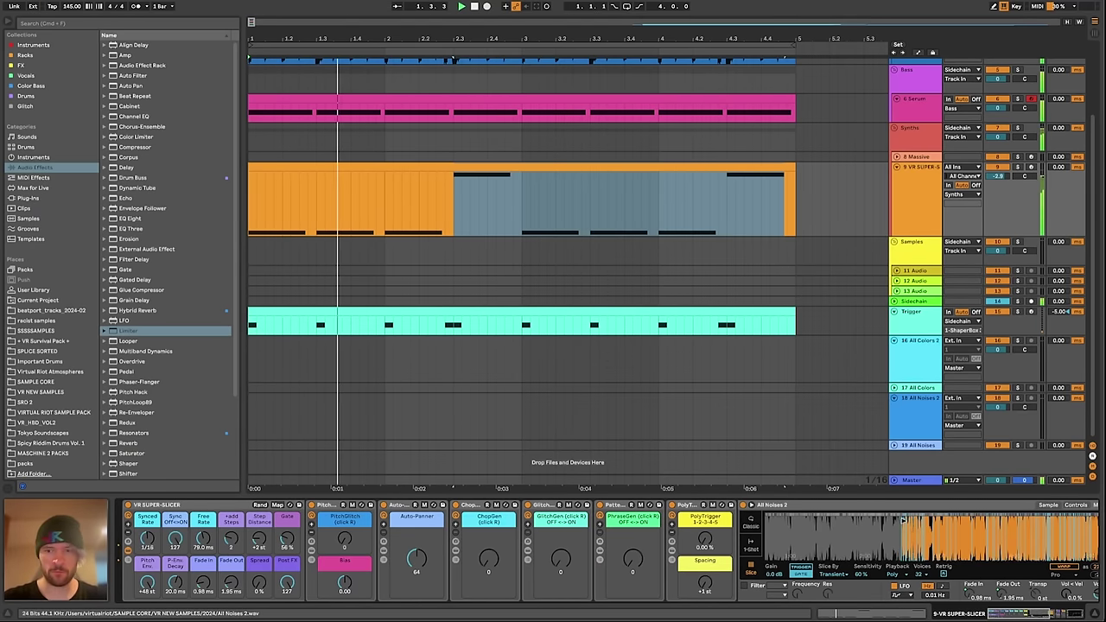
key("space")
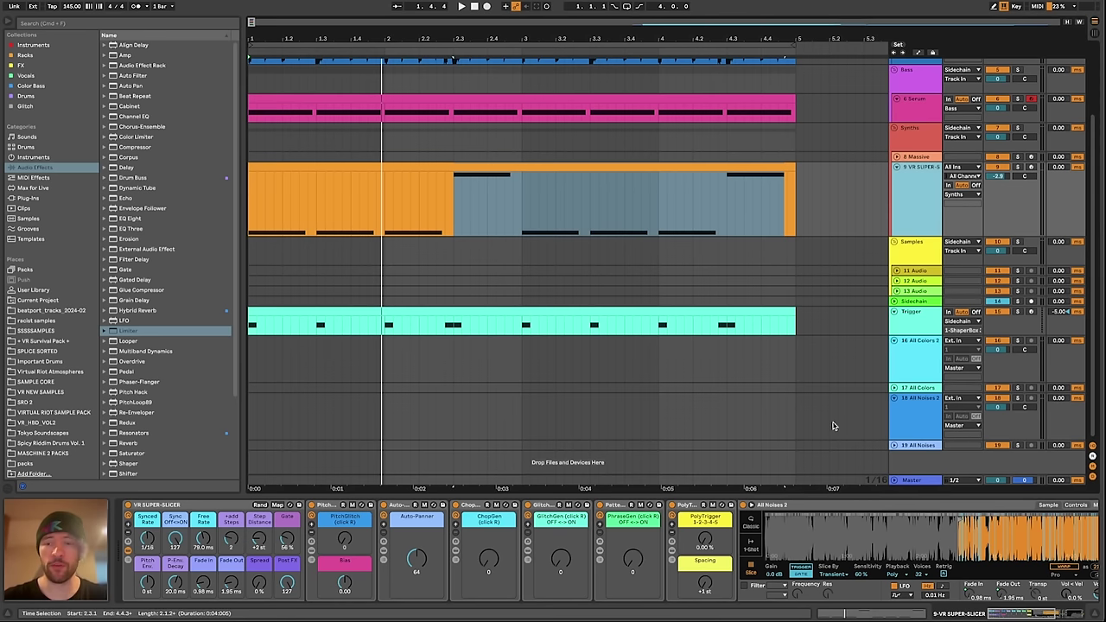
key("space")
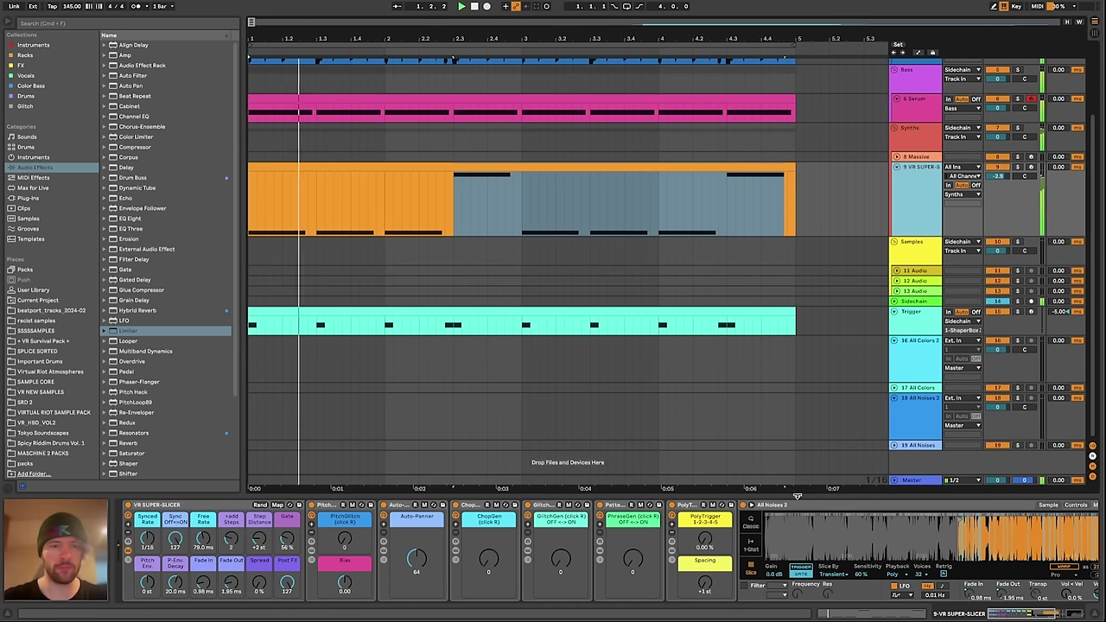
key("space")
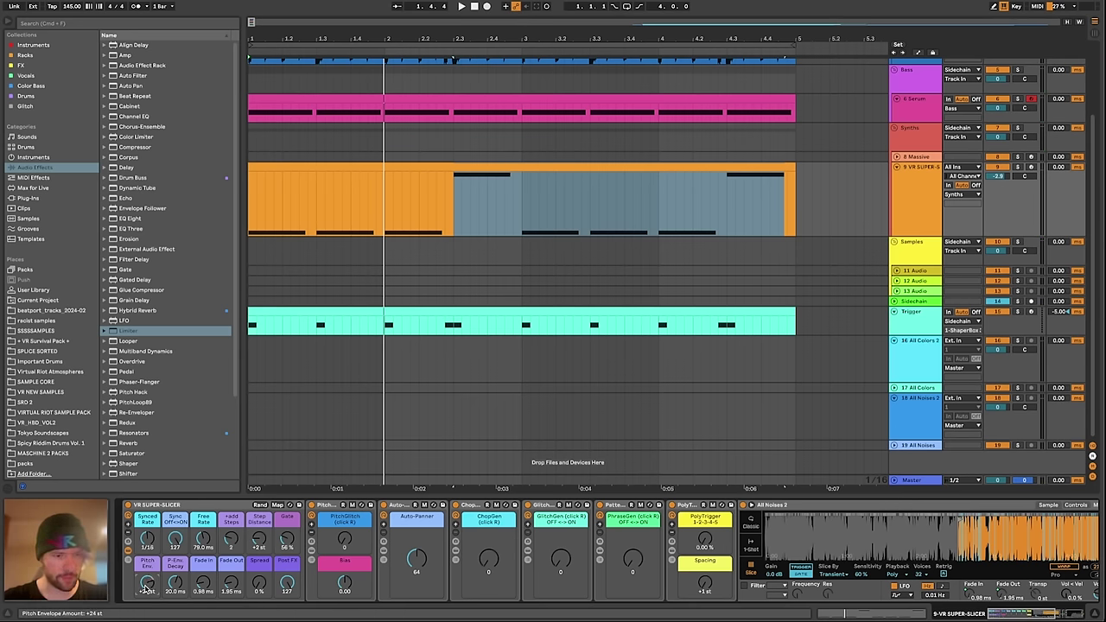
key("space")
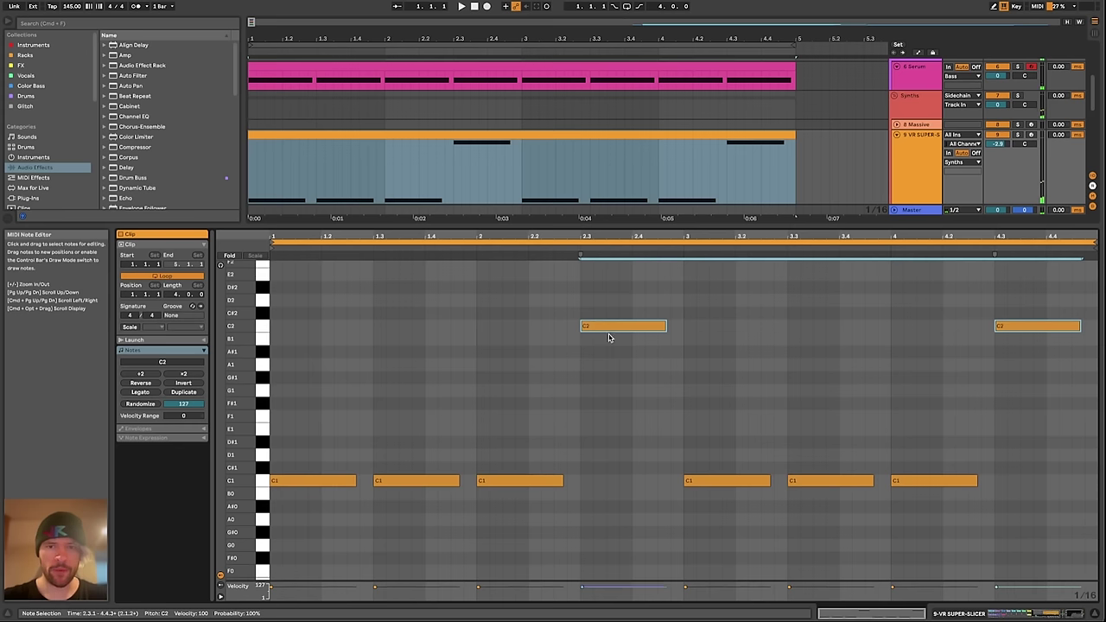
Shorten the C2 note at 2.3 to less than a beat and duplicate it directly behind itself
left_click_drag(612, 316, 614, 392)
key("shift+Left")
key("shift+Left")
key("shift+Left")
key("shift+Left")
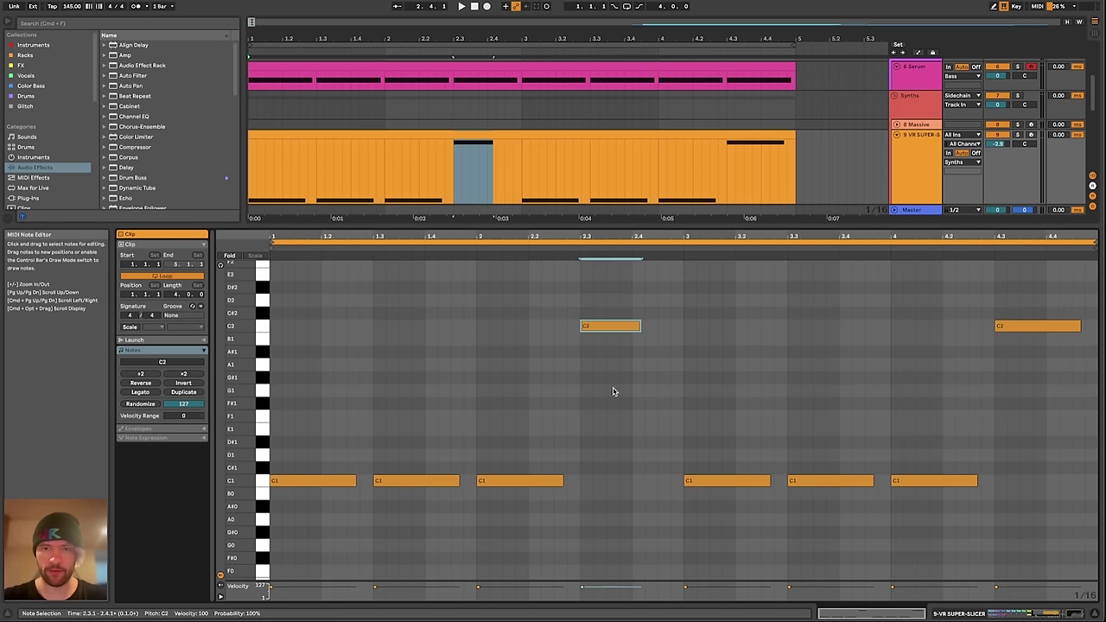
key("super+d")
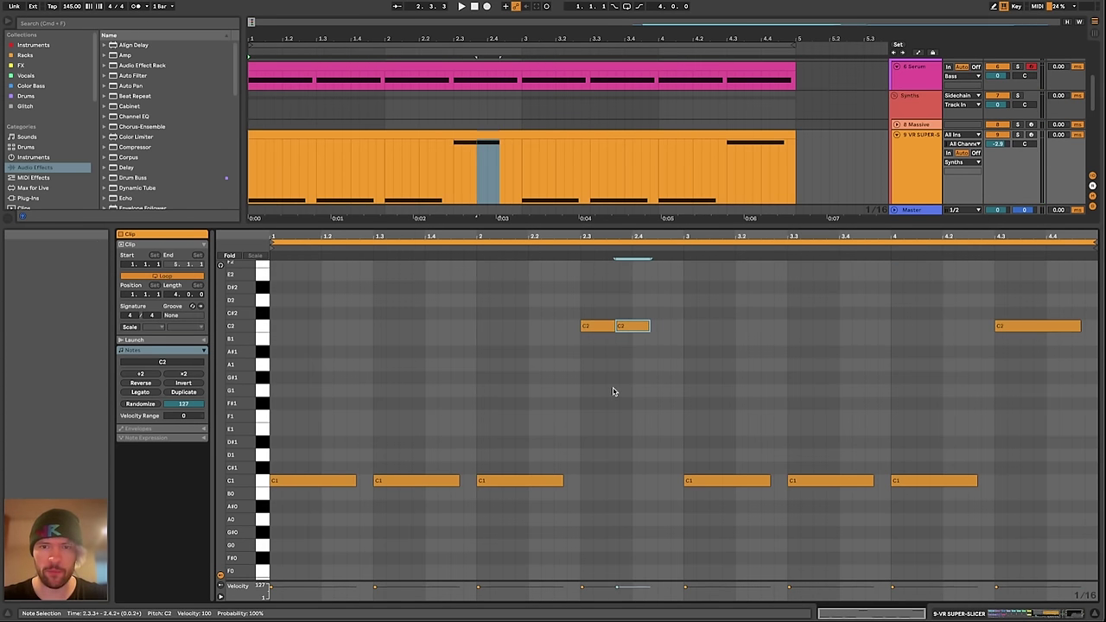
Raise the duplicated note to C#2, shift it to about 2.3.4 and shorten it to a very brief hit
key("Up")
key("Right")
key("shift+Left")
key("shift+Left")
scroll(625, 354, "up", 3)
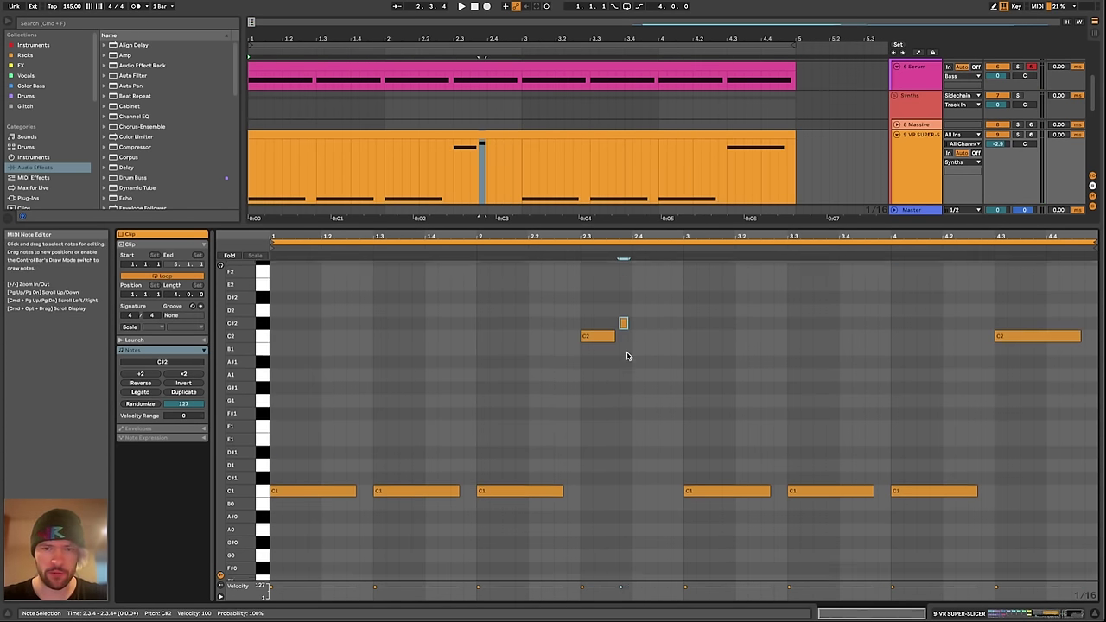
Add four short, evenly spaced F#2 notes from 2.4 up to the start of bar 3
double_click(637, 303)
key("ctrl+d")
key("ctrl+d")
key("ctrl+d")
key("ctrl+d")
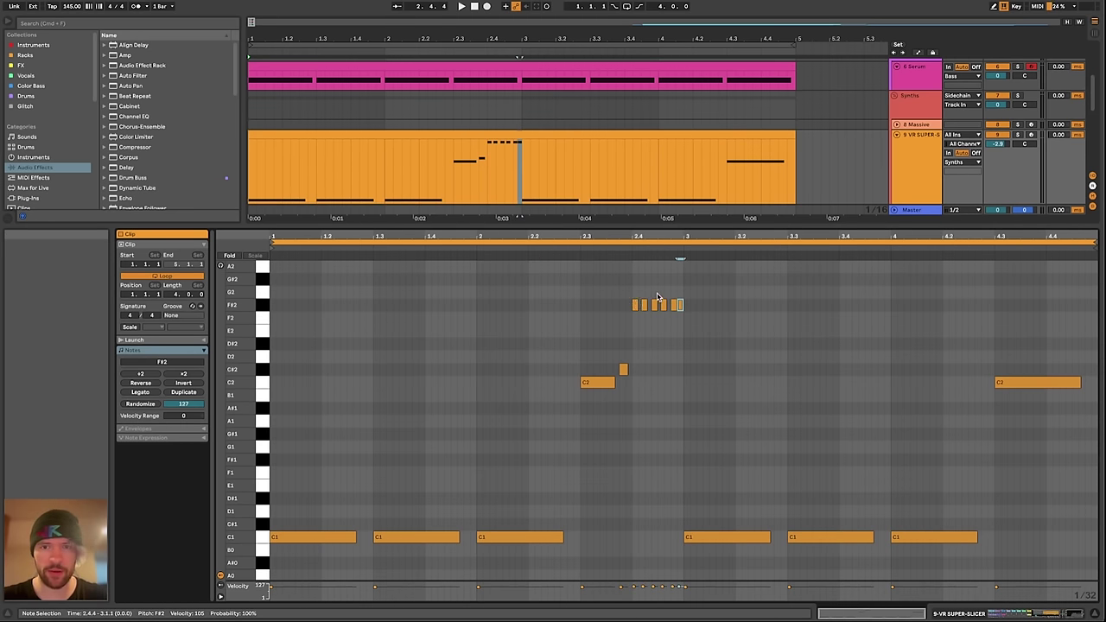
key("ctrl+z")
Raise the C1 note at the start of bar 4 to G#1 and delete the C2 note at 4.3
key("space")
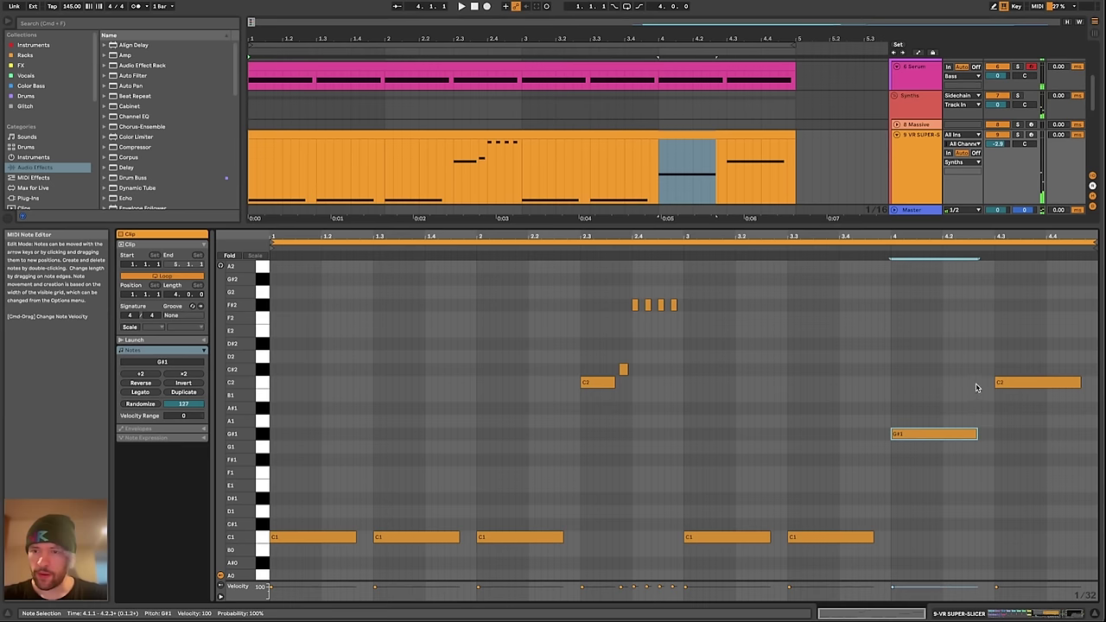
left_click(1040, 382)
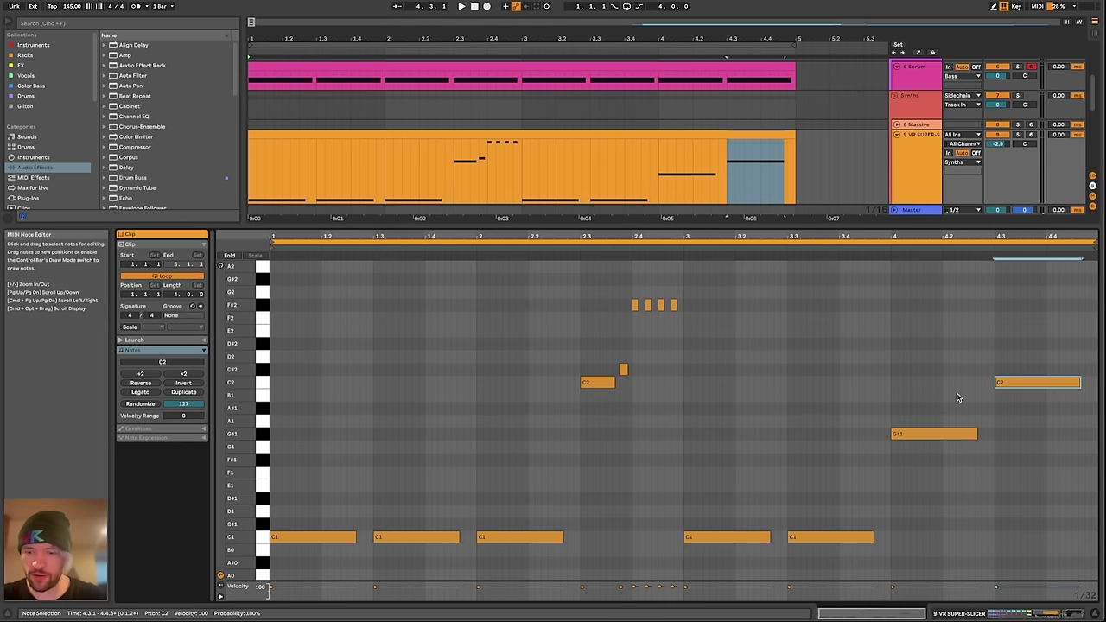
key("Delete")
Shorten the G#1 note at the start of bar 4 to less than a beat, keeping its start
left_click(942, 434)
key("shift+Left")
key("shift+Left")
key("shift+Left")
key("shift+Left")
key("shift+Left")
key("shift+Left")
key("shift+Left")
key("shift+Left")
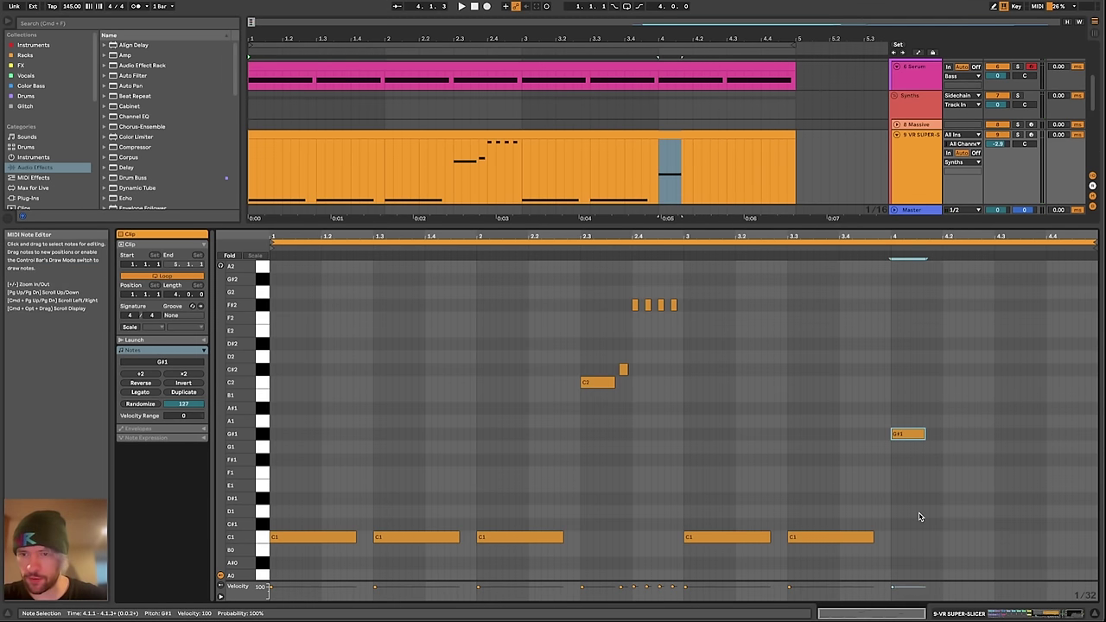
Repeat the short G#1 note for four hits with small gaps, and finish bar 4 with very short G#1, D2, B1 and G2 notes
key("ctrl+d")
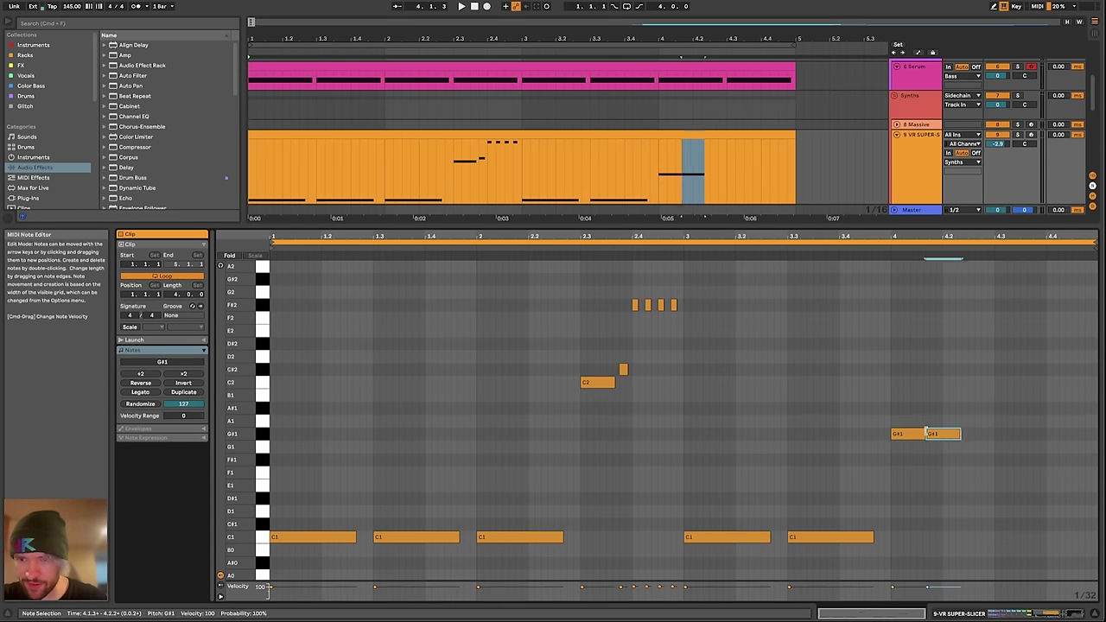
key("Delete")
key("super+2")
left_click_drag(931, 413, 896, 451)
key("super+d")
key("super+d")
key("super+d")
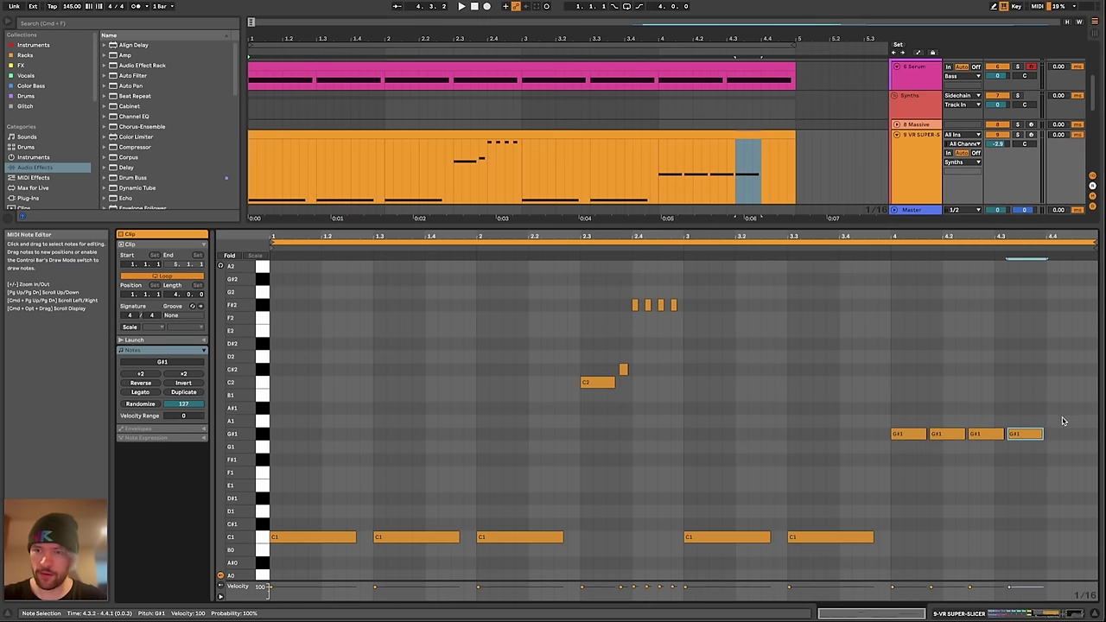
key("super+d")
left_click_drag(1081, 435, 1072, 380)
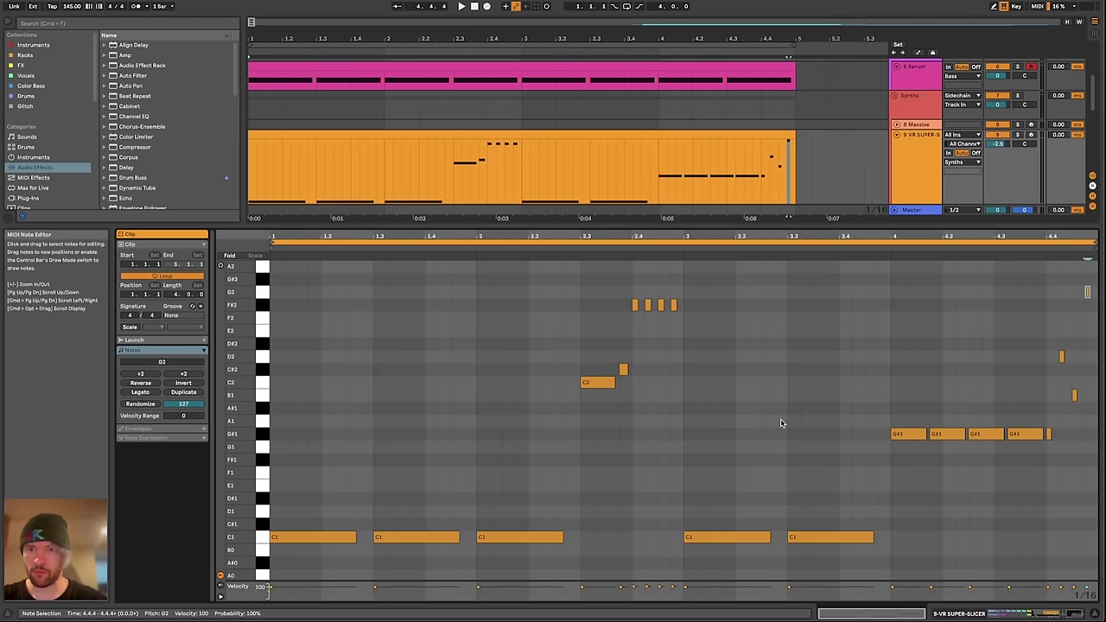
Audition the four-bar loop with the drums and raise the two Serum bass notes in bar 4
key("space")
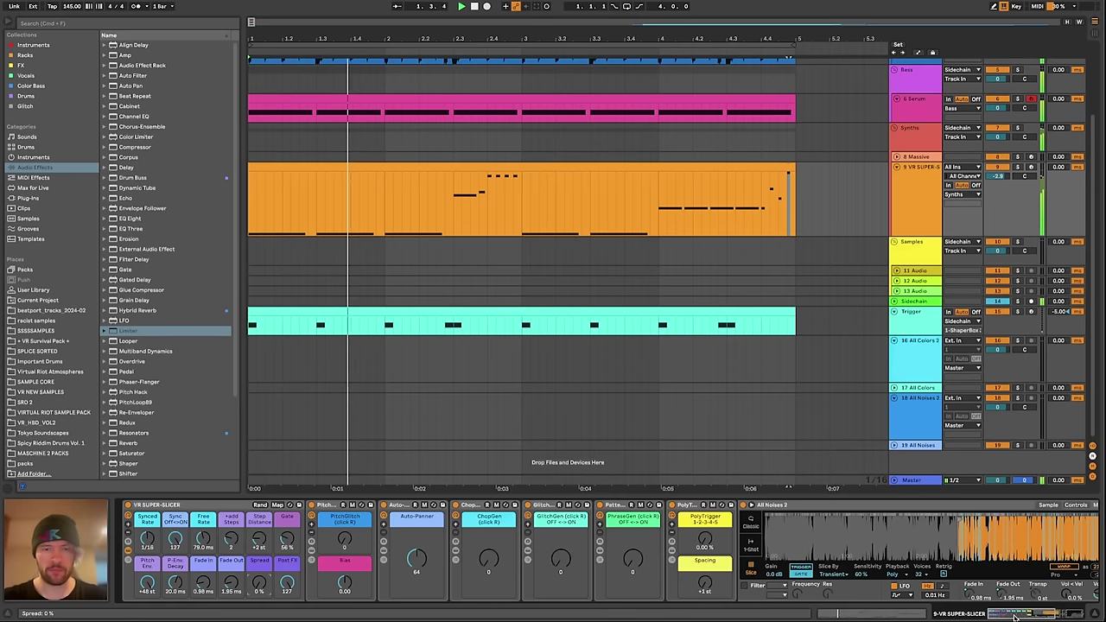
key("shift+Tab")
scroll(519, 185, "up", 3)
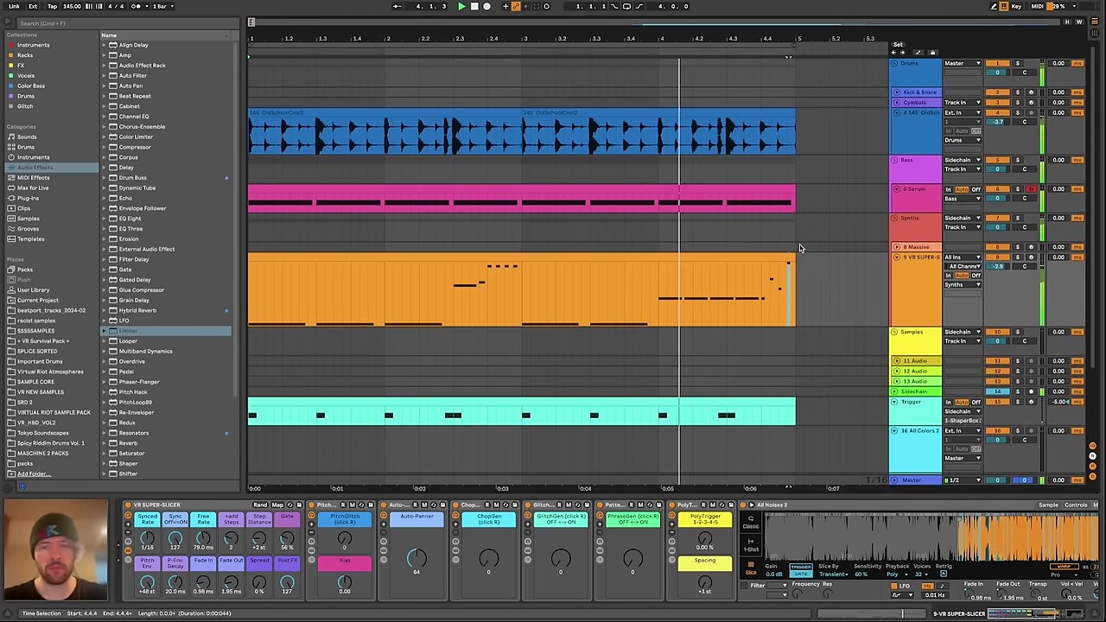
key("space")
left_click(299, 250)
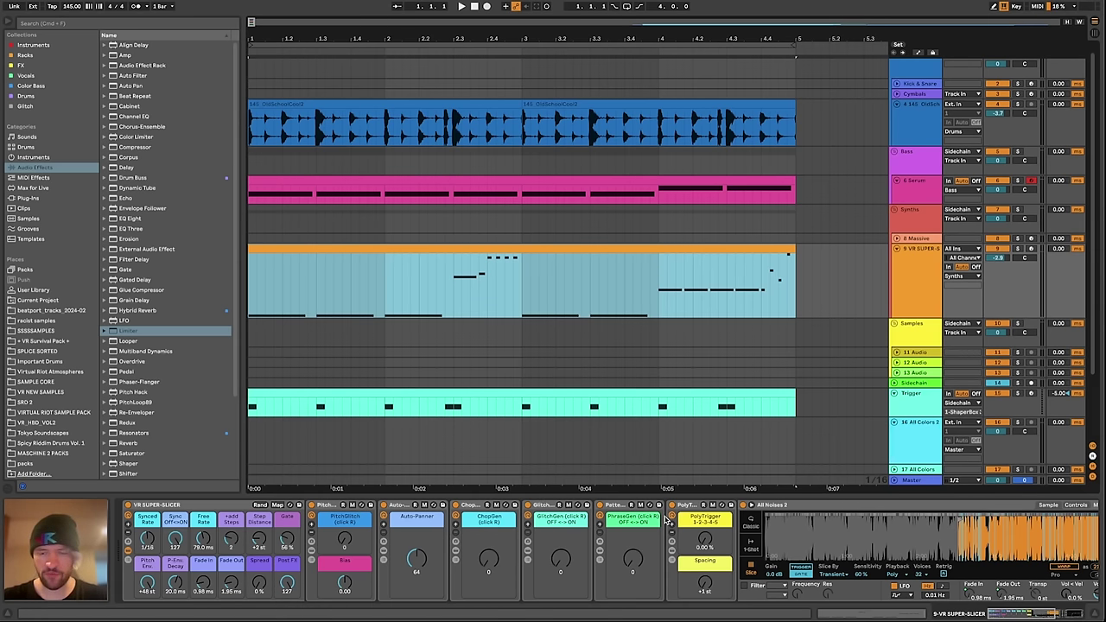
Set the PhraseGen rack's macro to 127 in the VR SUPER-SLICER device chain and audition the loop
scroll(669, 521, "right", 3)
scroll(668, 521, "left", 2)
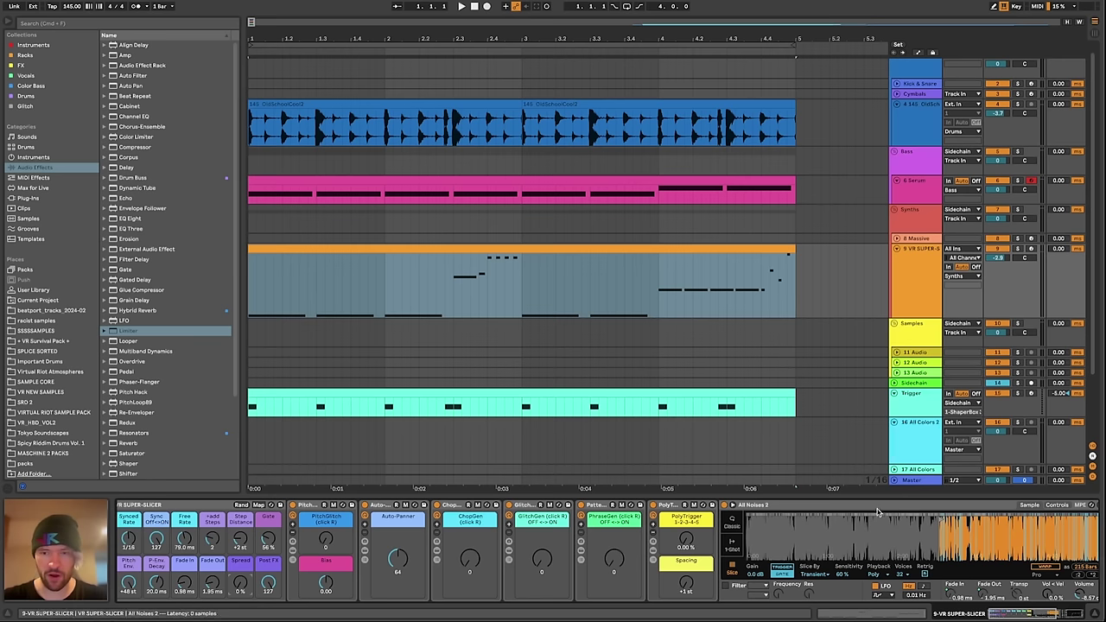
scroll(729, 533, "left", 1)
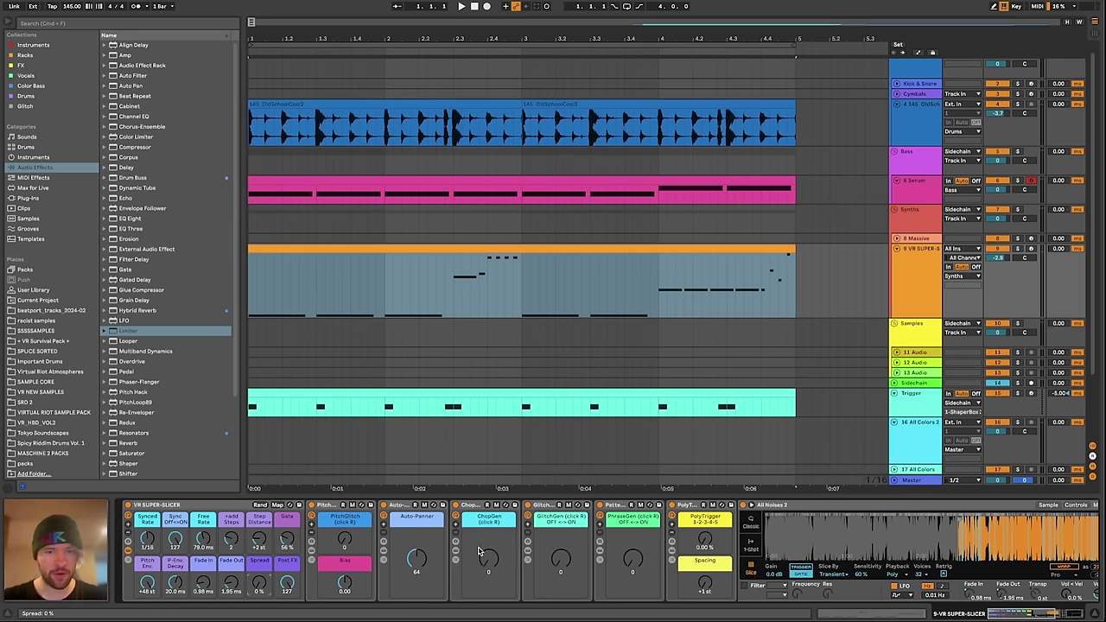
left_click(613, 507)
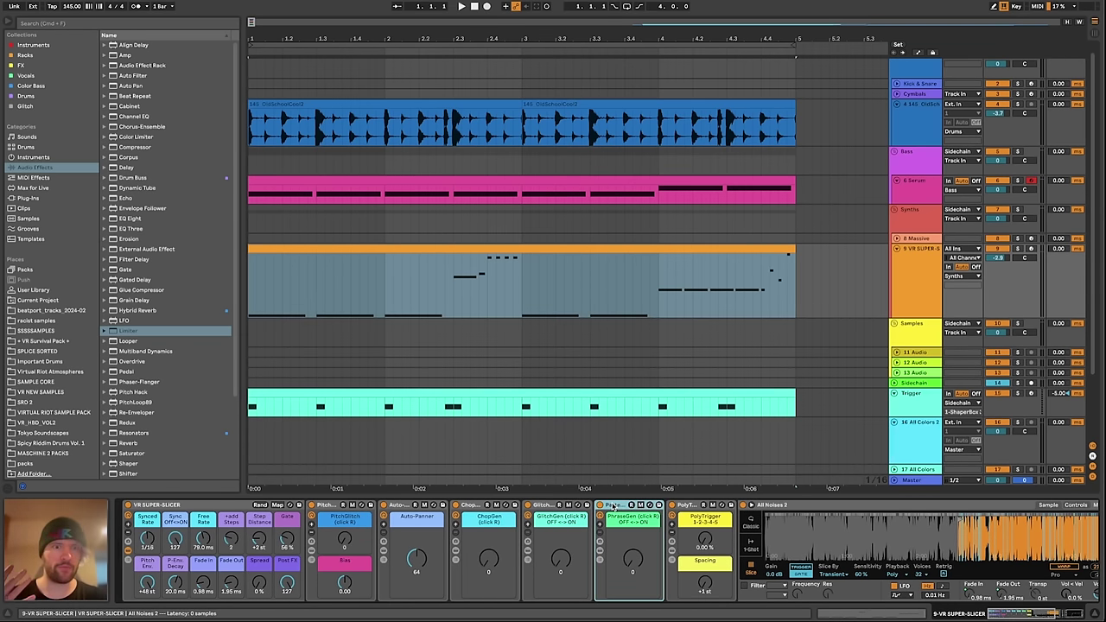
left_click(259, 540)
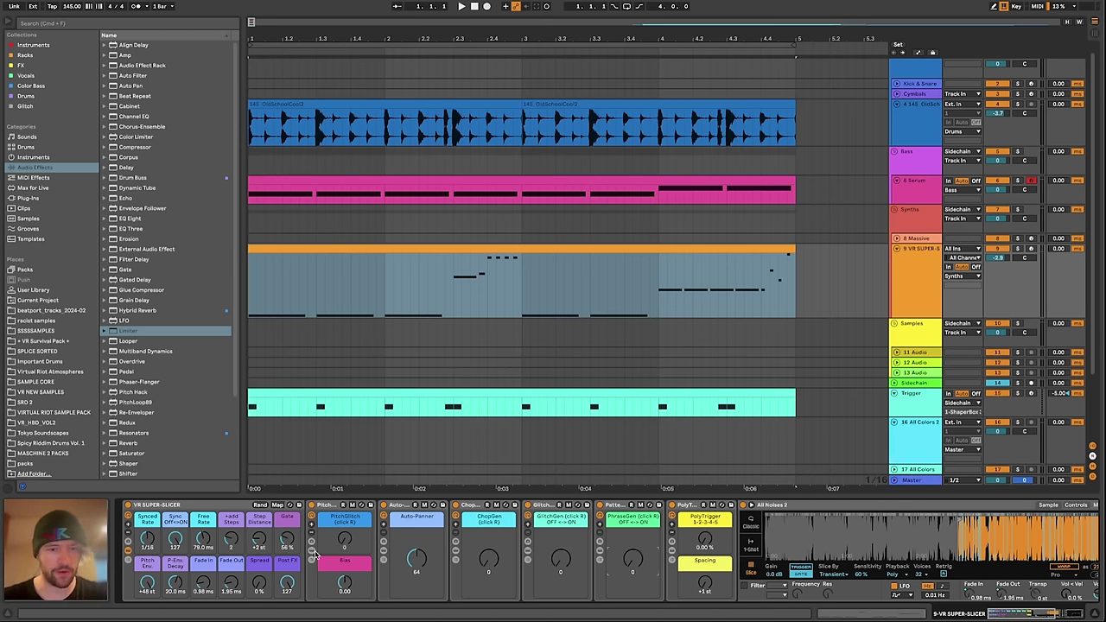
key("space")
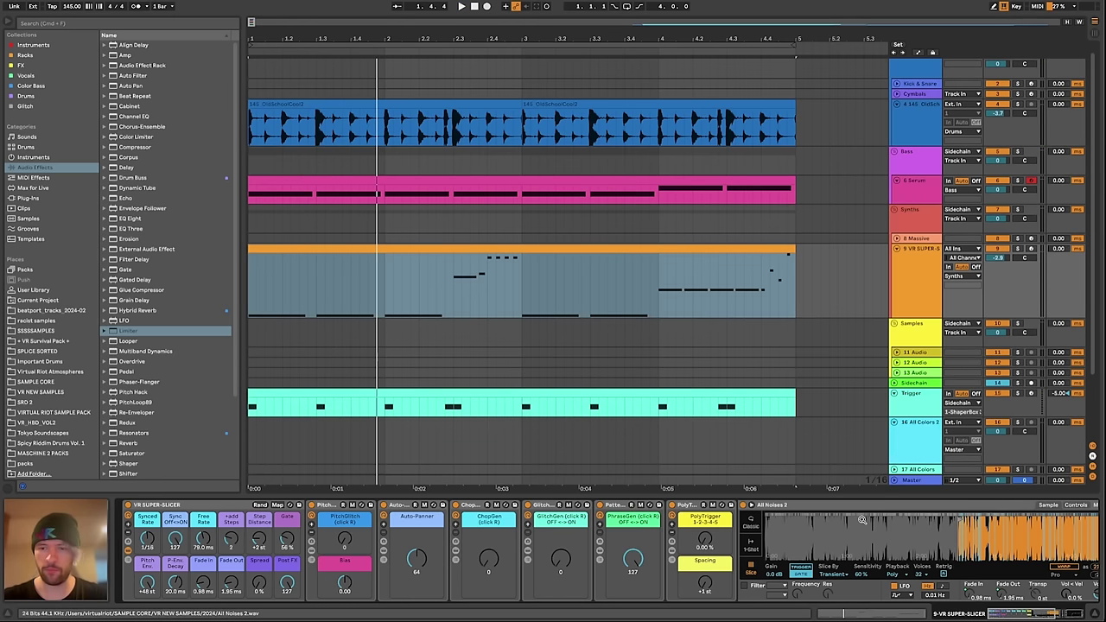
Set the VR SUPER-SLICER rack's +add Steps macro to 7 and audition the four-bar loop
key("space")
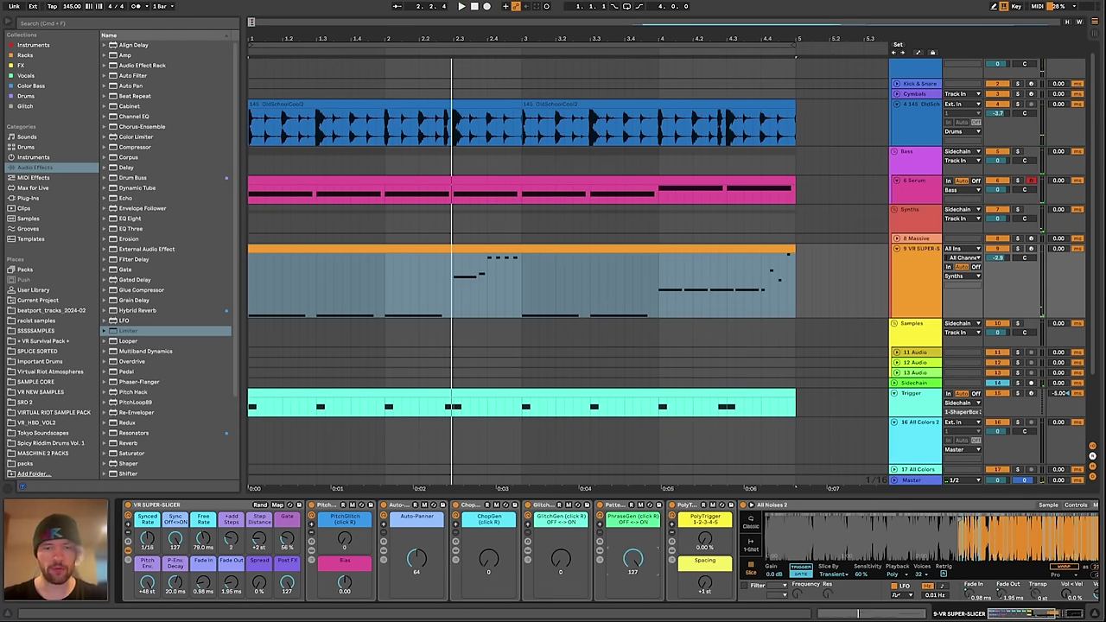
key("space")
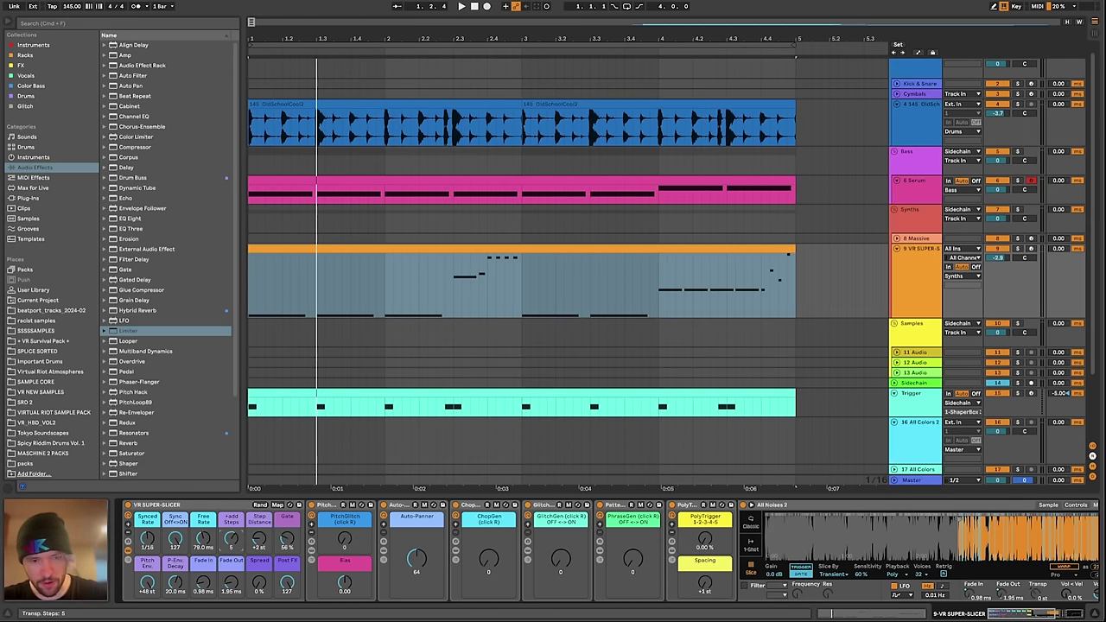
left_click(391, 288)
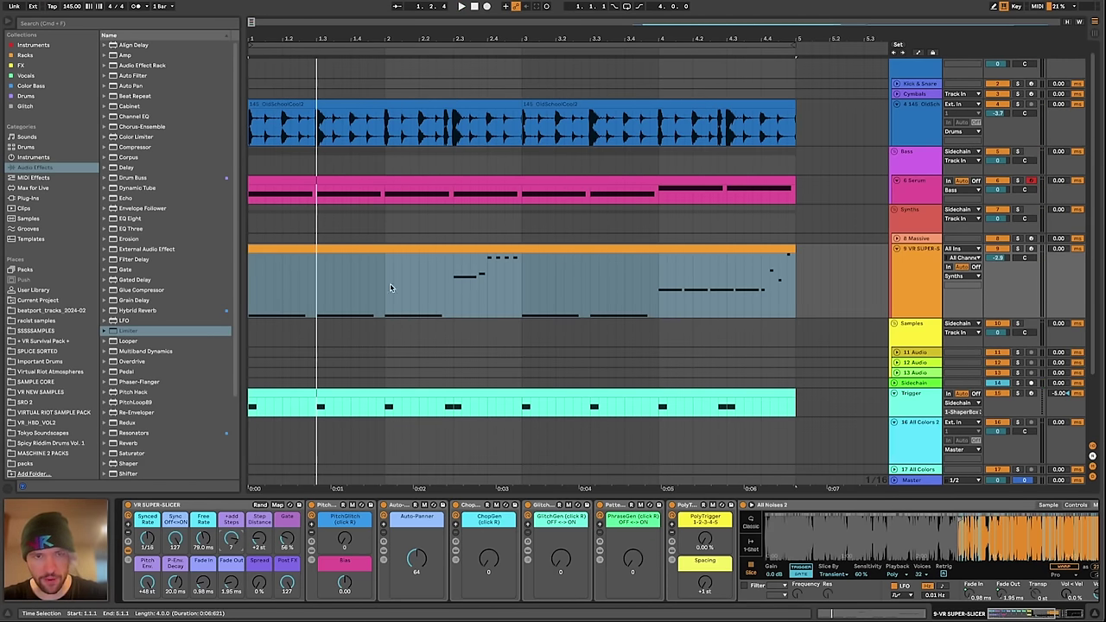
key("space")
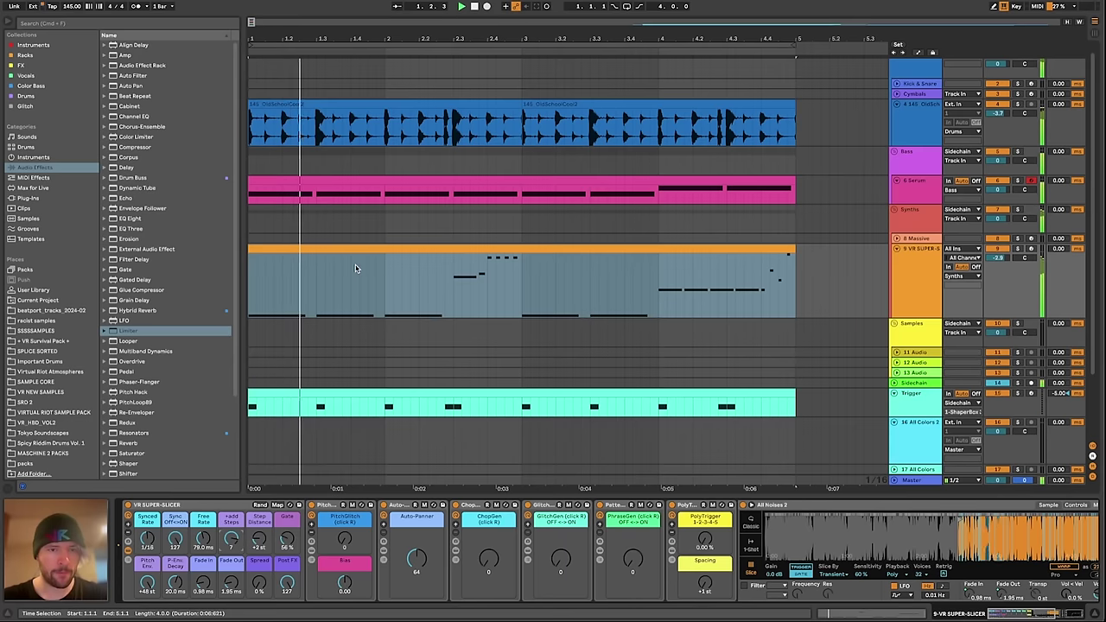
Set the Pitch Env. macro to 0 st and audition the loop with randomized PhraseGen patterns
key("space")
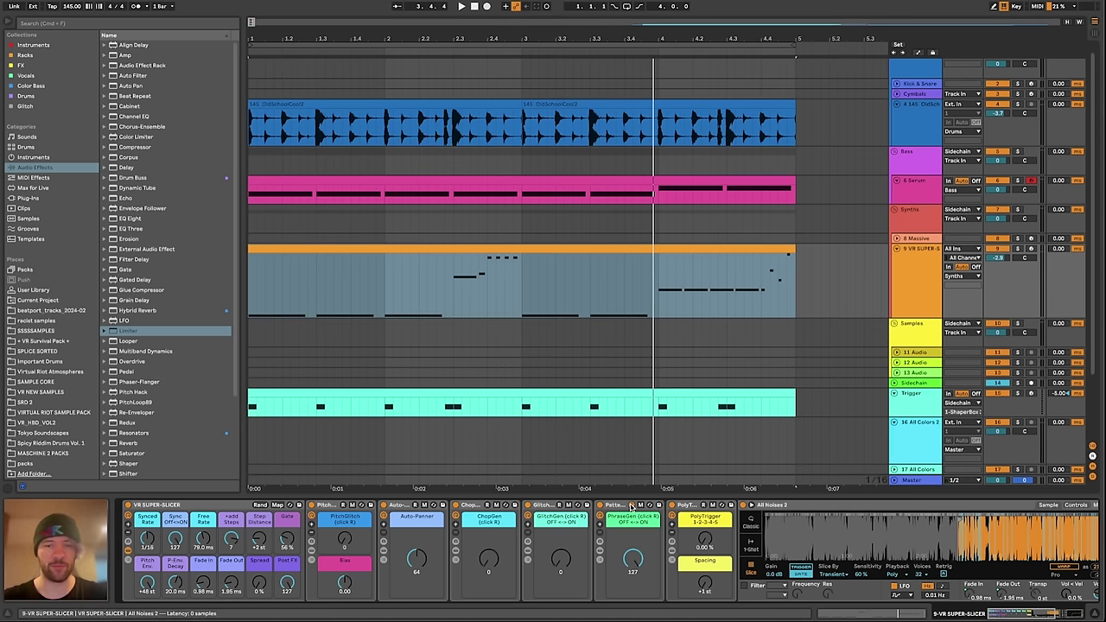
key("space")
key("space")
key("space")
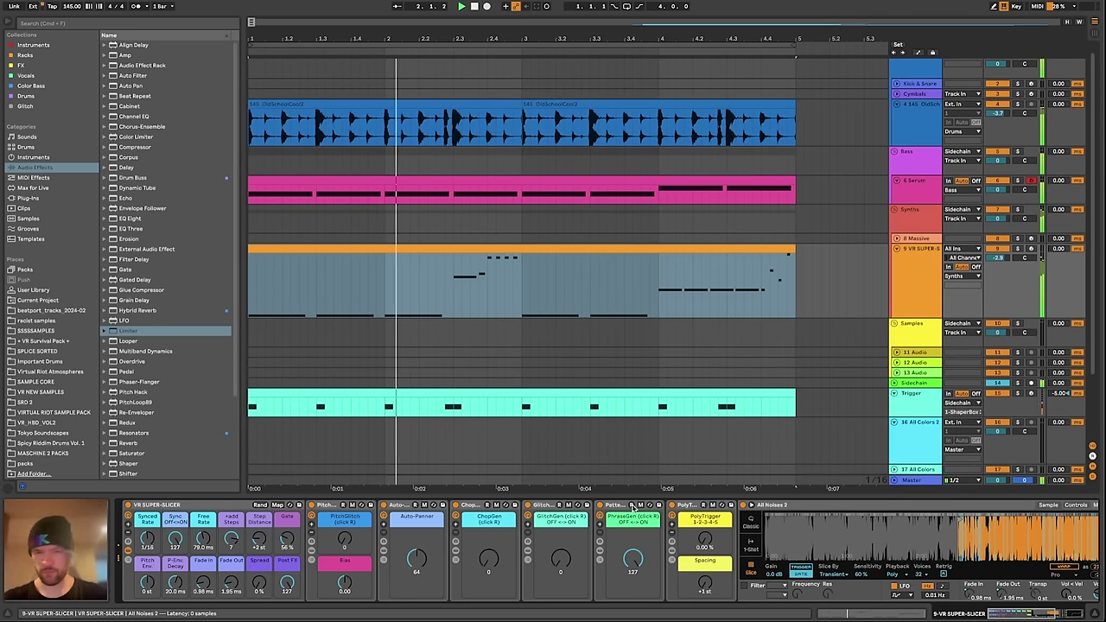
key("space")
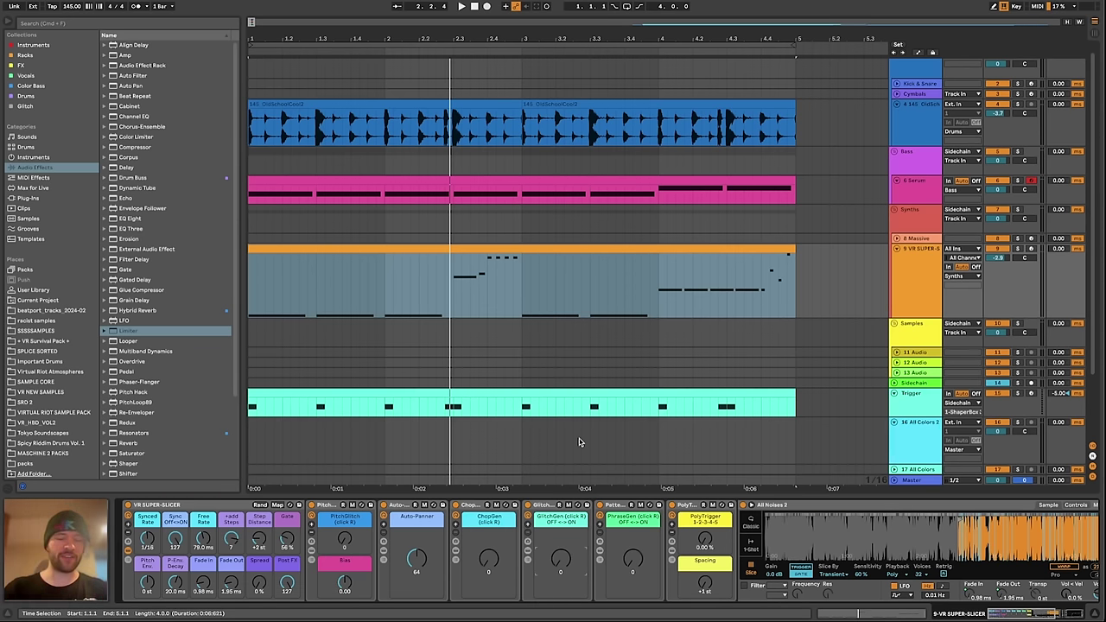
With PhraseGen at 0, try the GlitchGen macro at 127 with a randomized pattern in the loop, and return GlitchGen to 0
left_click_drag(568, 565, 568, 476)
key("space")
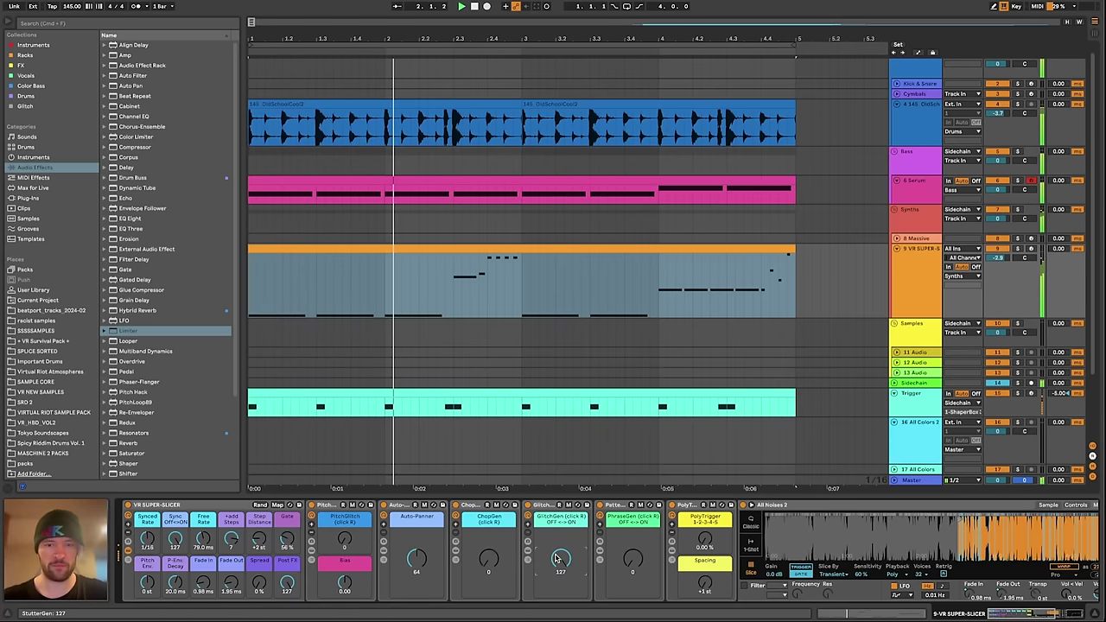
left_click(558, 559)
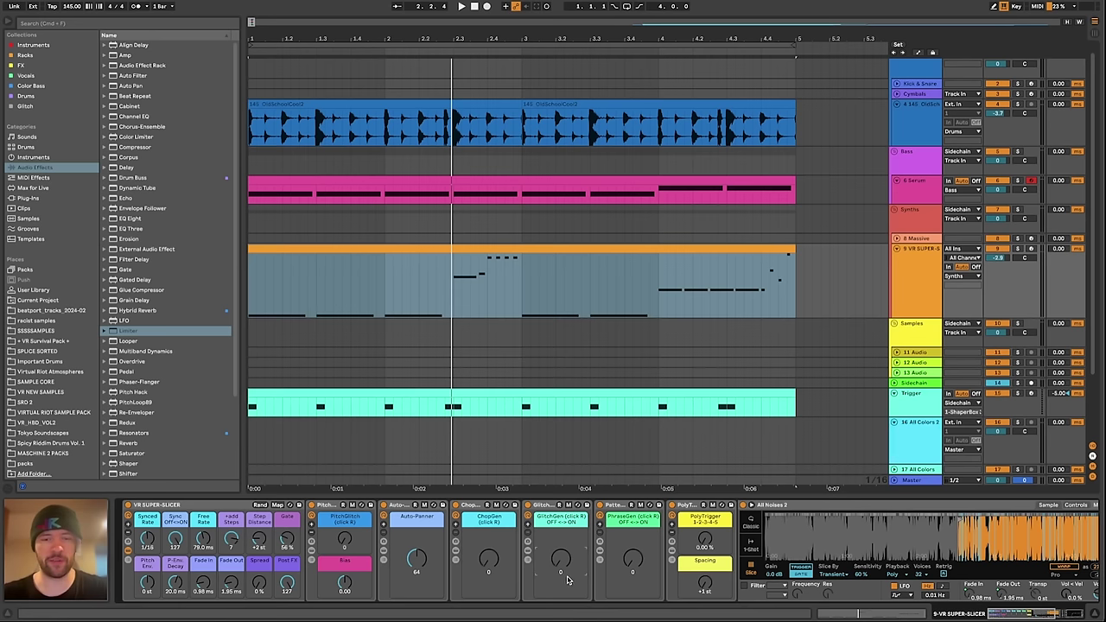
left_click(562, 506)
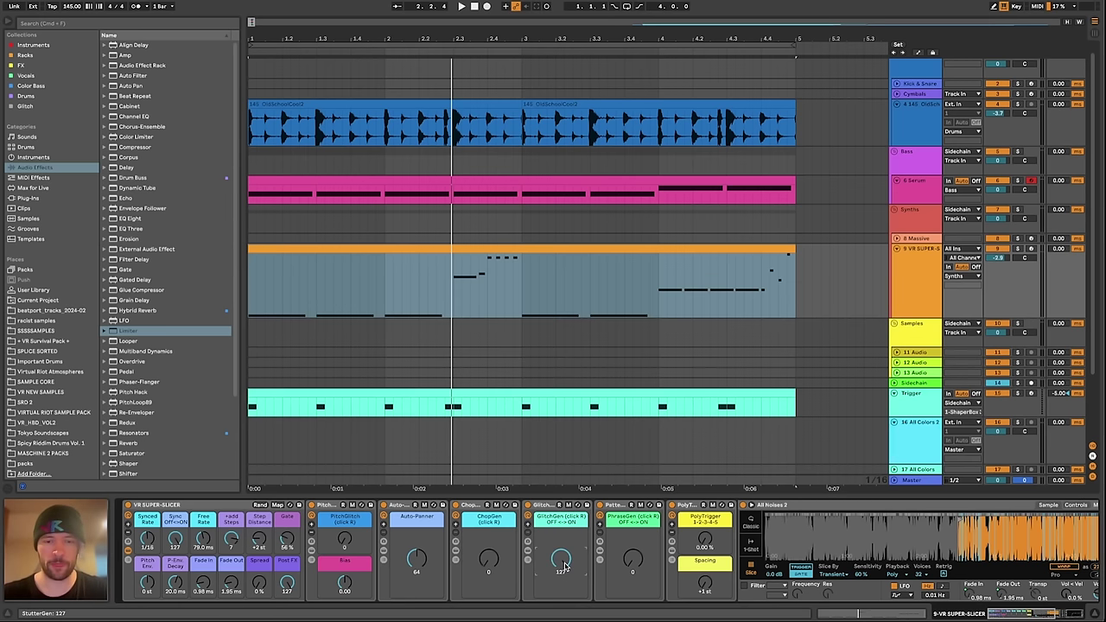
key("space")
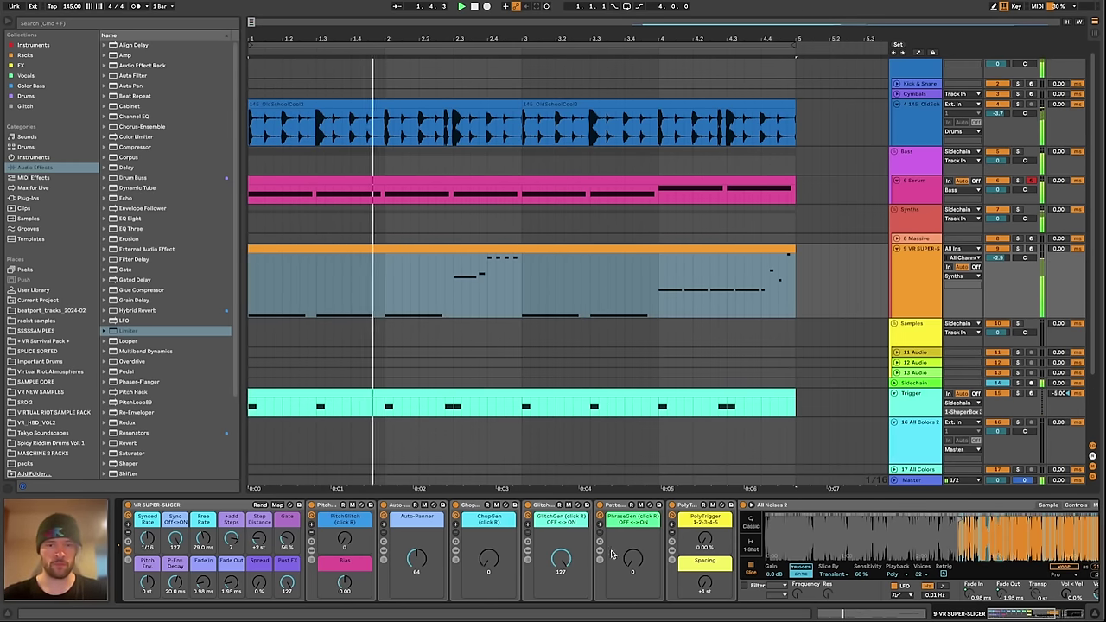
left_click(569, 521)
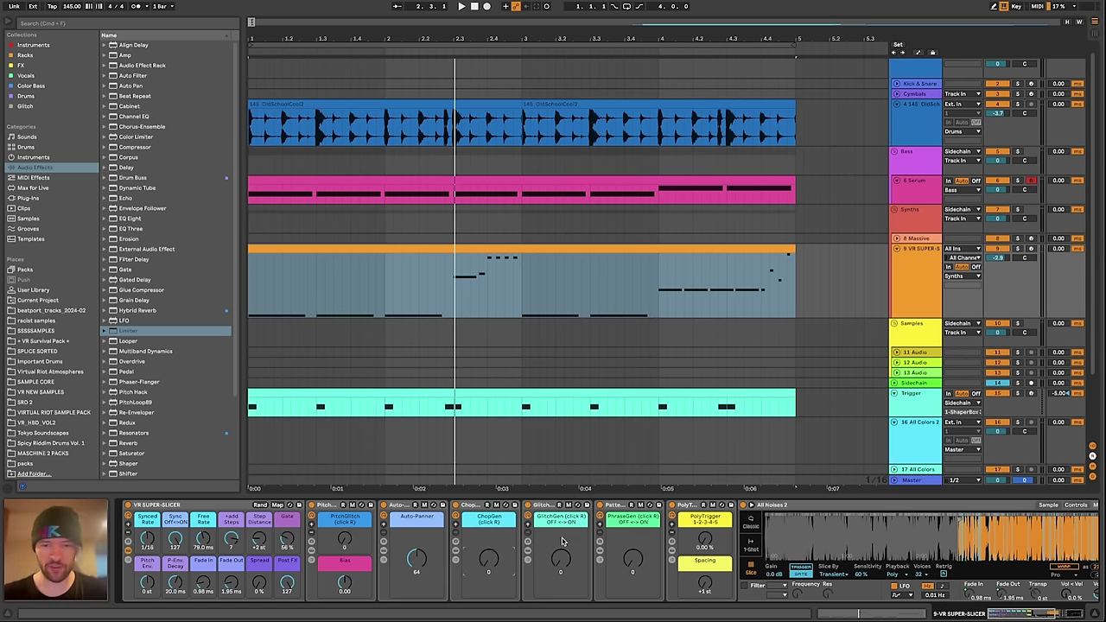
Try the ChopGen macro at 89 while the loop plays and return it to 0
key("space")
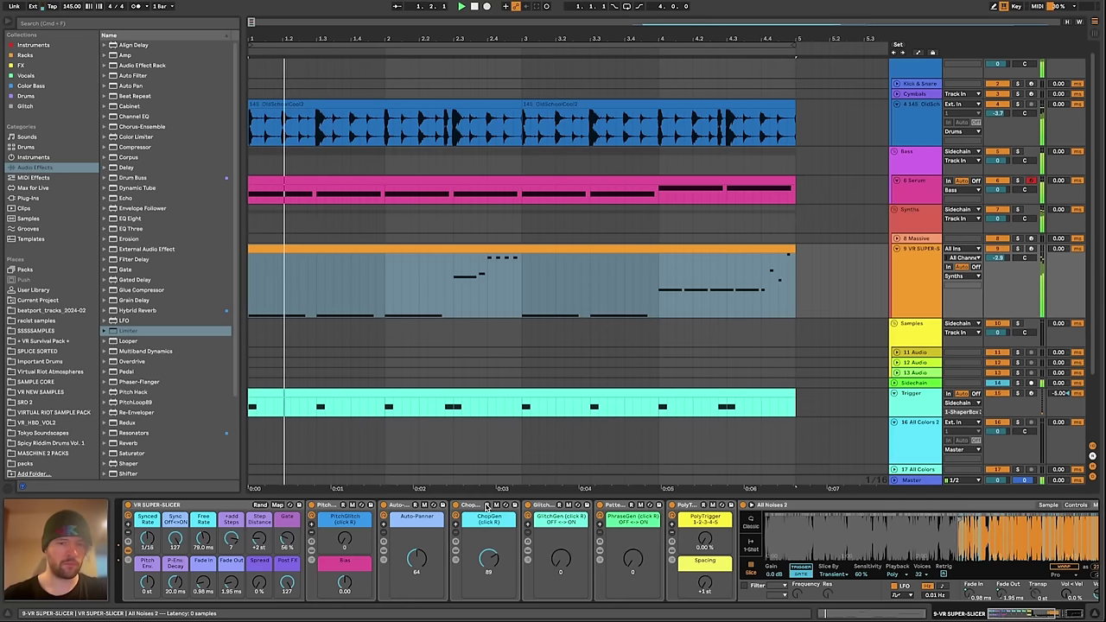
key("space")
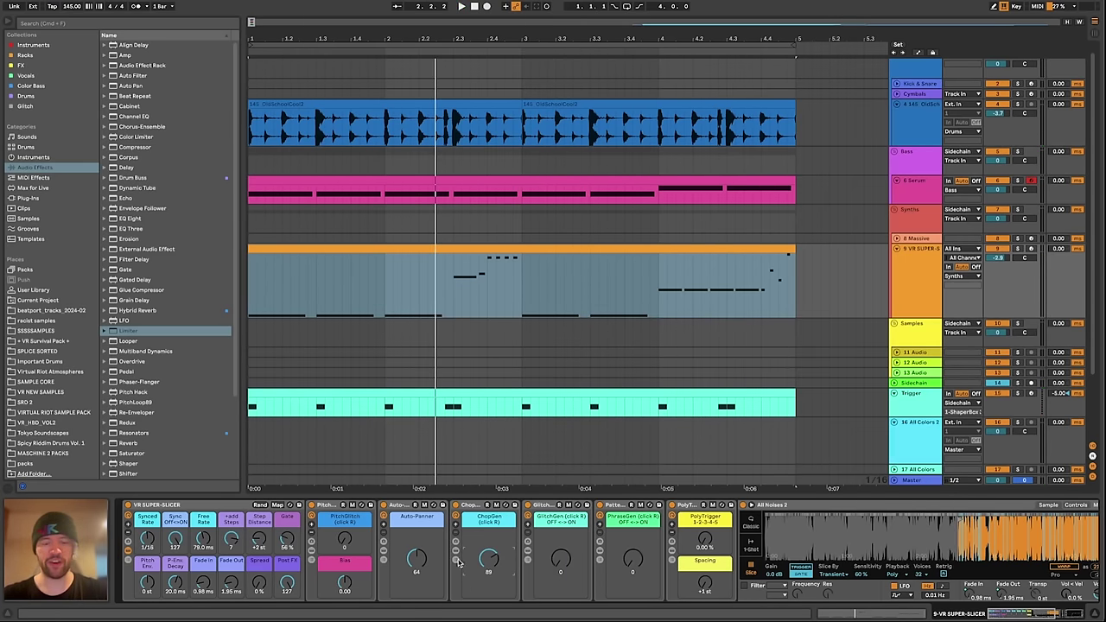
left_click_drag(488, 561, 488, 597)
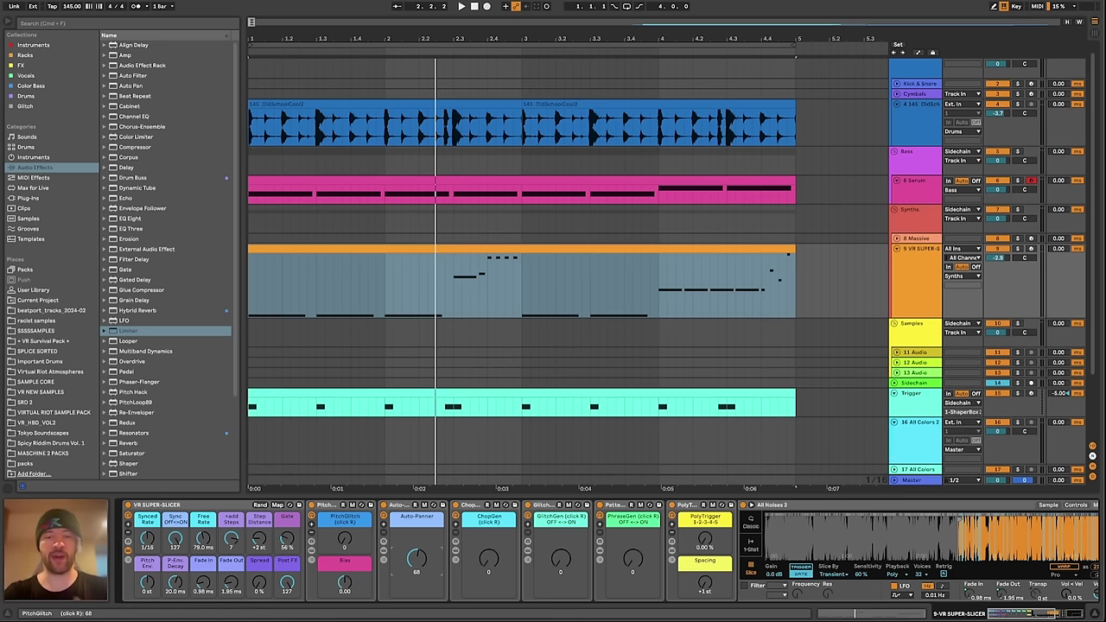
Try the Auto-Panner macro at 127 and 0 during playback and return it to 64
double_click(416, 559)
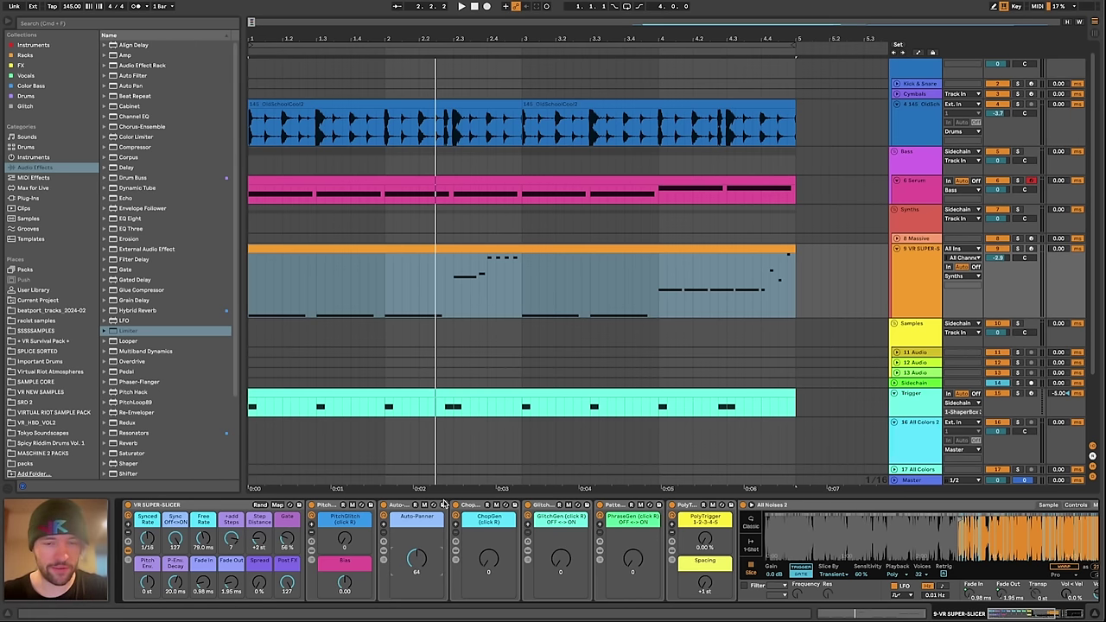
key("space")
key("space")
left_click_drag(416, 569, 416, 514)
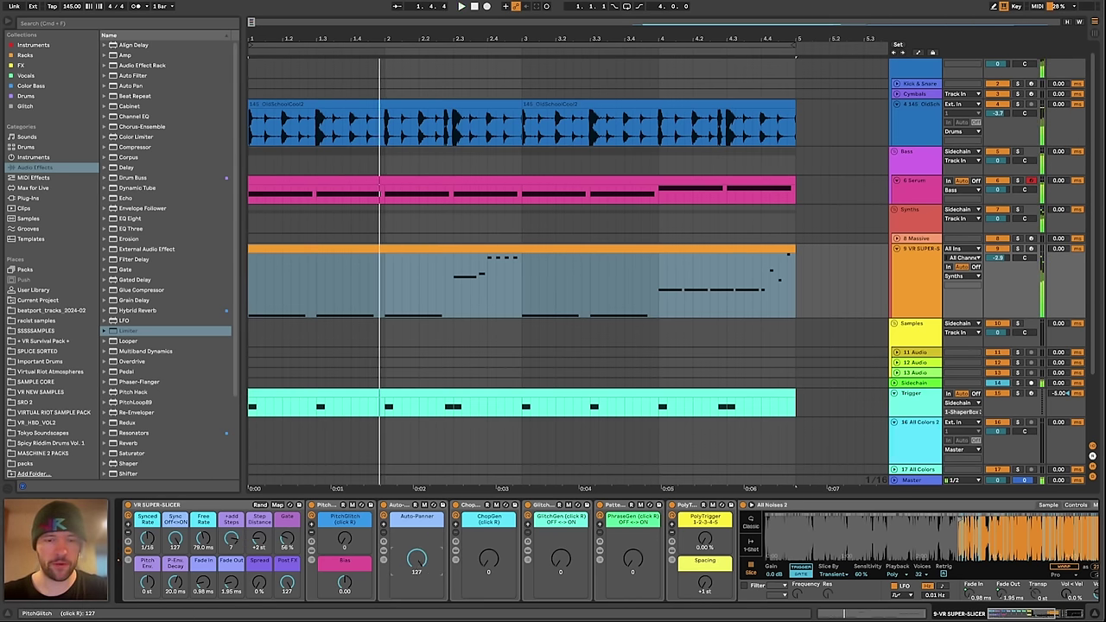
double_click(417, 561)
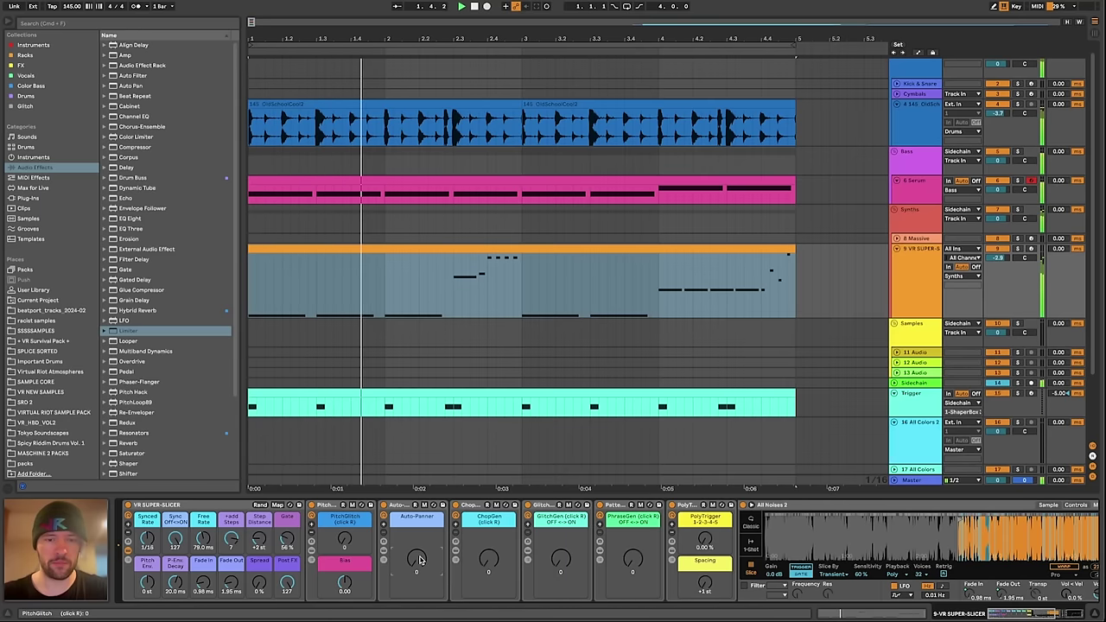
left_click_drag(420, 560, 420, 527)
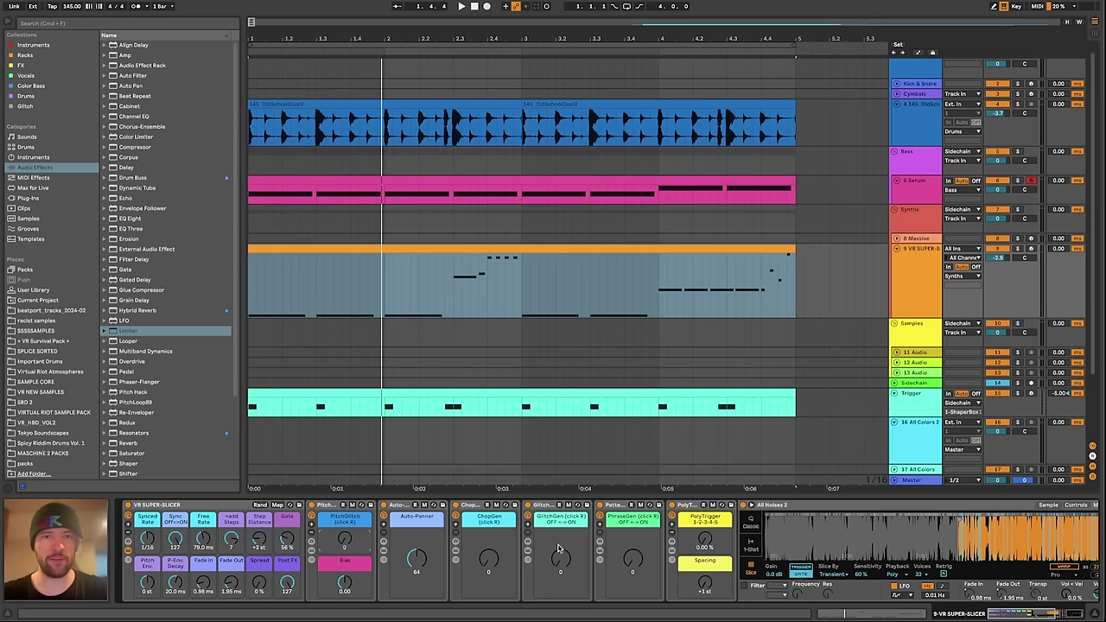
Audition the loop while raising the PitchGlitch macro from 0 and set it to 127
left_click(313, 292)
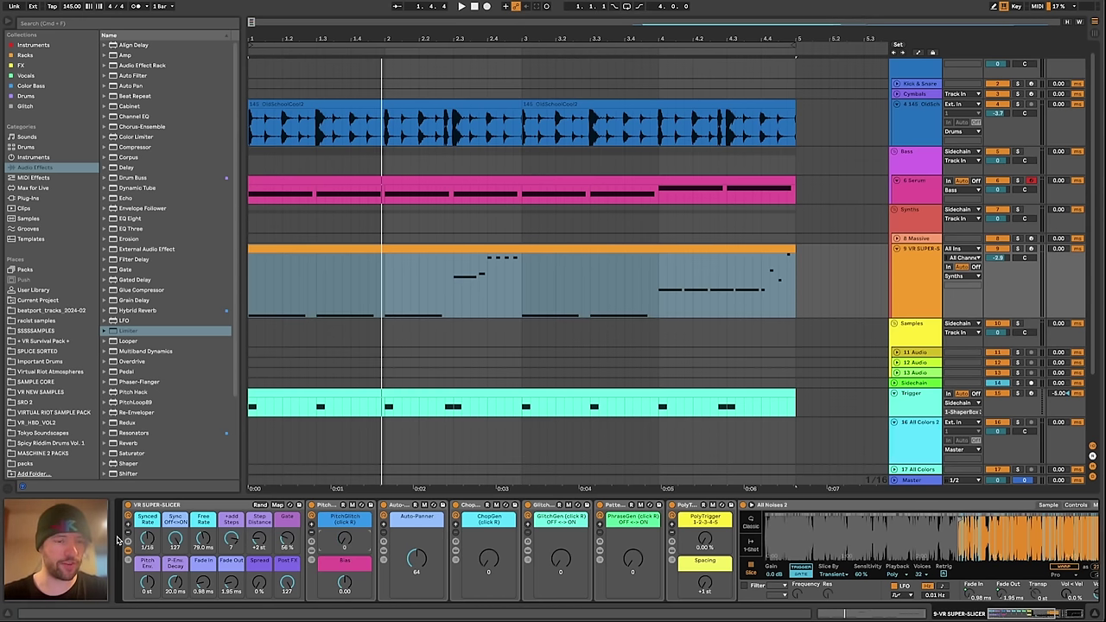
scroll(491, 562, "right", 5)
scroll(491, 562, "left", 5)
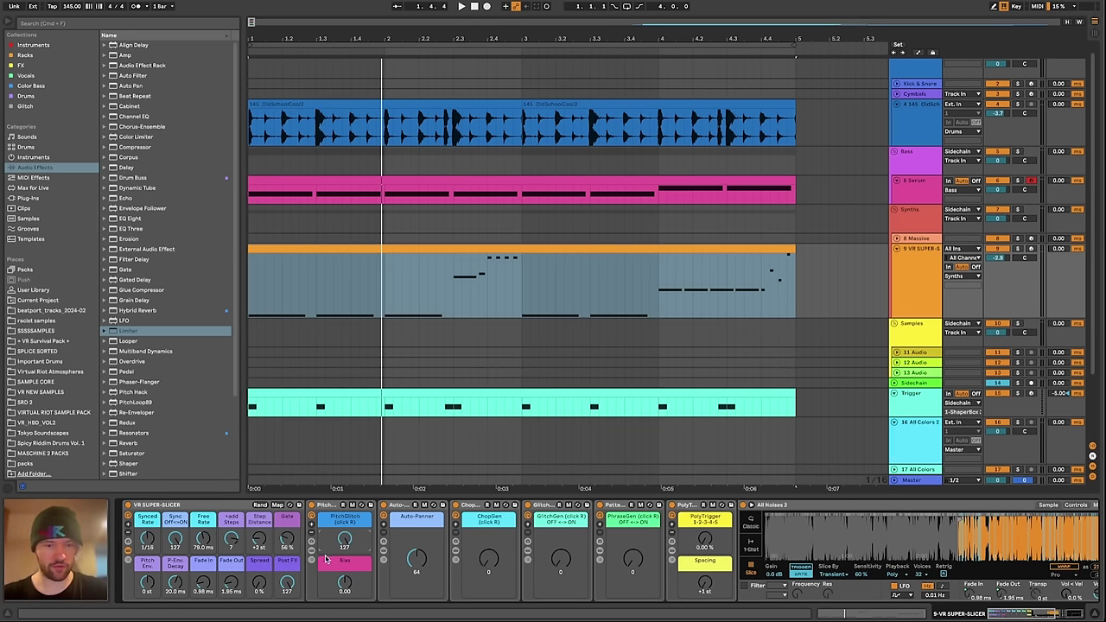
left_click(344, 541)
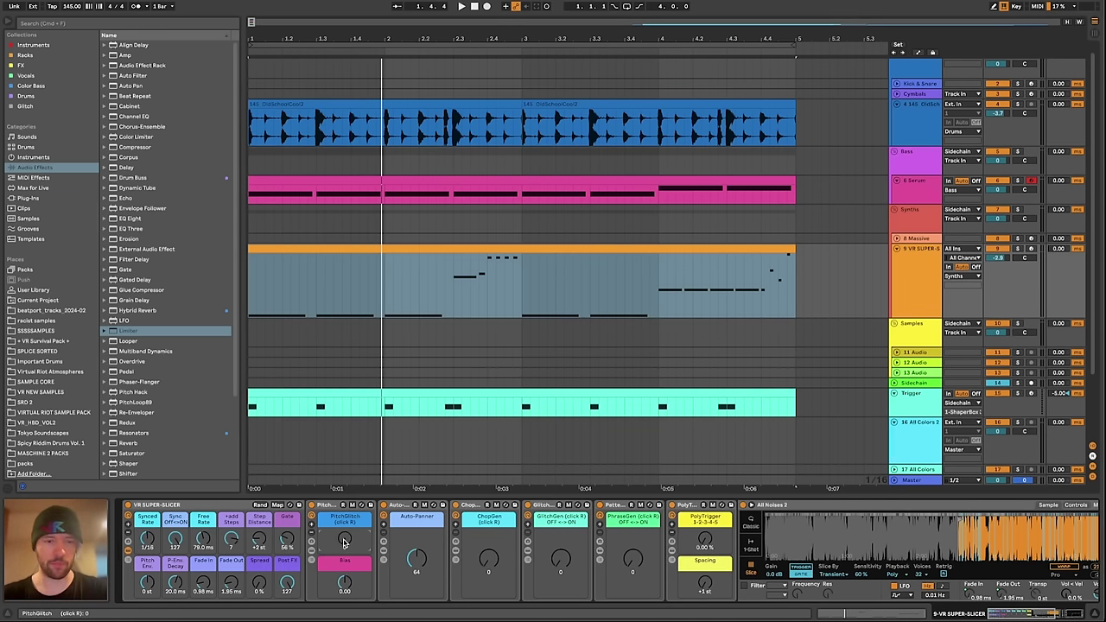
key("space")
left_click_drag(348, 543, 350, 526)
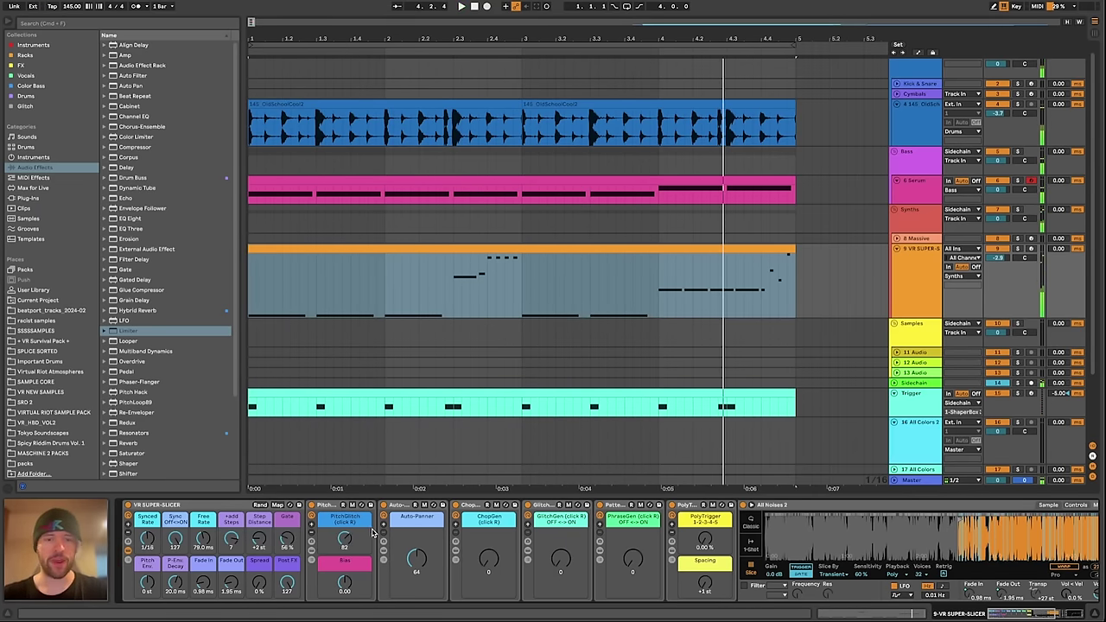
right_click(348, 540)
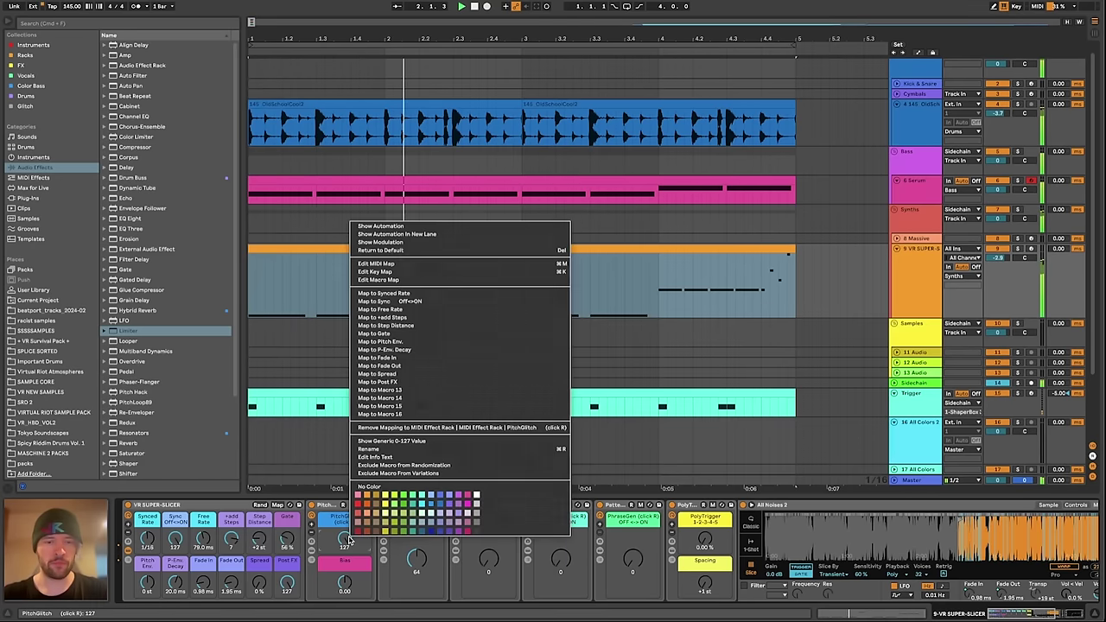
left_click(432, 361)
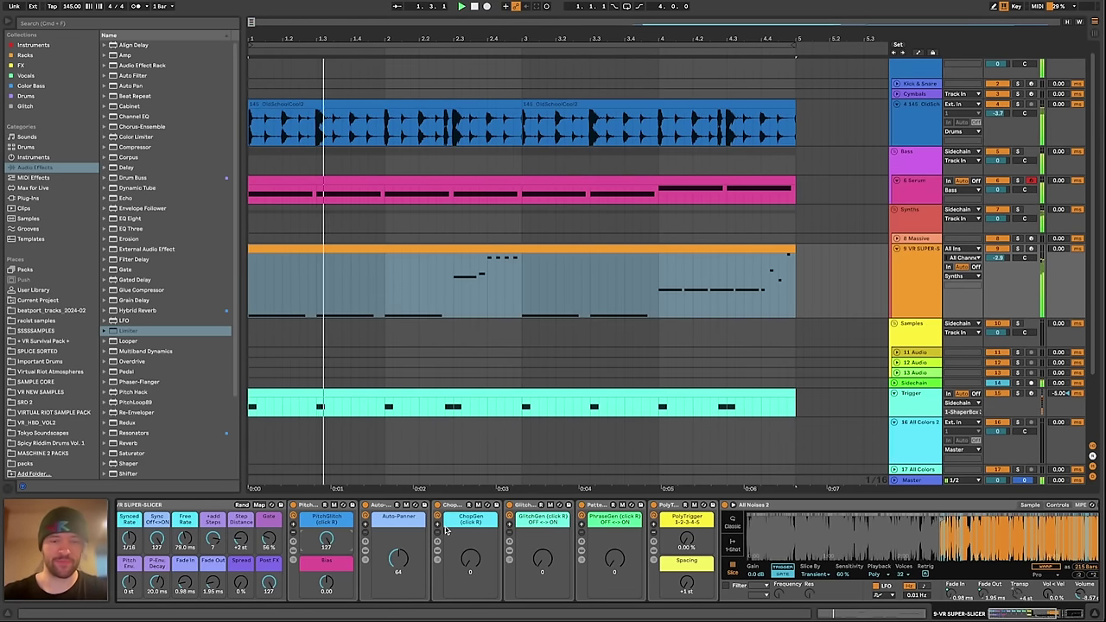
Try the PitchGlitch rack's Bias macro at about 0.92 and reset it to 0.00, and audition a randomized GlitchGen at 127
left_click(330, 592)
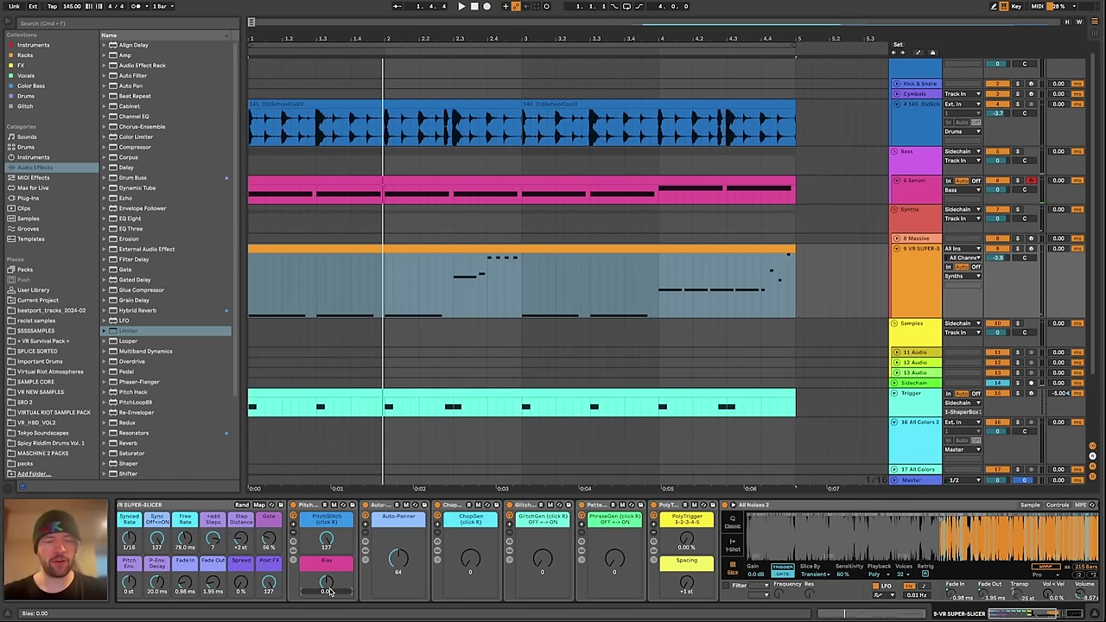
scroll(410, 570, "right", 1)
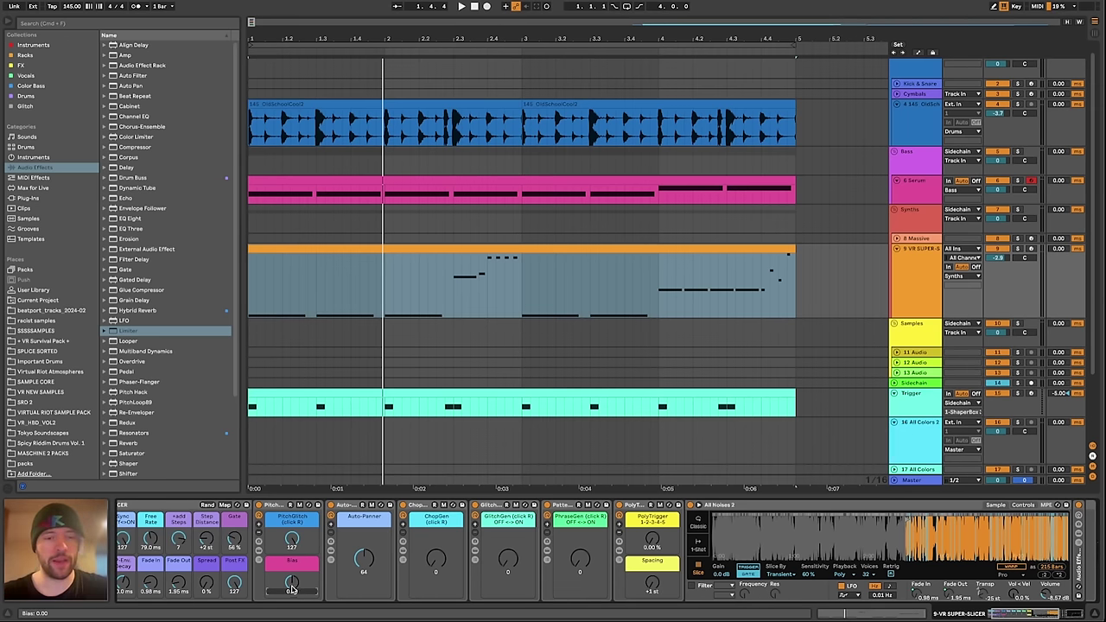
key("space")
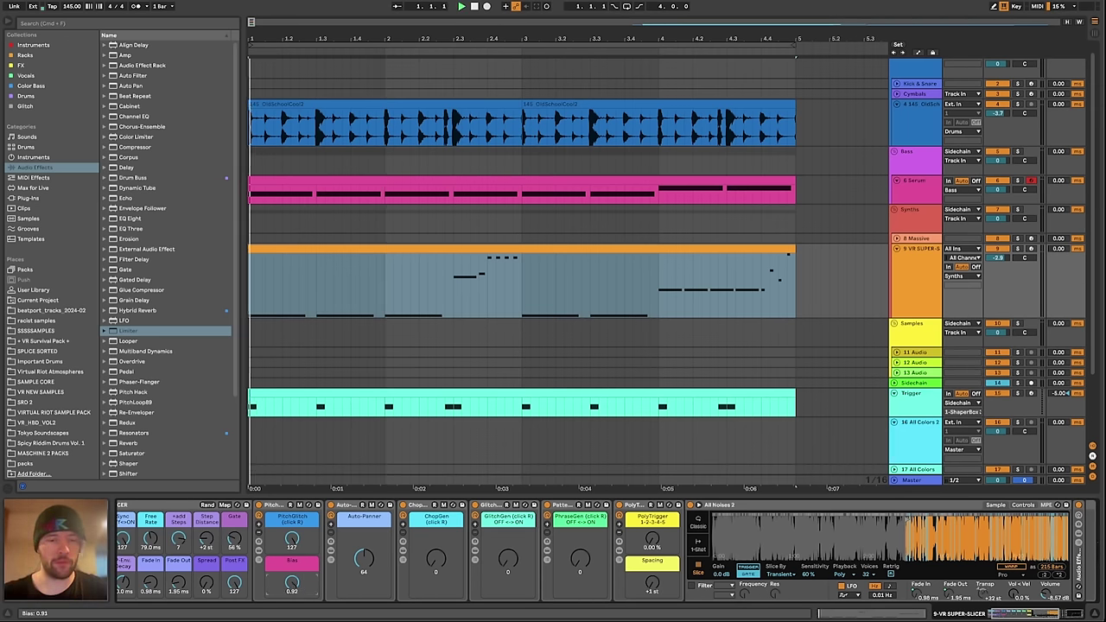
left_click_drag(295, 585, 295, 605)
double_click(295, 585)
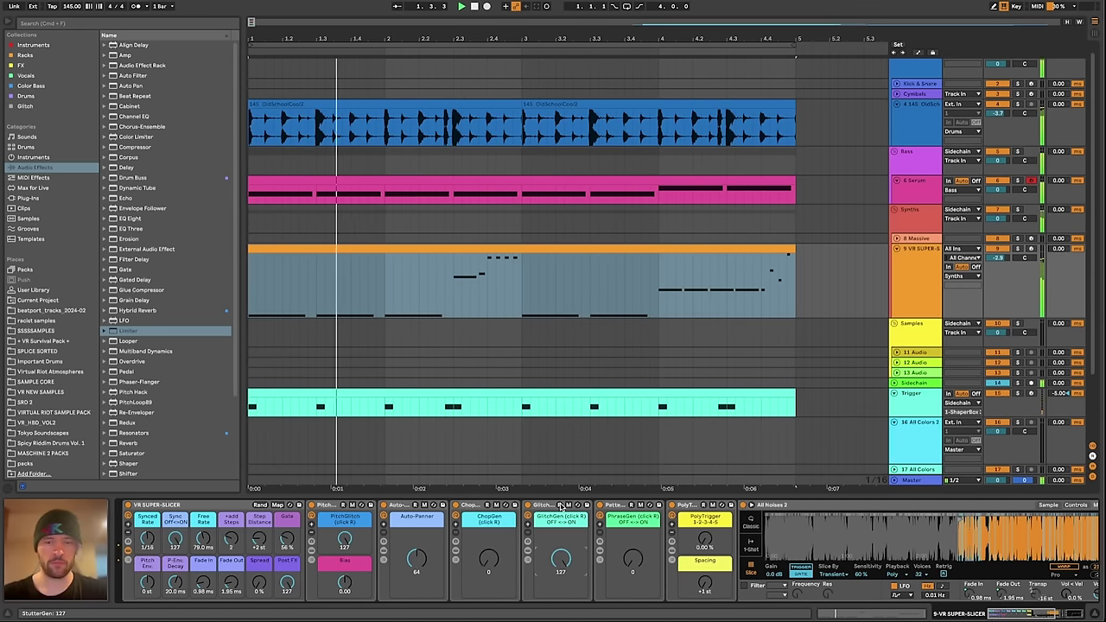
left_click(560, 506)
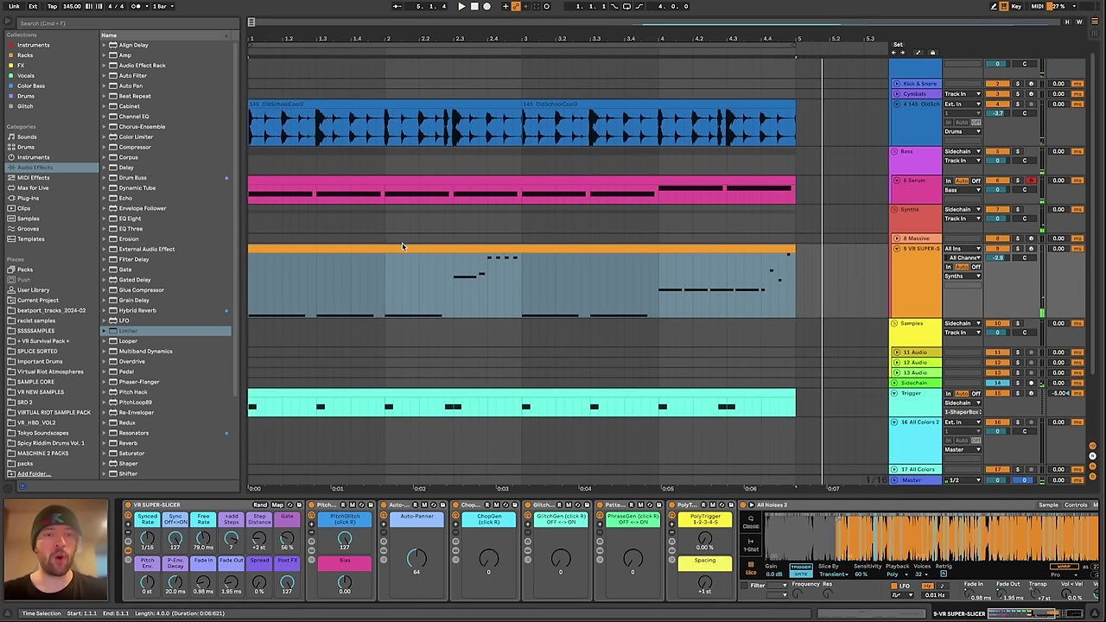
Set the VR SUPER-SLICER's Sync macro to 0 and its Free Rate to 157 ms, and audition the loop
left_click(402, 248)
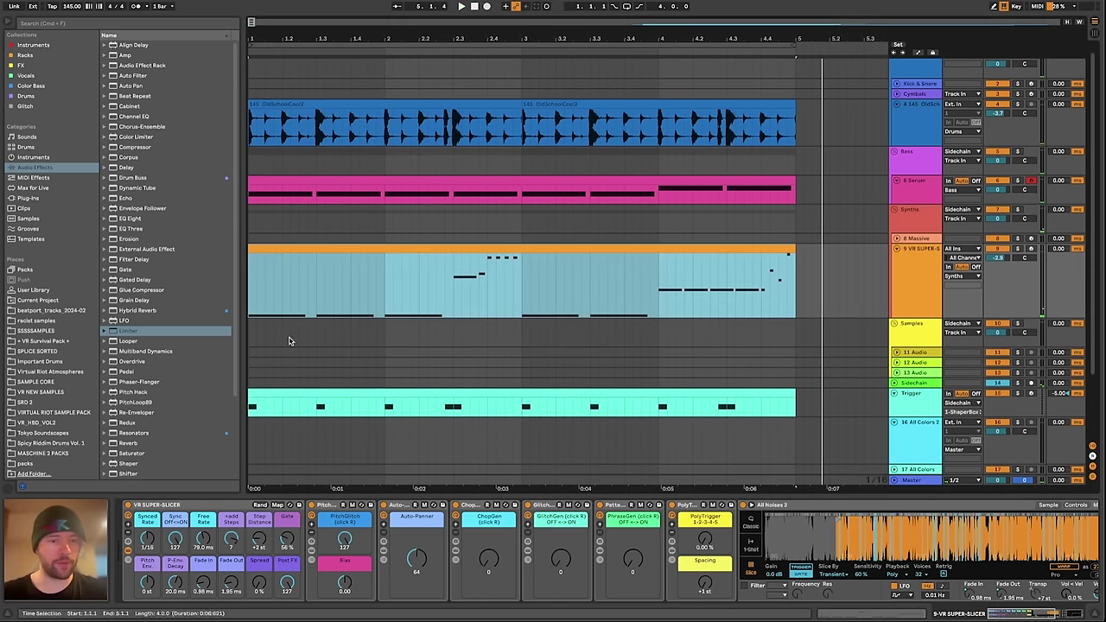
left_click(173, 537)
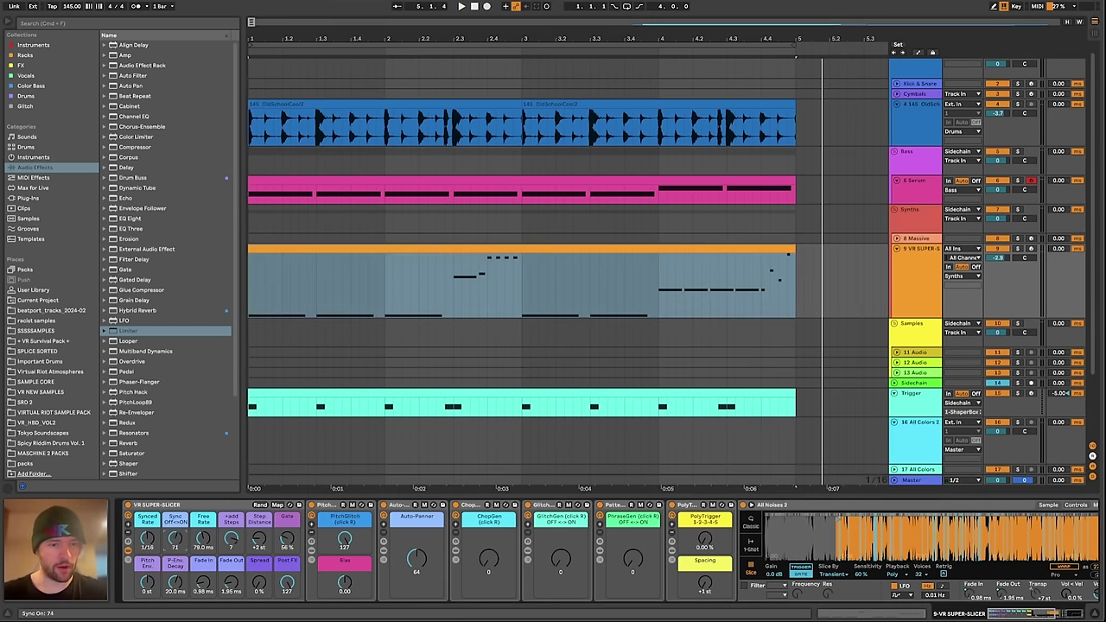
left_click_drag(203, 539, 203, 510)
left_click(294, 249)
key("space")
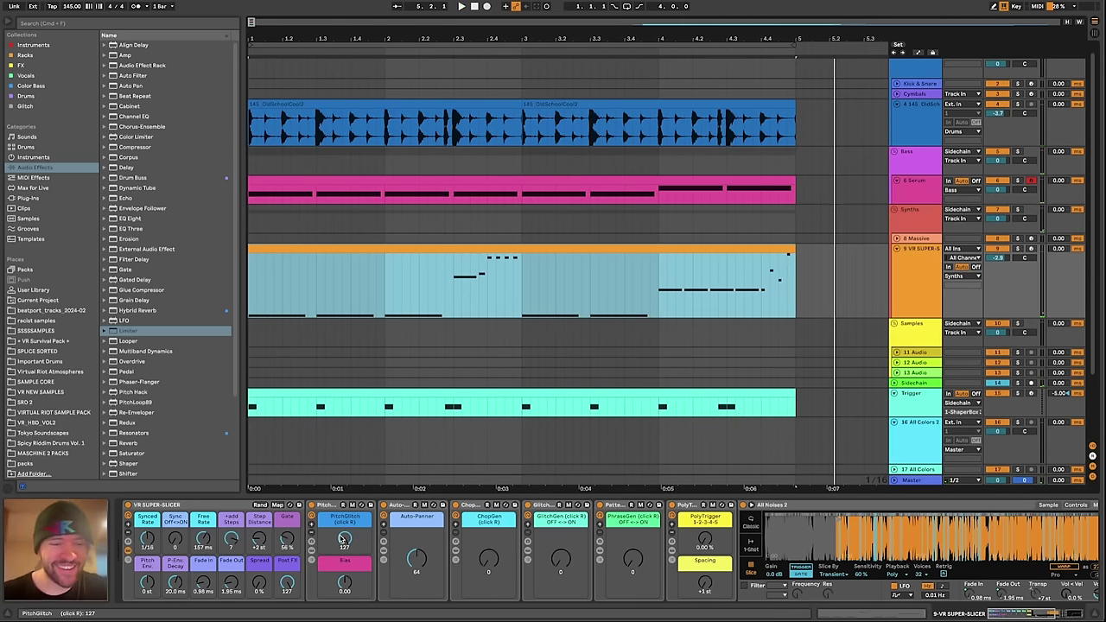
Randomize the PitchGlitch rack, set the PhraseGen macro to 127, and audition the loop
left_click(342, 505)
key("space")
key("space")
key("space")
left_click_drag(633, 560, 633, 510)
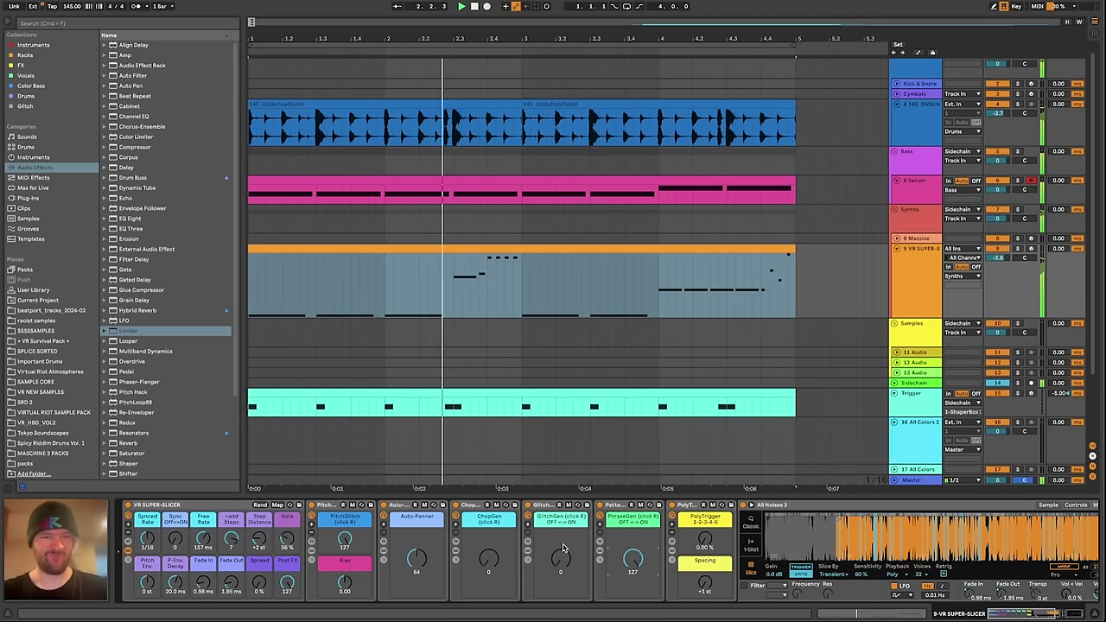
scroll(567, 546, "right", 5)
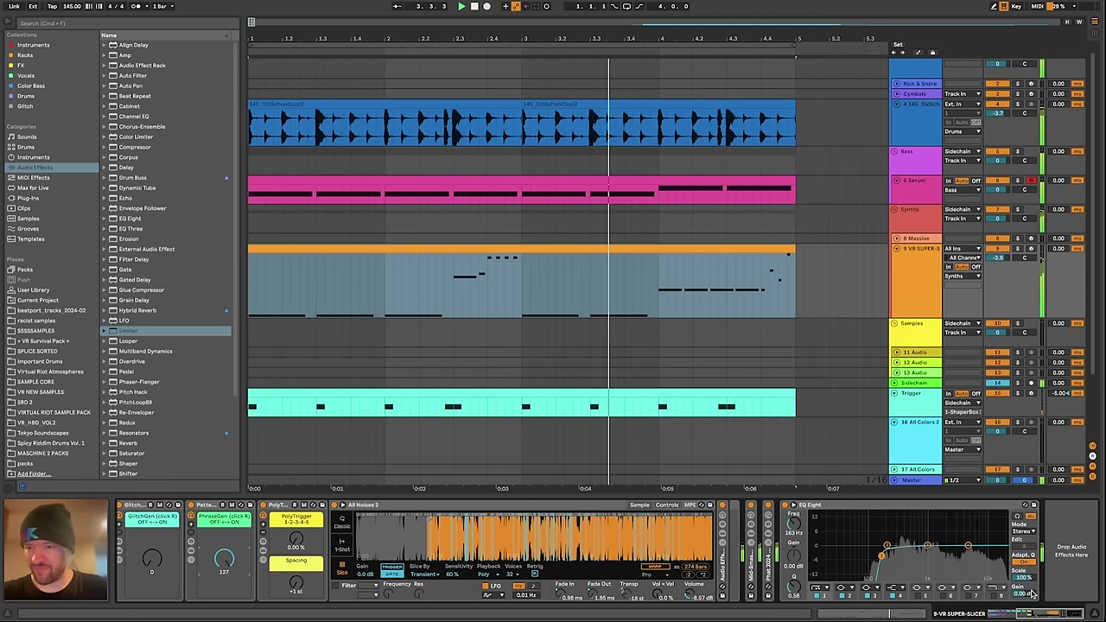
Lower the VR SUPER-SLICER's Free Rate to 59.1 ms and its +add Steps macro to 2 while auditioning the loop
scroll(577, 550, "left", 5)
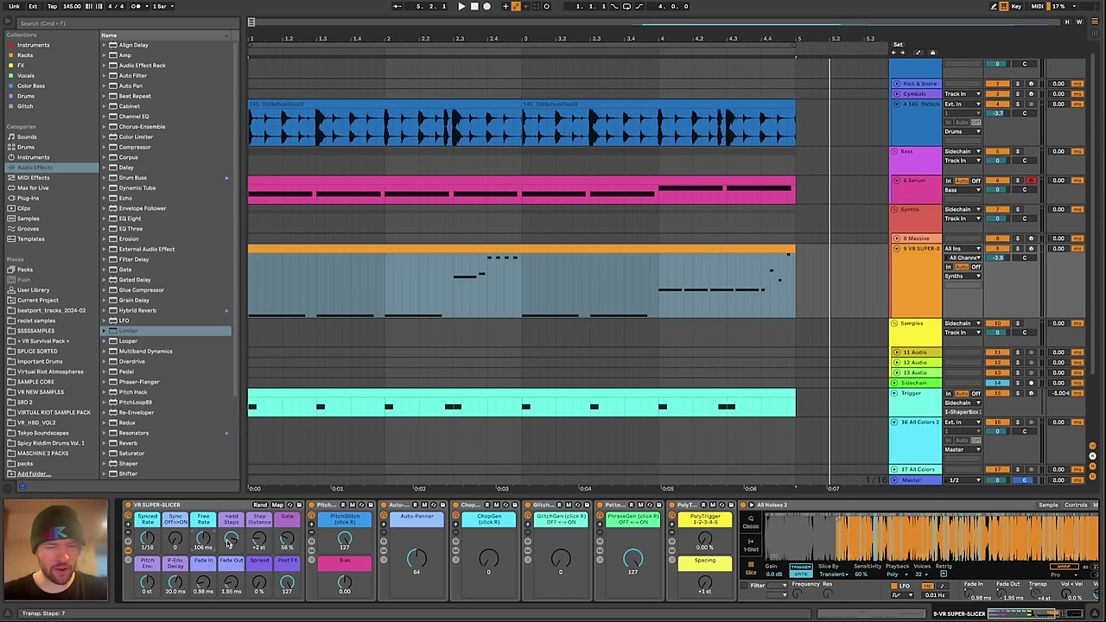
key("space")
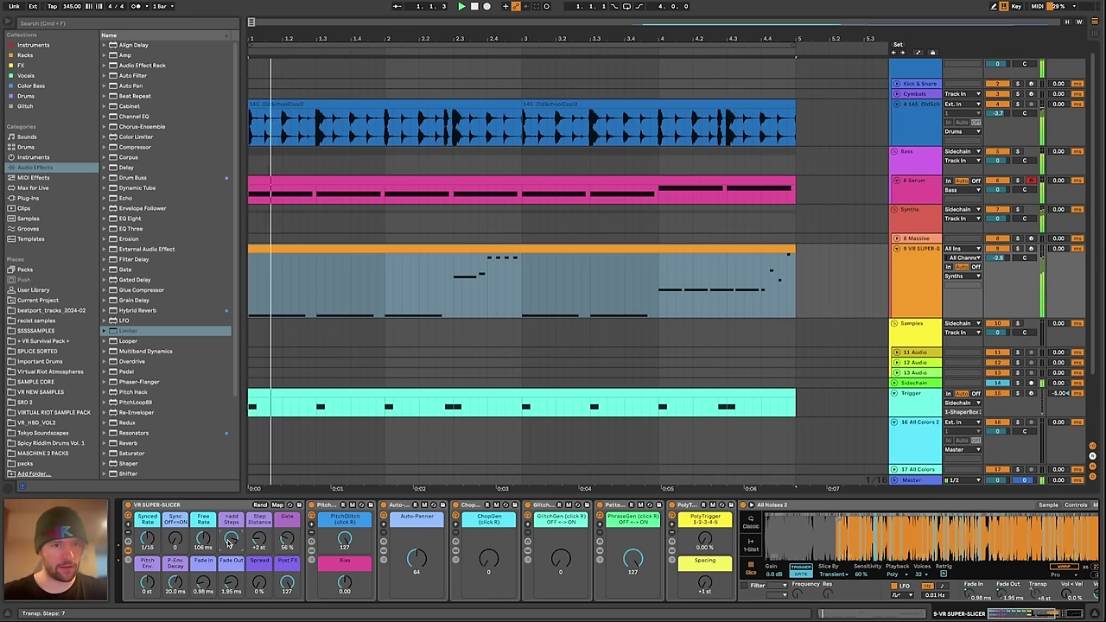
left_click_drag(204, 550, 204, 563)
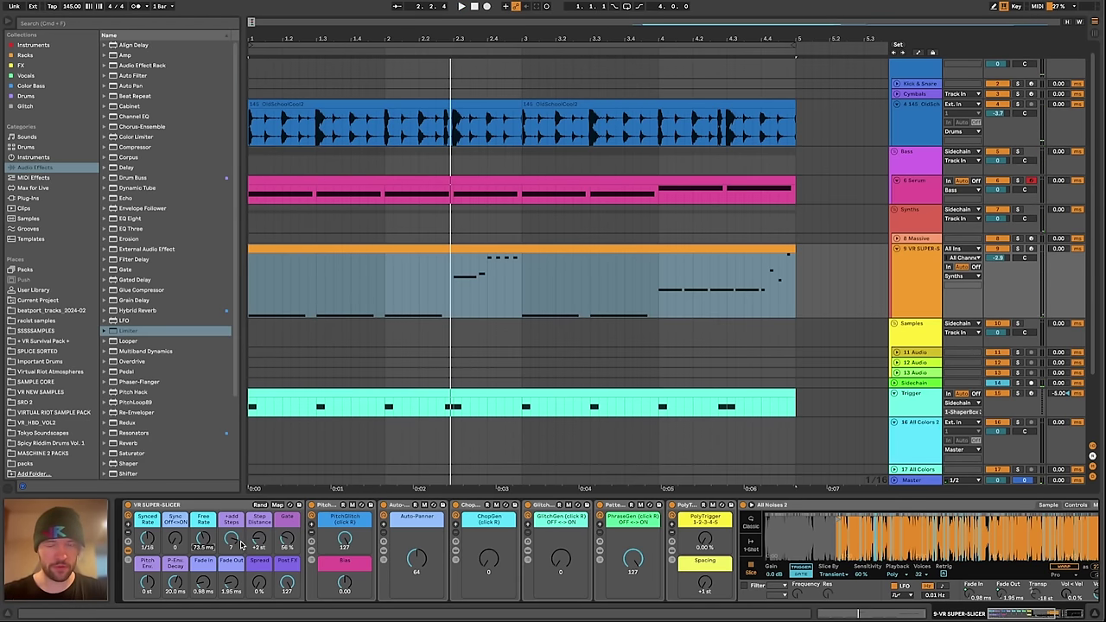
left_click_drag(242, 544, 242, 558)
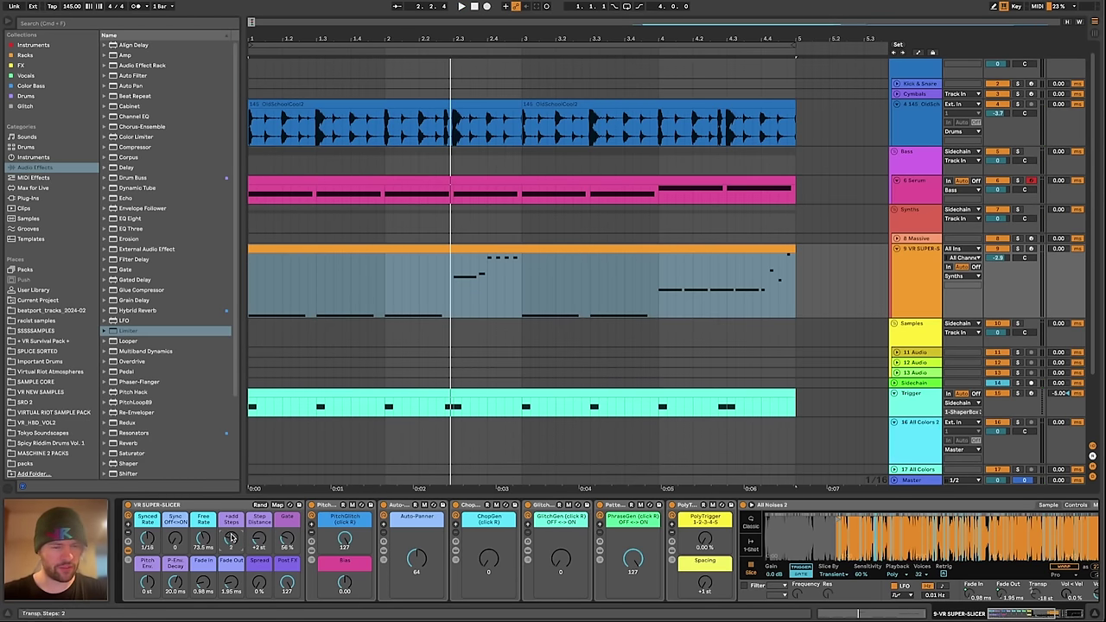
key("space")
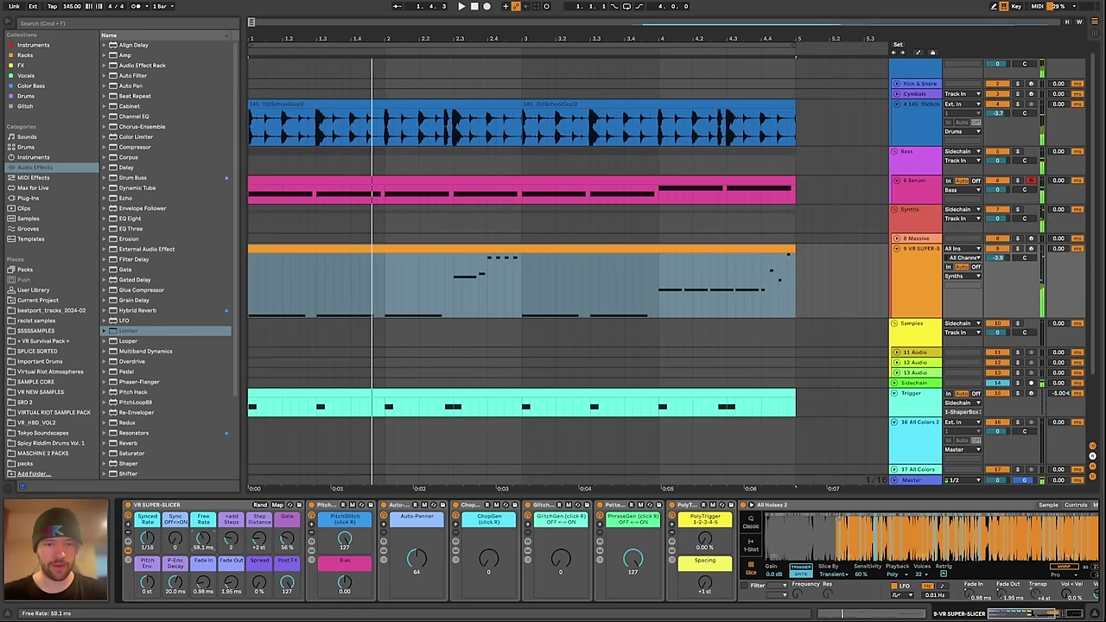
key("space")
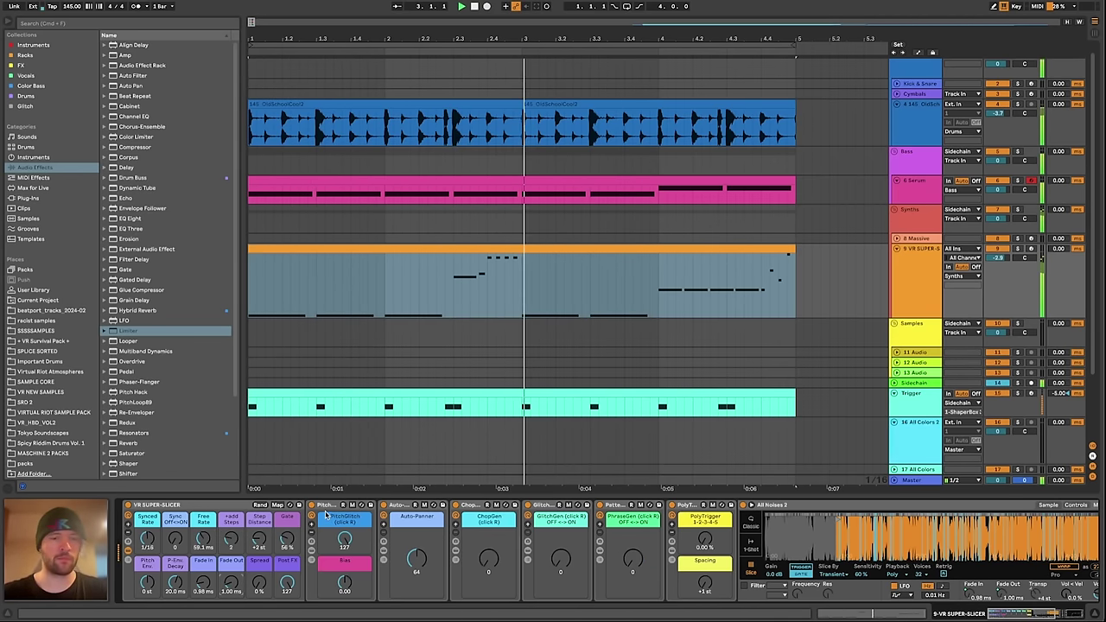
Audition the loop with the +add Steps macro at 1 and set the macro back to 7
left_click_drag(236, 538, 236, 547)
key("space")
key("space")
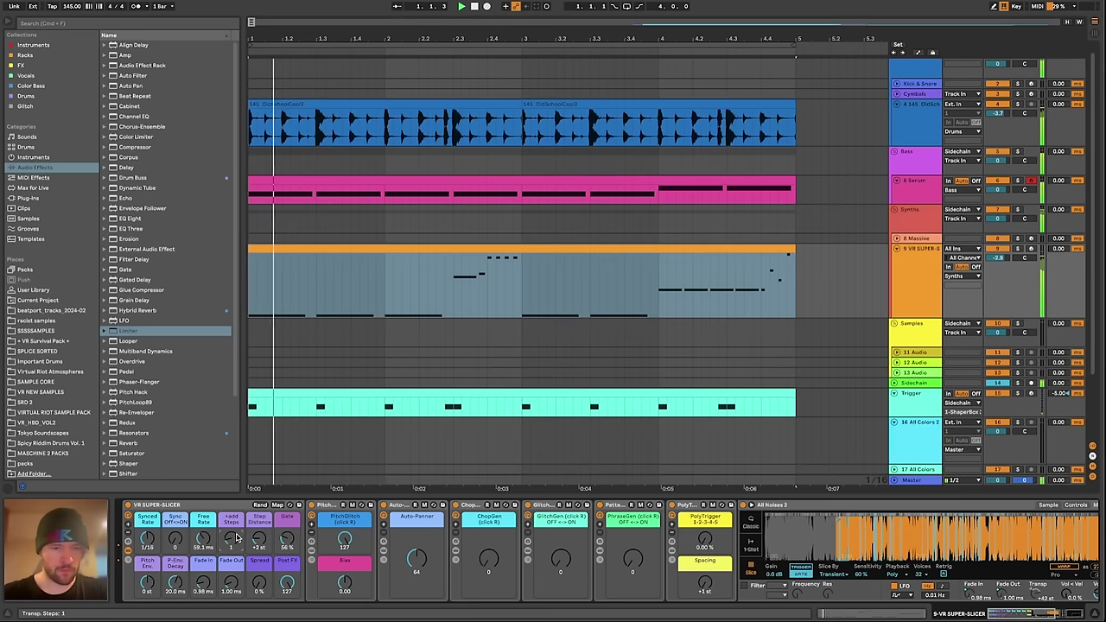
scroll(235, 540, "up", 2)
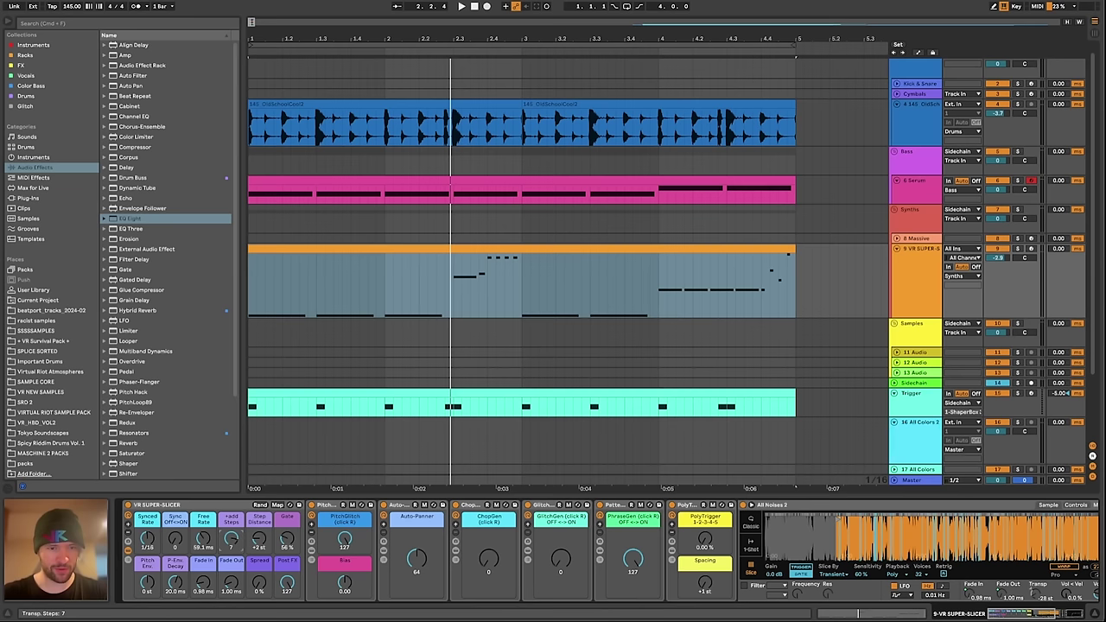
Set the Free Rate to 10.0 ms and Step Distance to +1 st, and audition the loop repeatedly with PhraseGen at 127
key("space")
left_click_drag(204, 539, 204, 562)
key("space")
key("space")
key("space")
key("space")
key("space")
key("space")
left_click_drag(633, 558, 632, 493)
key("space")
key("space")
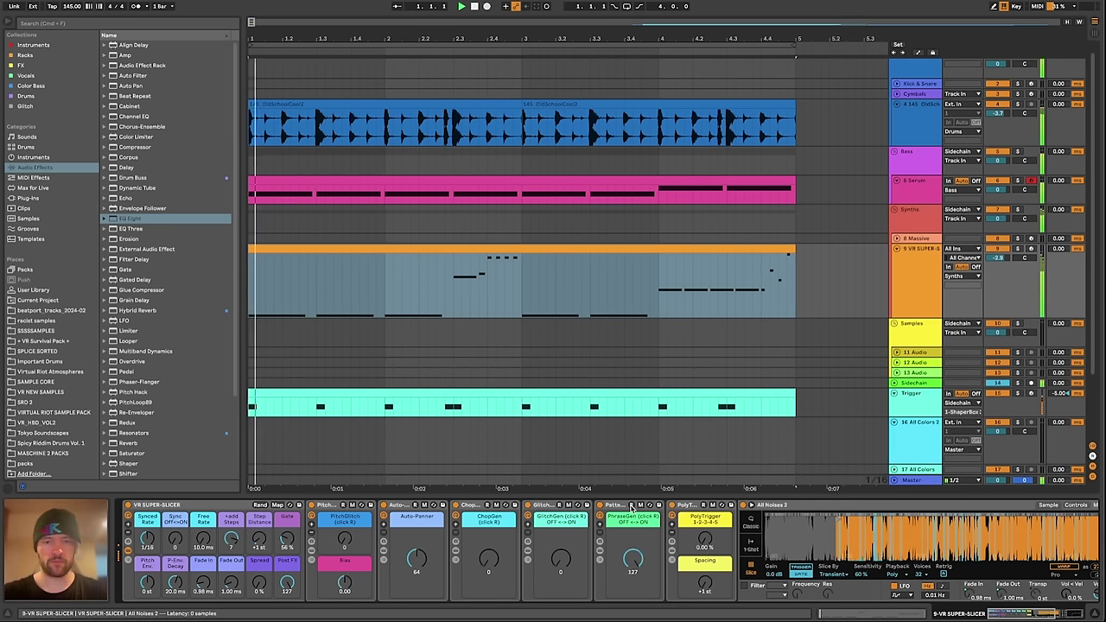
Set the PitchGlitch and PhraseGen macros to 0, Free Rate to 157 ms and Gate to 93 %, and audition the loop
left_click_drag(345, 539, 345, 529)
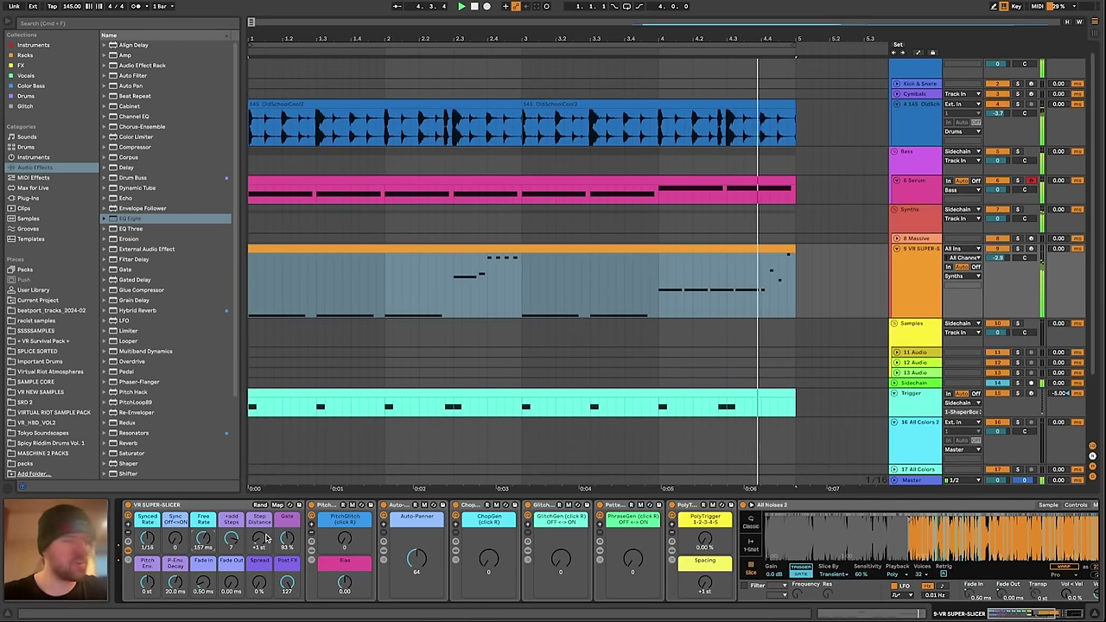
left_click(452, 247)
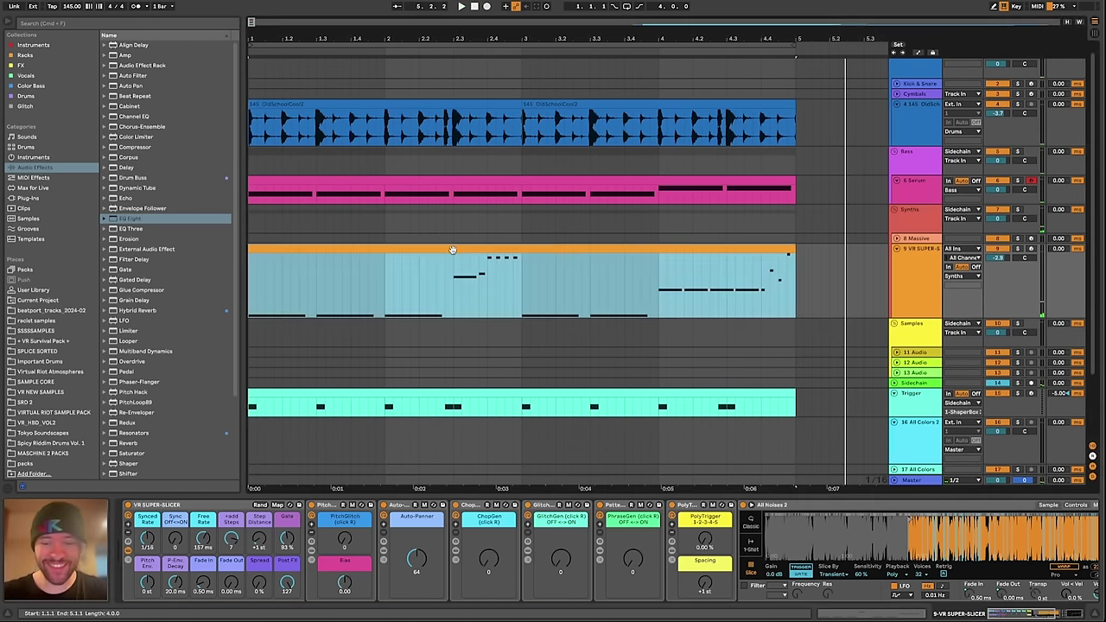
left_click(655, 274)
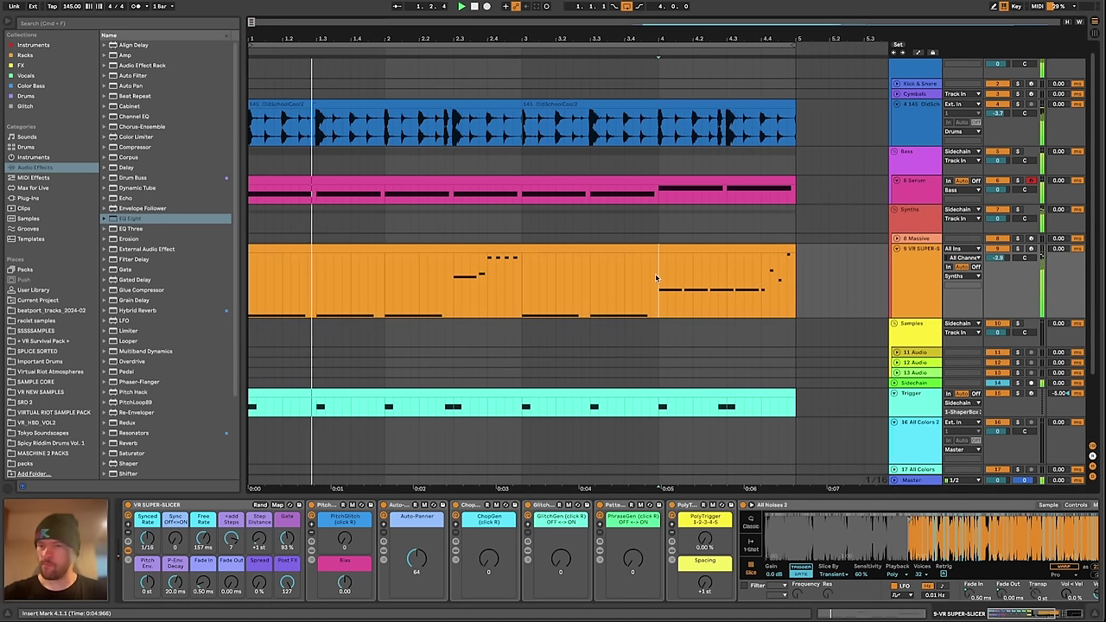
scroll(598, 523, "right", 5)
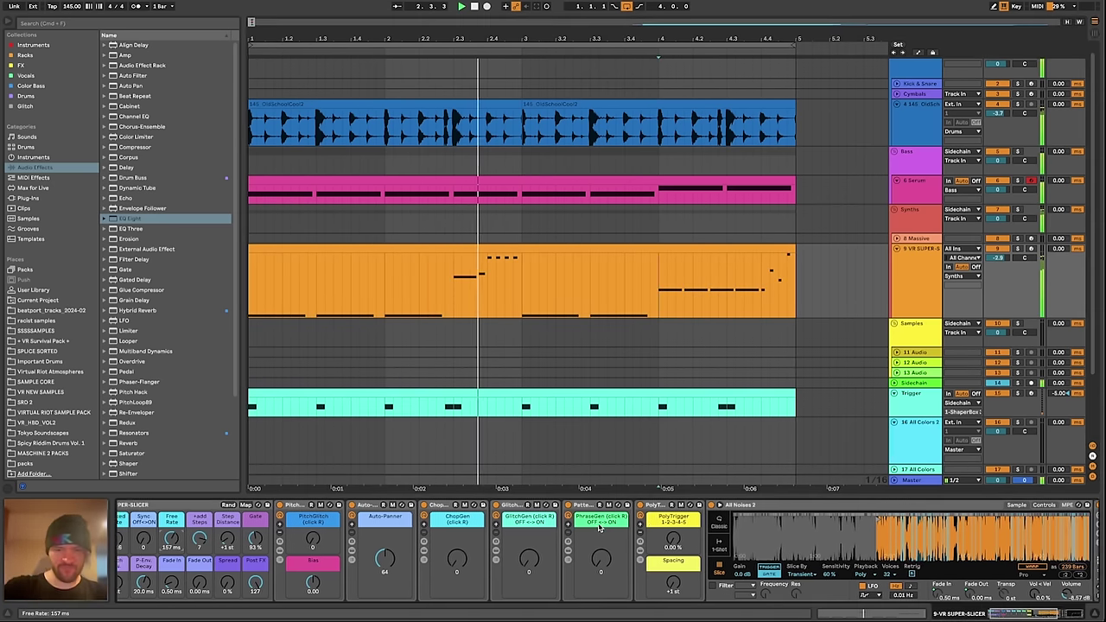
scroll(598, 524, "left", 10)
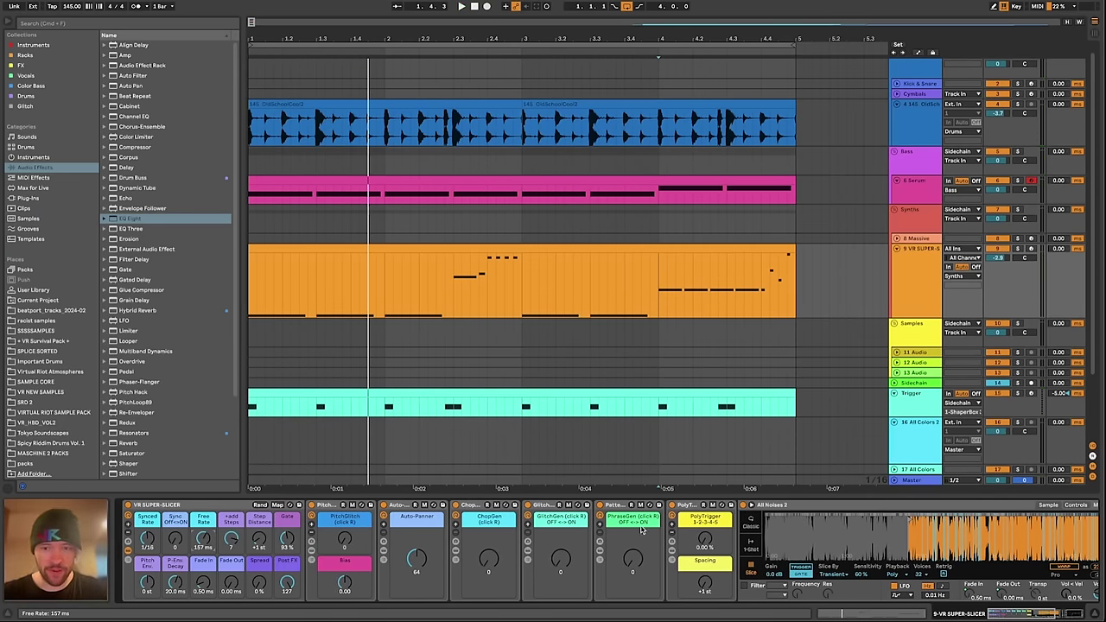
Set the All Noises 2 sample's slicing mode to Region
left_click(695, 508)
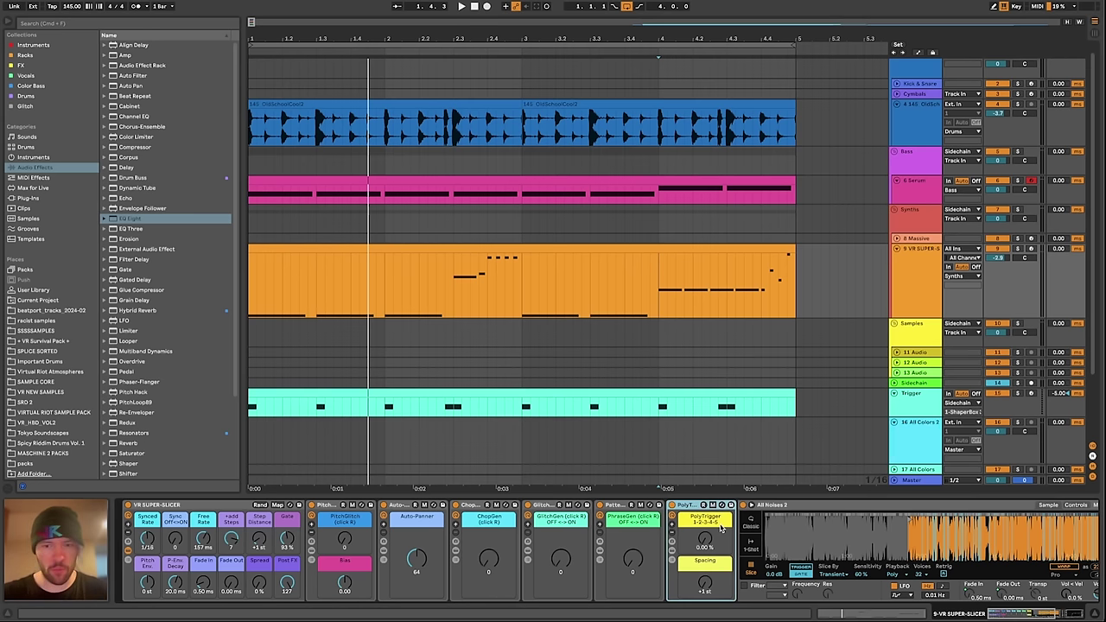
left_click_drag(880, 538, 771, 534)
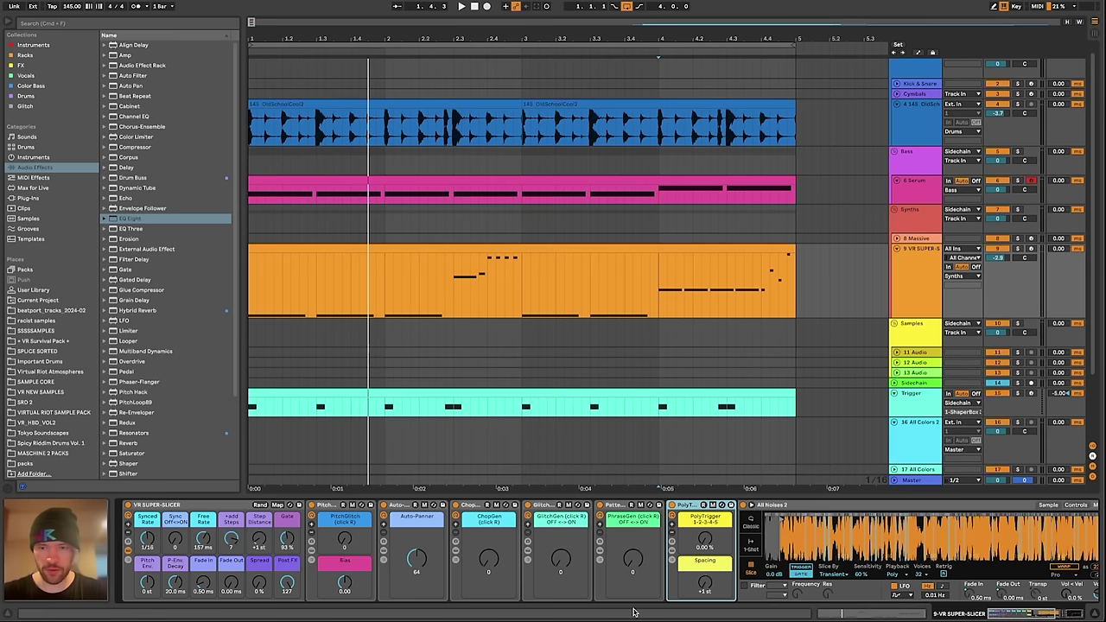
mouse_move(788, 540)
left_mouse_down()
mouse_move(765, 550)
mouse_move(788, 529)
left_mouse_up()
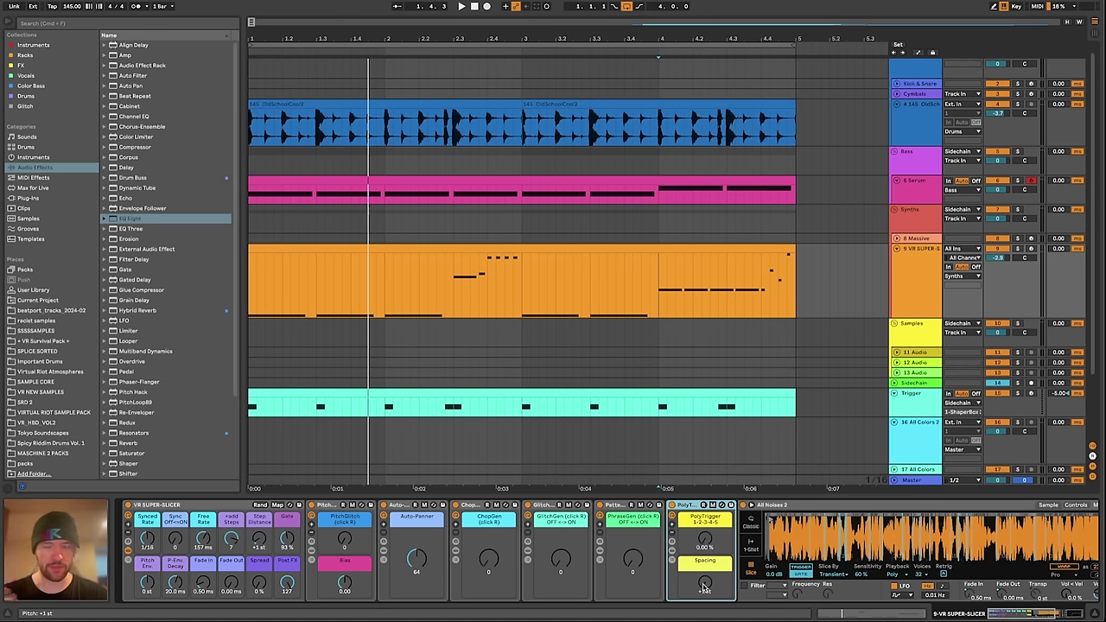
left_click_drag(705, 588, 705, 580)
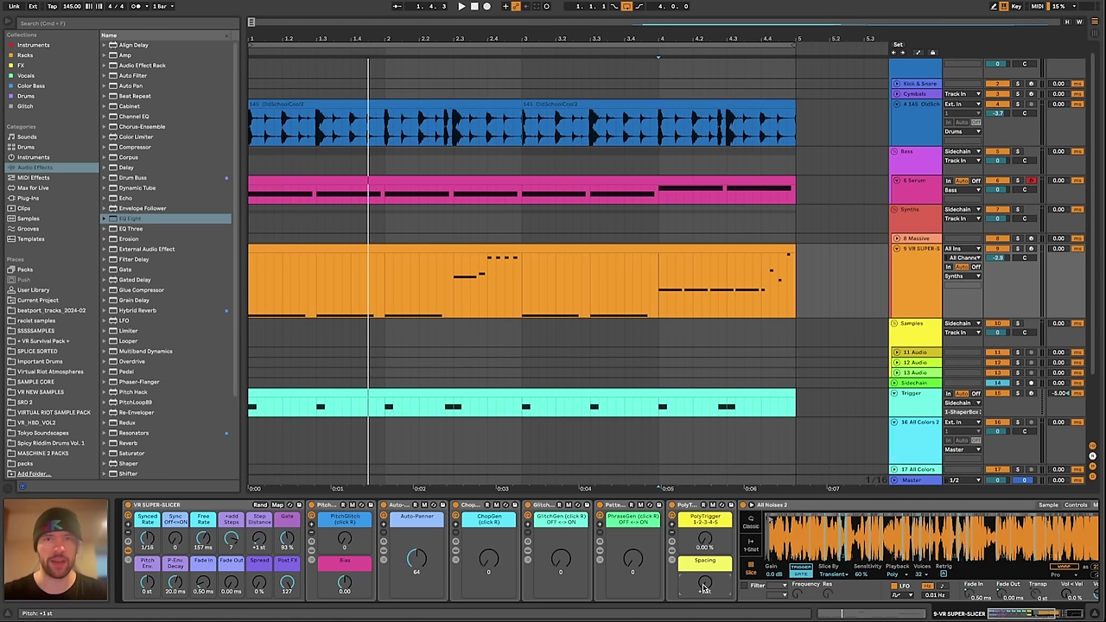
left_click(972, 560)
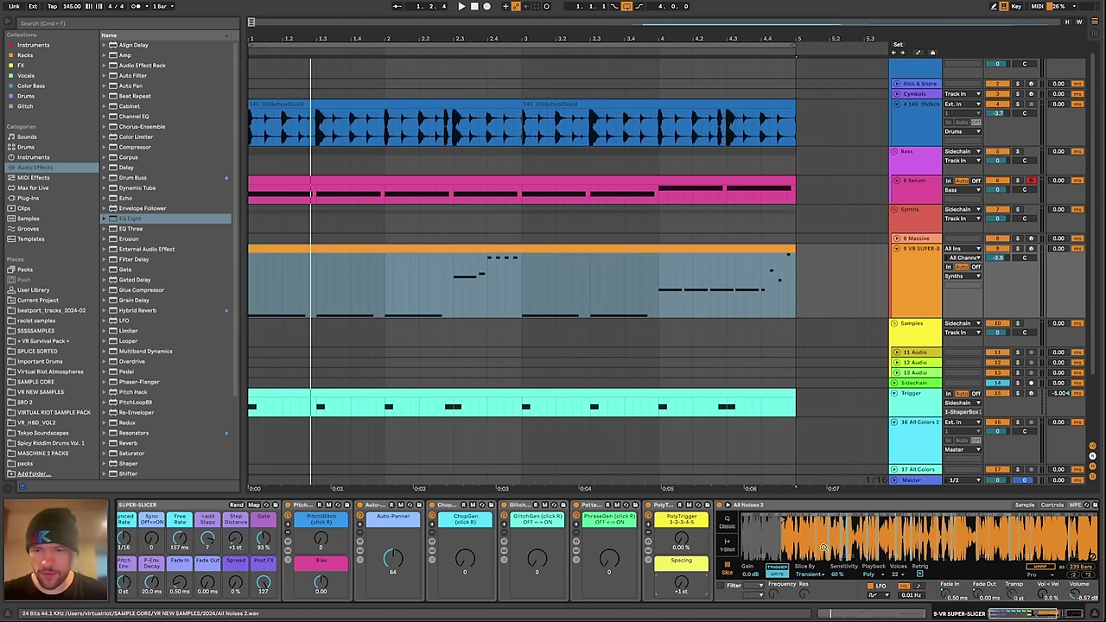
left_click(810, 574)
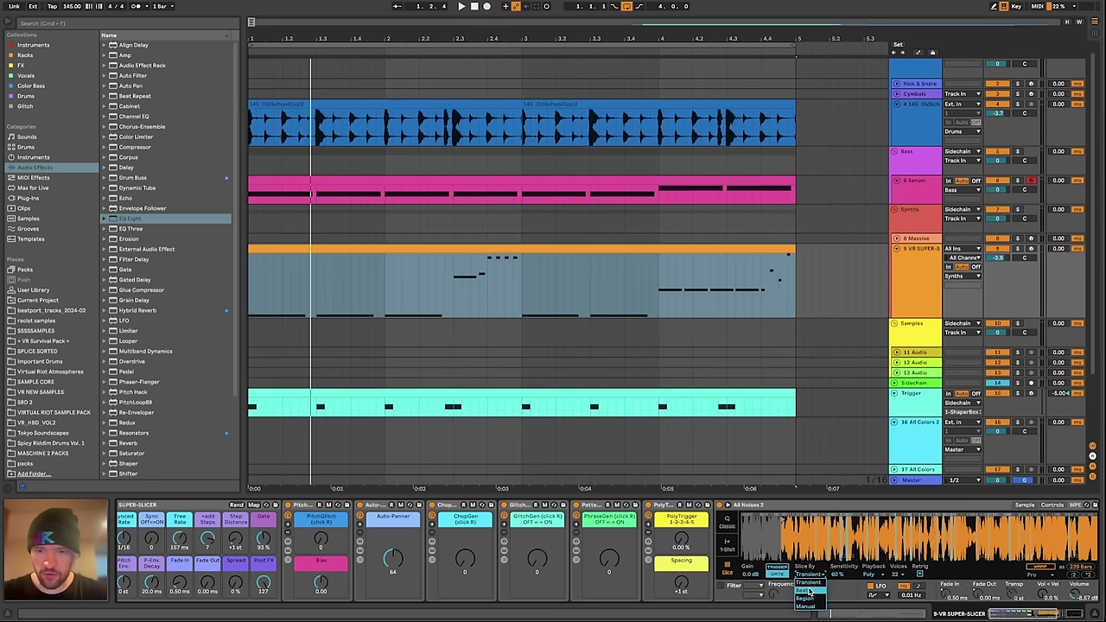
left_click(808, 597)
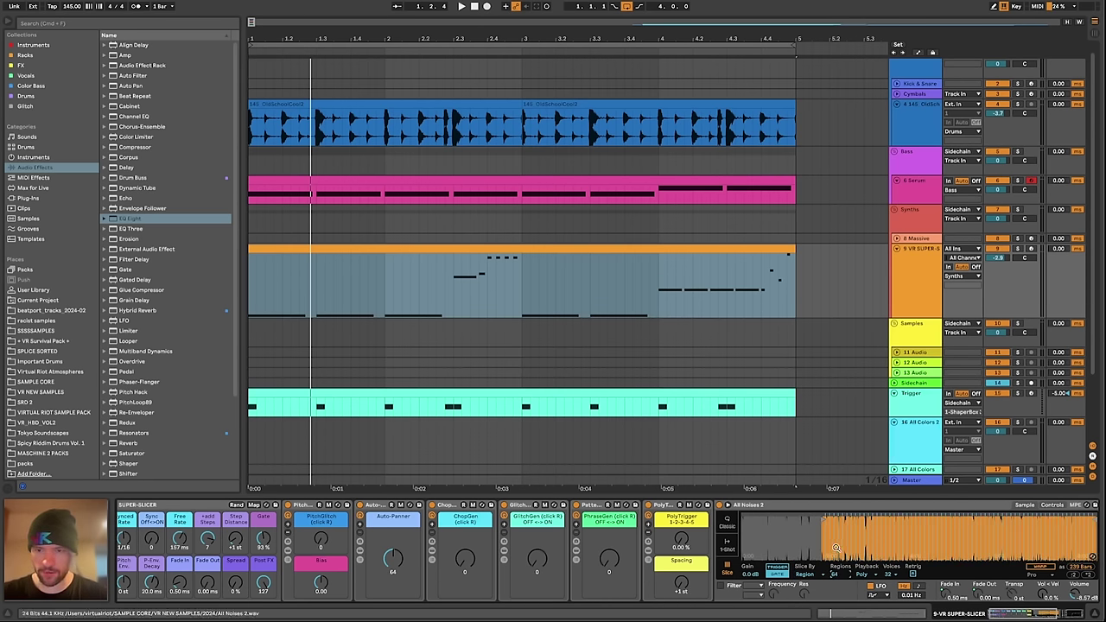
Audition the region-sliced loop and move the start point earlier in the All Noises 2 waveform
key("space")
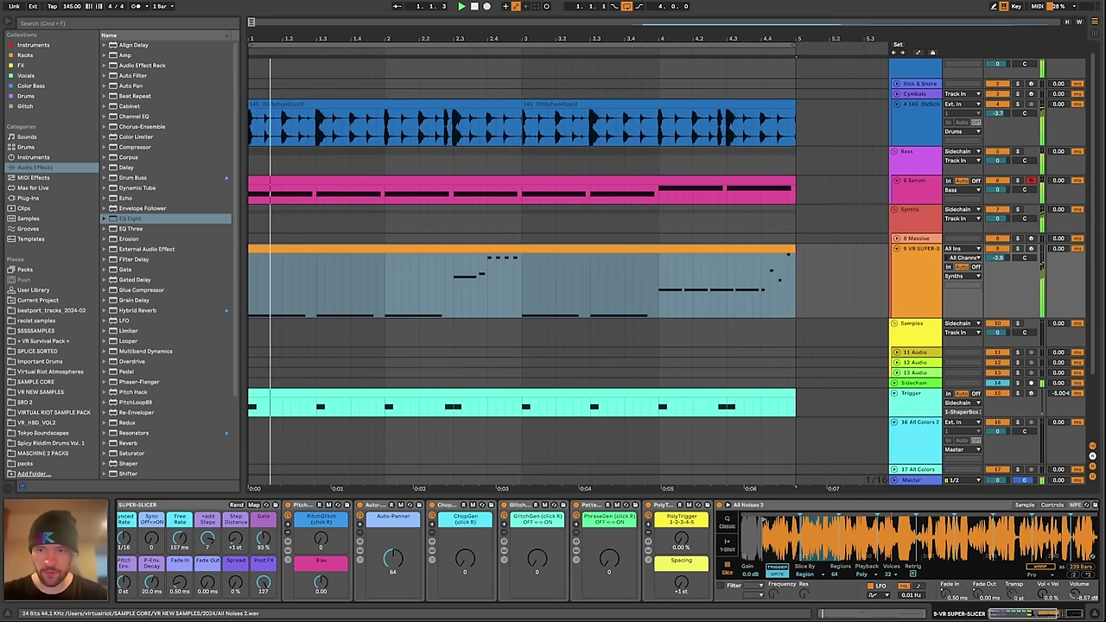
left_click_drag(932, 538, 985, 489)
key("space")
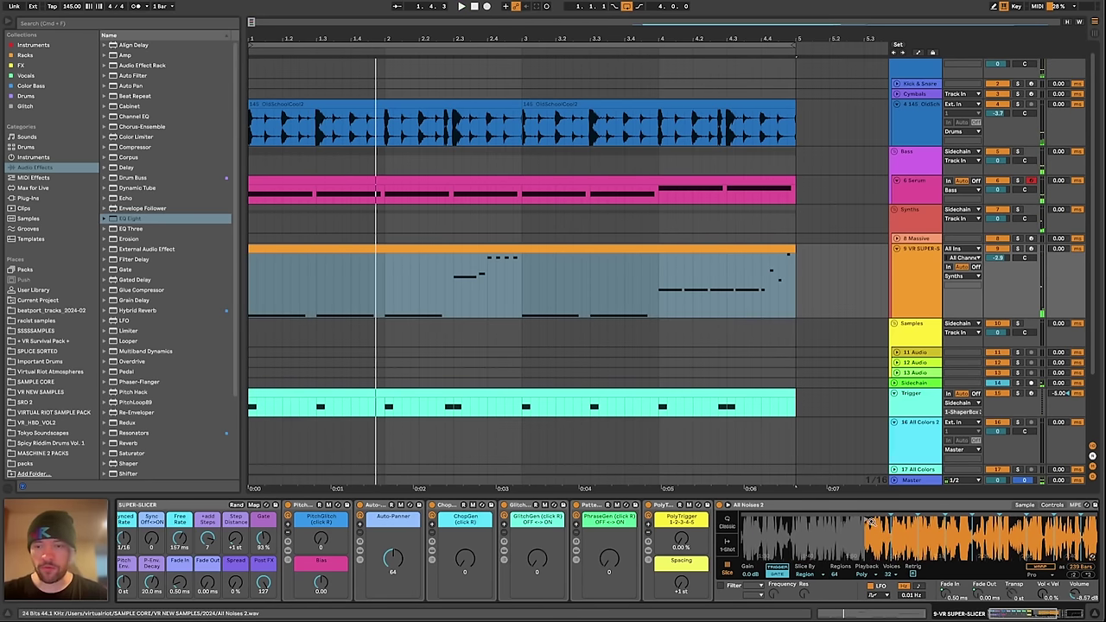
left_click_drag(867, 521, 801, 520)
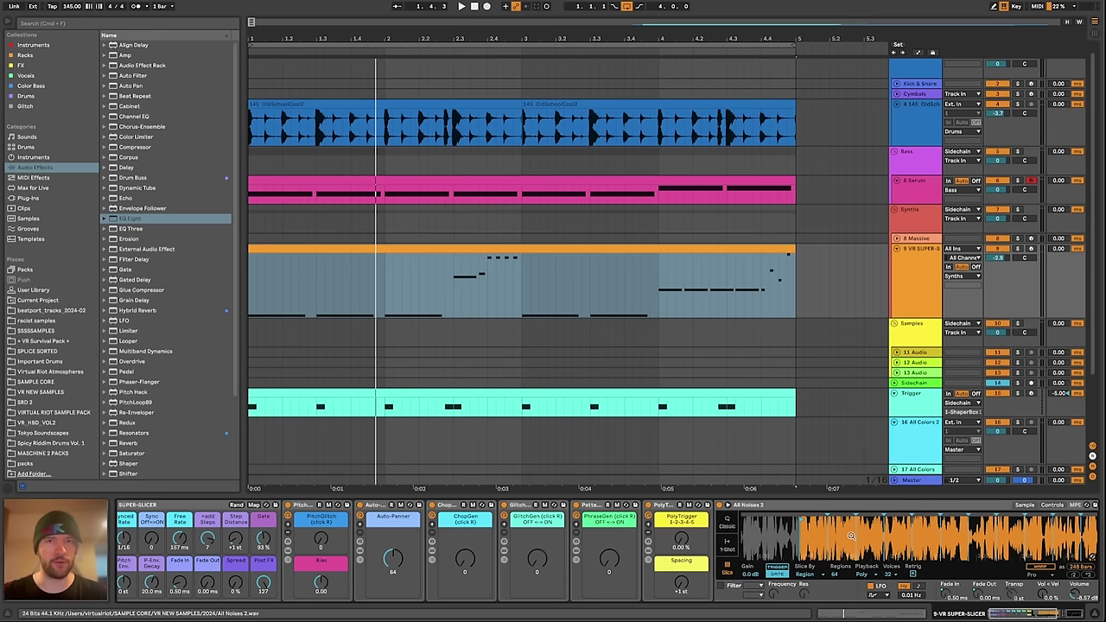
scroll(851, 590, "right", 1)
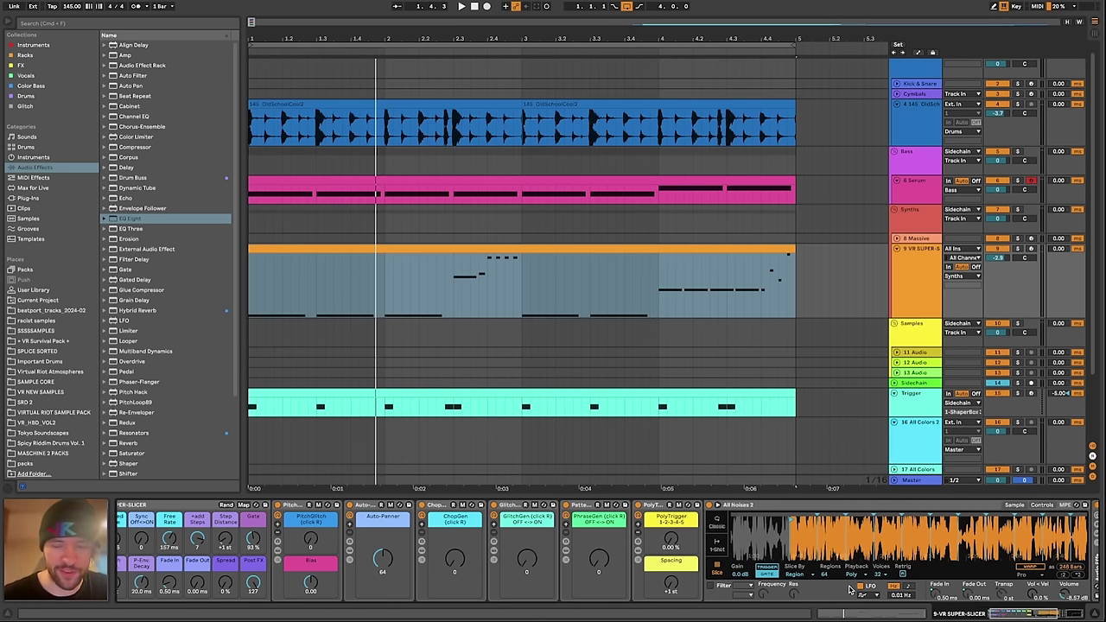
Audition the loop with the PolyTrigger rack's Spacing at +12 st and its PolyTrigger macro raised to 7.20 %
key("space")
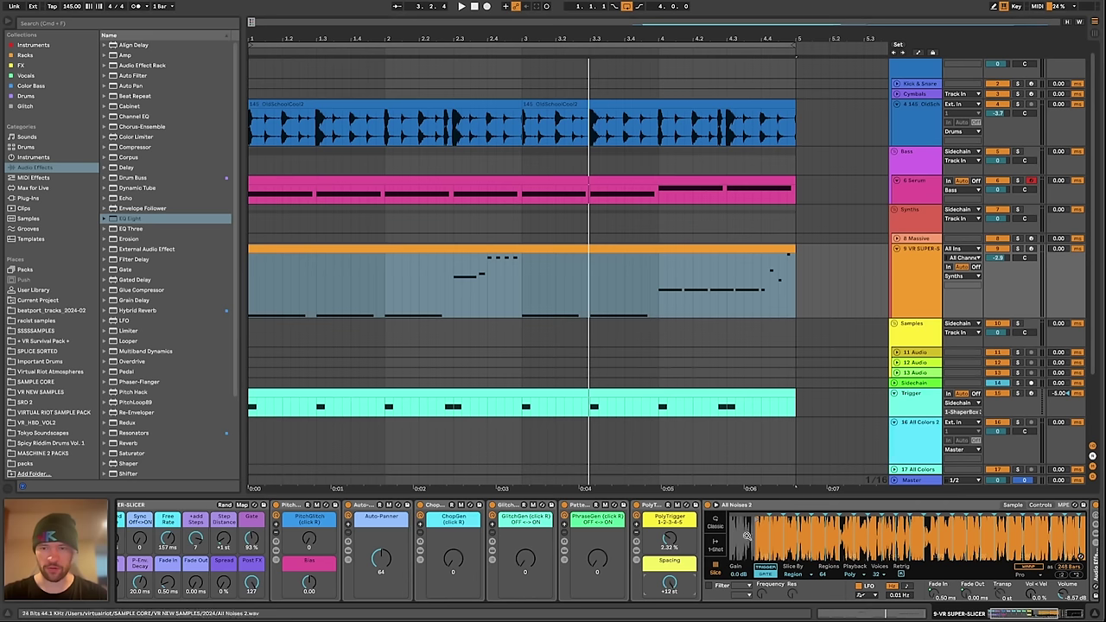
key("space")
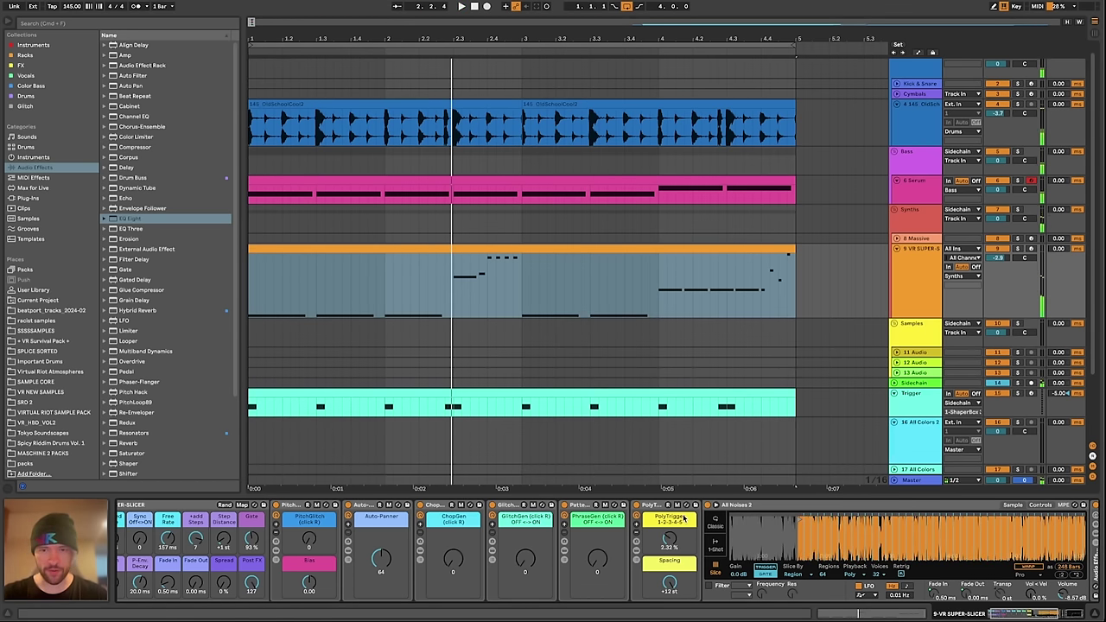
key("space")
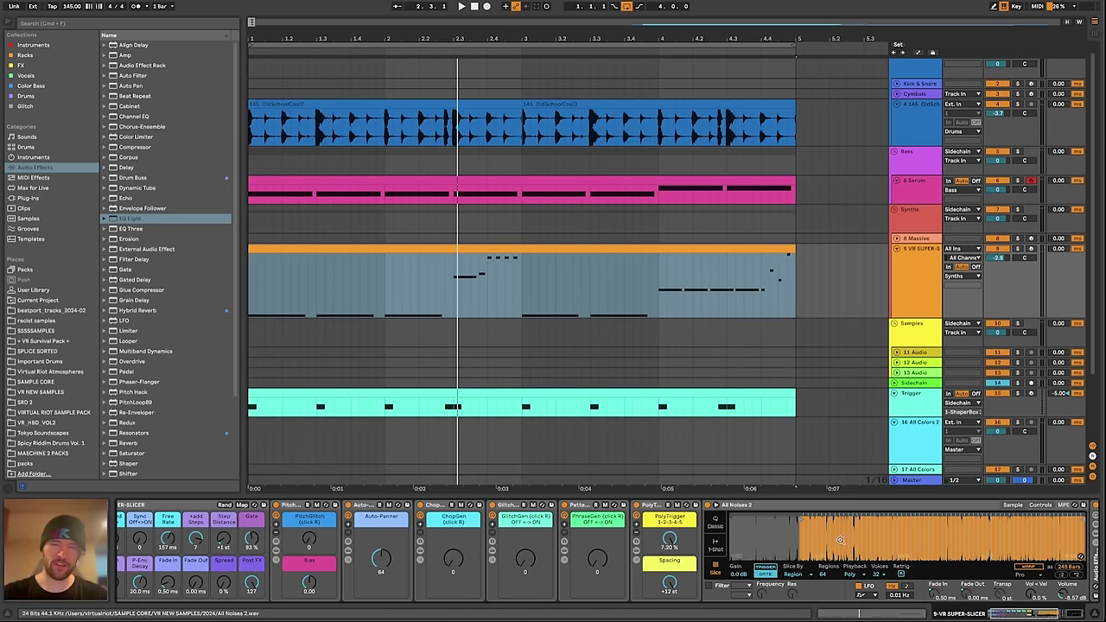
left_click_drag(918, 543, 955, 596)
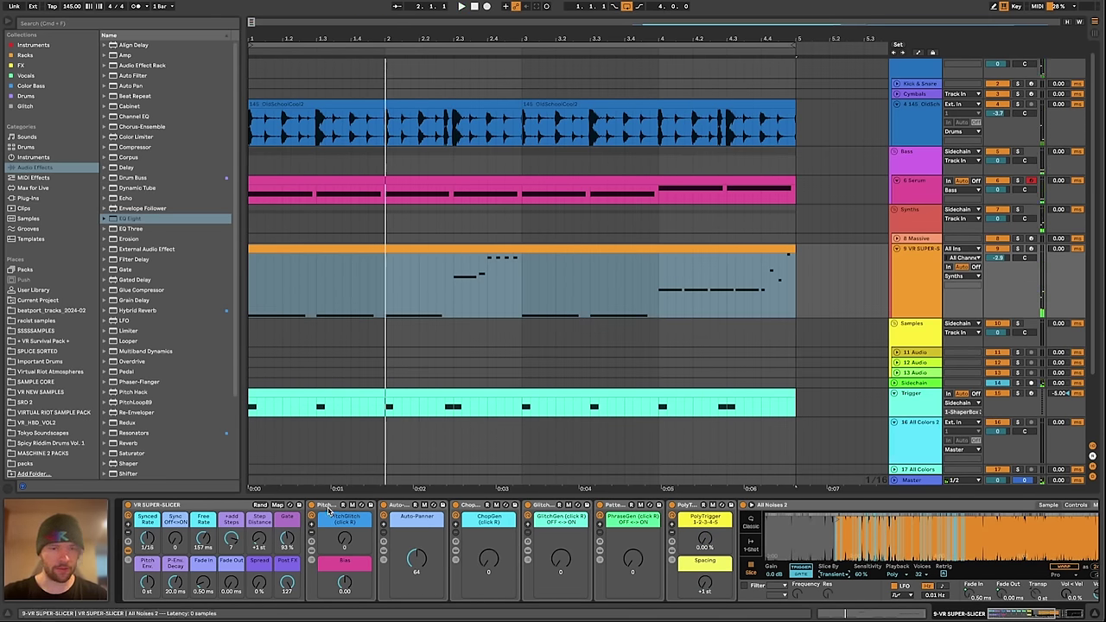
Reveal the GlitchGenerator rack's additional macros and hide them again
left_click(393, 506)
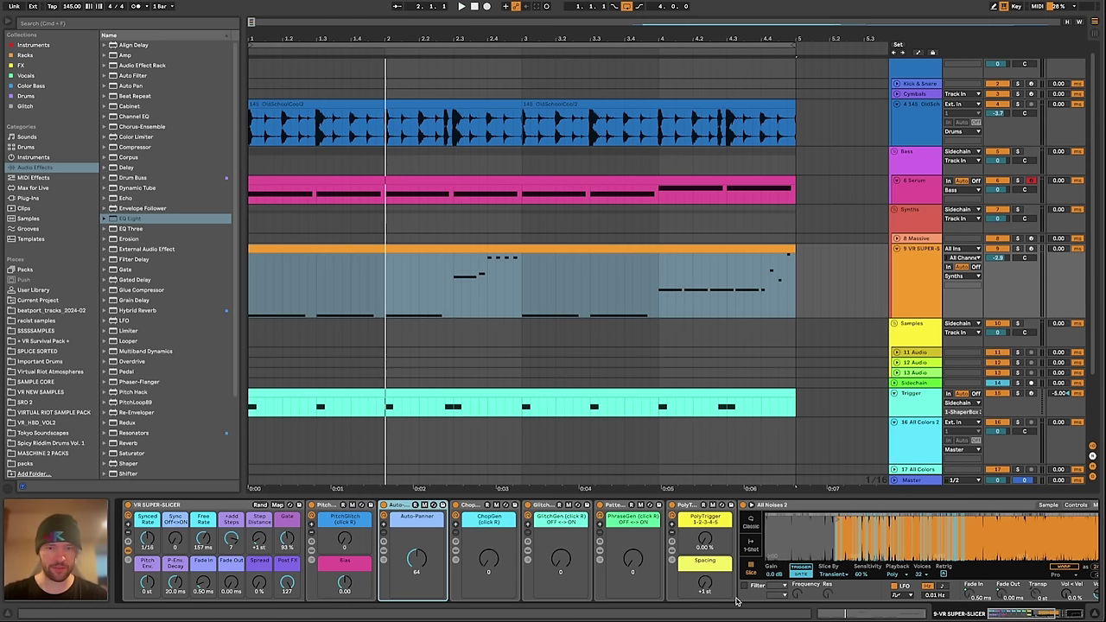
left_click(533, 526)
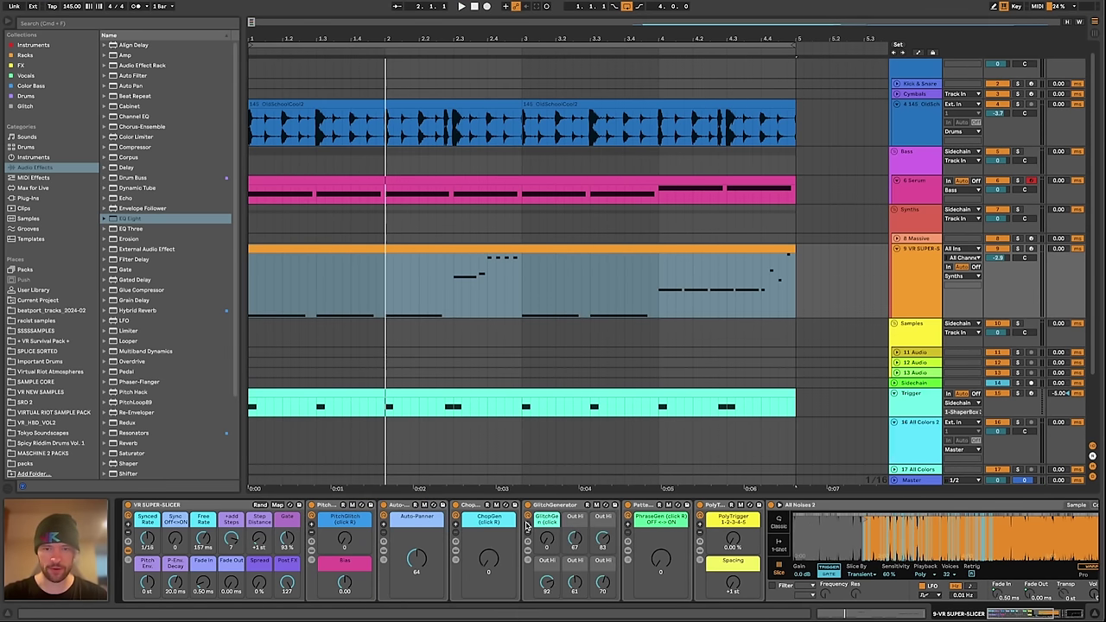
left_click(528, 531)
left_click(528, 532)
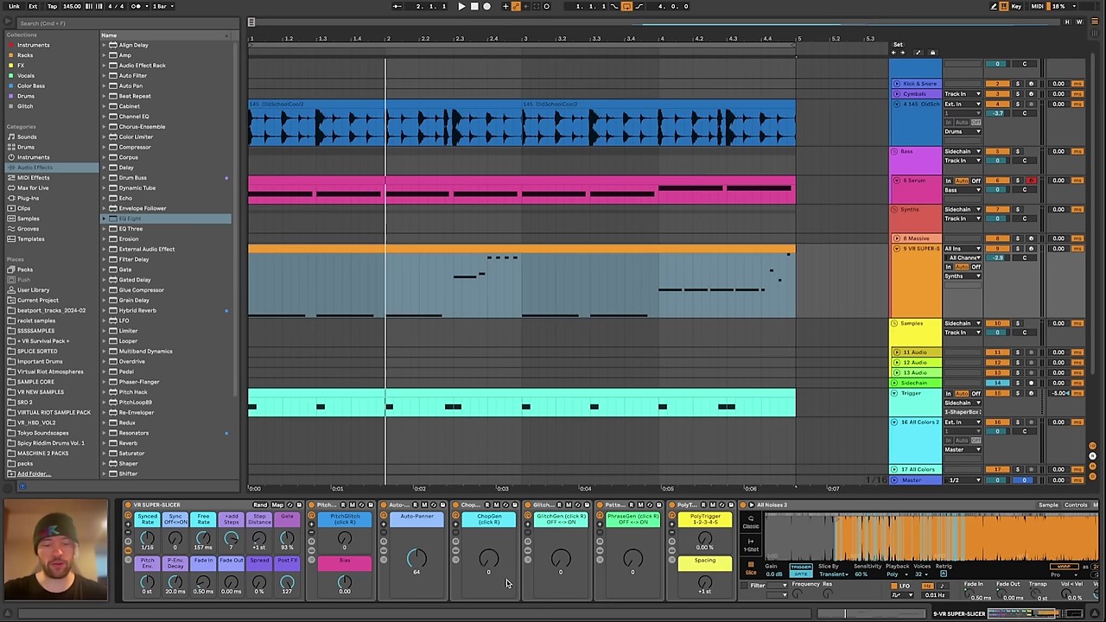
Enter key mapping mode and assign the R key to the PitchGlitch rack's macro randomizer
key("super+k")
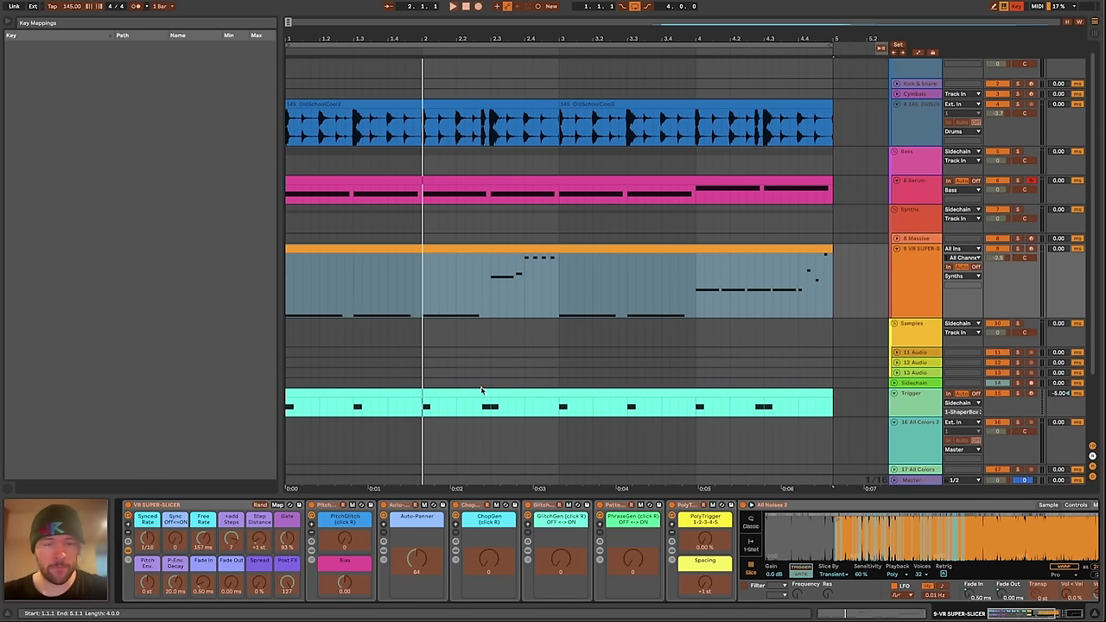
left_click(343, 507)
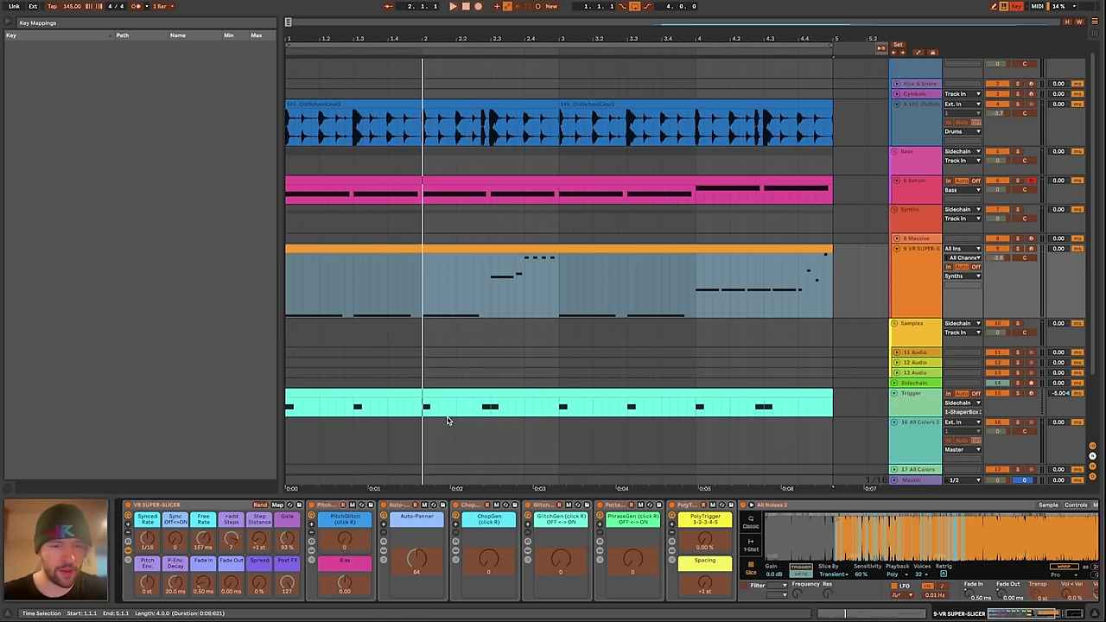
key("r")
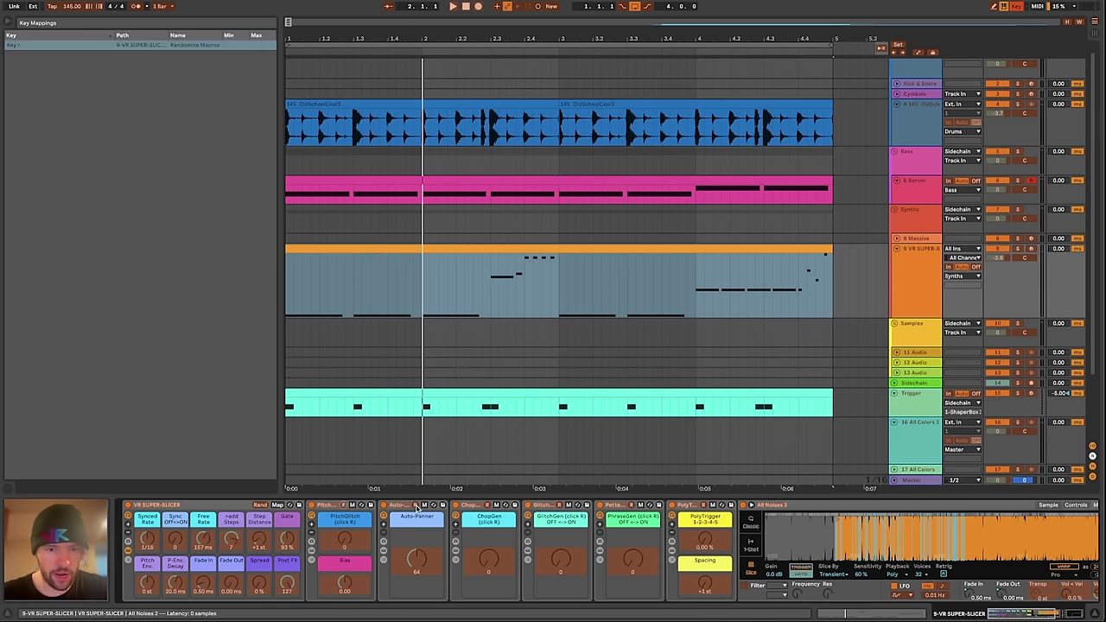
Assign the R key to the macro randomizers of the ChopGen, GlitchGen and PhraseGen racks and leave key mapping mode
left_click(486, 507)
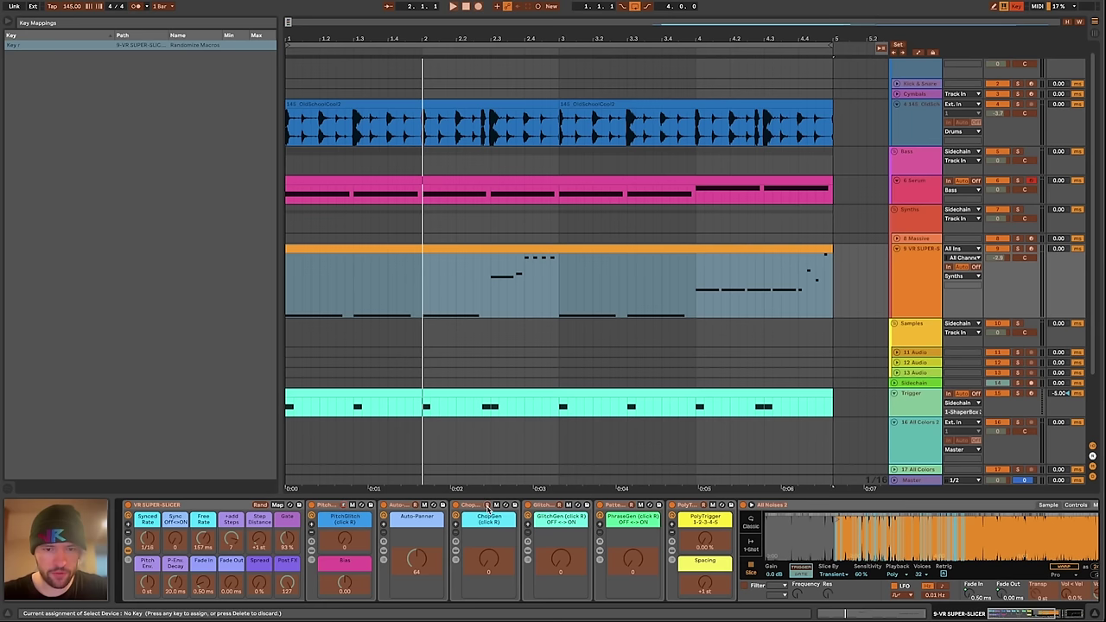
key("r")
left_click(563, 506)
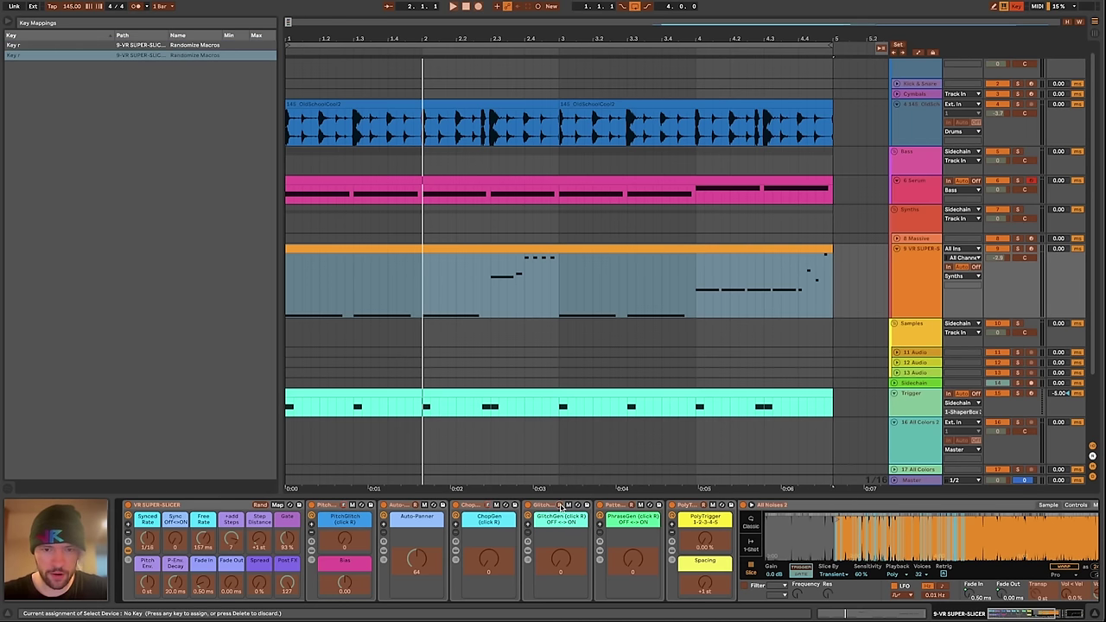
key("r")
left_click(632, 507)
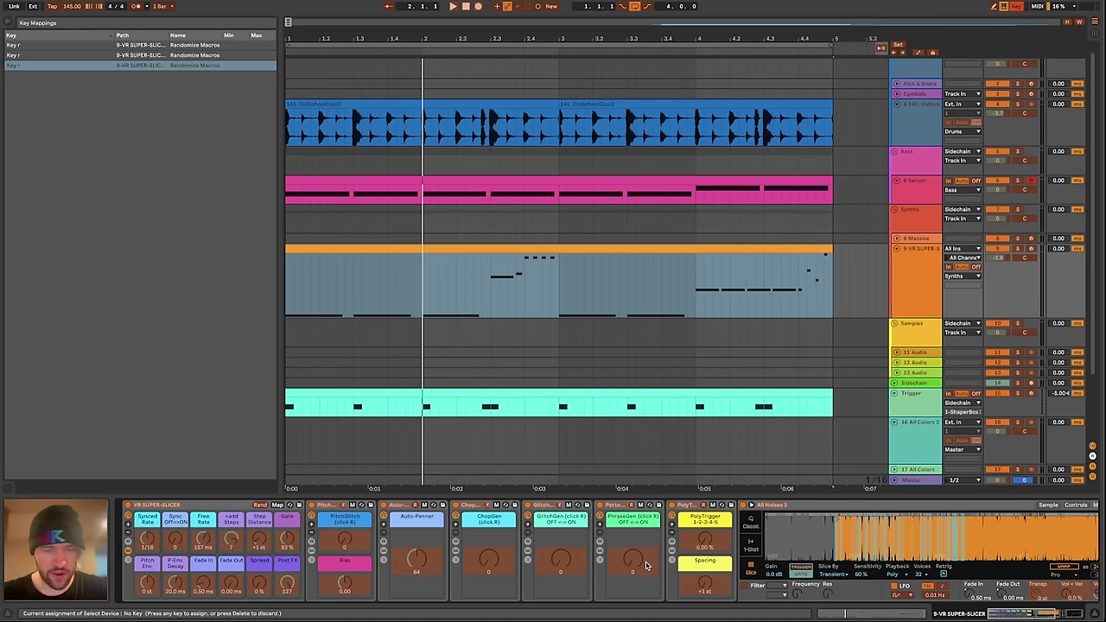
key("r")
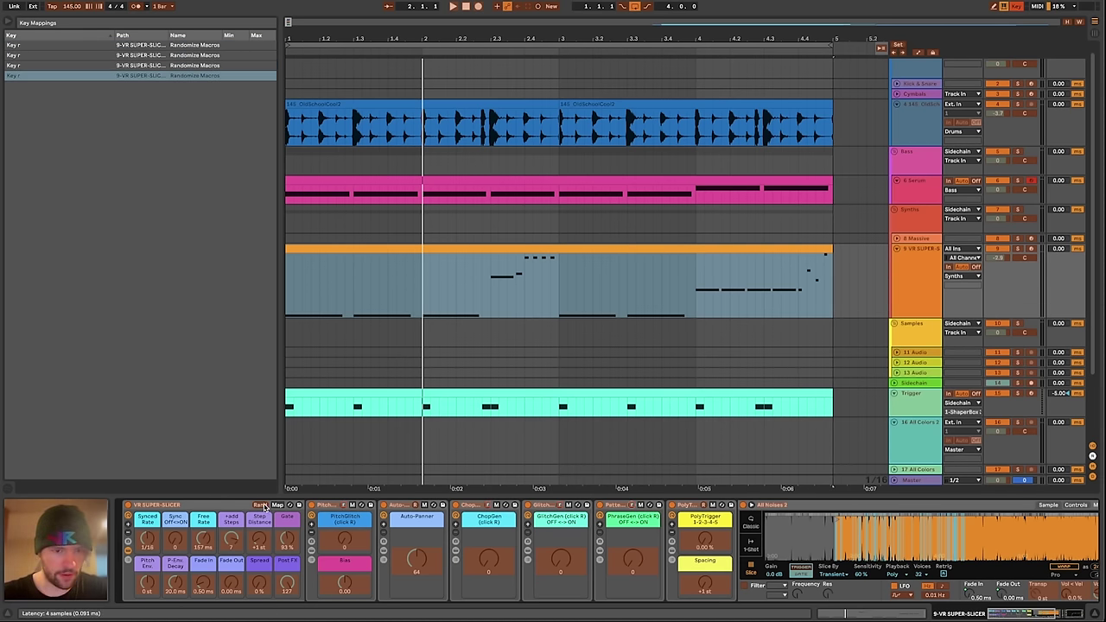
key("super+k")
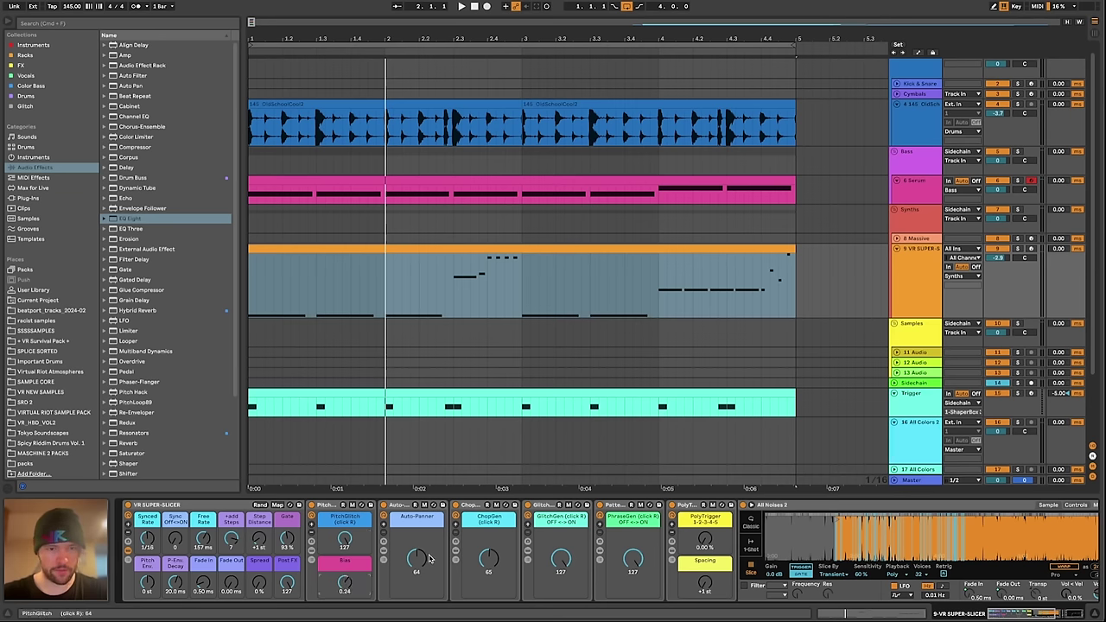
Audition the VR SUPER-SLICER loop repeatedly with the randomized rack macros, comparing GlitchGen at 0 and 127
left_click(406, 278)
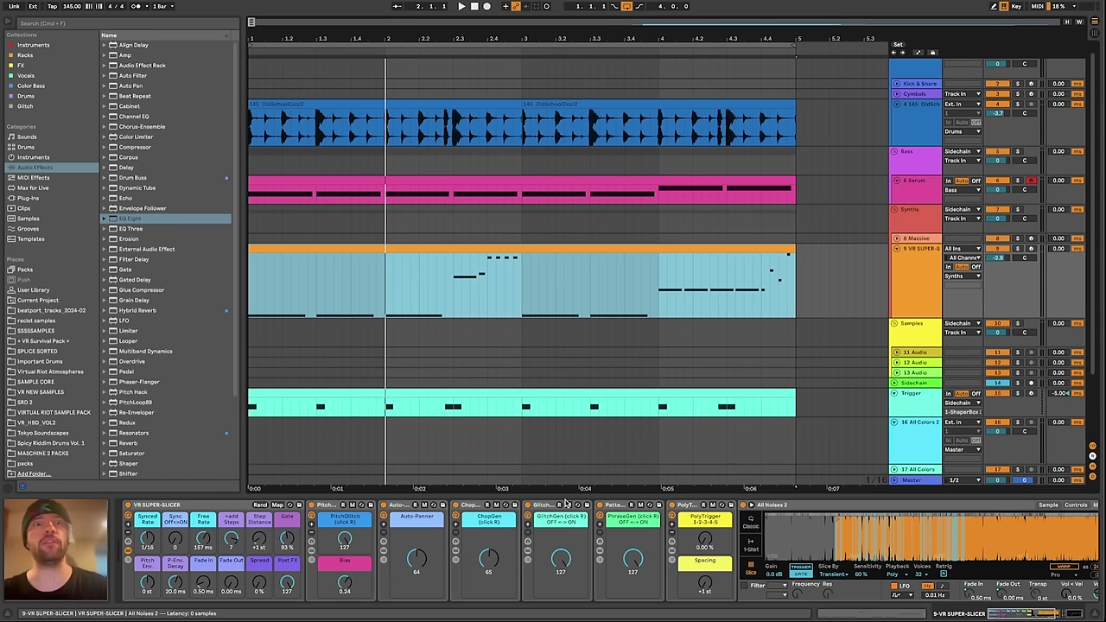
key("space")
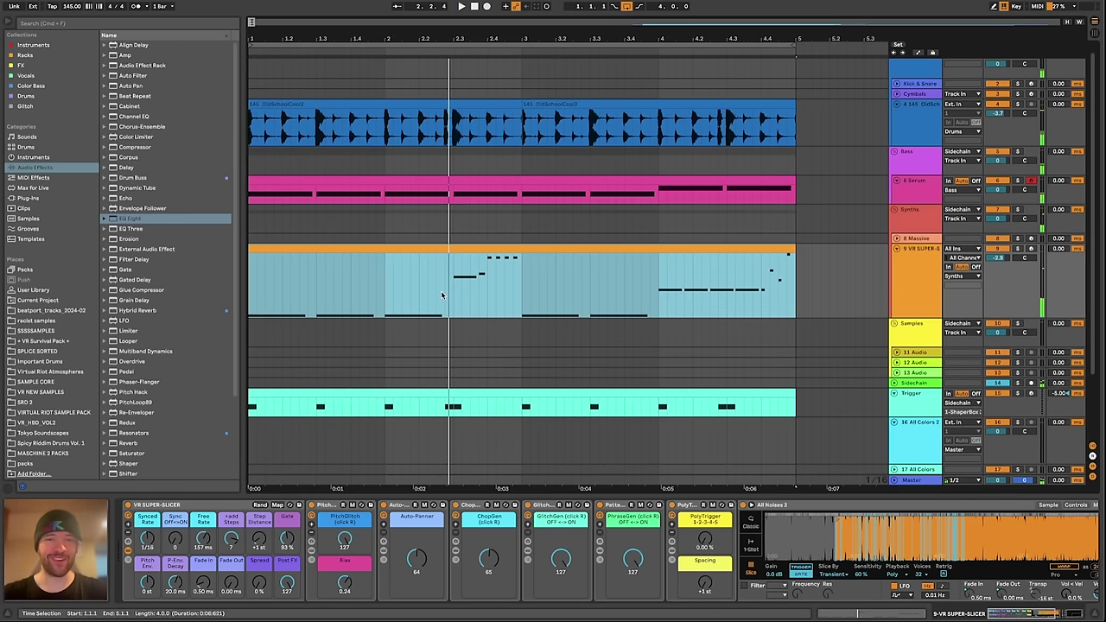
key("space")
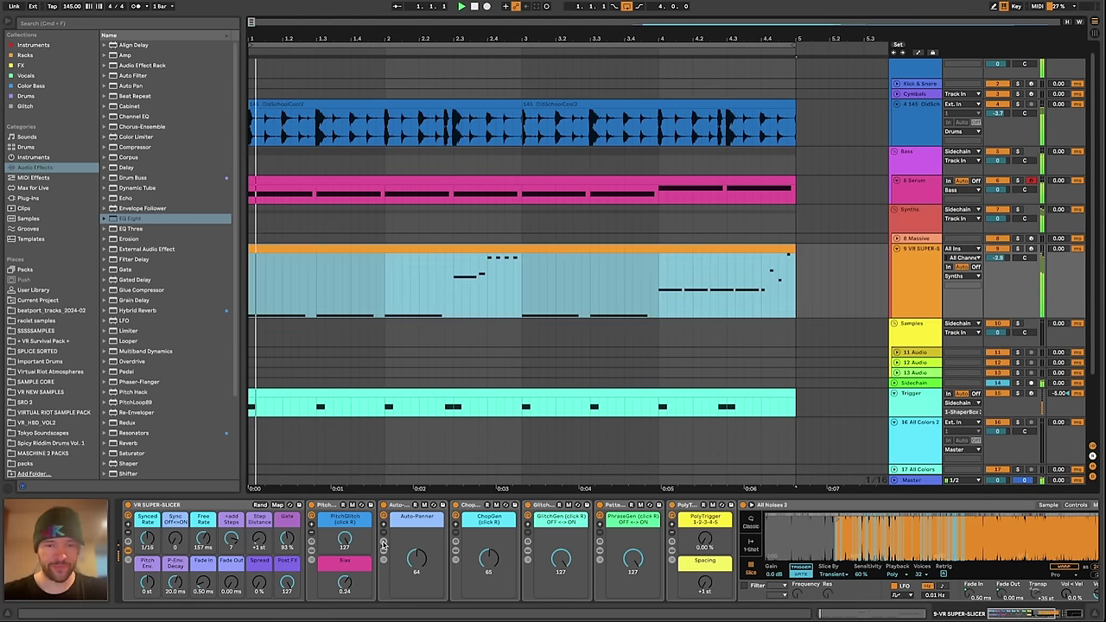
key("space")
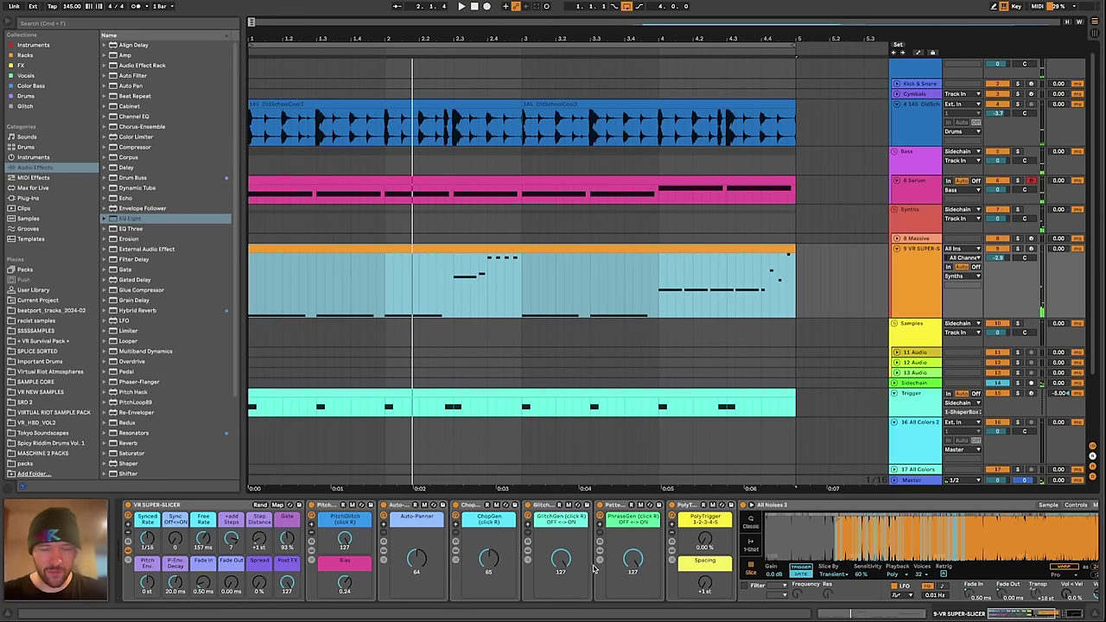
key("space")
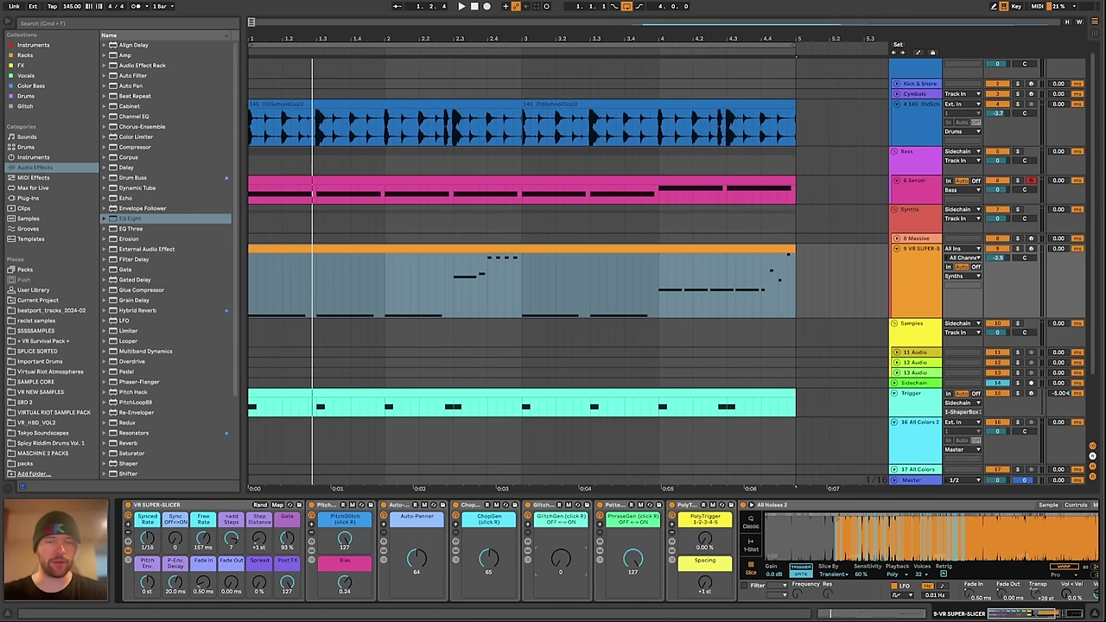
key("space")
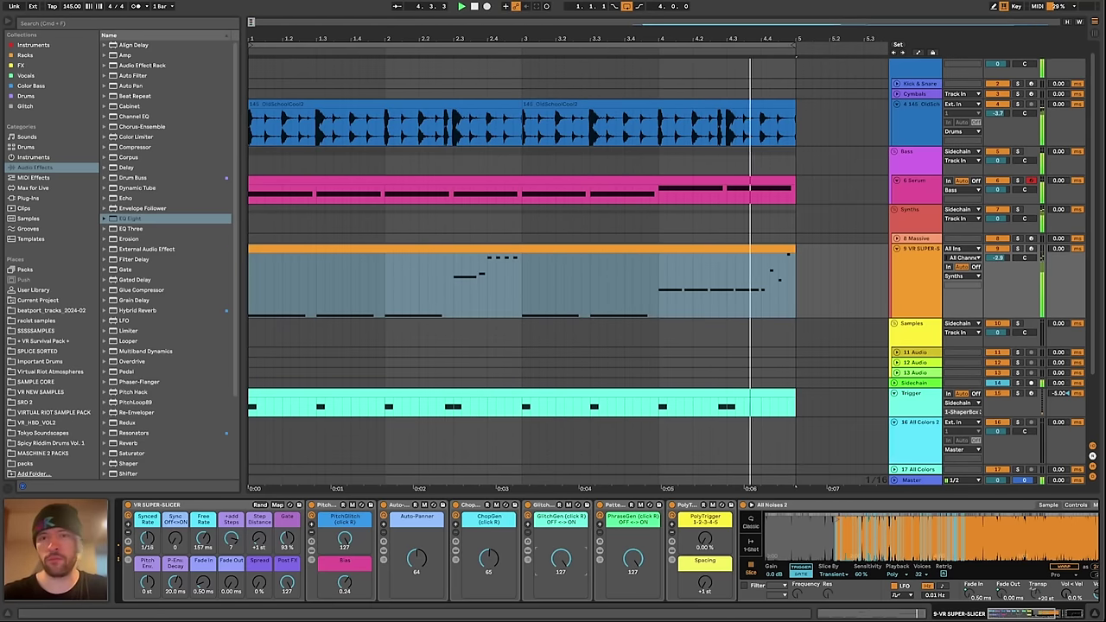
key("space")
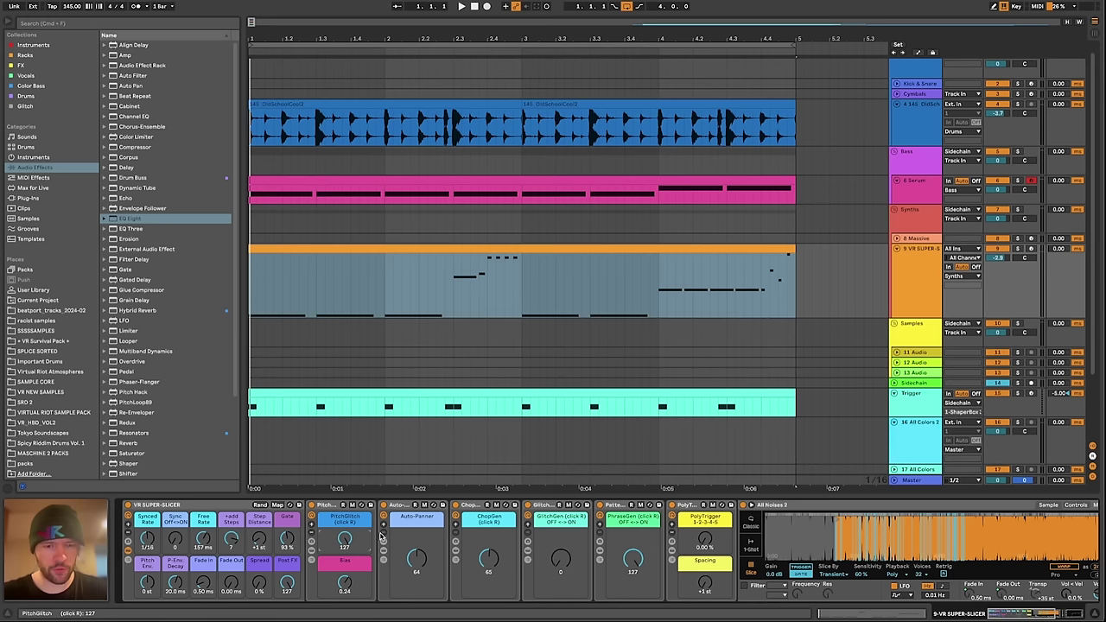
During loop playback, lower the VR SUPER-SLICER rack's +add Steps macro to 1 and set its Free Rate to 26.6 ms
key("space")
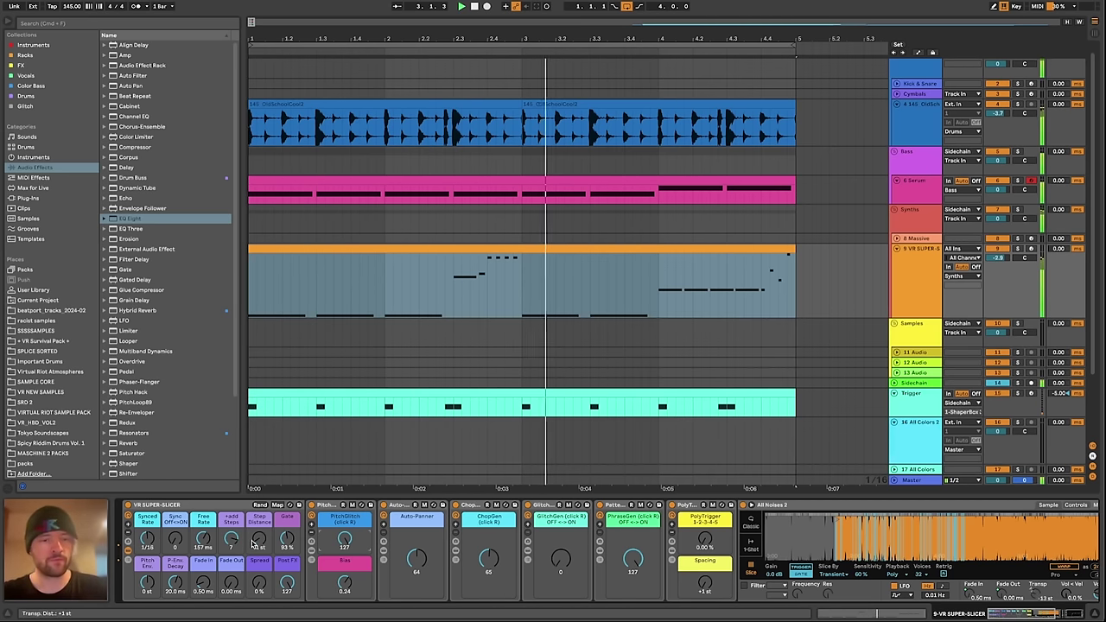
left_click_drag(231, 542, 230, 574)
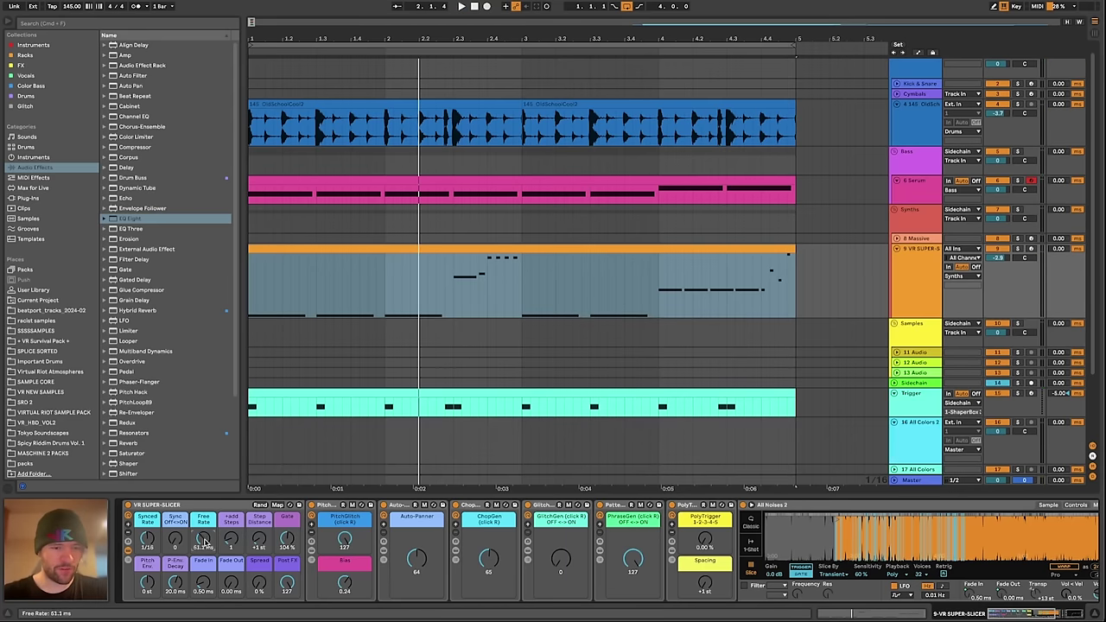
left_click_drag(204, 550, 210, 541)
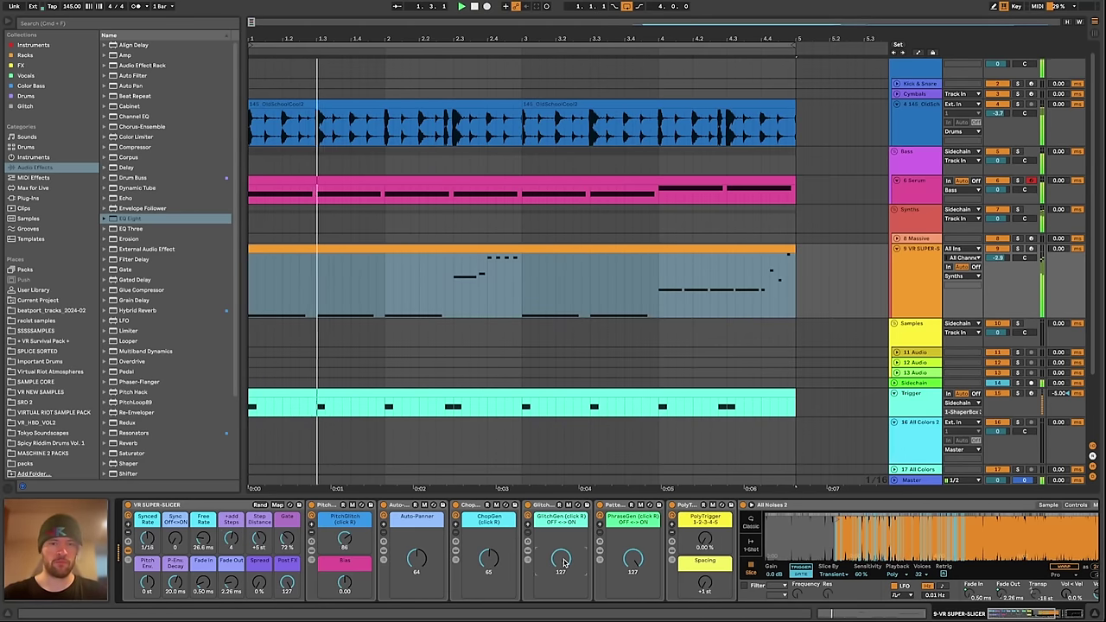
scroll(564, 562, "right", 5)
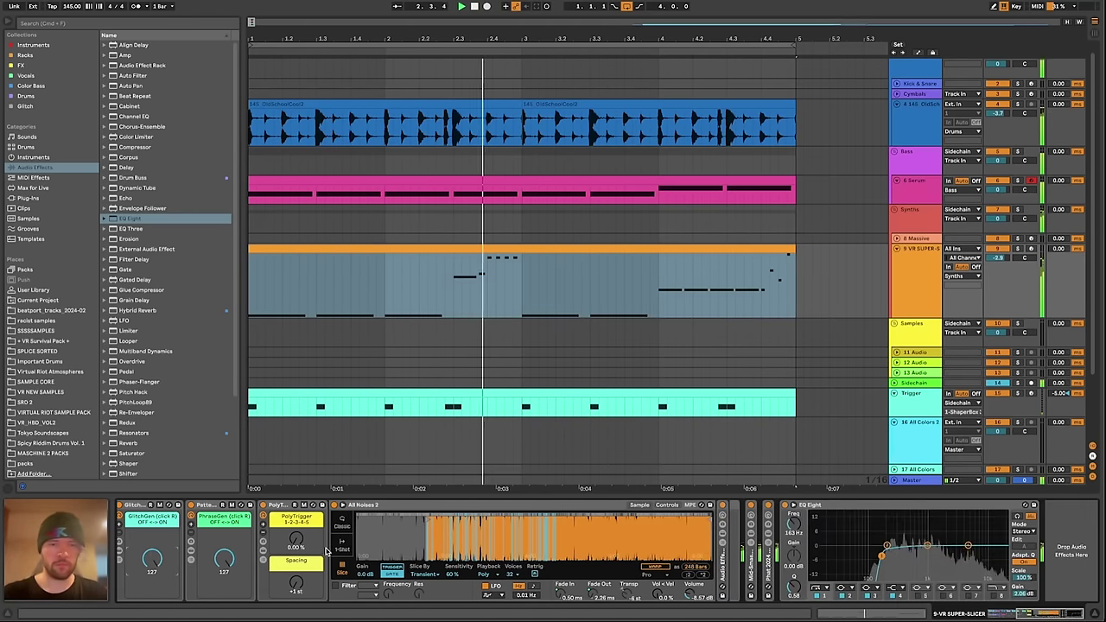
scroll(327, 551, "left", 8)
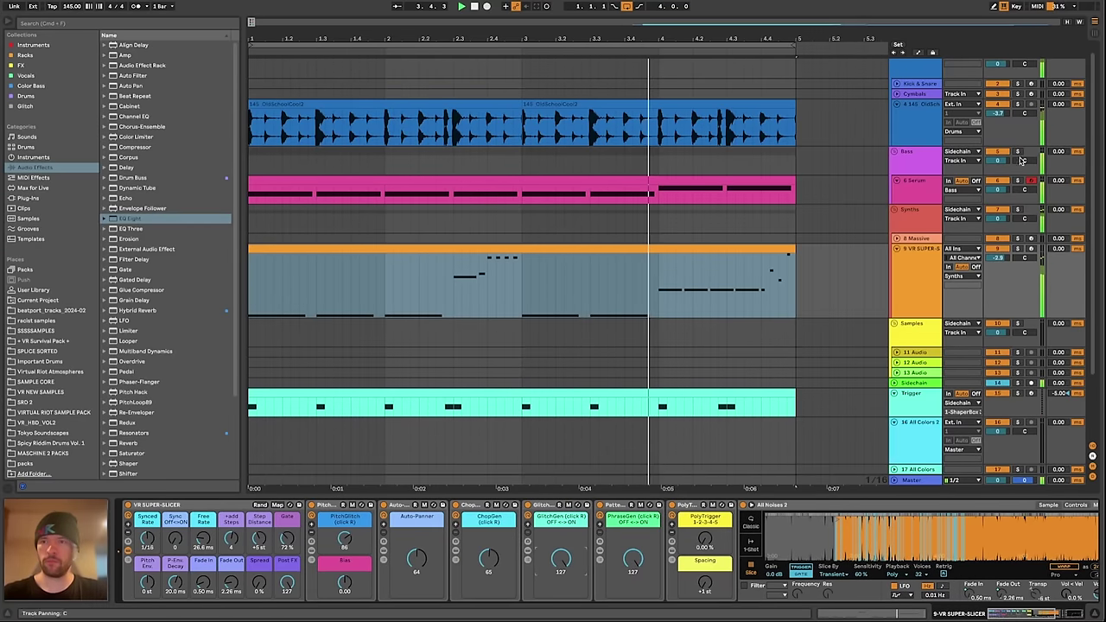
scroll(788, 521, "right", 4)
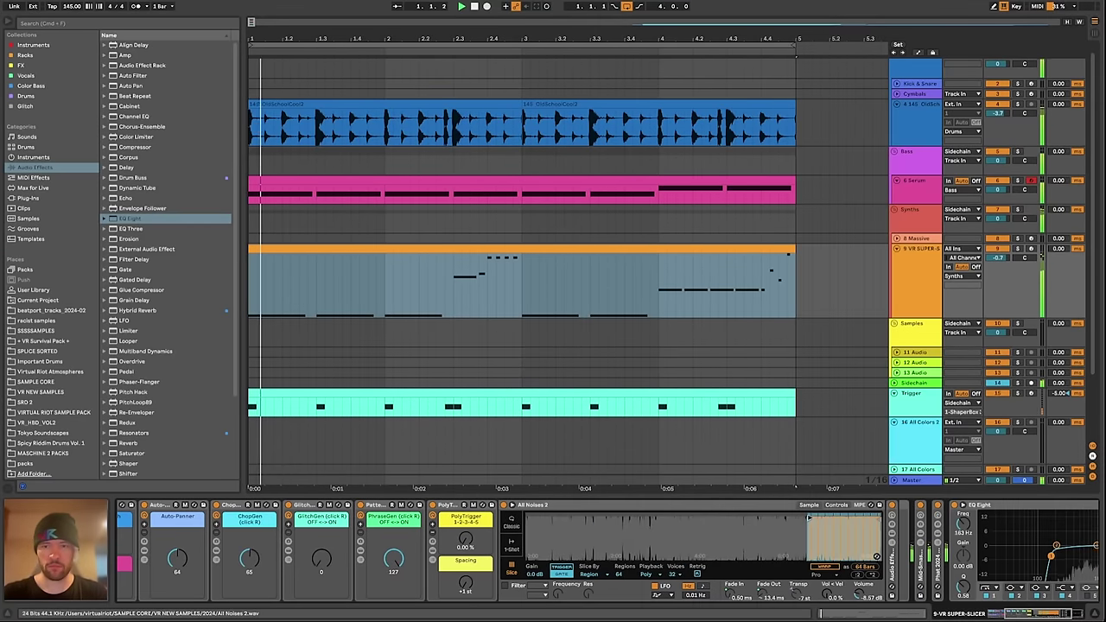
scroll(788, 520, "left", 8)
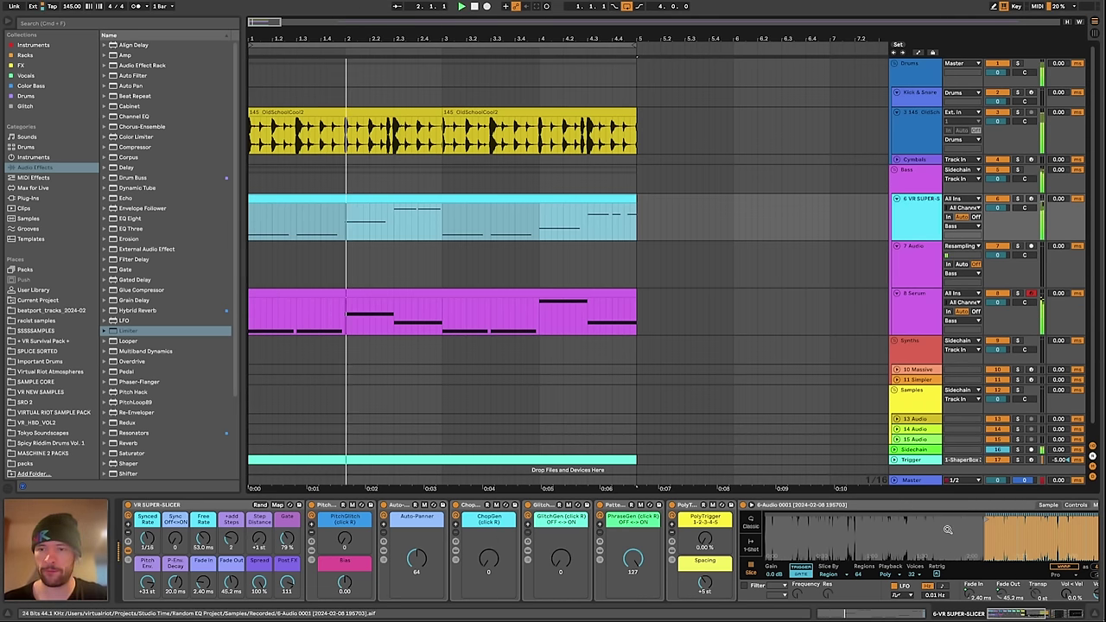
Inspect the device chains on the Master, Serum and VR SUPER-SLICER tracks
left_click(916, 481)
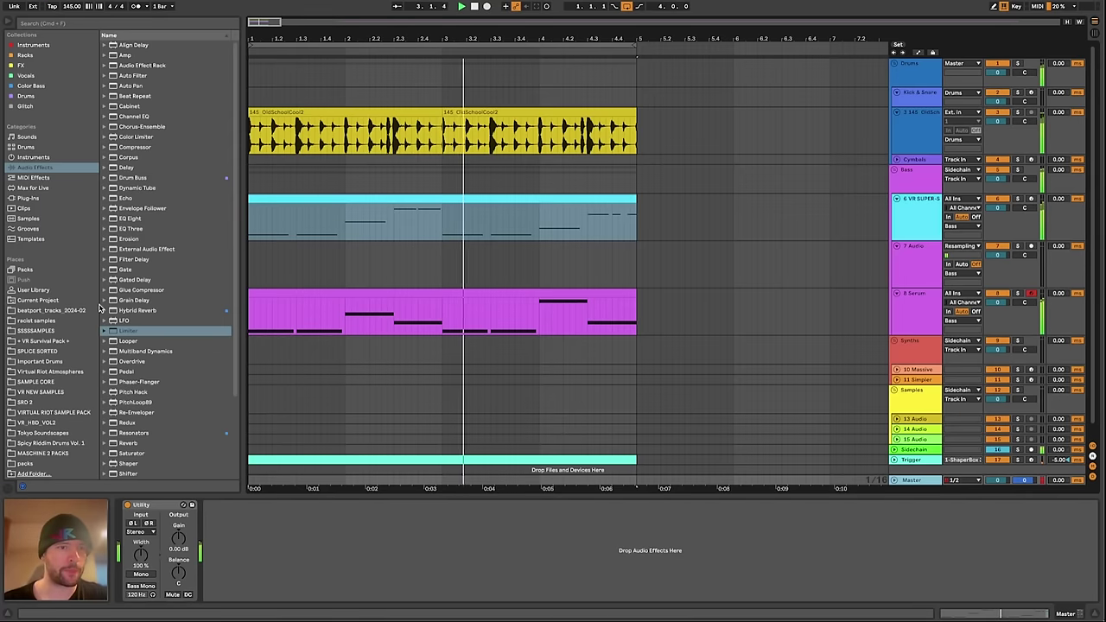
left_click(934, 293)
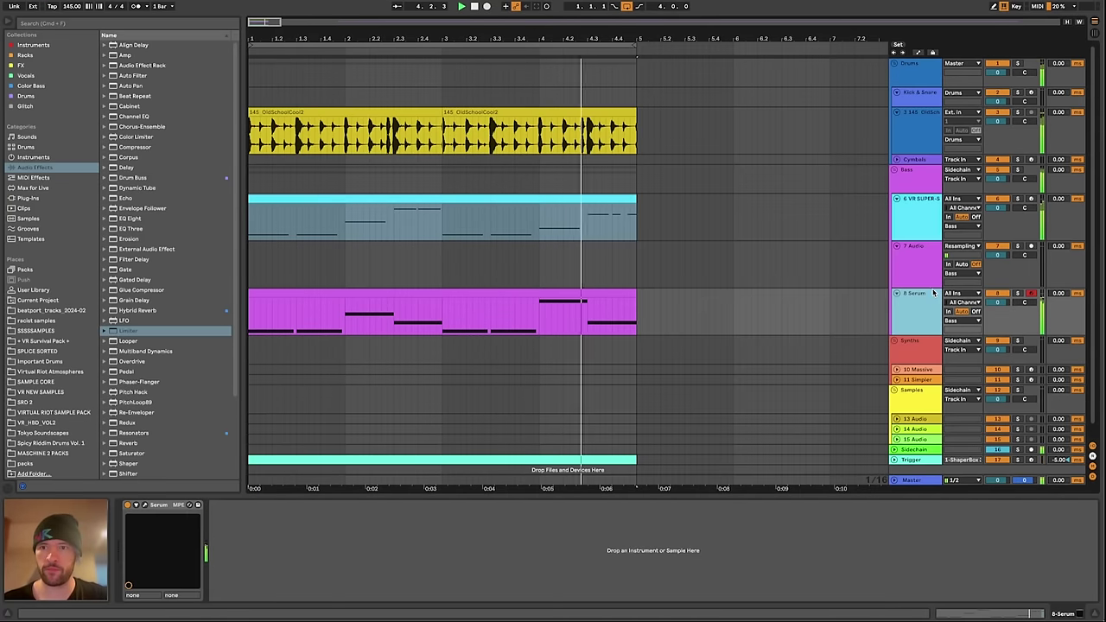
left_click(916, 216)
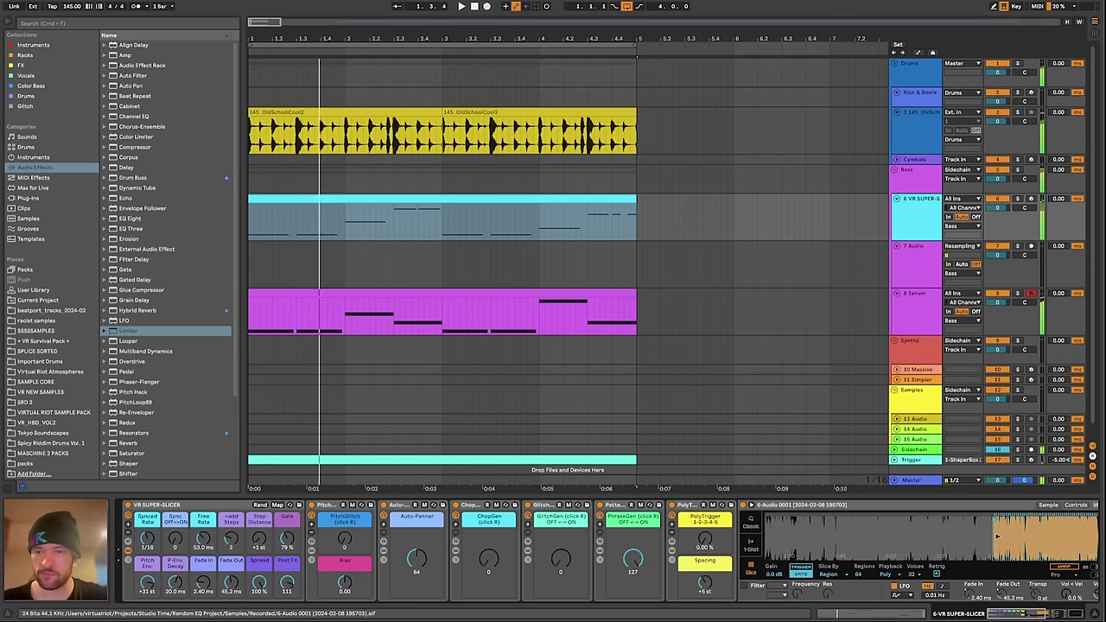
Move the start of the sliced sample region further along the recording and set the rack's Sync to 127
left_click(984, 537)
key("space")
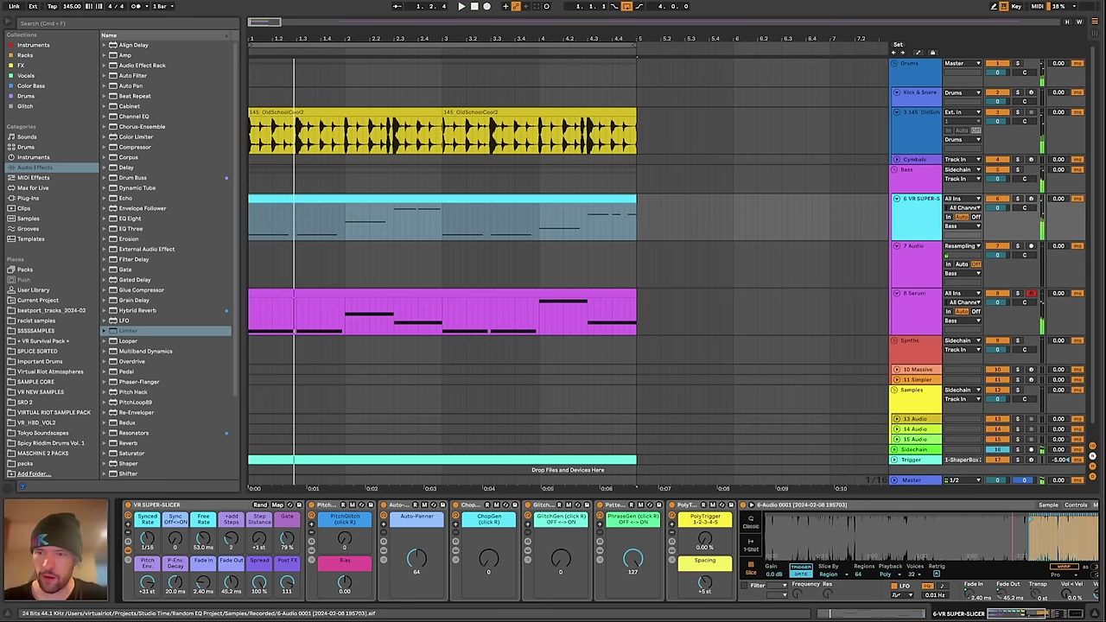
scroll(865, 528, "right", 4)
scroll(882, 557, "left", 5)
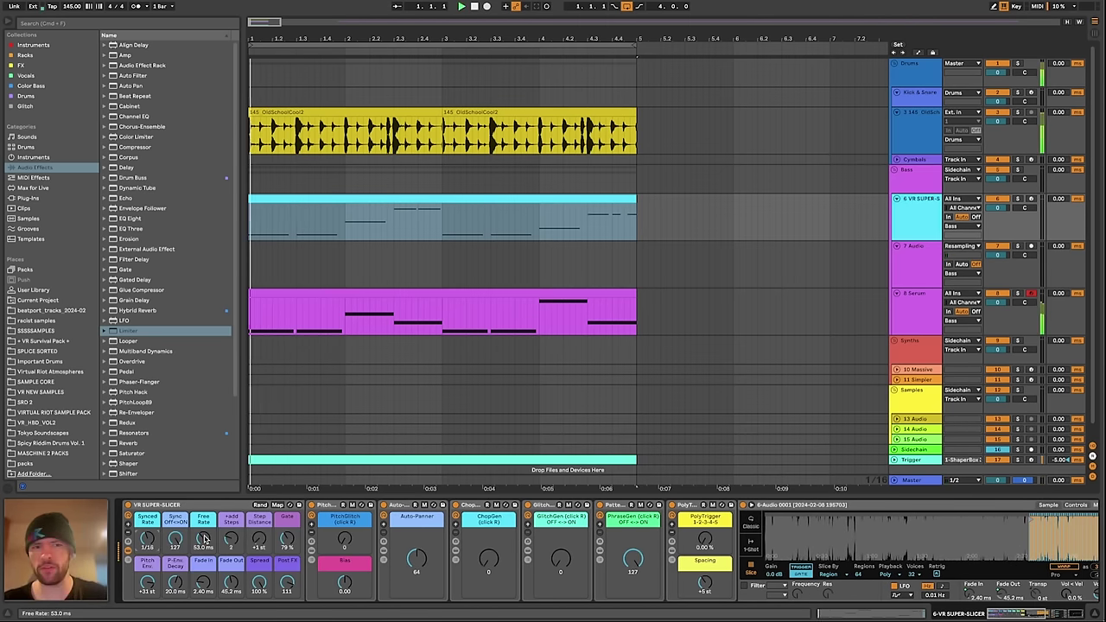
During playback, set the rack's Pitch Env to +25 st, P-Env Decay to 44.5 ms and Gate to 84 %
key("space")
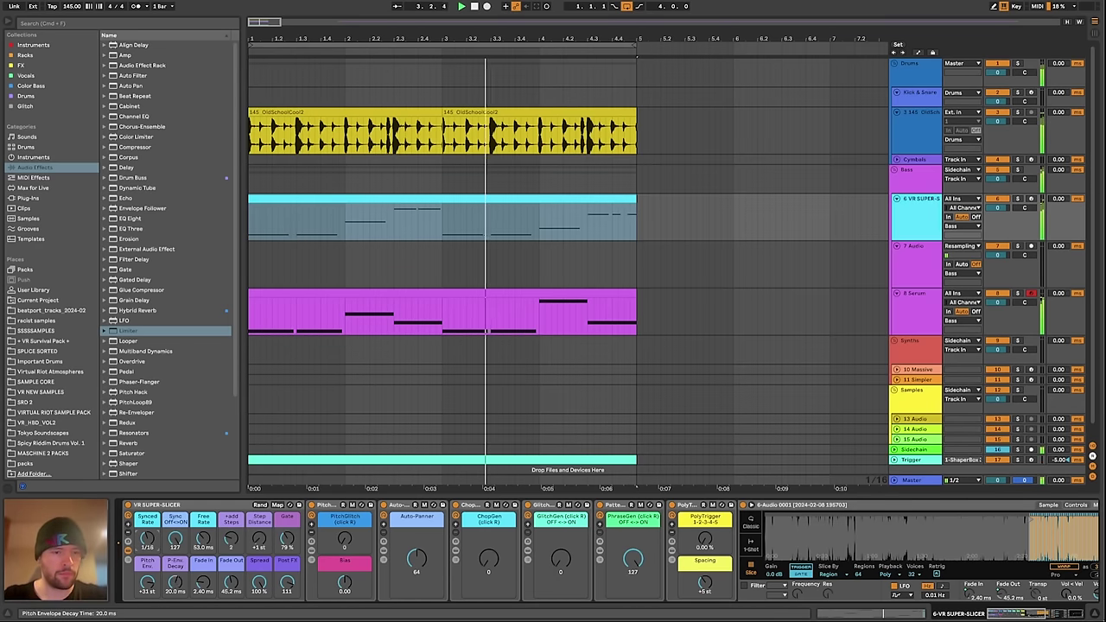
left_click_drag(176, 585, 147, 589)
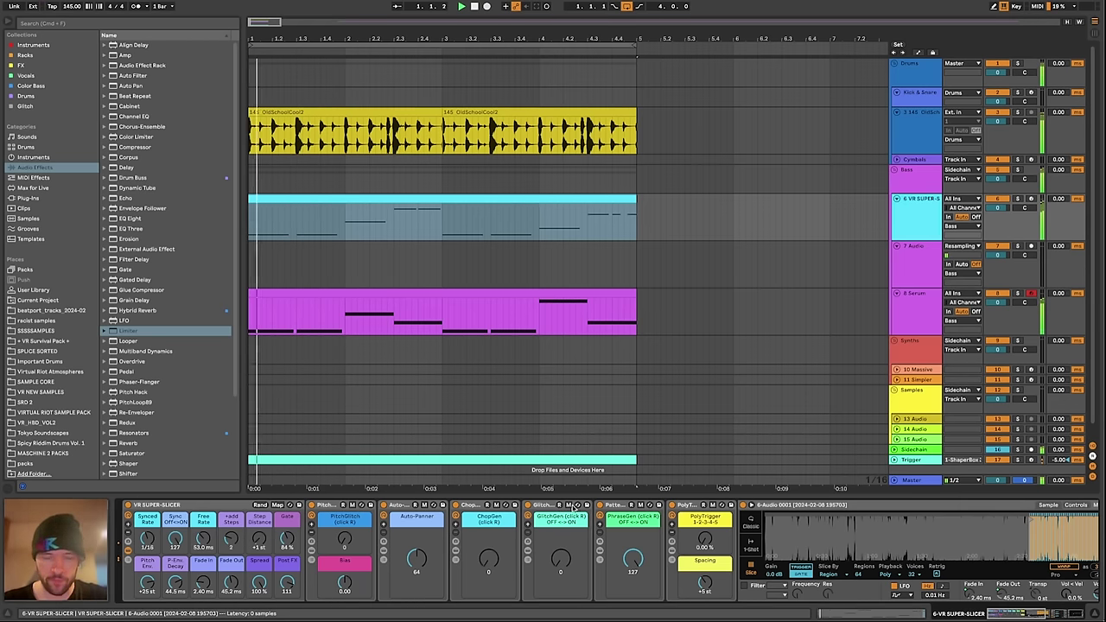
scroll(561, 506, "right", 3)
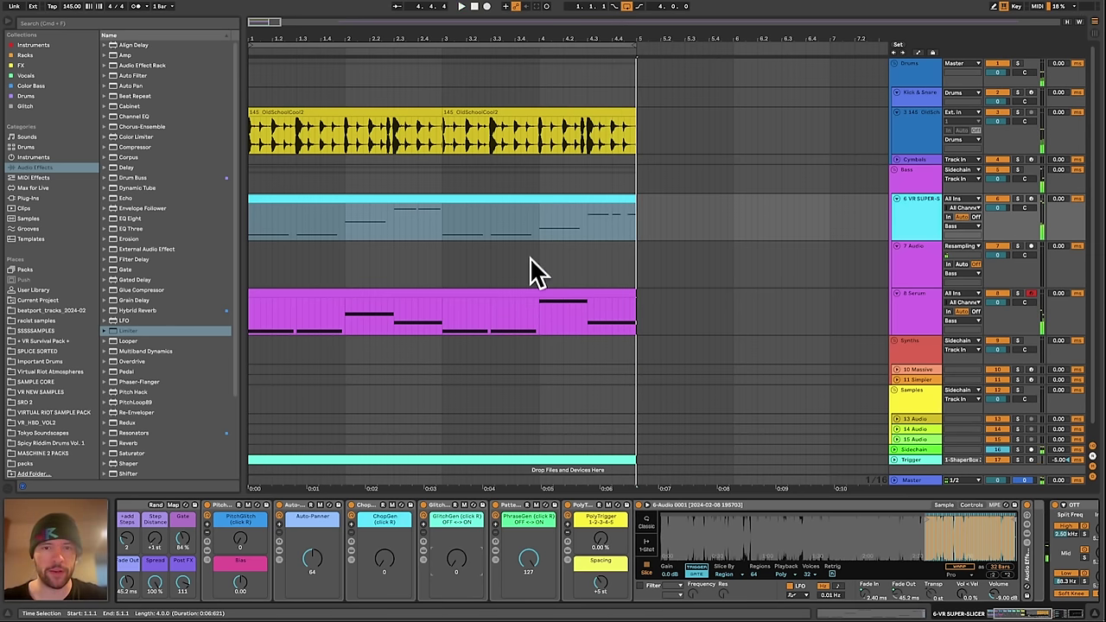
key("space")
Open the VR SUPER-SLICER MIDI clip for editing, raise the note at the start of bar 4 to B1, and audition it
left_click(542, 217)
mouse_move(538, 215)
left_mouse_down()
mouse_move(629, 215)
mouse_move(536, 214)
left_mouse_up()
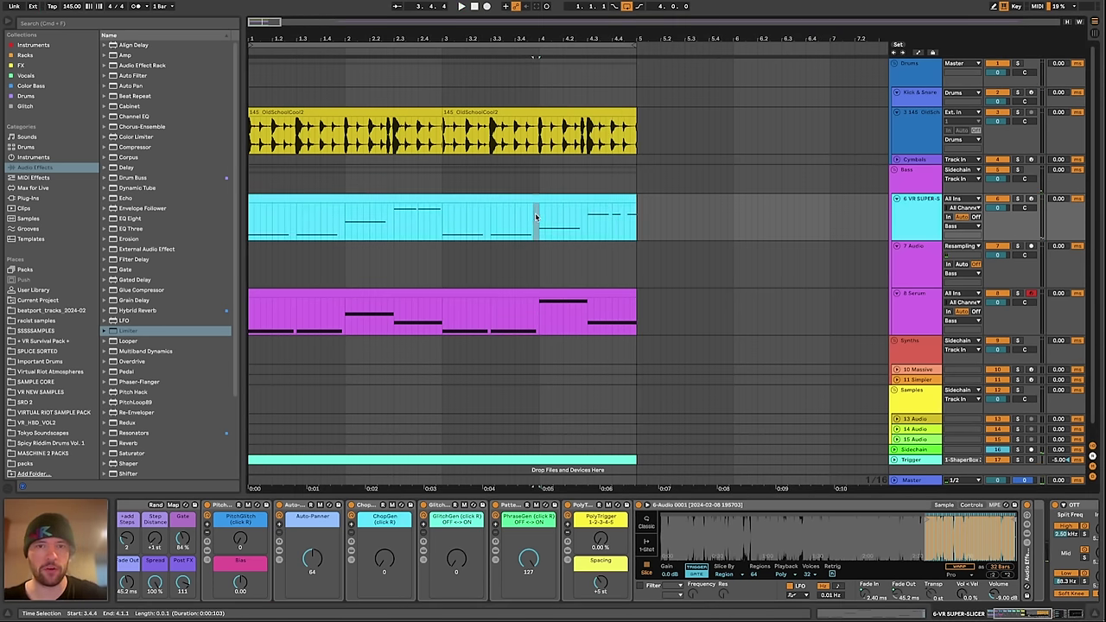
double_click(536, 213)
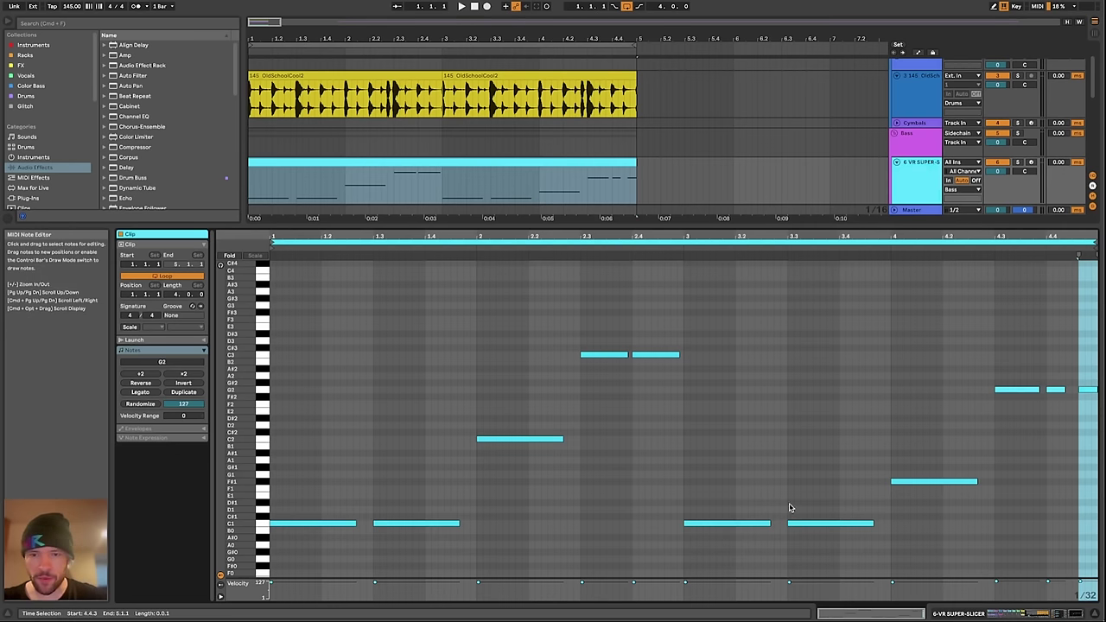
left_click_drag(908, 404, 942, 510)
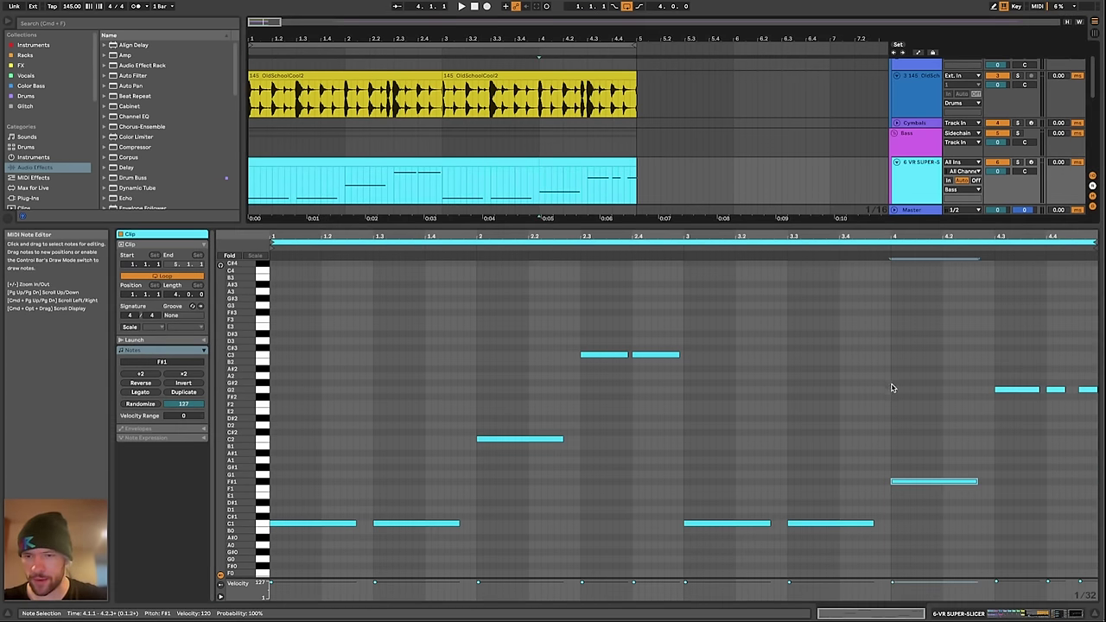
key("Up")
key("Up")
key("Up")
key("Up")
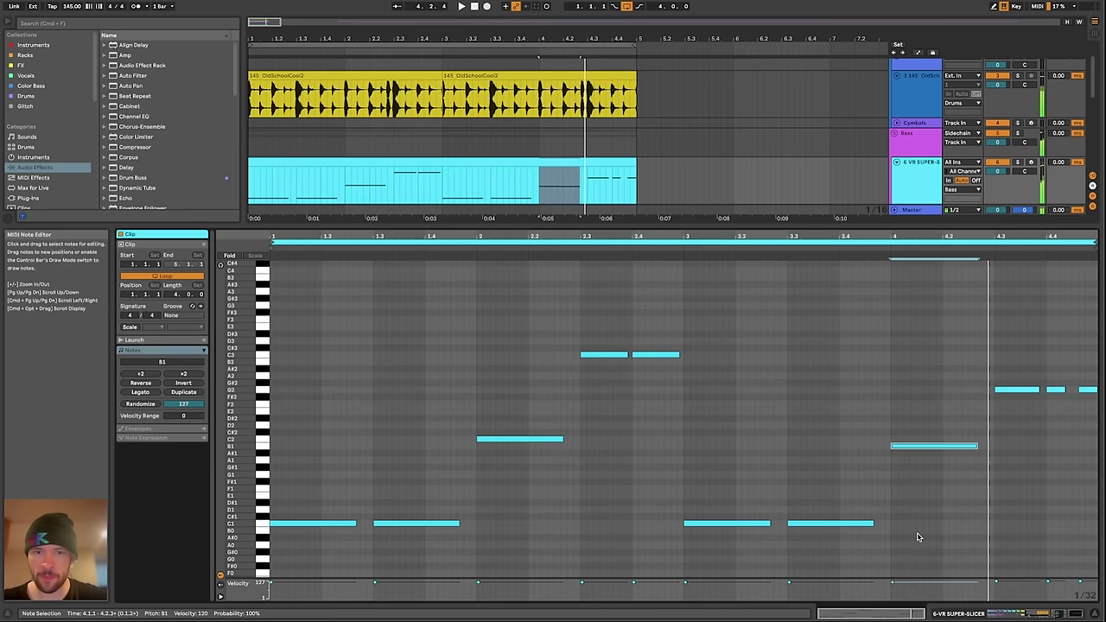
key("space")
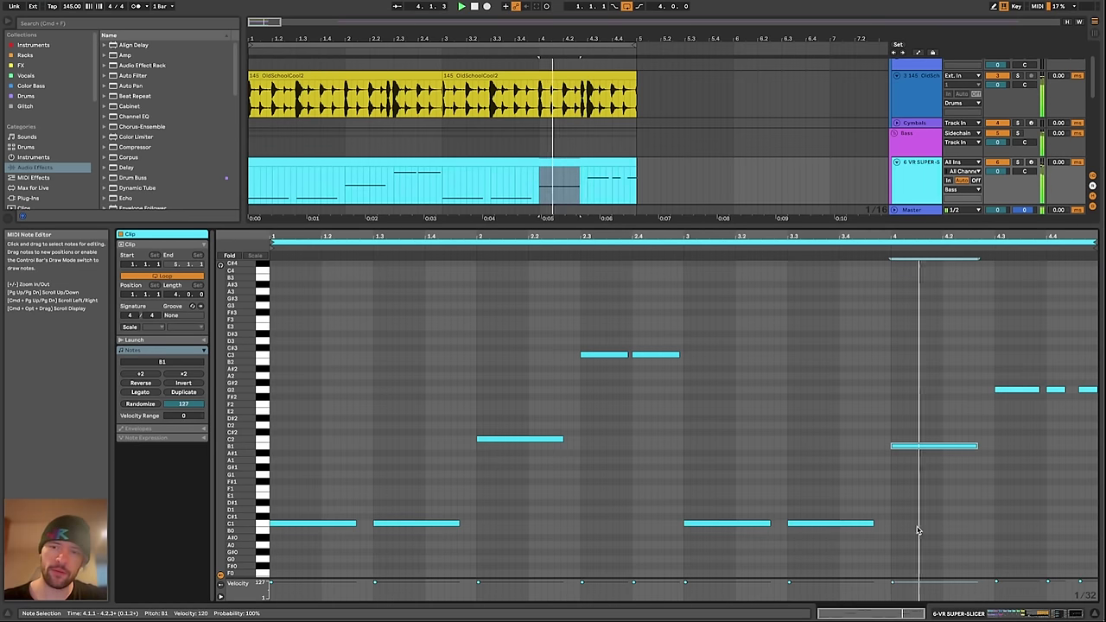
Transpose the last three notes of bar 4 up to A2 and audition them
left_click_drag(1005, 316, 1100, 482)
key("Up")
key("Up")
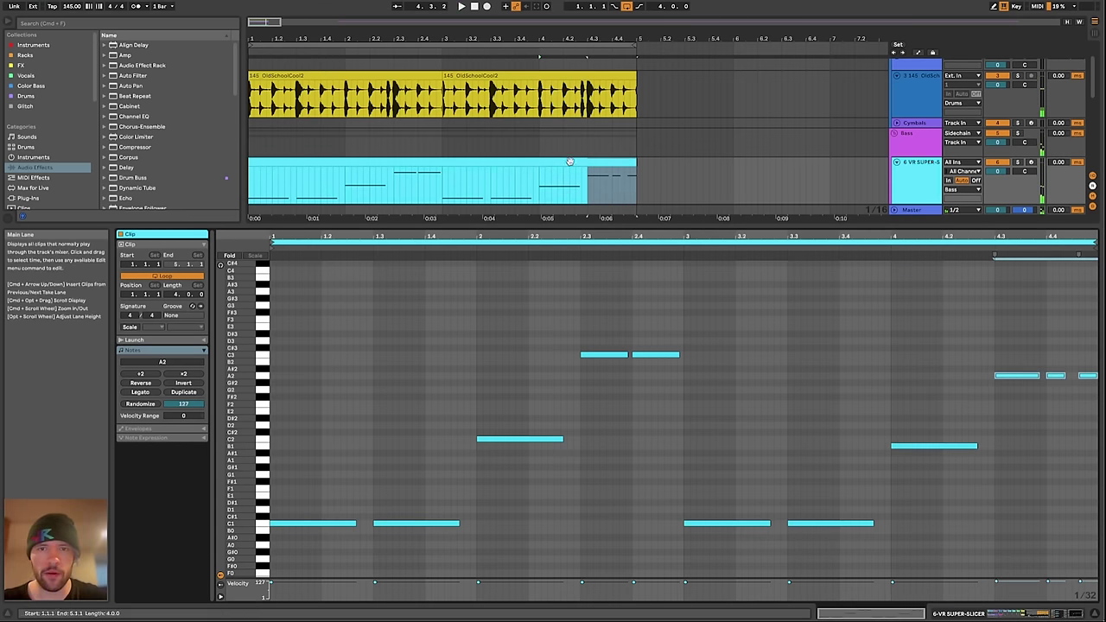
left_click(584, 188)
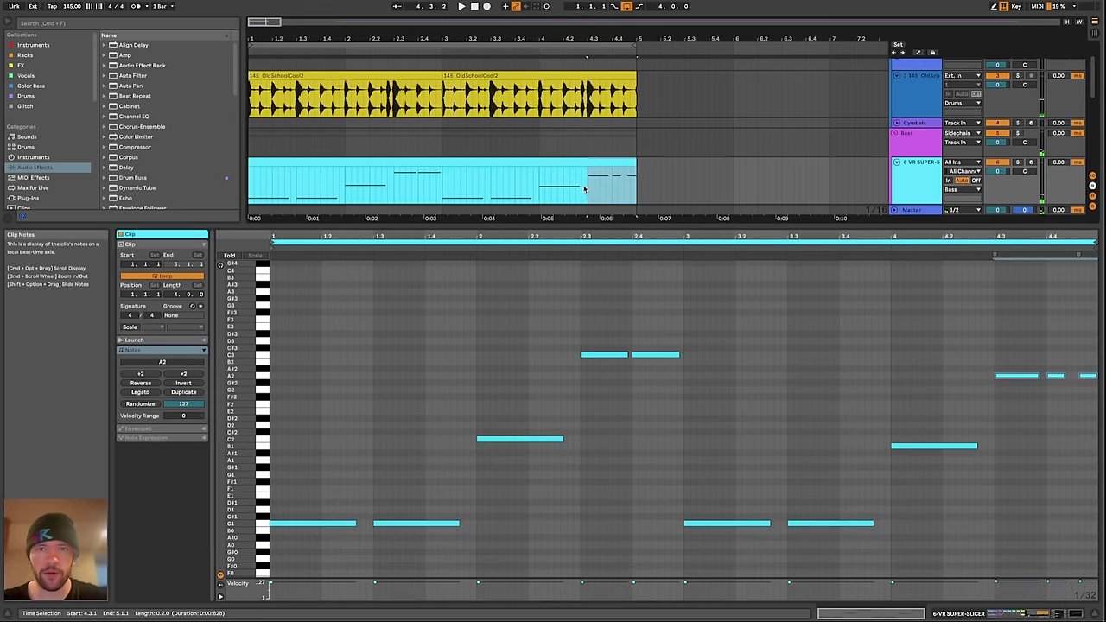
left_click_drag(1000, 348, 1104, 439)
key("space")
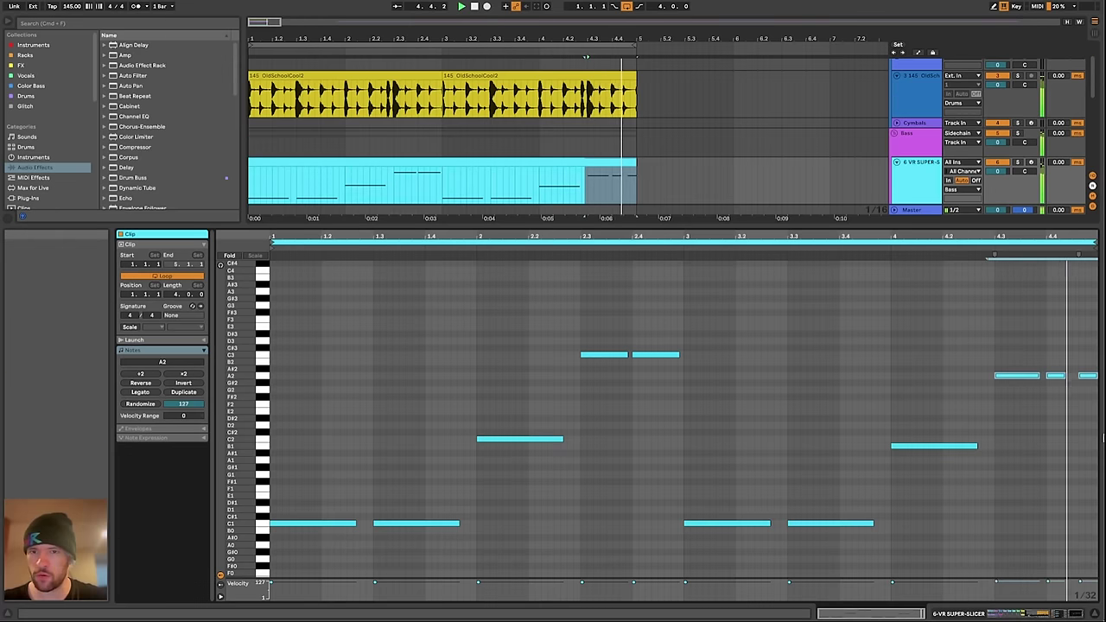
key("space")
Replace the last two notes of bar 4 with a rising run of four short notes, A#2, B2, C3 and C#3, from 4.4.1
key("shift+Up")
key("shift+Down")
key("Up")
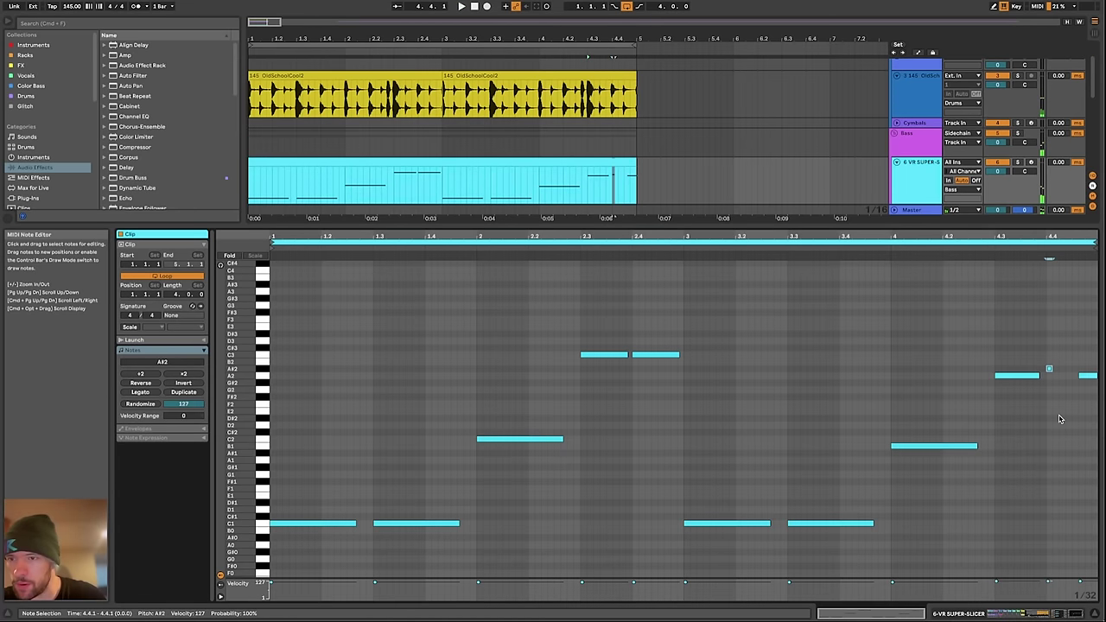
key("super+d")
key("Right")
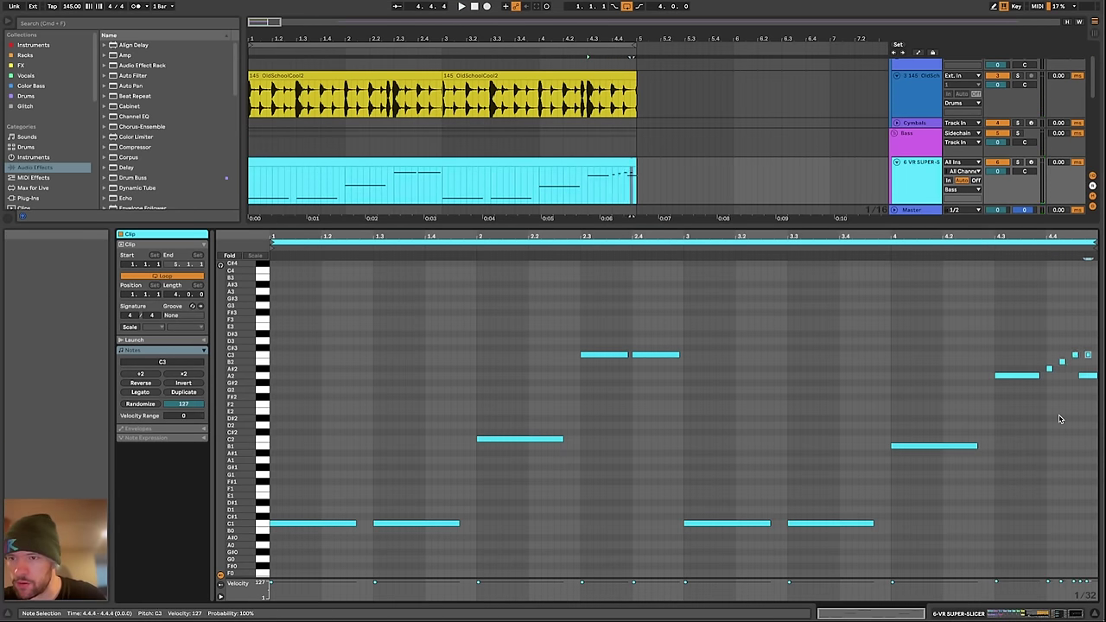
left_click(1083, 377)
key("Delete")
key("space")
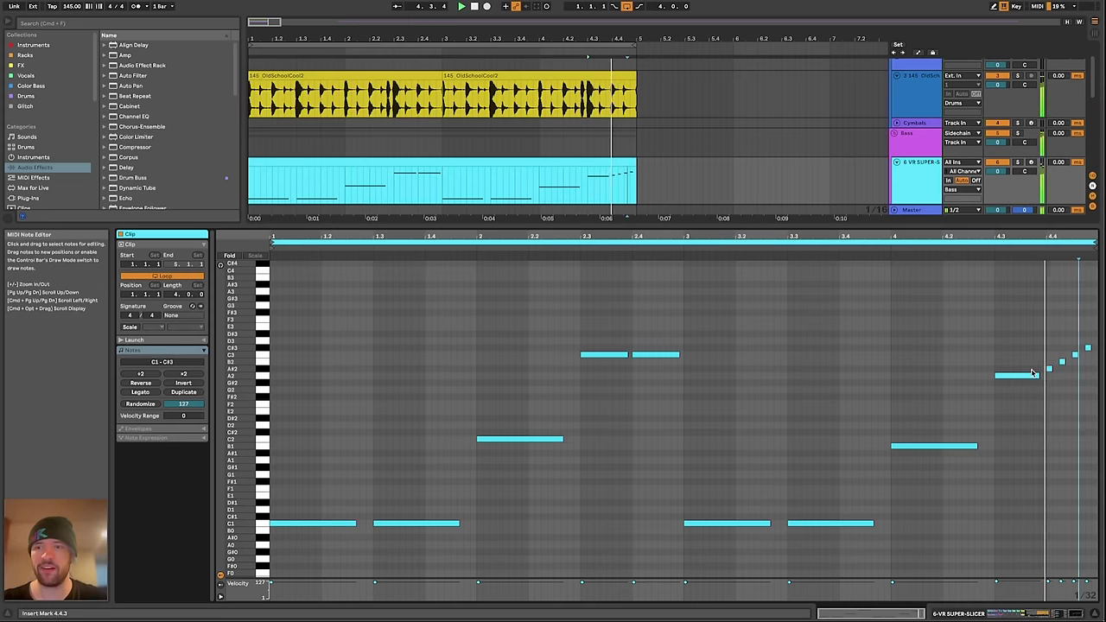
Lower the four-note rising run by an octave to A#1–C#2 and audition it
key("space")
left_click_drag(1020, 335, 1104, 421)
key("shift+Down")
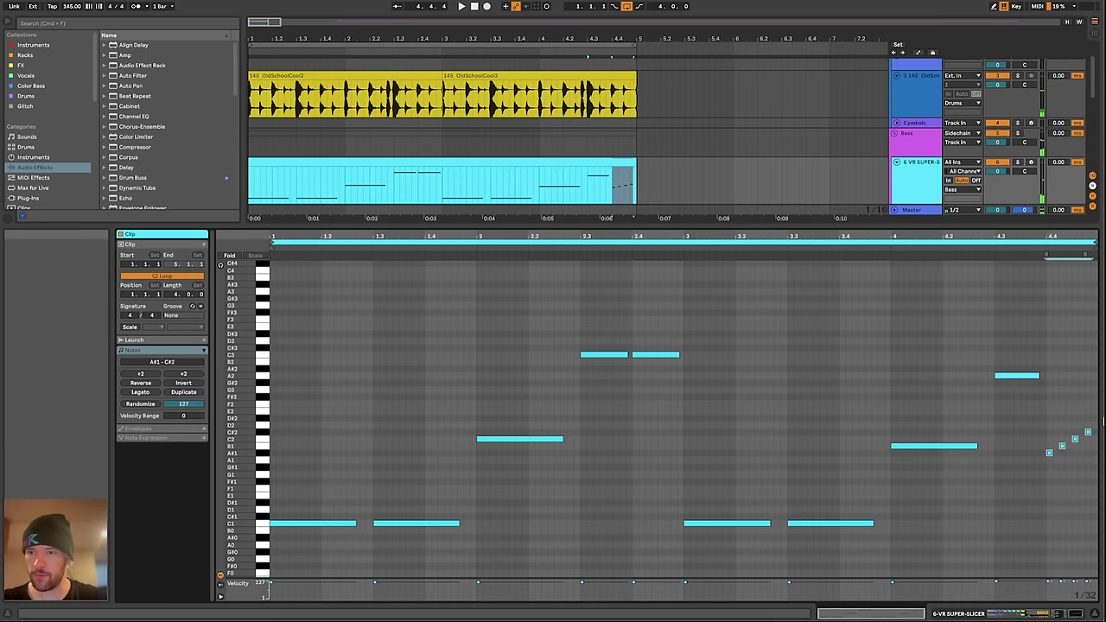
key("space")
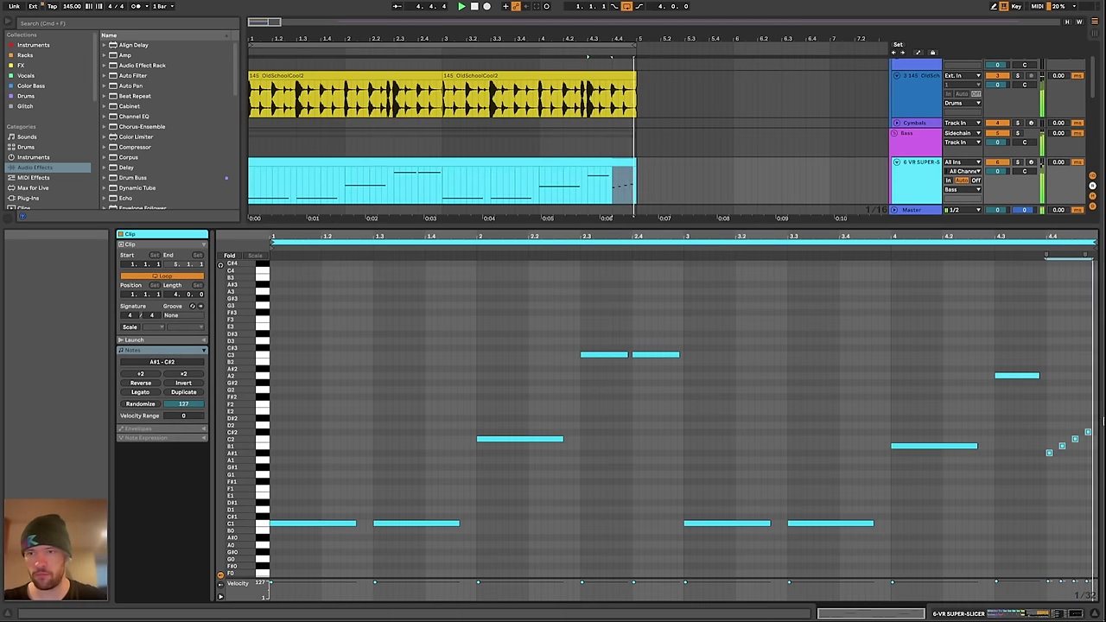
key("space")
key("shift+Down")
key("space")
key("space")
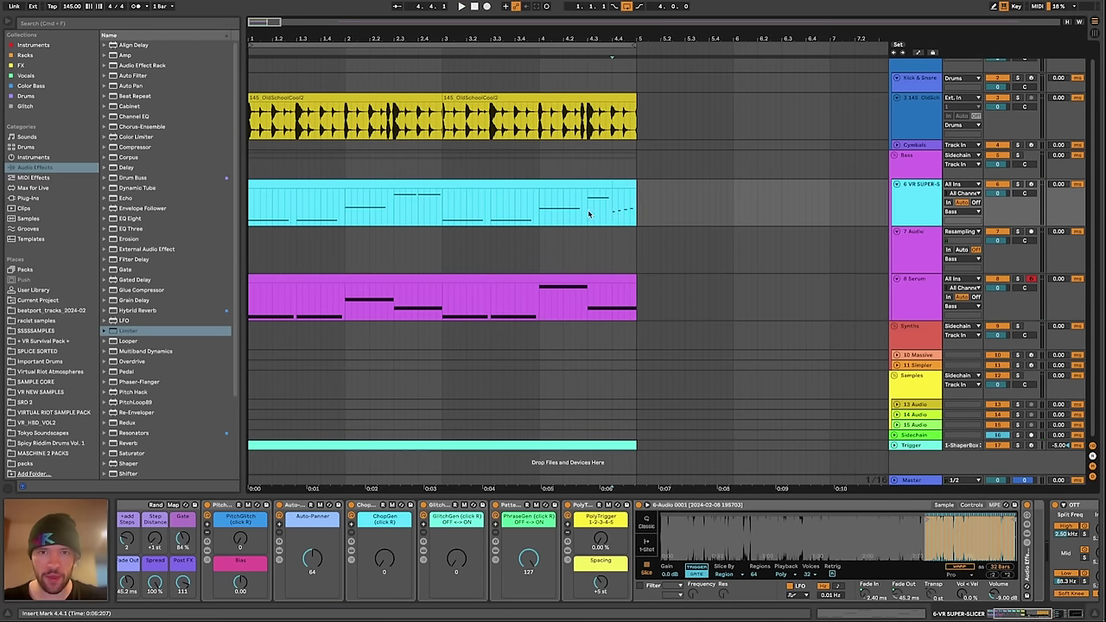
Set the VR SUPER-SLICER rack's Fade Out to 1.95 ms and Gate to 76 % while auditioning the loop
scroll(245, 589, "left", 3)
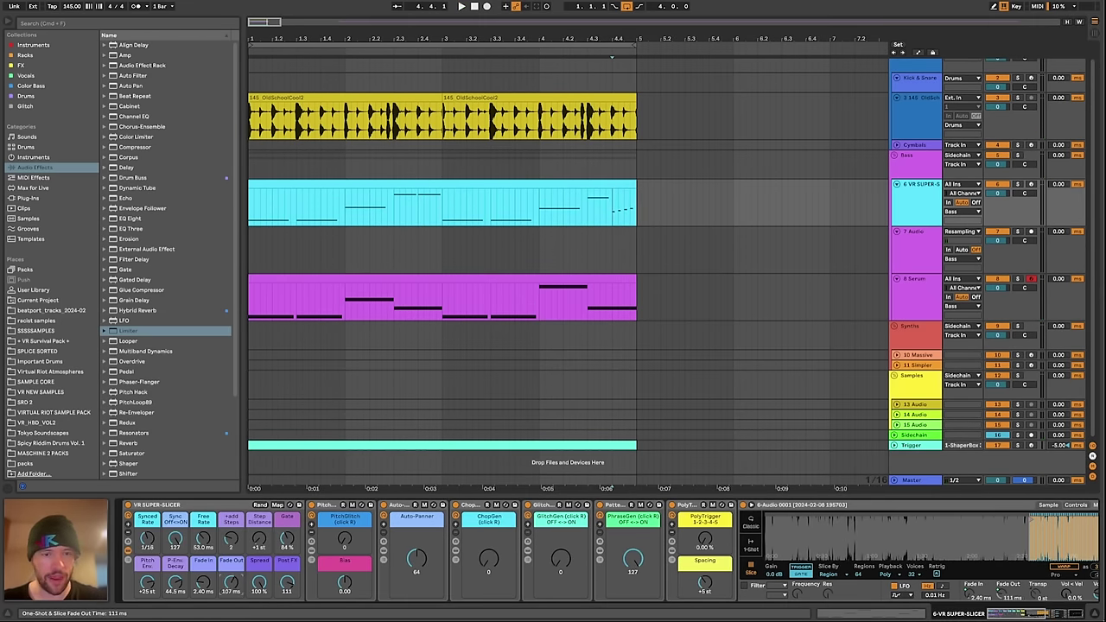
key("space")
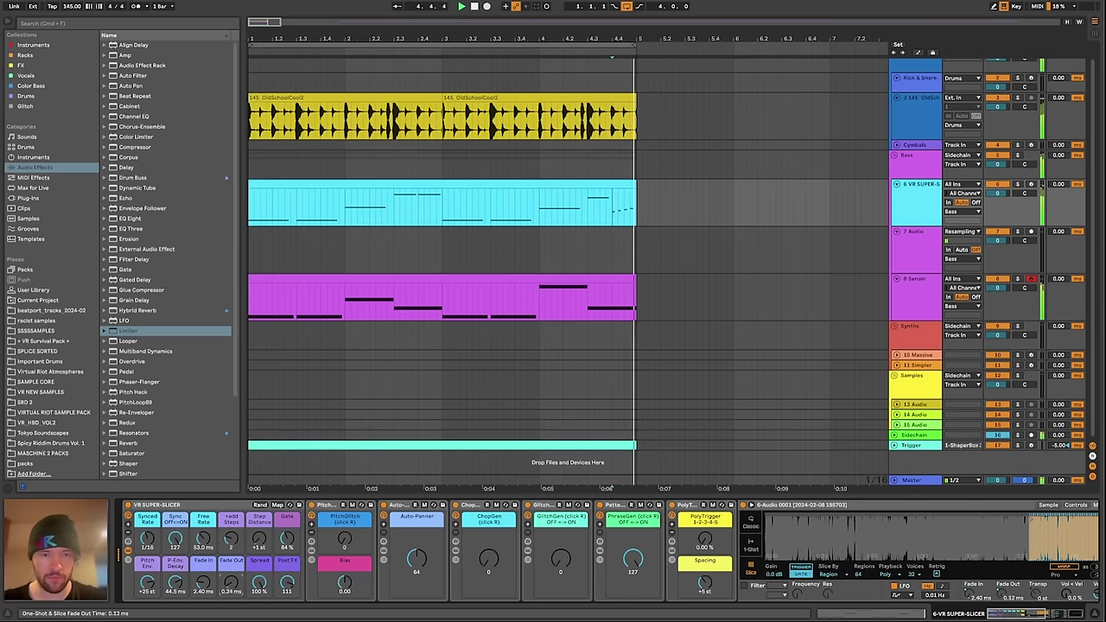
key("space")
key("space")
key("space")
left_click_drag(287, 539, 287, 533)
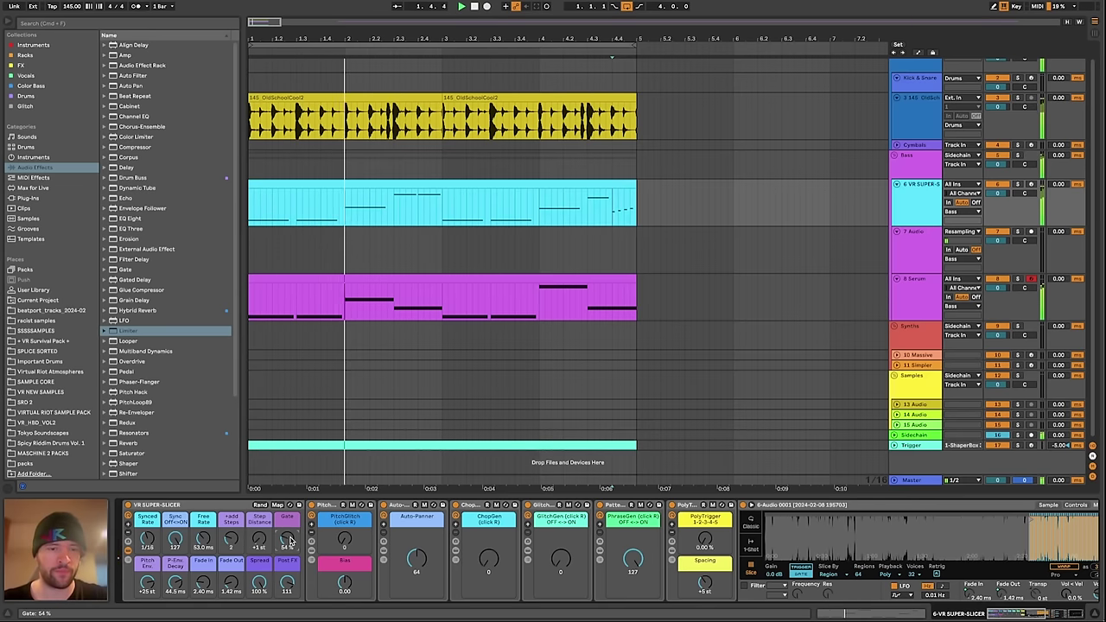
left_click_drag(289, 538, 290, 542)
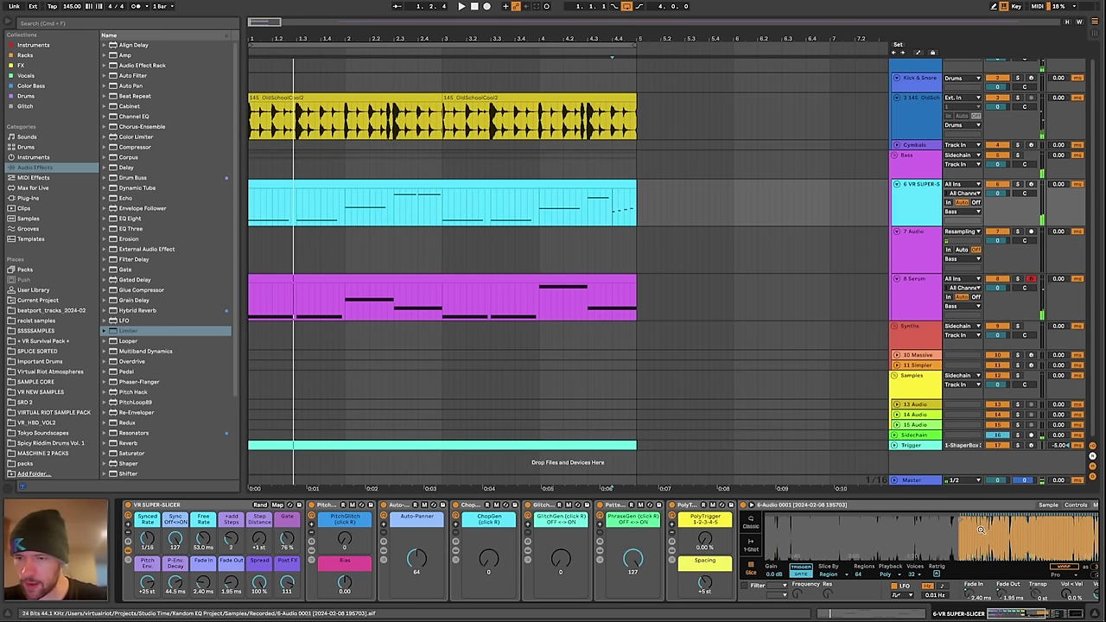
Shift the sample's slice region and set PolyTrigger to 1.93 % with Spacing at +10 st
left_click_drag(981, 531, 854, 531)
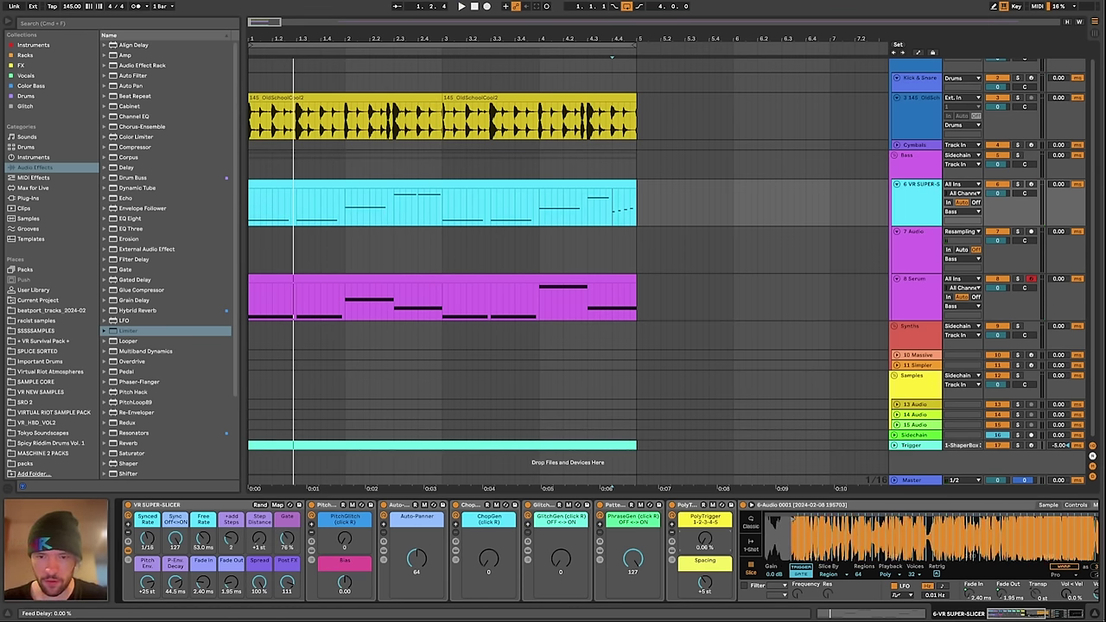
key("space")
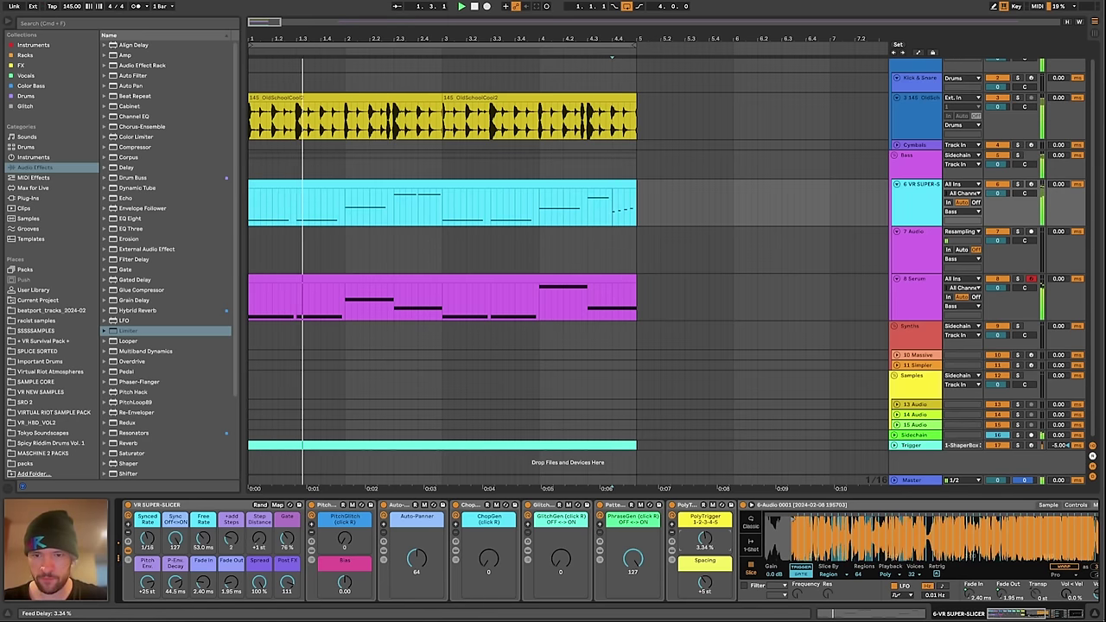
left_click_drag(705, 538, 705, 549)
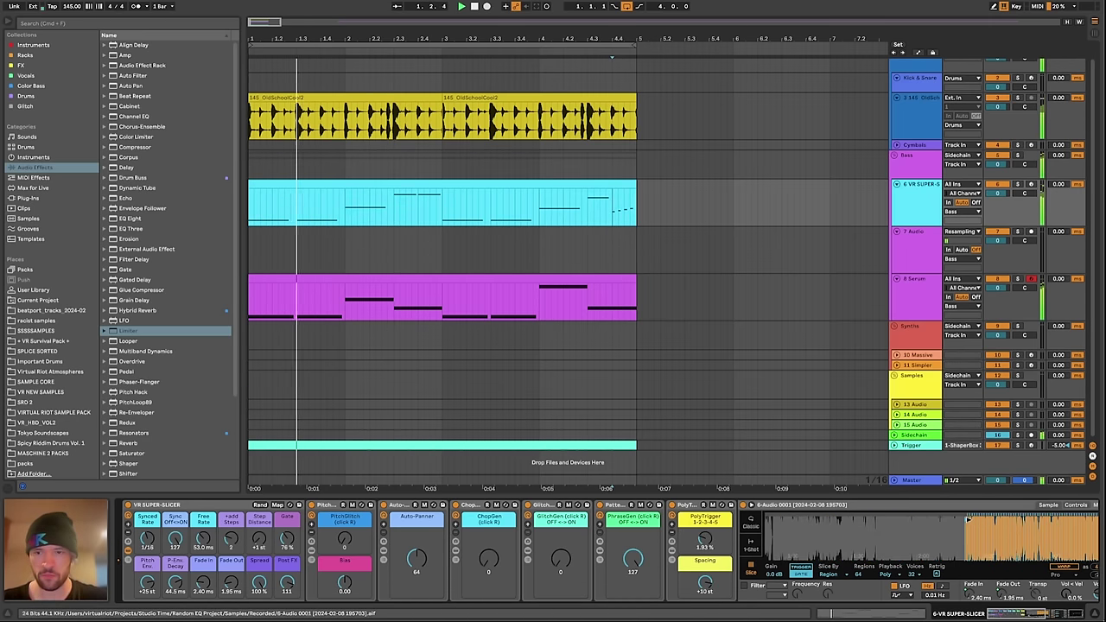
key("space")
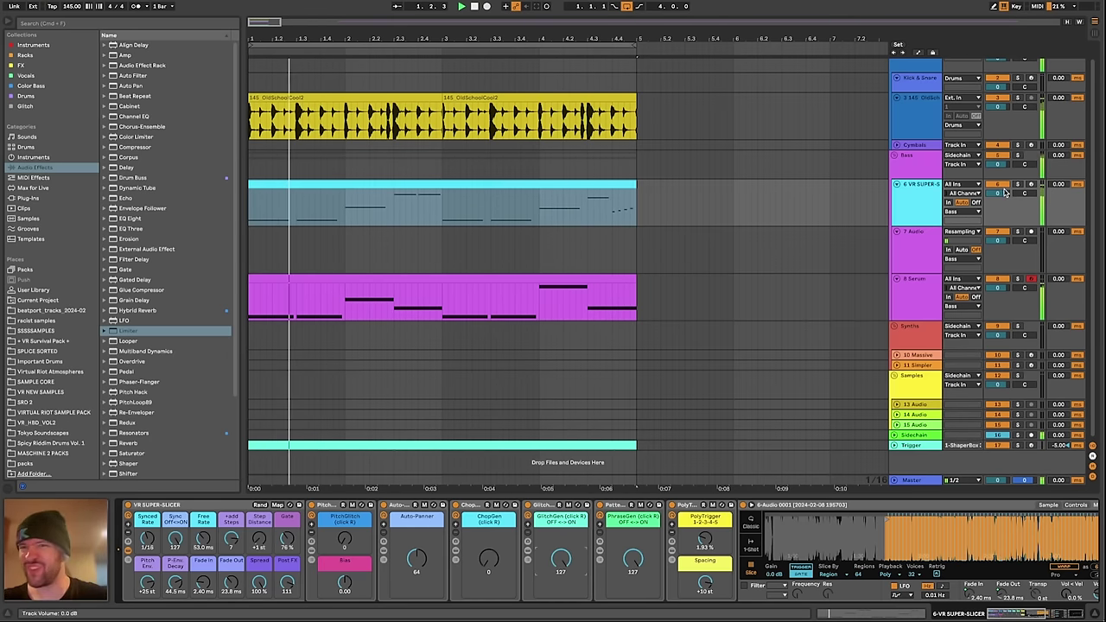
Raise the VR SUPER-SLICER track's volume to 2.4 dB
left_click_drag(1006, 192, 1005, 153)
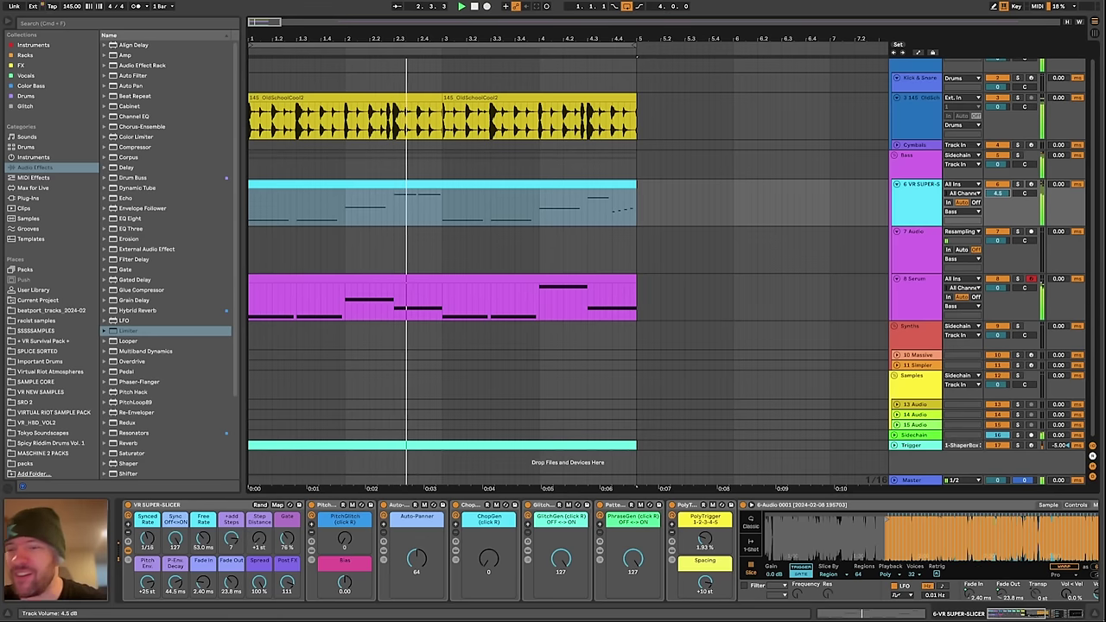
left_click_drag(1005, 192, 1006, 199)
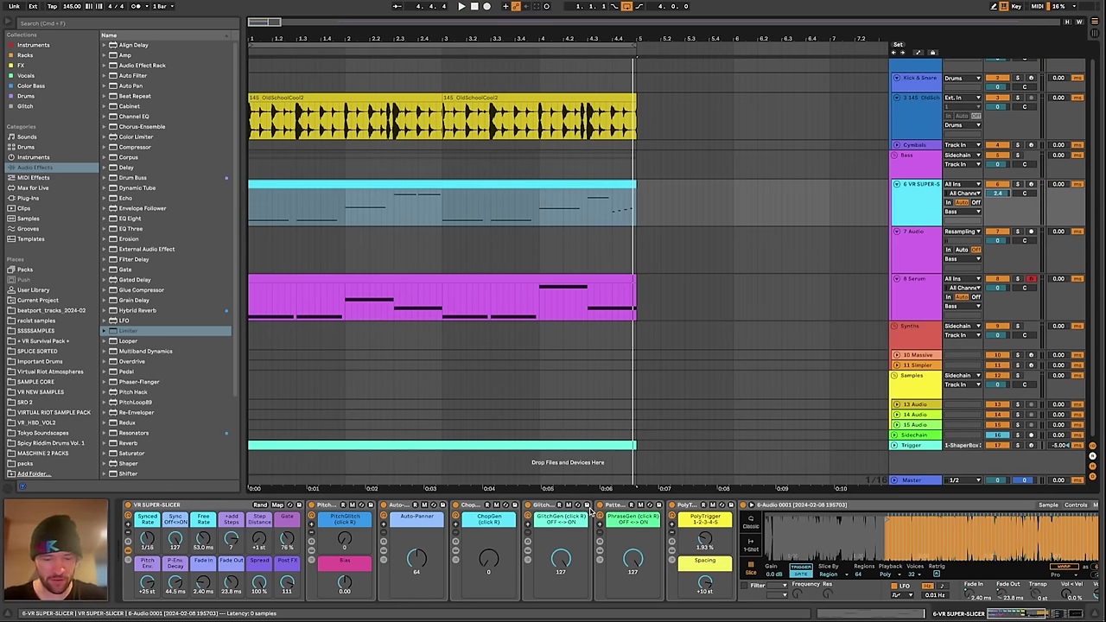
Map the R key to the macro randomiser of the GlitchGen rack and leave key mapping
key("super+k")
left_click(560, 506)
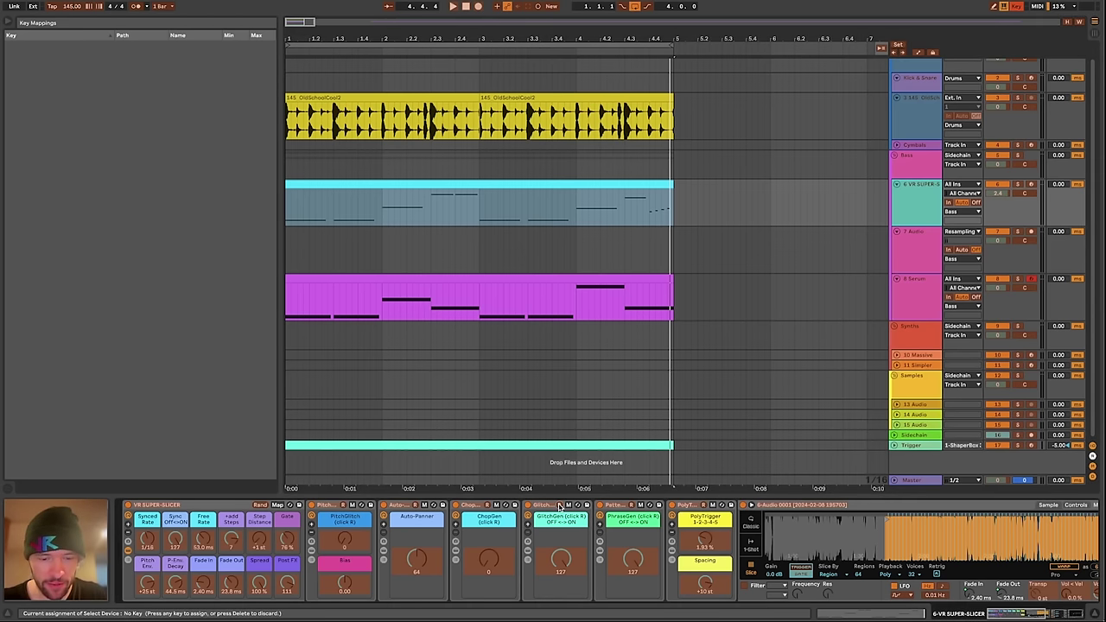
key("r")
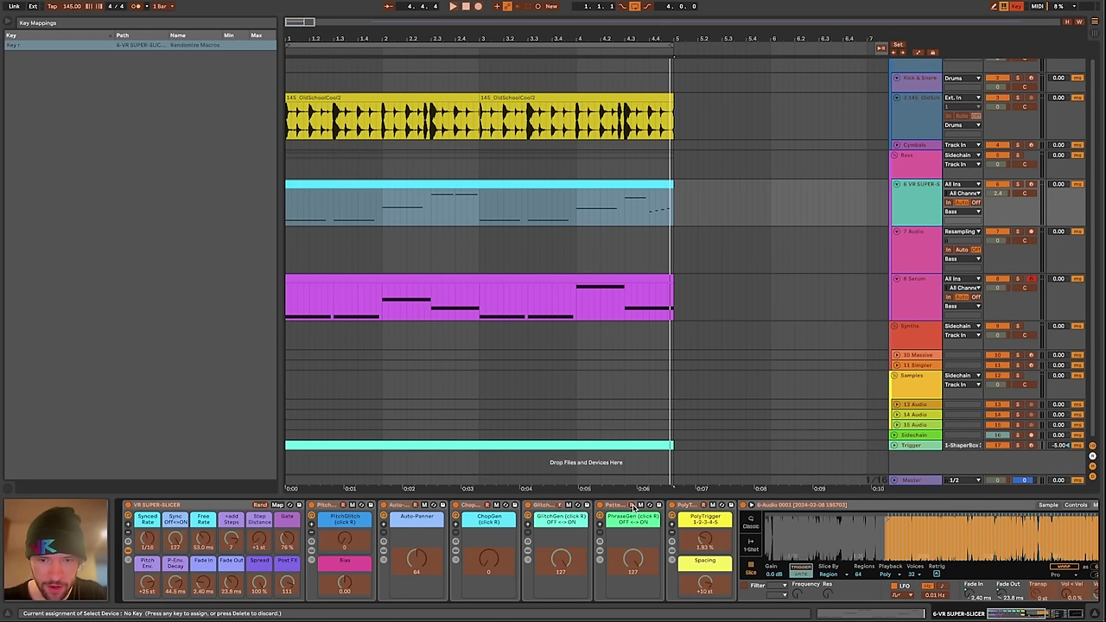
key("super+k")
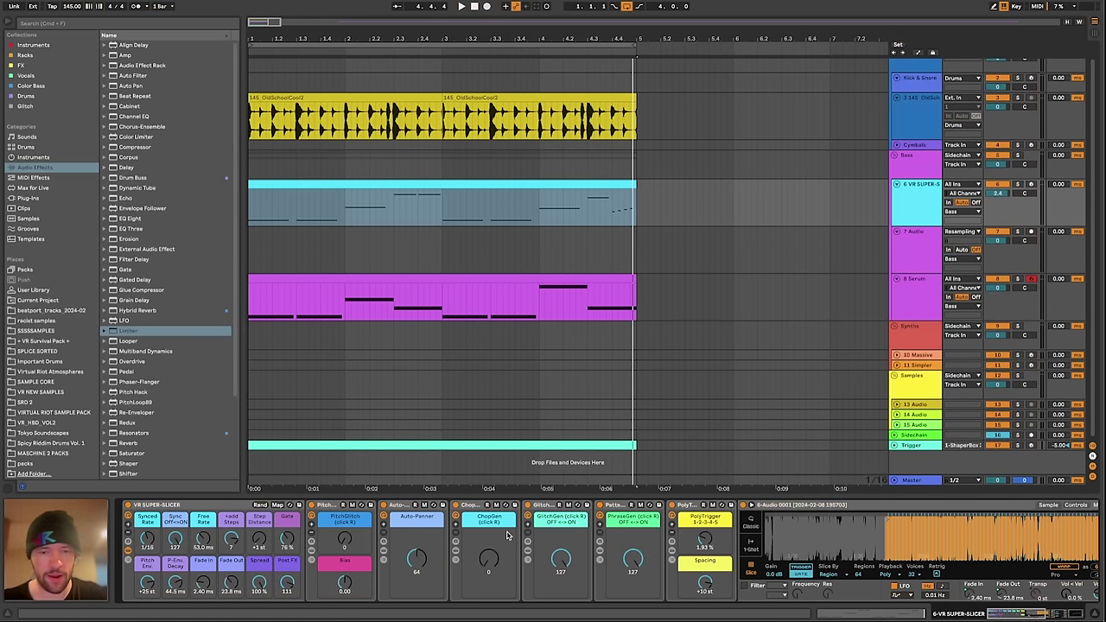
Audition the loop and look over the VR SUPER-SLICER device chain
key("space")
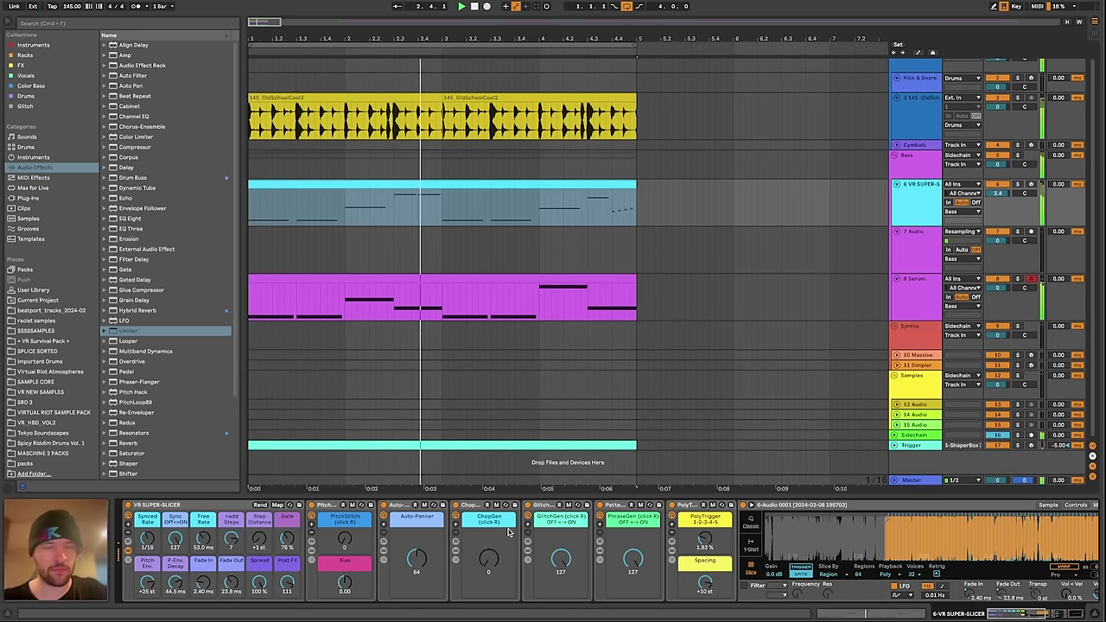
key("space")
key("space")
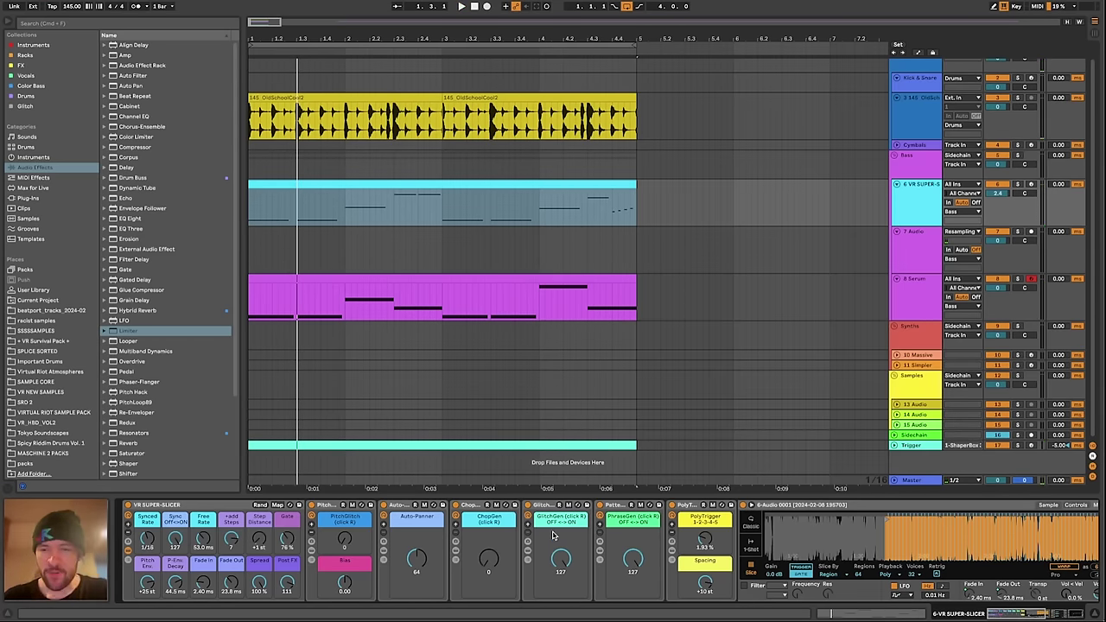
scroll(674, 544, "right", 3)
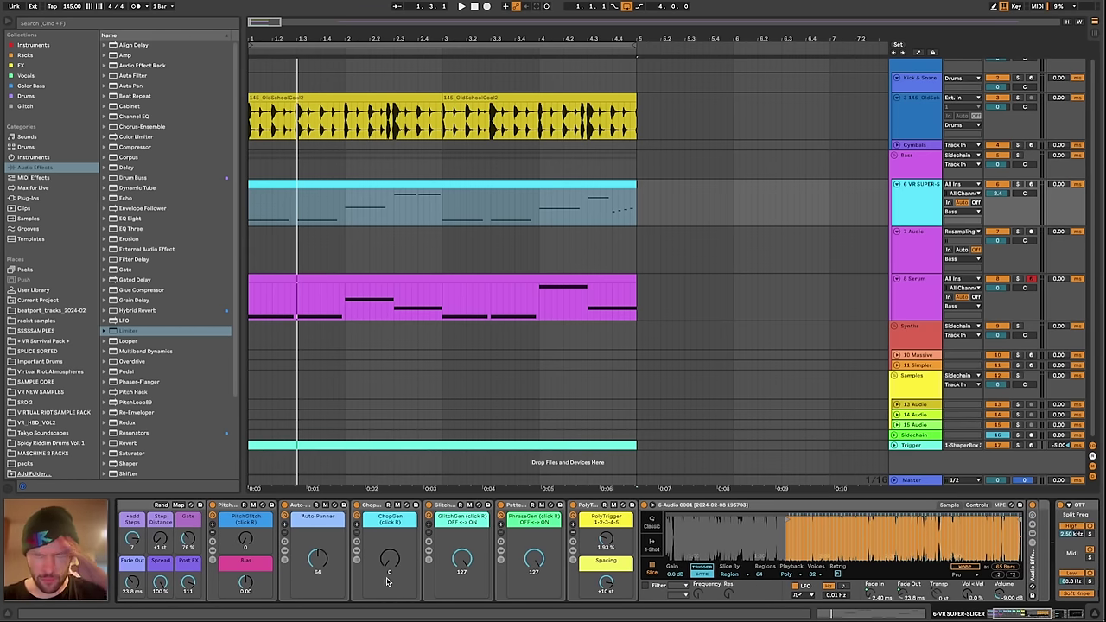
scroll(387, 582, "left", 3)
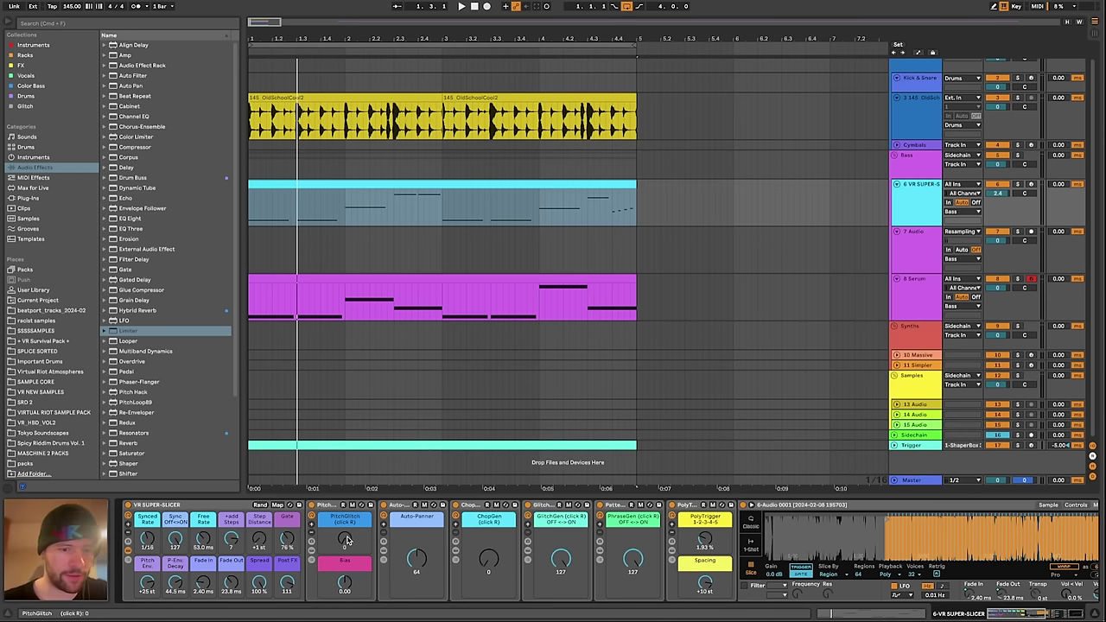
Try raising the PitchGlitch macro to 92 while auditioning the soloed VR SUPER-SLICER track, and select the PitchGlitch rack
left_click_drag(348, 540, 347, 446)
key("space")
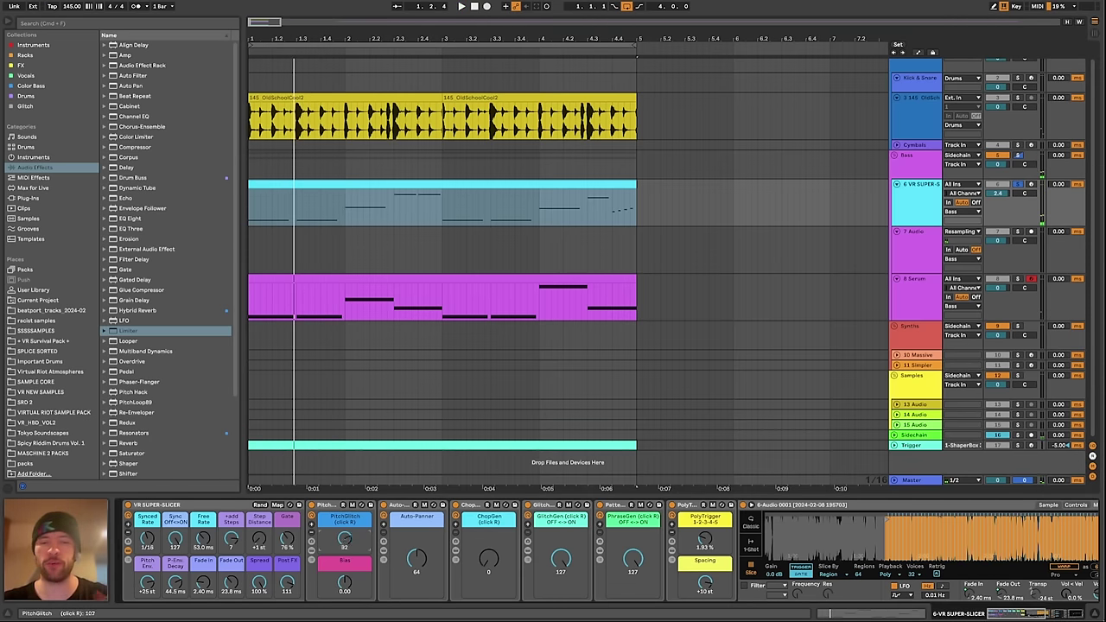
left_click(329, 507)
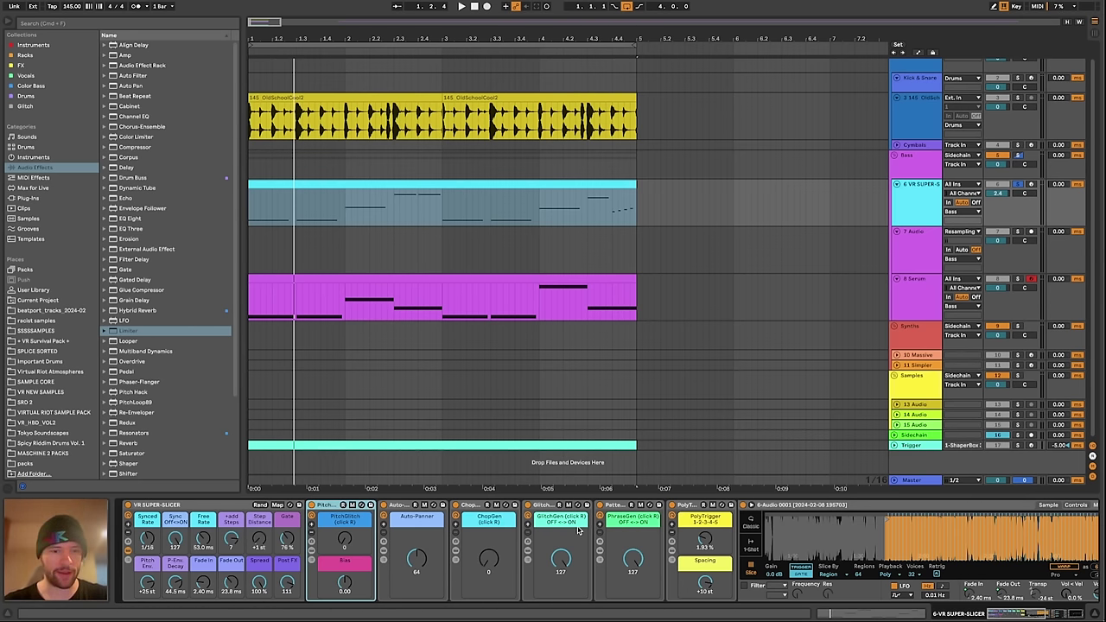
key("Delete")
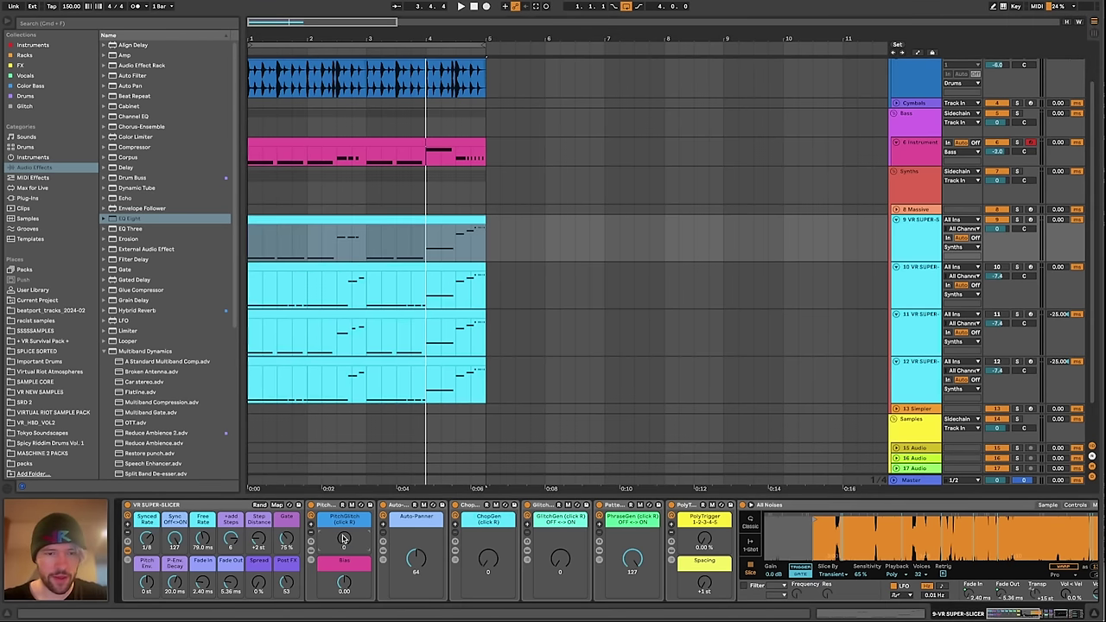
Look through the device chain of the VR SUPER-SLICER on track 9 and play the 150 BPM loop
scroll(361, 550, "right", 6)
scroll(552, 550, "right", 5)
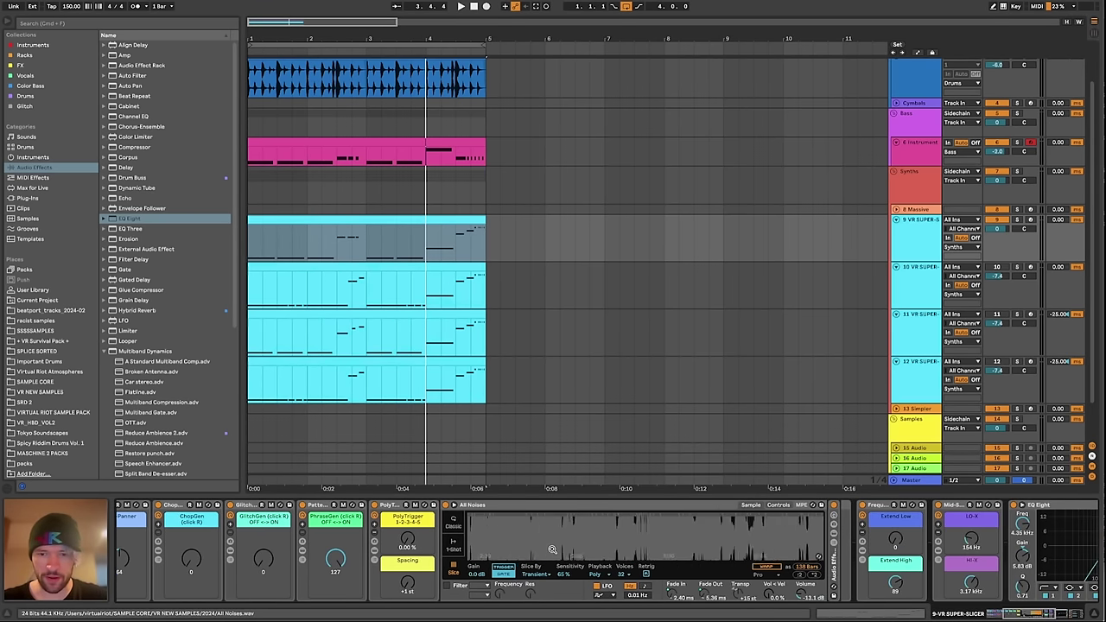
scroll(370, 551, "left", 5)
key("space")
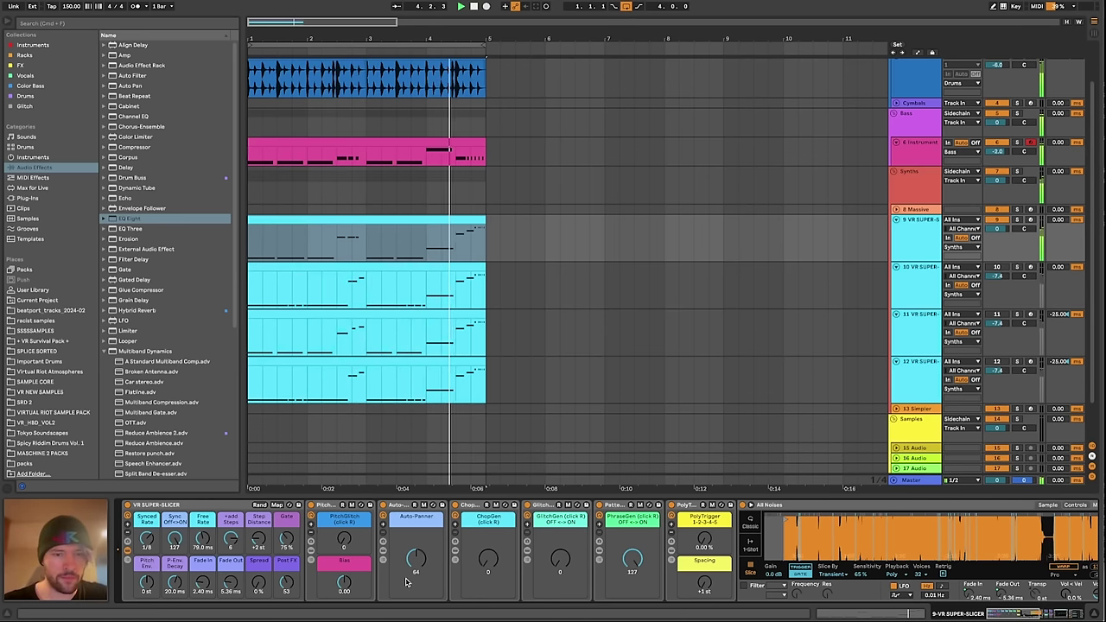
Adjust track 9's PitchGlitch macro during playback, and switch to VR SUPER-SLICER track 12 to show its rack macros
left_click_drag(344, 553, 344, 544)
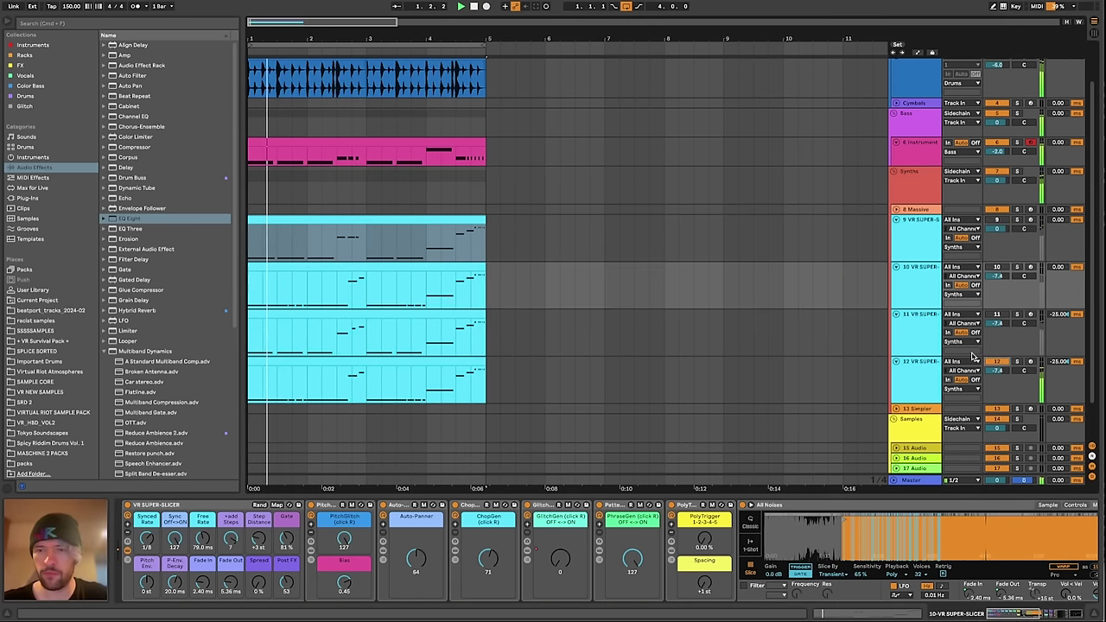
left_click(1000, 367)
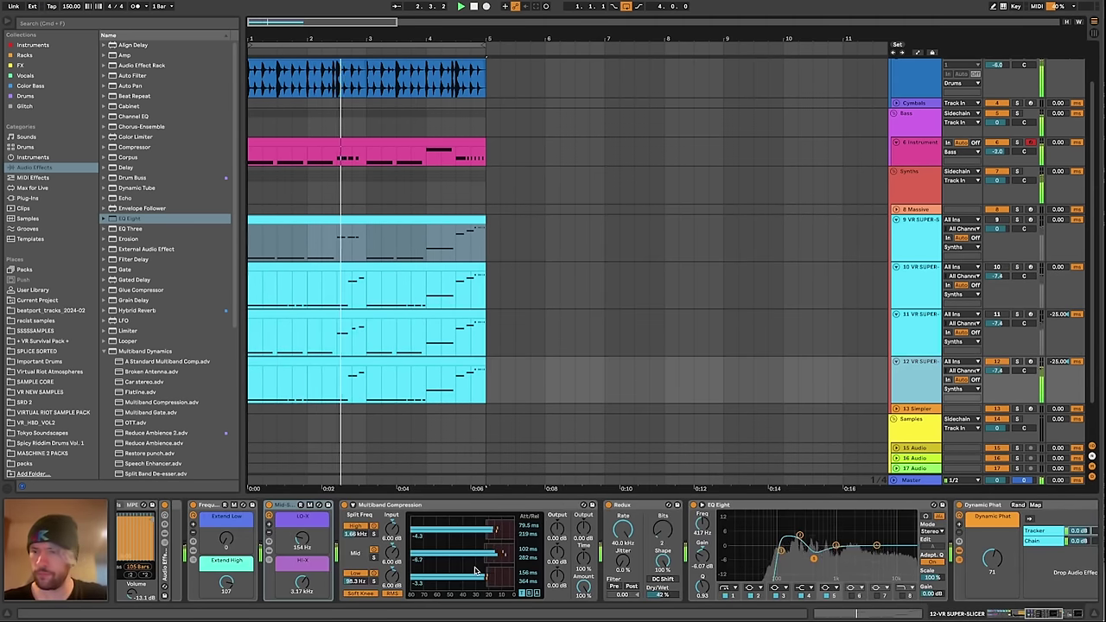
scroll(482, 574, "left", 15)
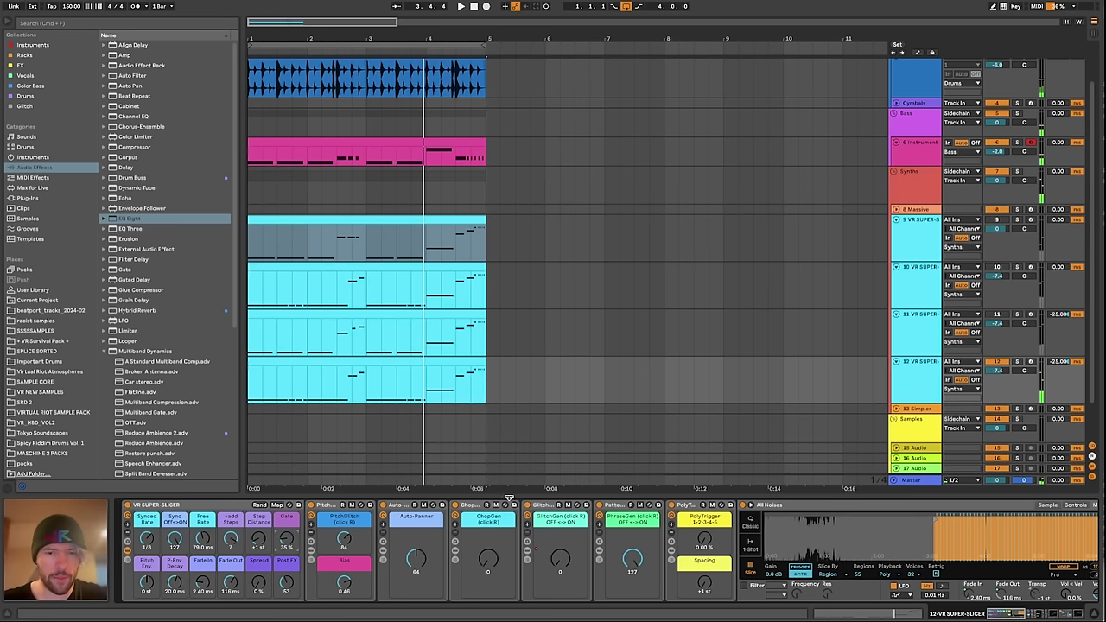
Set the Gate macro of track 12's rack to 32 % and check which devices it is mapped to
left_click(409, 507)
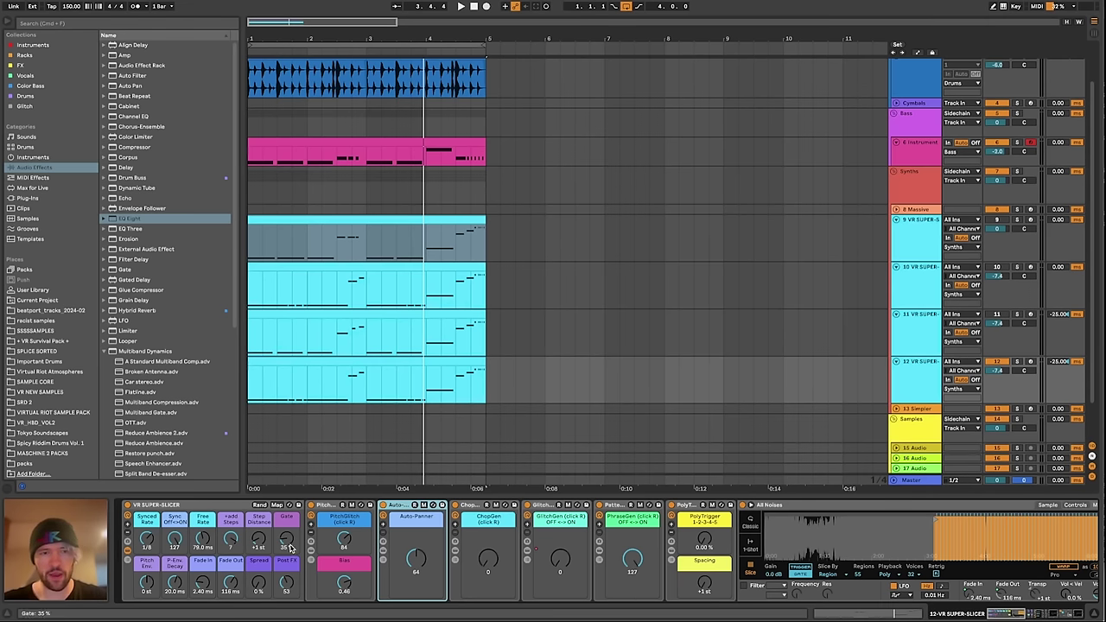
left_click(290, 547)
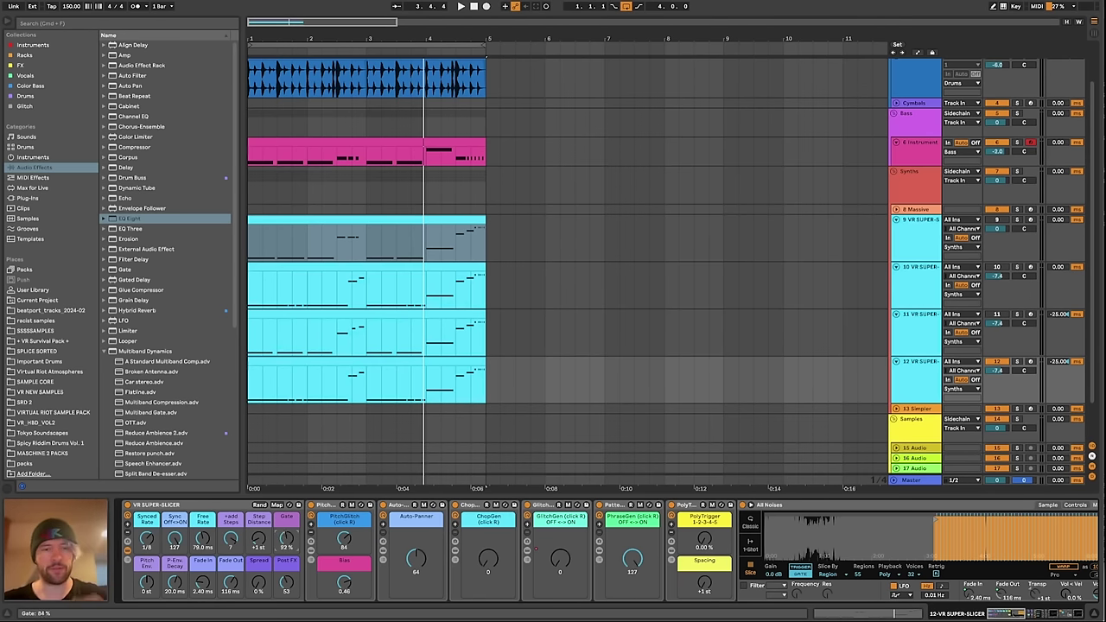
right_click(289, 545)
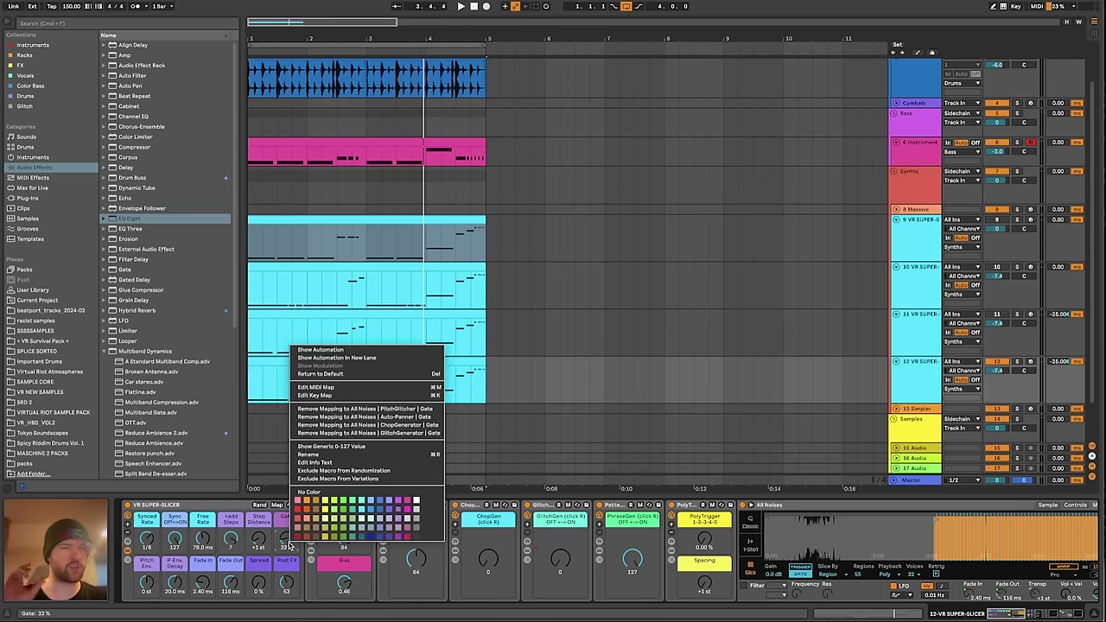
left_click(436, 555)
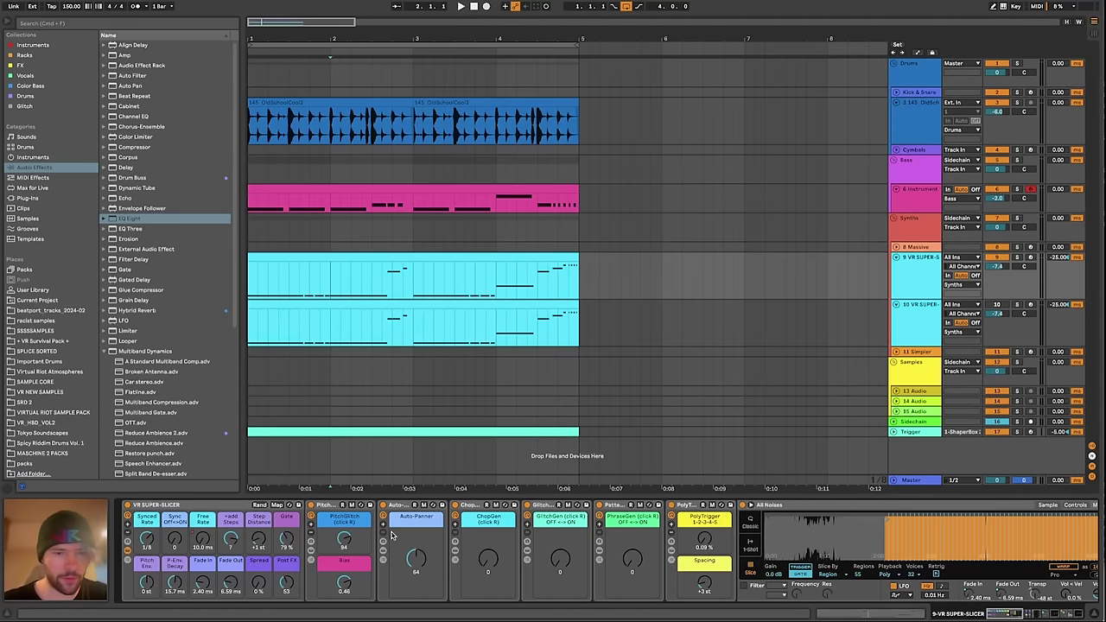
Set track 9's volume to -7.0 dB and its PitchGlitch macro to 127 while auditioning the loop
key("space")
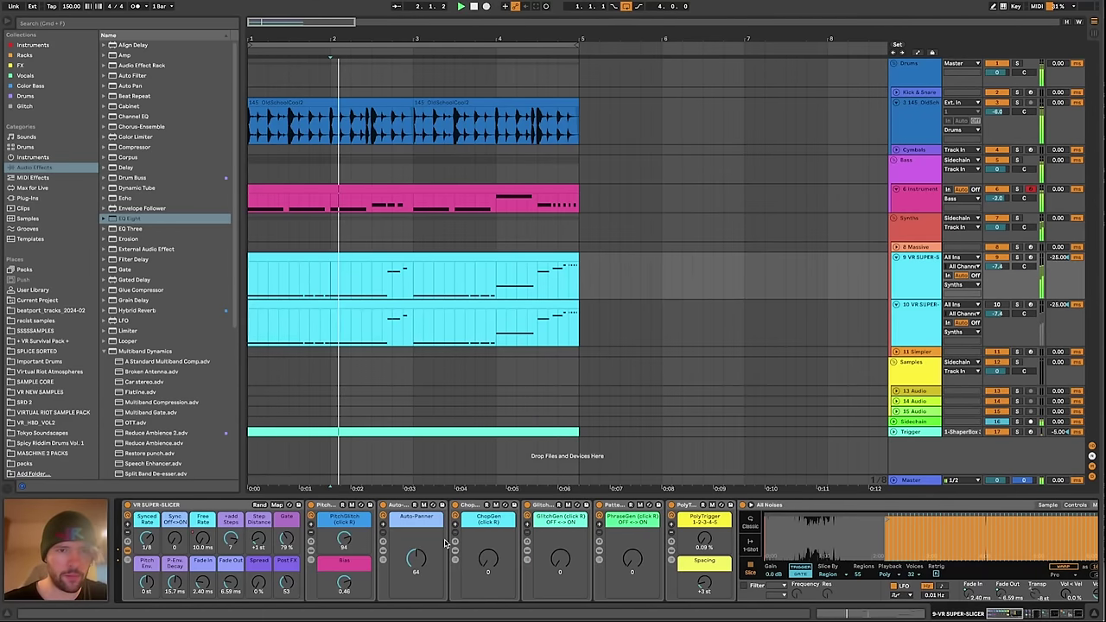
key("space")
left_click(315, 256)
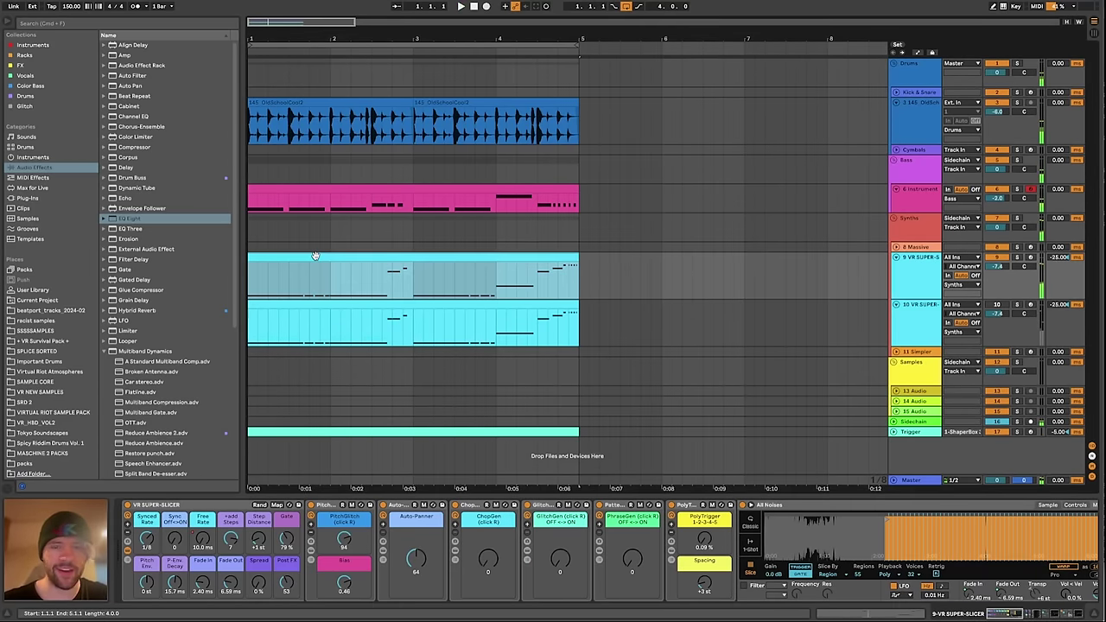
left_click(999, 266)
key("space")
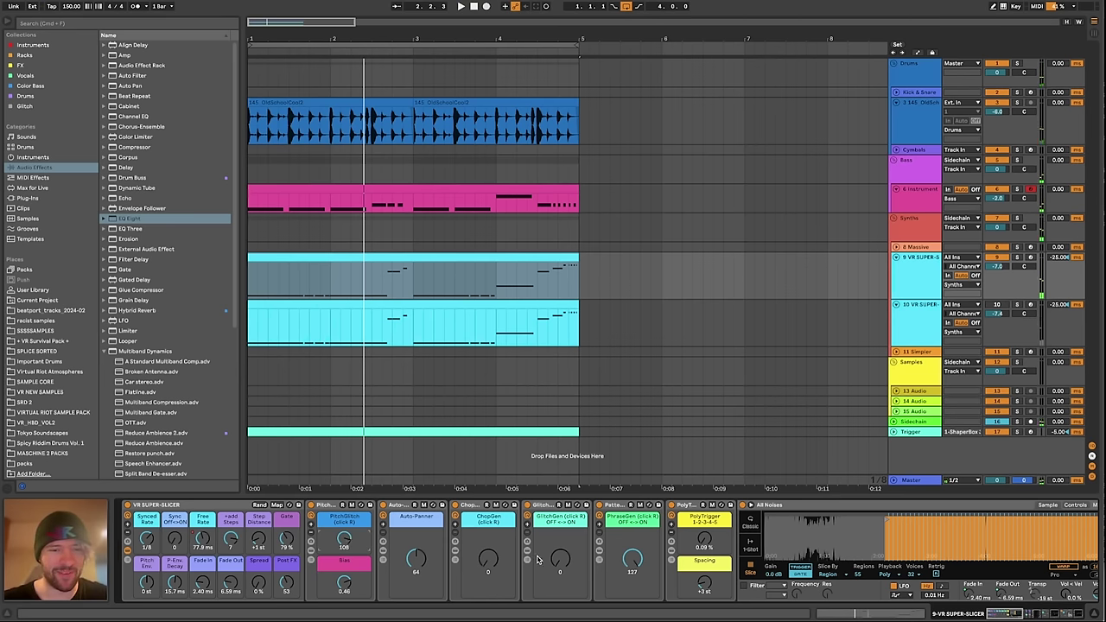
key("space")
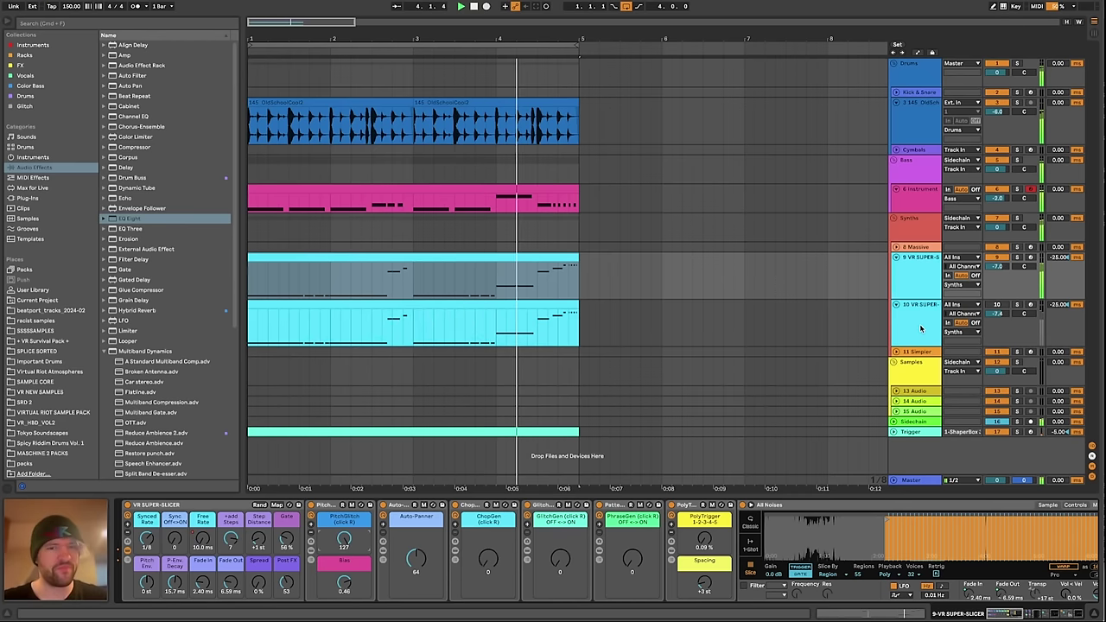
key("space")
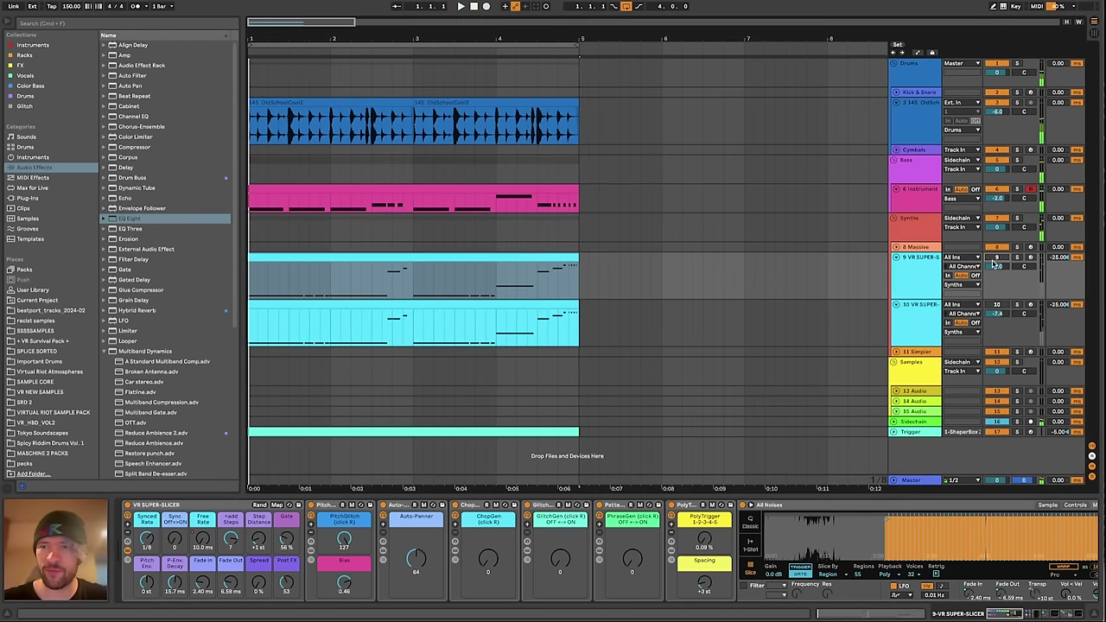
Switch to VR SUPER-SLICER track 10, show its Step Distance automation and audition the loop
left_click(924, 314)
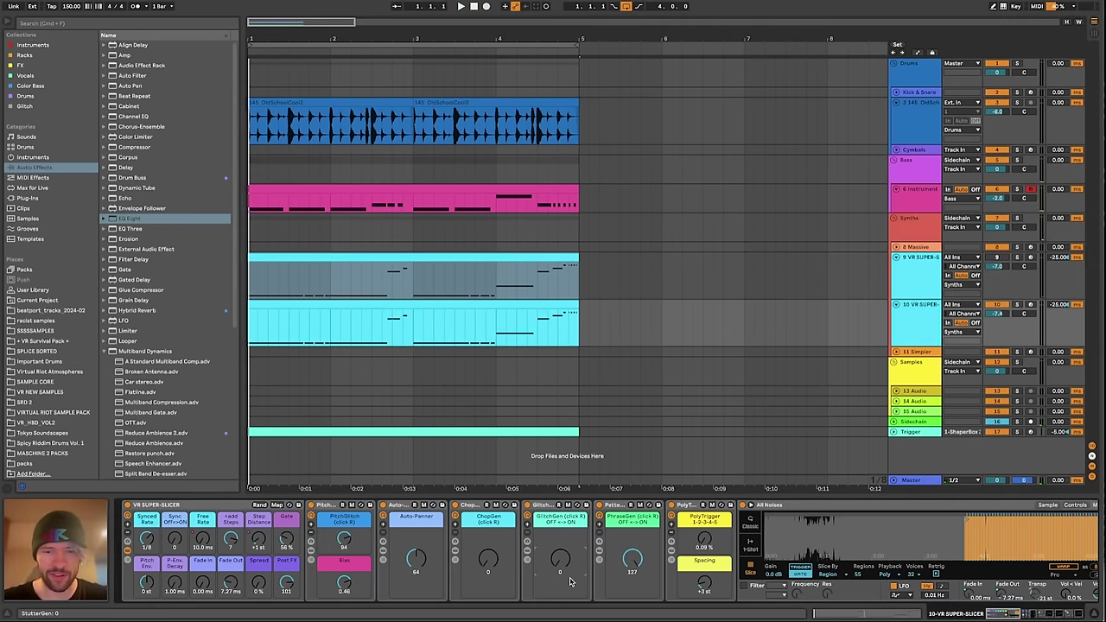
key("a")
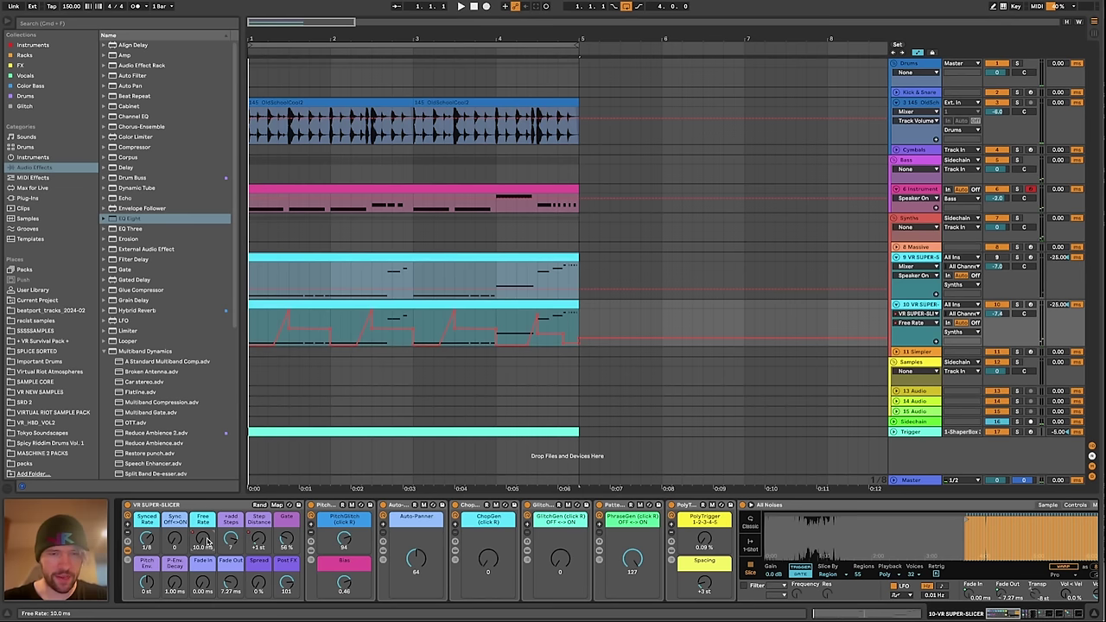
left_click(257, 542)
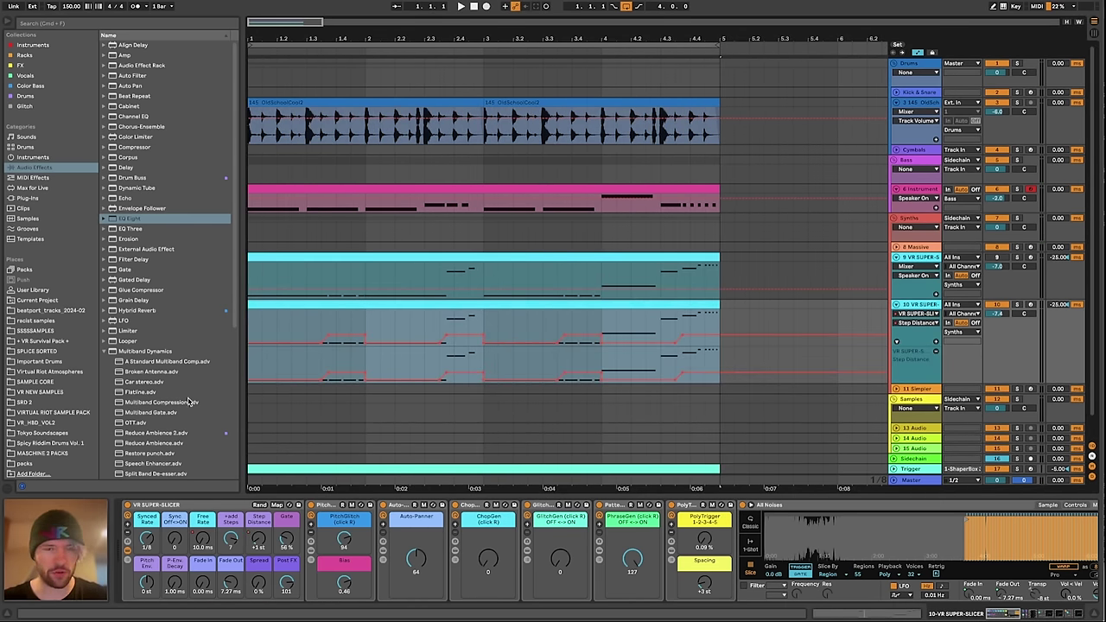
key("space")
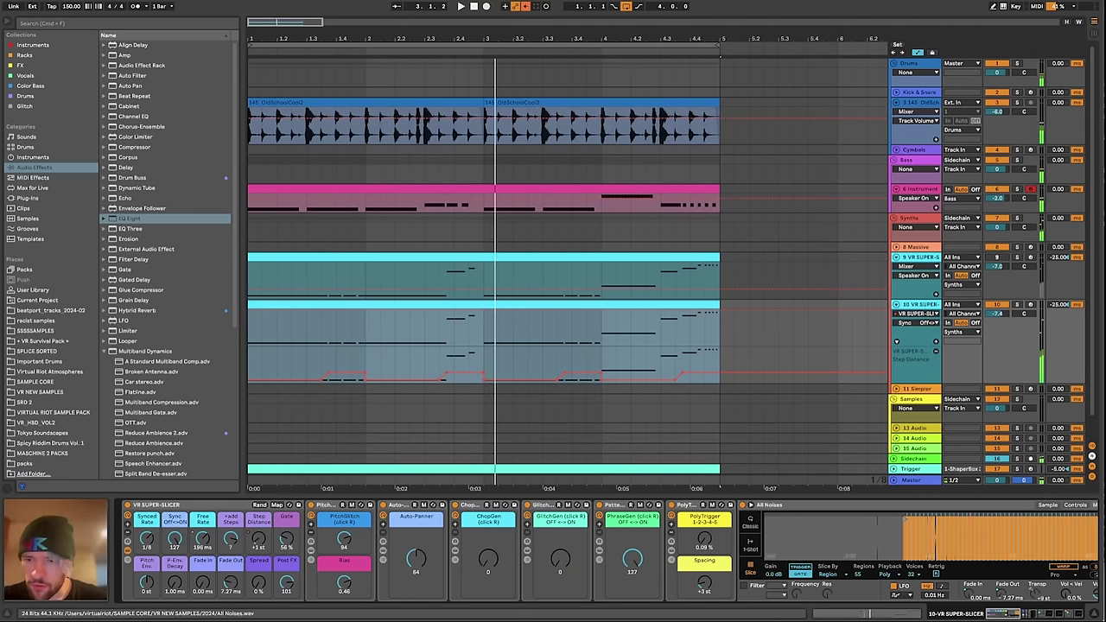
Load Brand New Buff 2019 4.wav from the VR NEW SAMPLES folder into the sampler on track 10
left_click(61, 454)
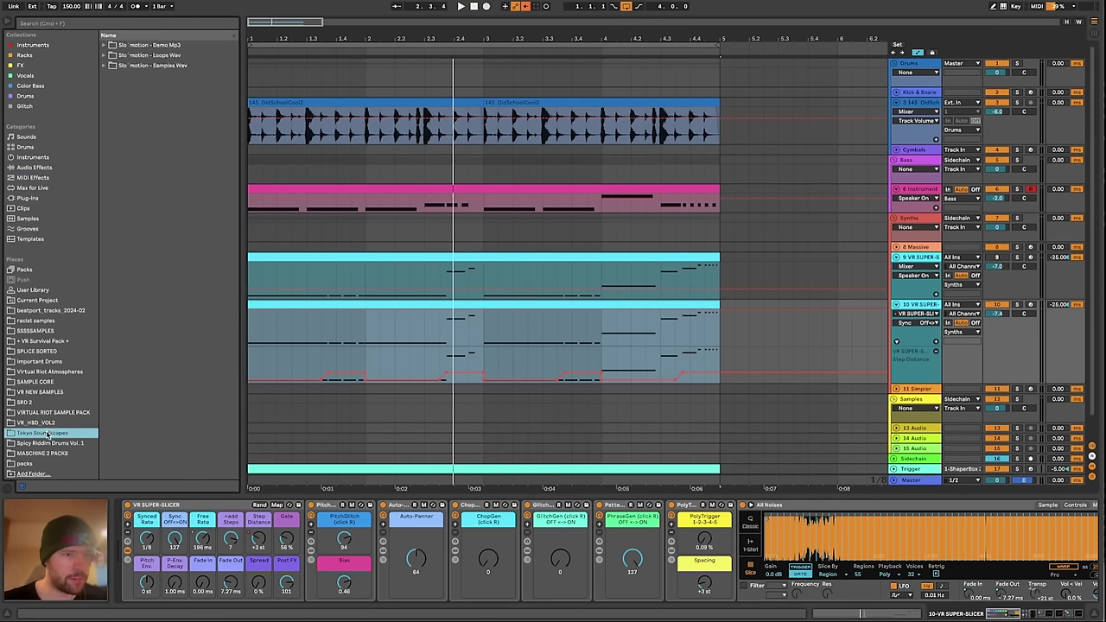
left_click(43, 393)
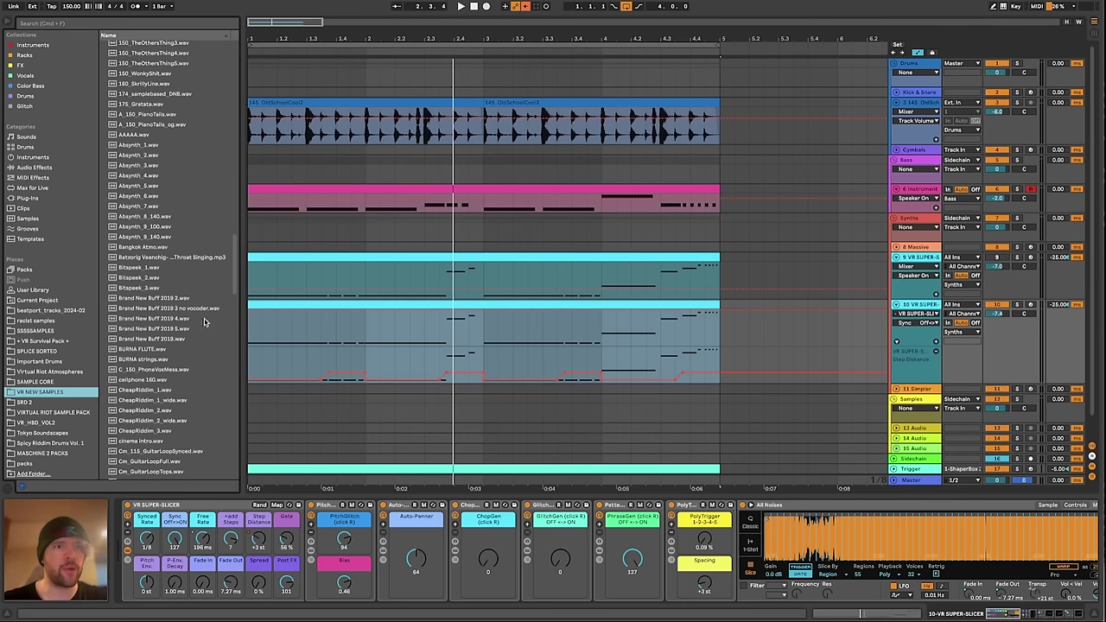
left_click(173, 322)
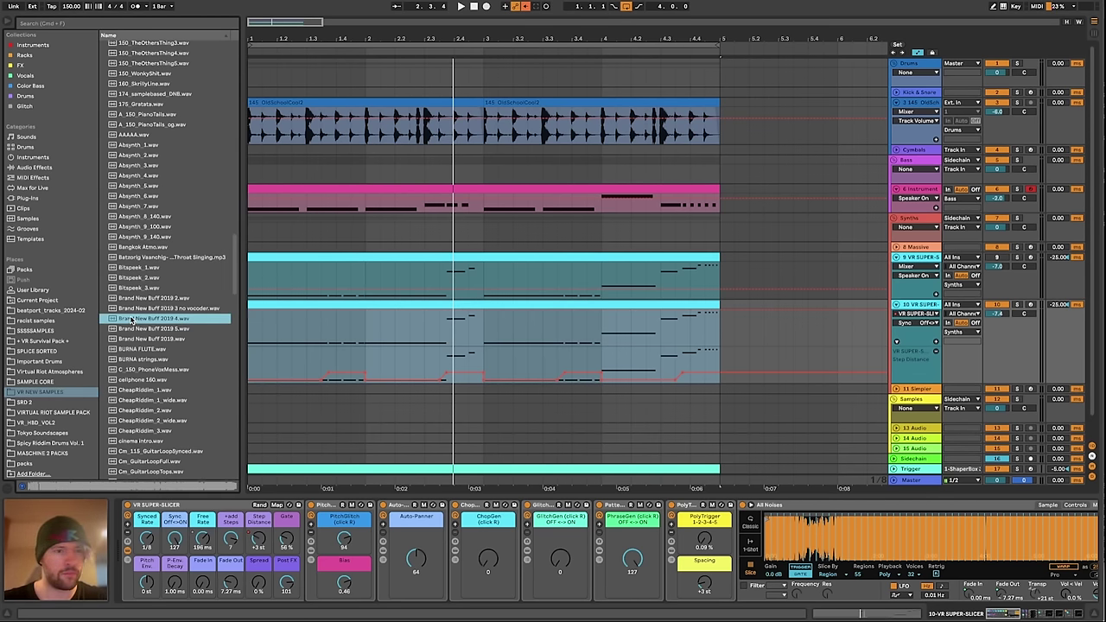
left_click_drag(131, 320, 865, 536)
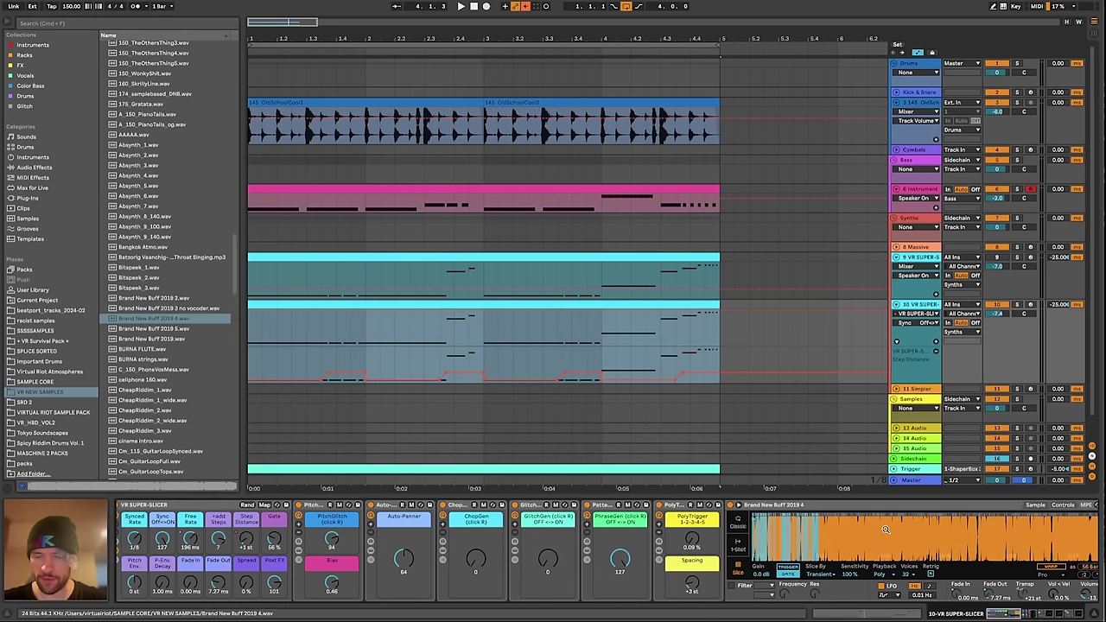
Set the new sample's transient sensitivity to 45 %, PitchGlitch to 0 and Step Distance to +1 st while auditioning the loop
right_click(884, 529)
left_click(884, 530)
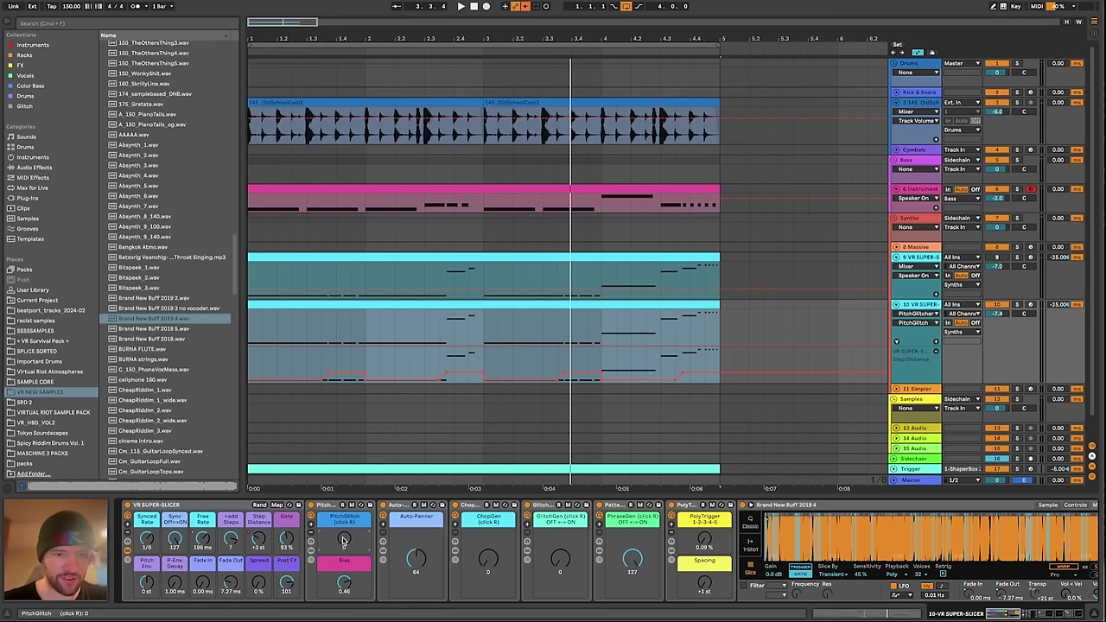
key("space")
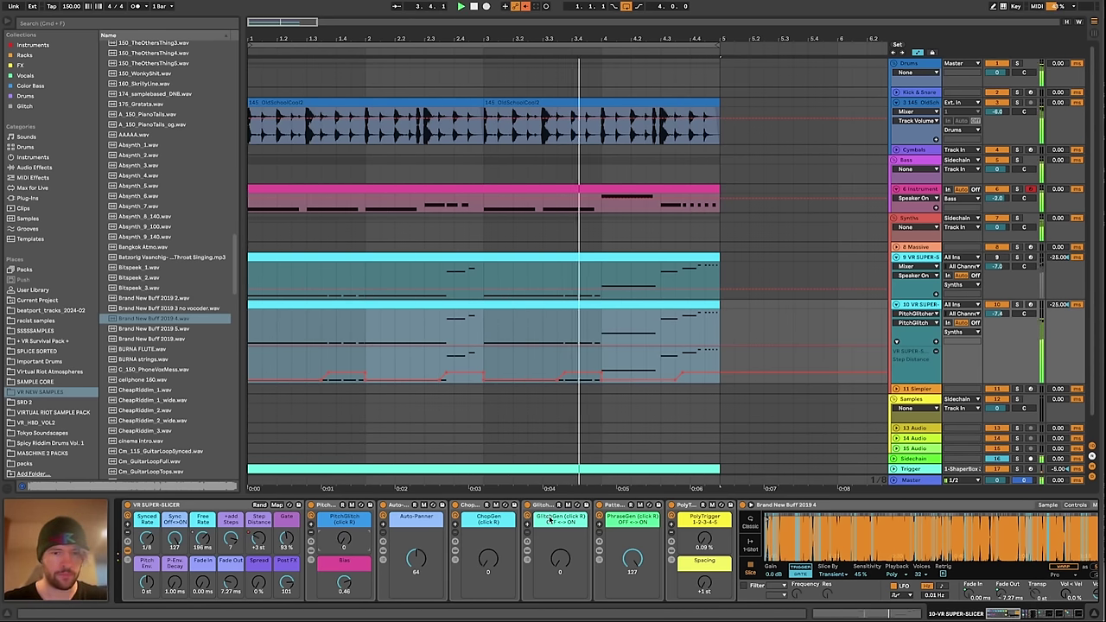
left_click(258, 540)
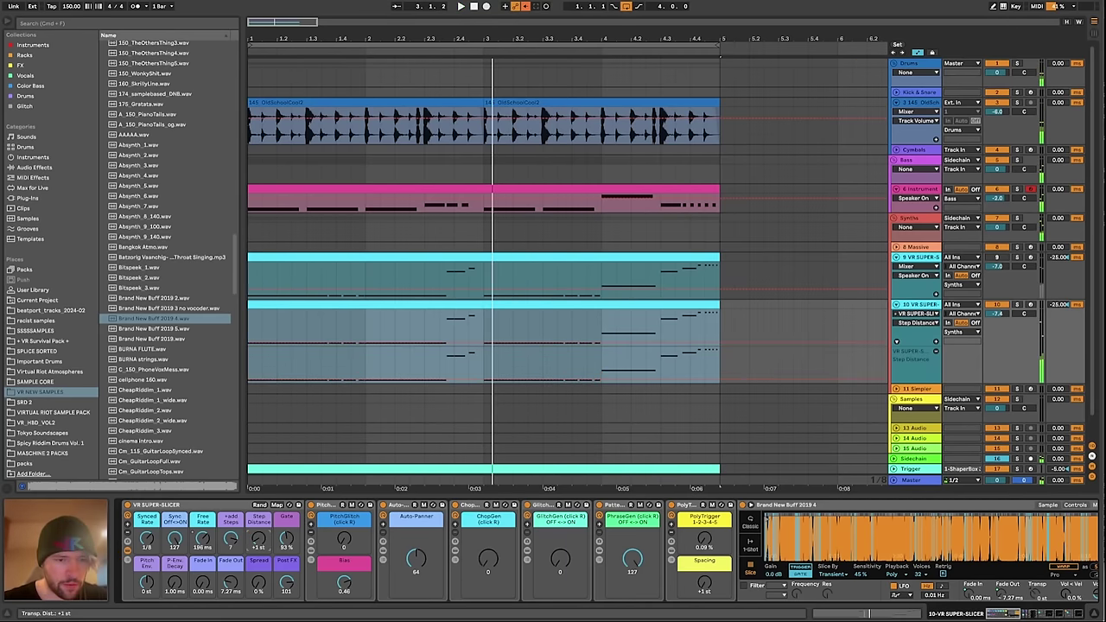
Set track 10's PitchGlitch to 66, Gate to 103 %, Fade In to 1.13 ms and Fade Out to 28.7 ms while auditioning the loop
key("space")
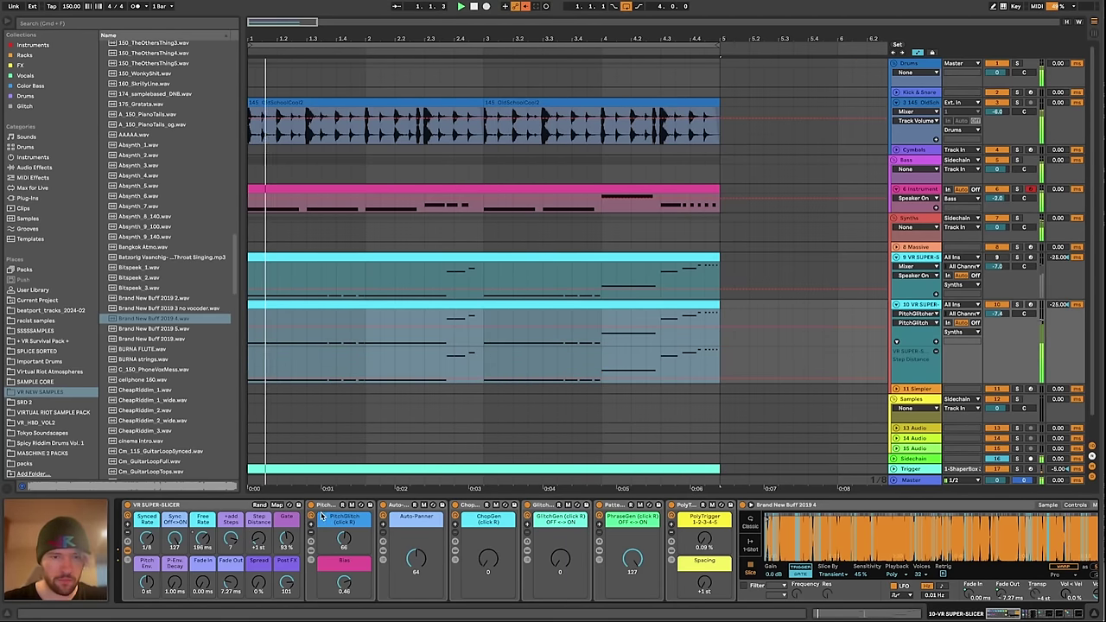
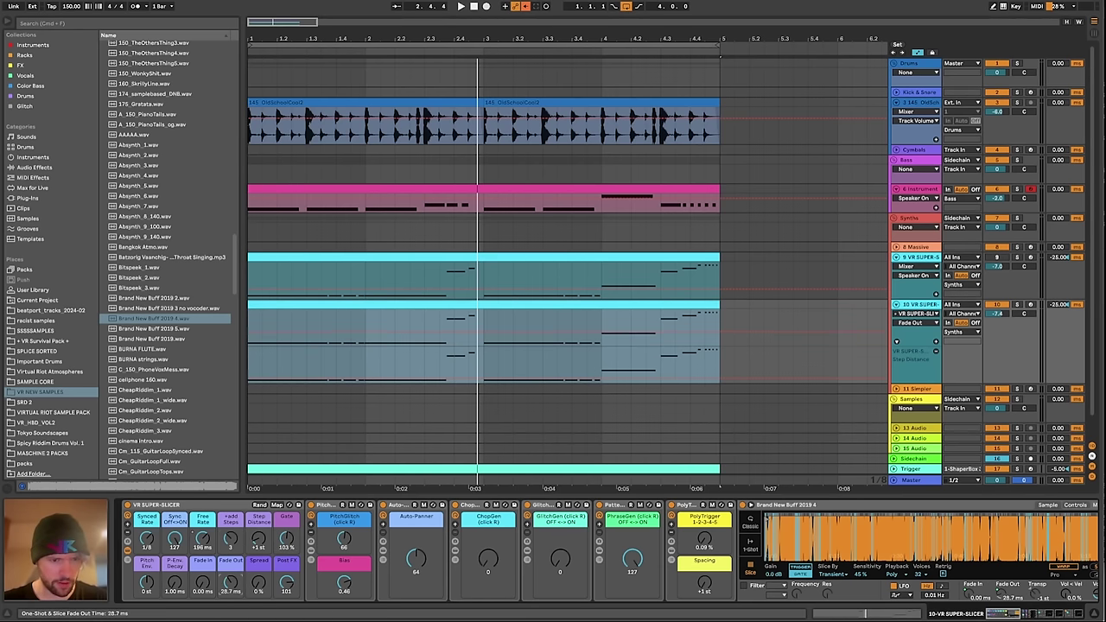
key("space")
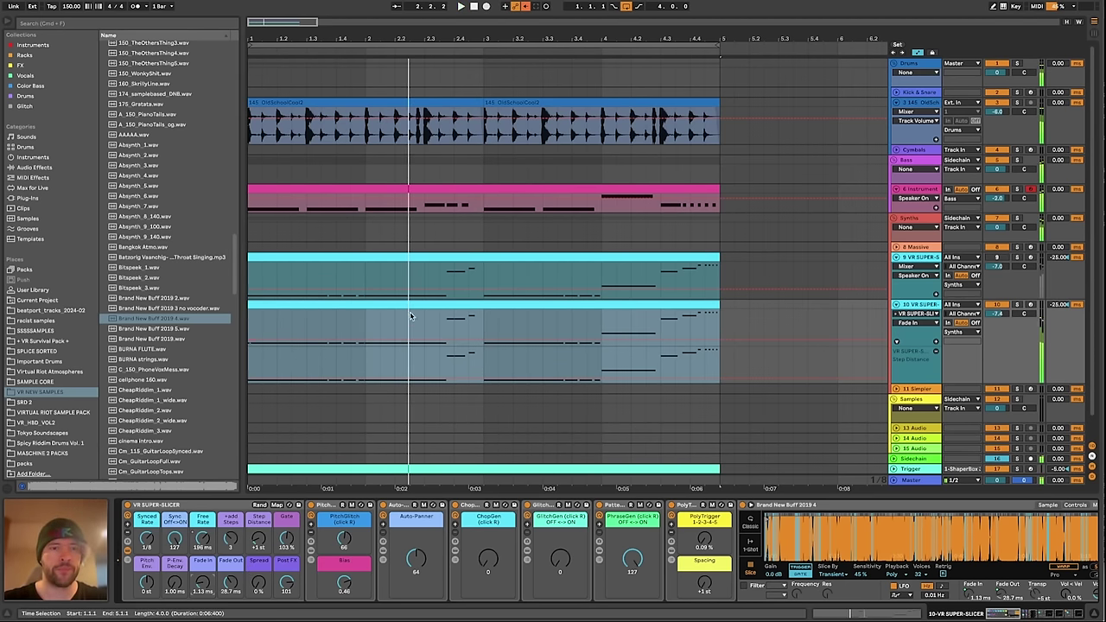
In track 10's MIDI clip, shorten the opening C1 note to a length of 0.1.3 and duplicate it across the C1 phrases in both halves
double_click(324, 313)
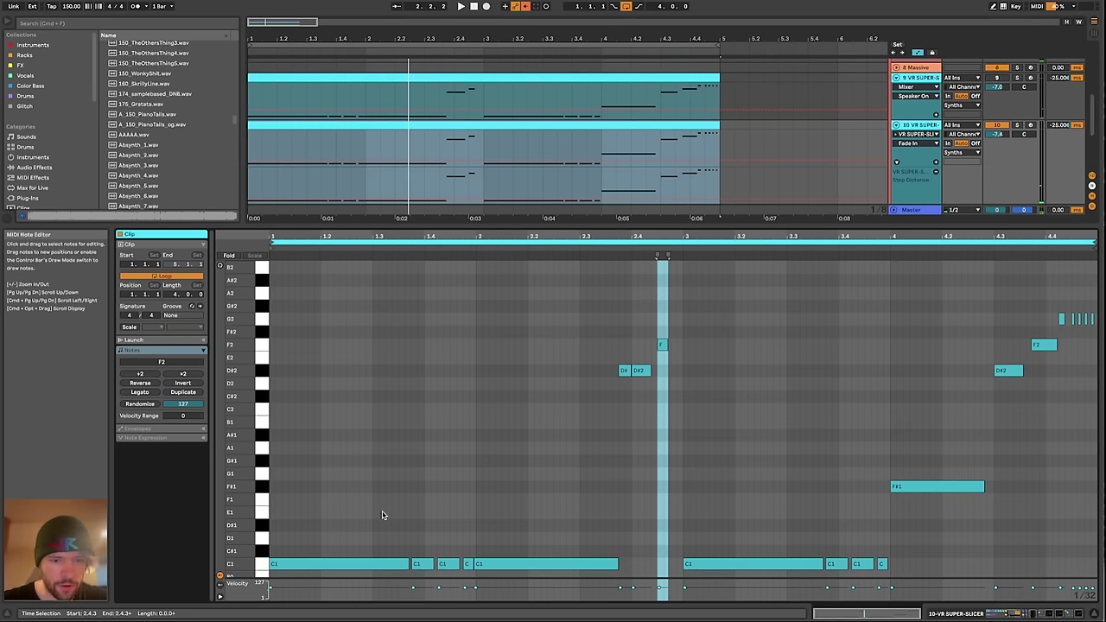
scroll(383, 516, "down", 2)
left_click(390, 508)
left_click_drag(408, 508, 363, 508)
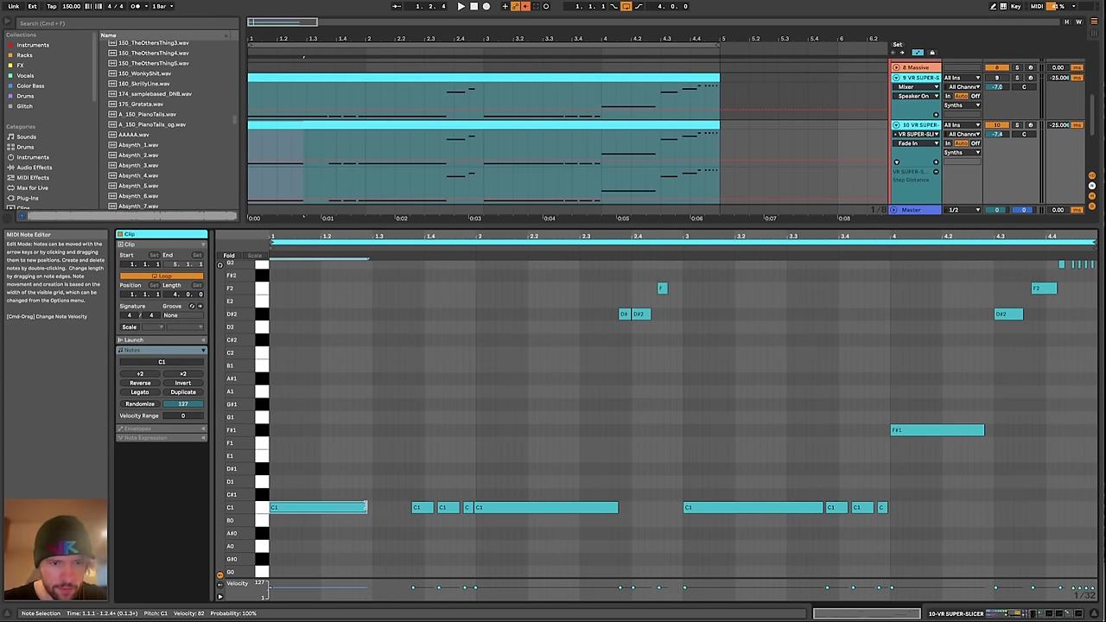
key("super+d")
key("super+d")
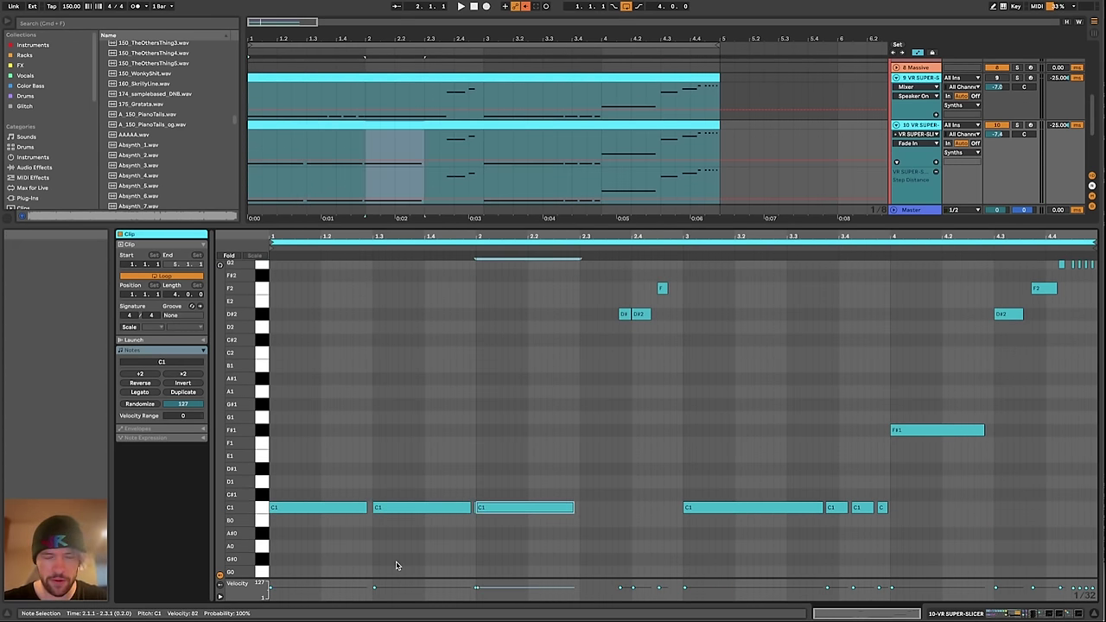
left_click(814, 486)
key("shift+Tab")
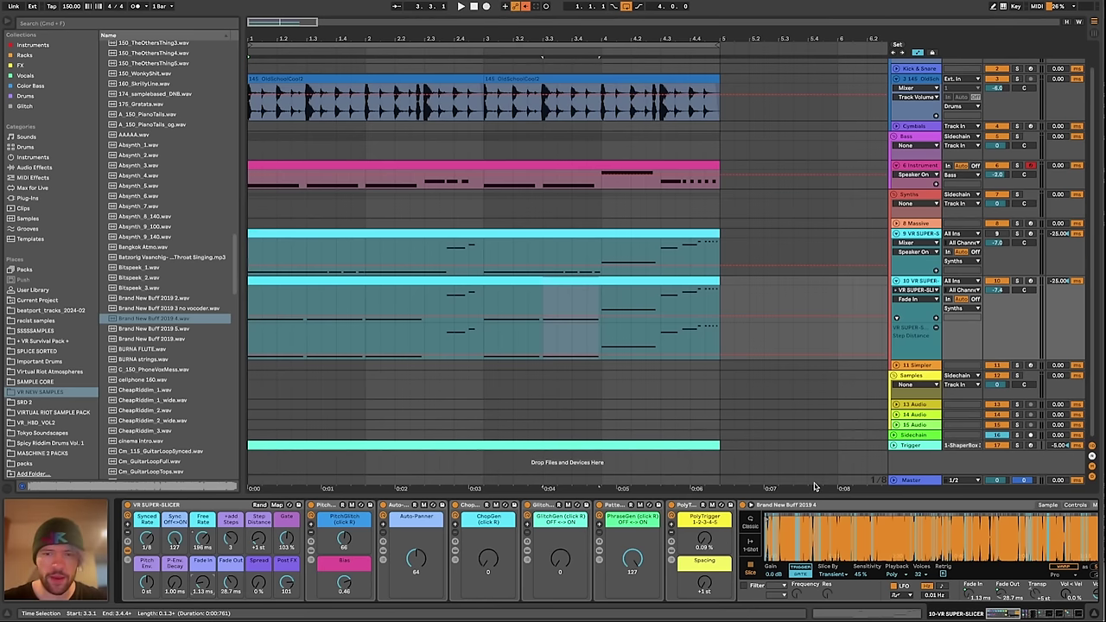
Set track 10's transient sensitivity to 57 %, Bias to 0.17 and Fade Out to 7.27 ms while auditioning the loop
key("space")
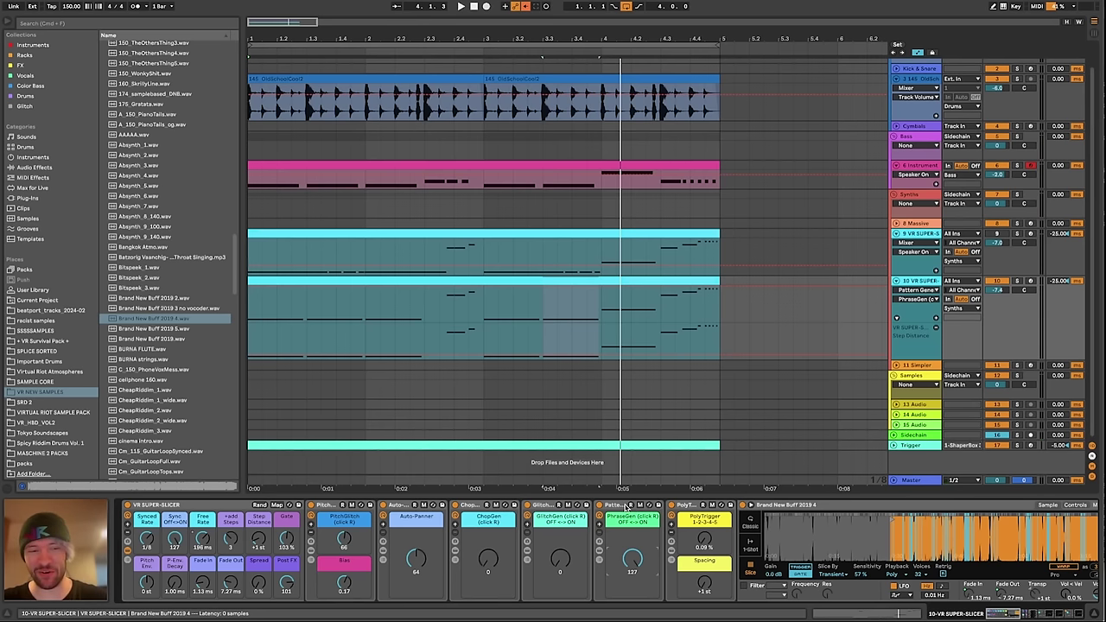
key("space")
key("space")
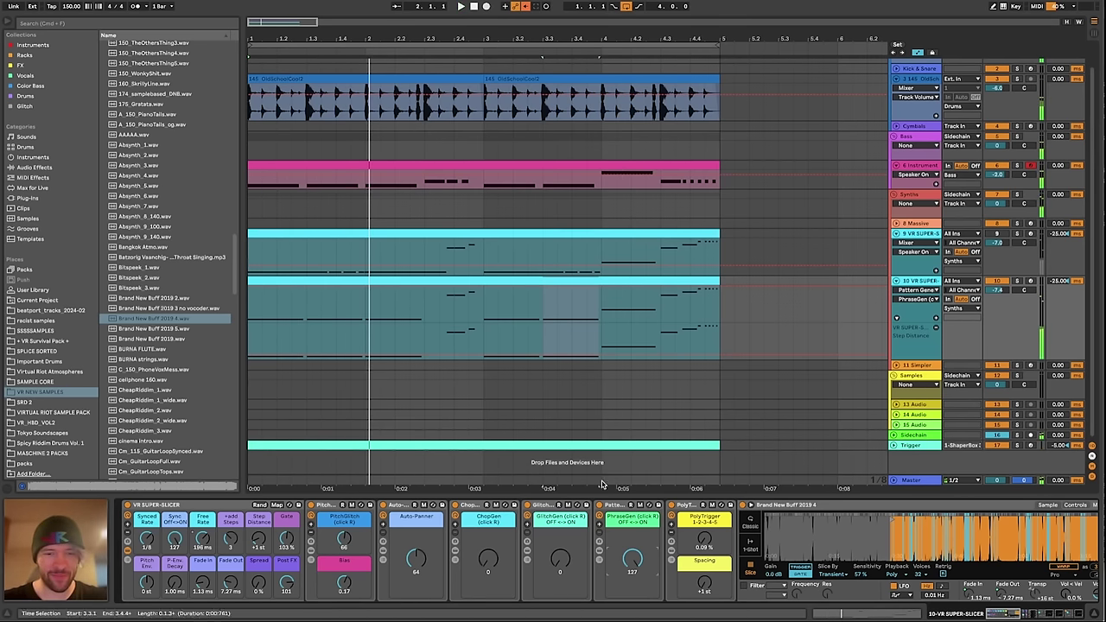
key("space")
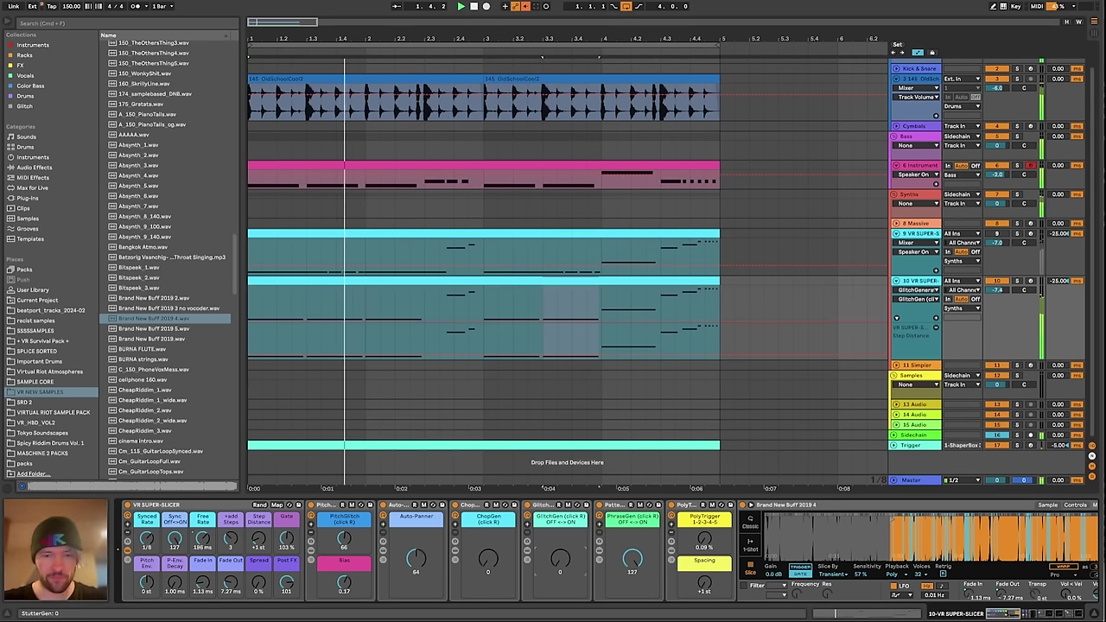
Audition track 10 with GlitchGen at 127, return it to 0 and set the Post FX macro to 107
mouse_move(561, 561)
left_mouse_down()
mouse_move(561, 466)
mouse_move(561, 563)
left_mouse_up()
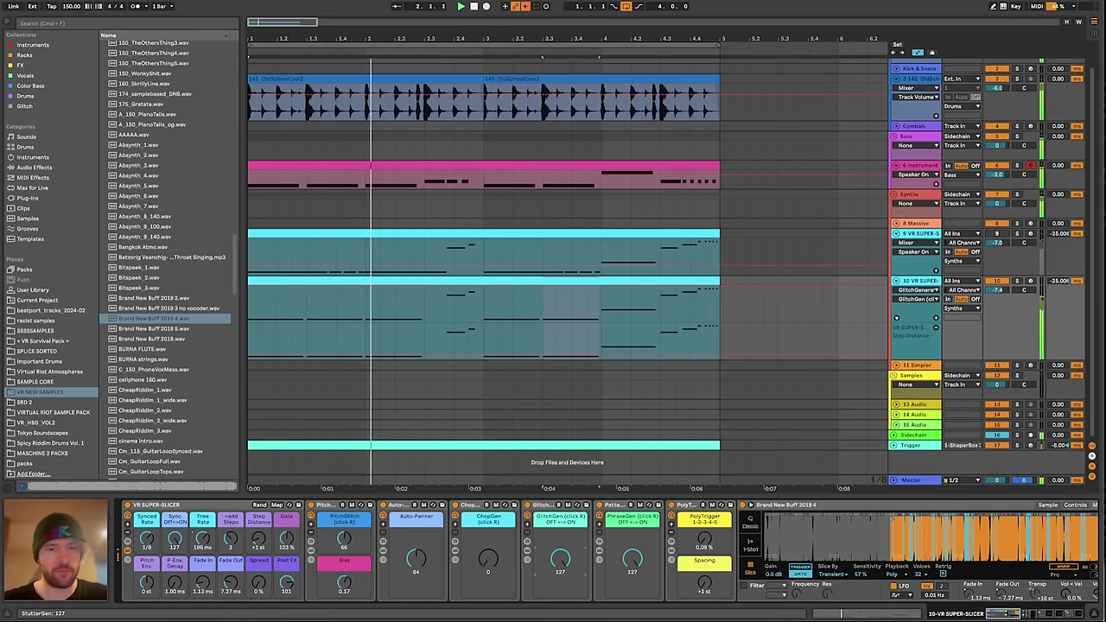
left_click_drag(560, 559, 560, 616)
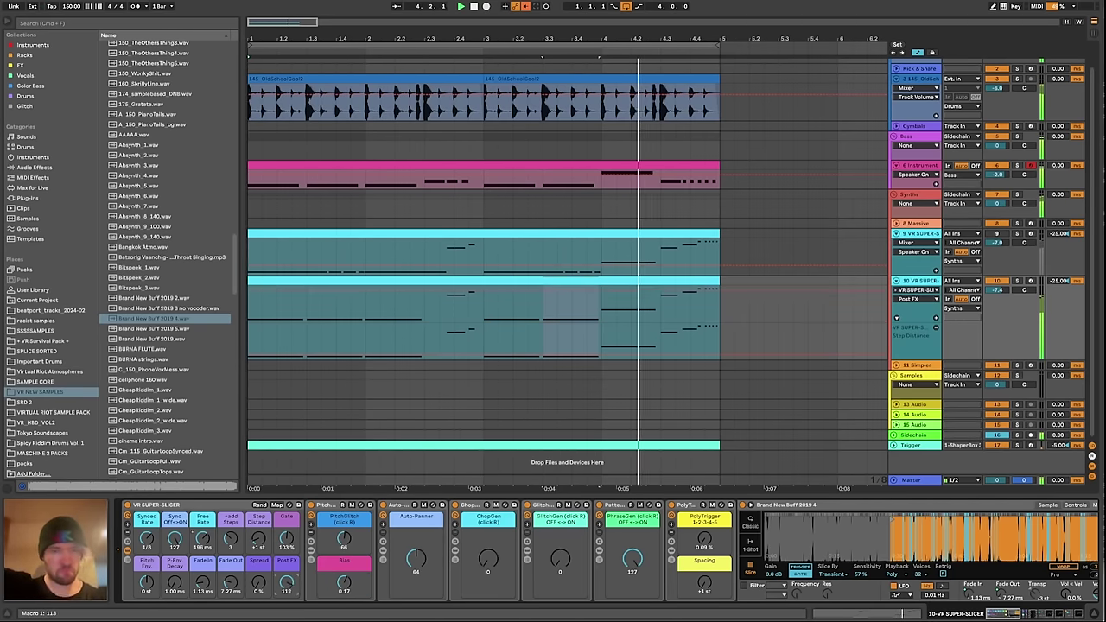
left_click_drag(286, 584, 286, 579)
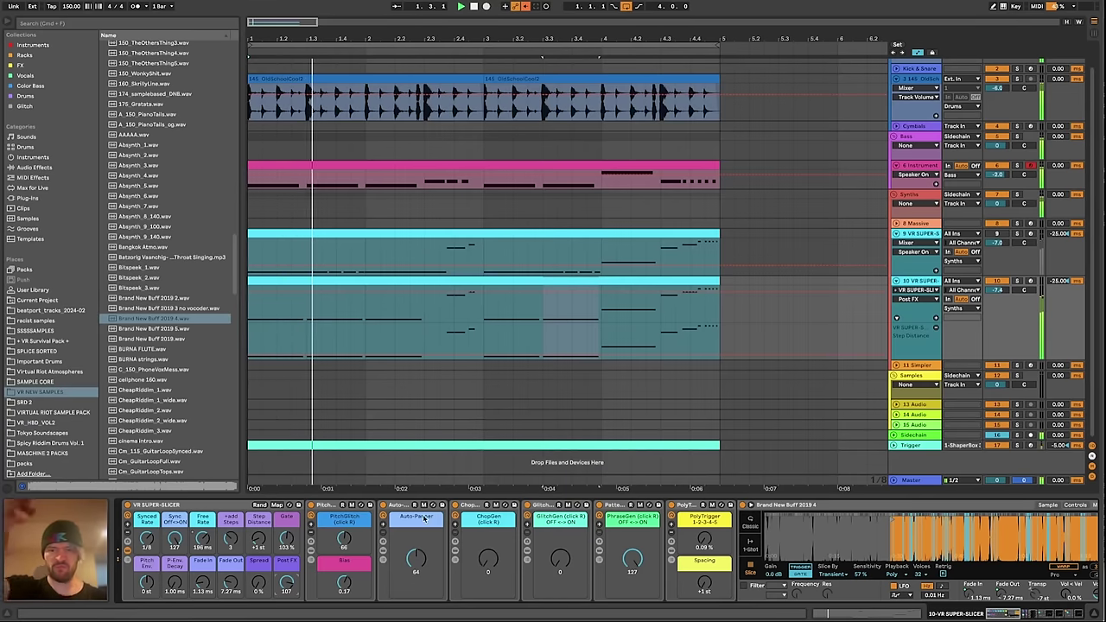
Switch to the VR SUPER-SLICER rack on track 9 and raise its Sync macro from off during playback
left_click(749, 508)
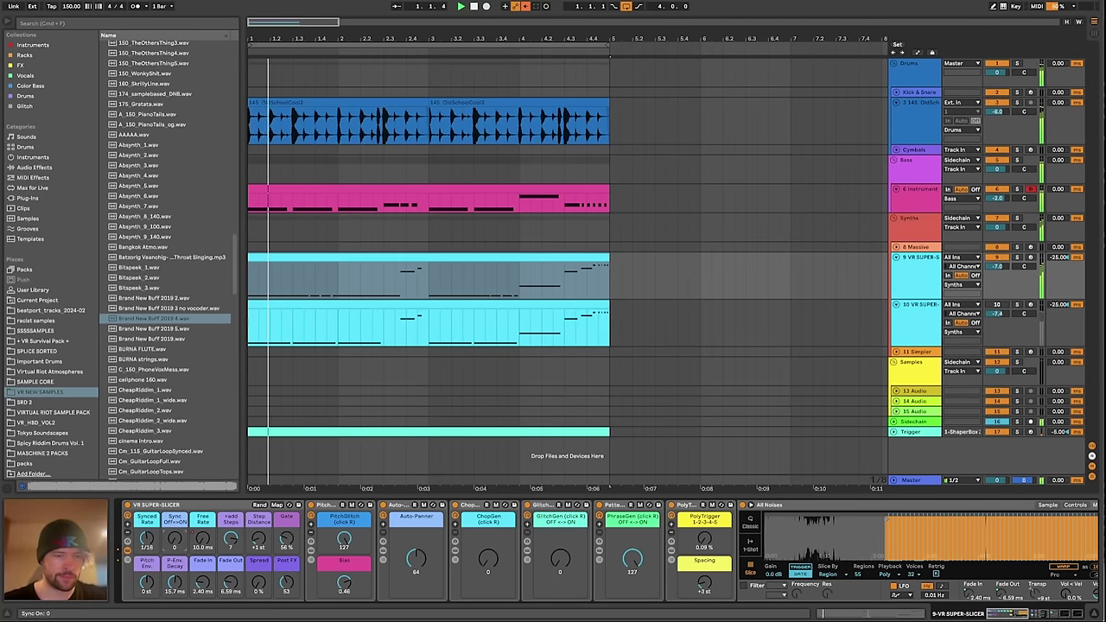
left_click_drag(174, 539, 175, 467)
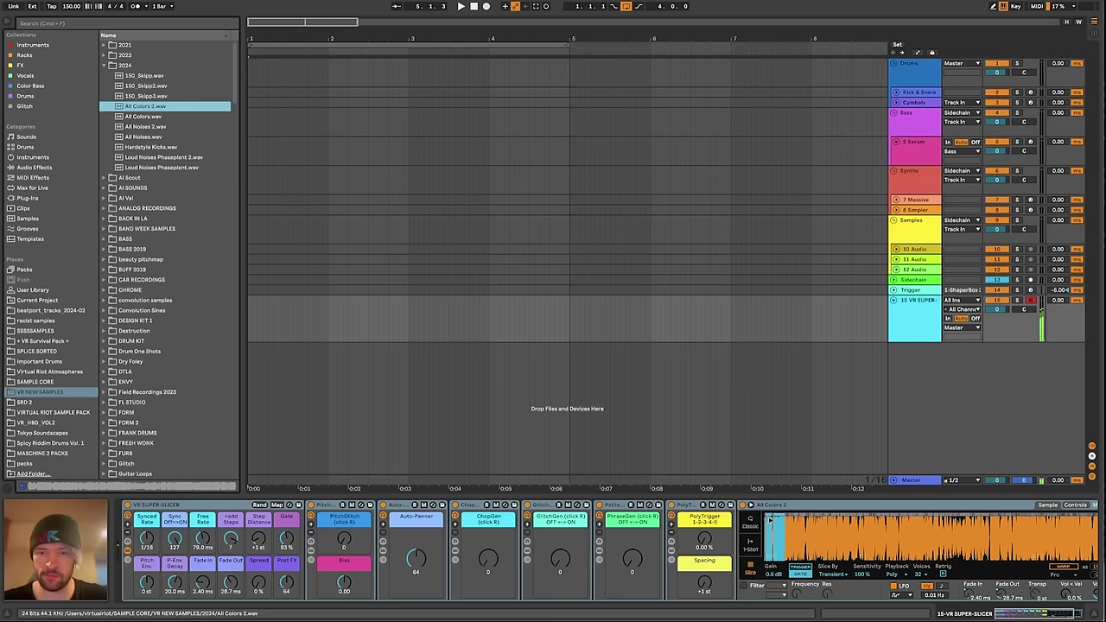
Move the slice range through the All Colors 2 sample on track 15 and set sensitivity to 81 %, Gate to 92 % and Fade Out to 12.4 ms
left_click(770, 520)
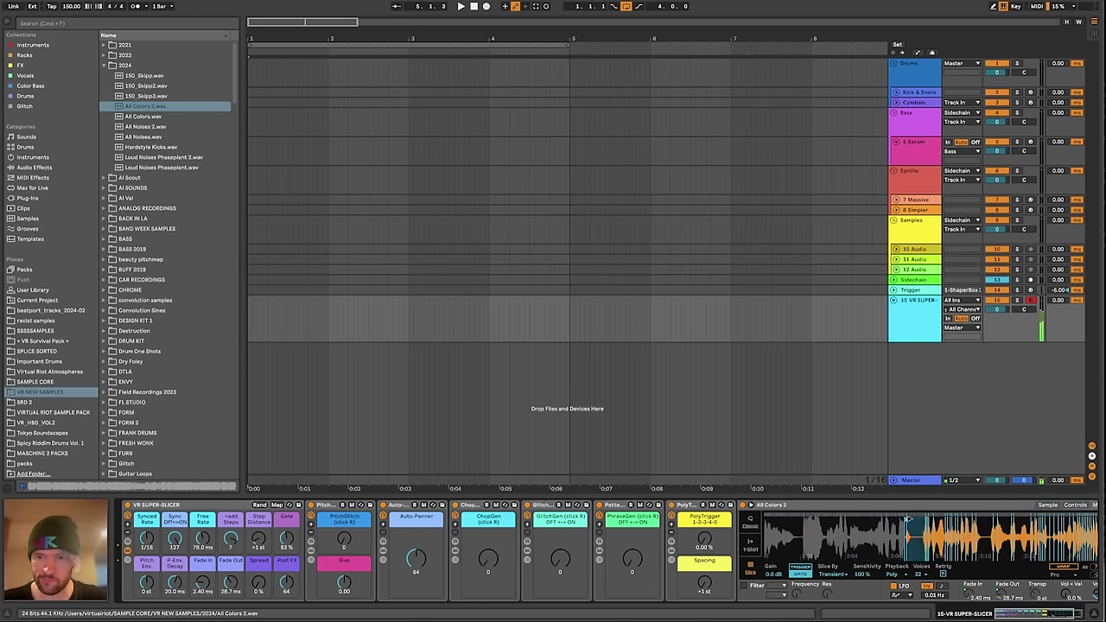
scroll(817, 534, "right", 5)
left_click_drag(813, 514, 885, 514)
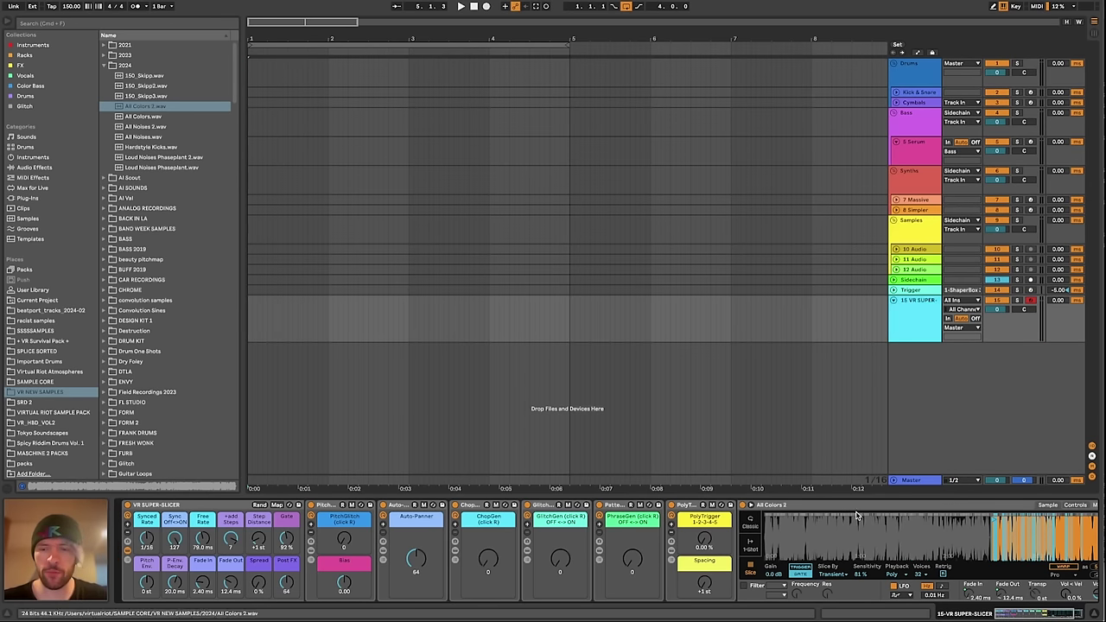
left_click(817, 508)
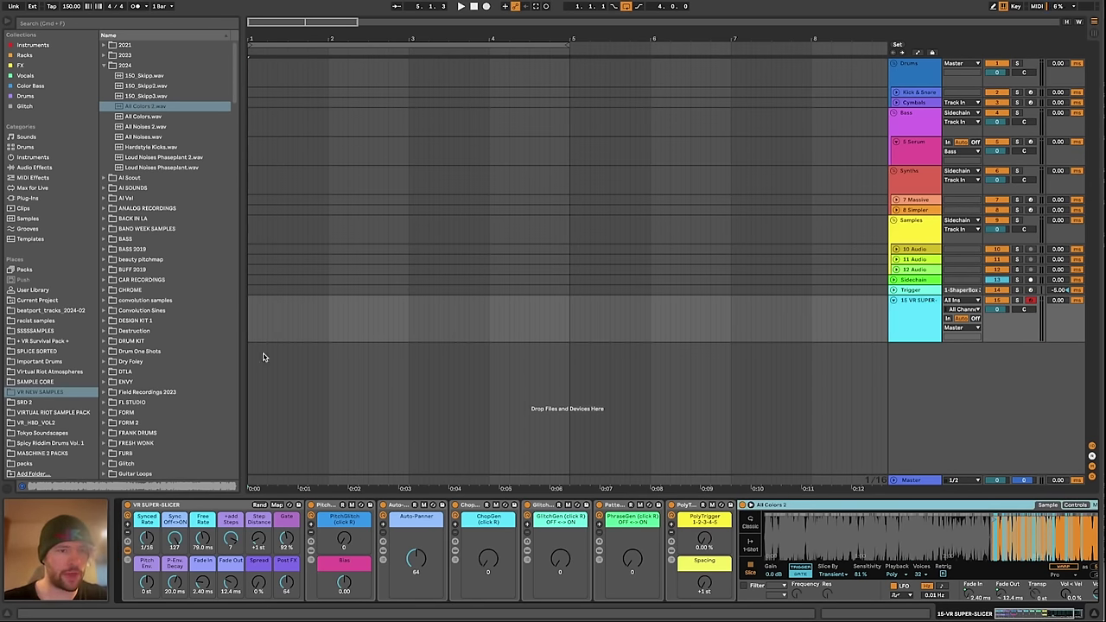
Browse the loops folder in SSSSSAMPLES, collapse its drums subfolder and preview several SUPERSKRILL samples
left_click(30, 330)
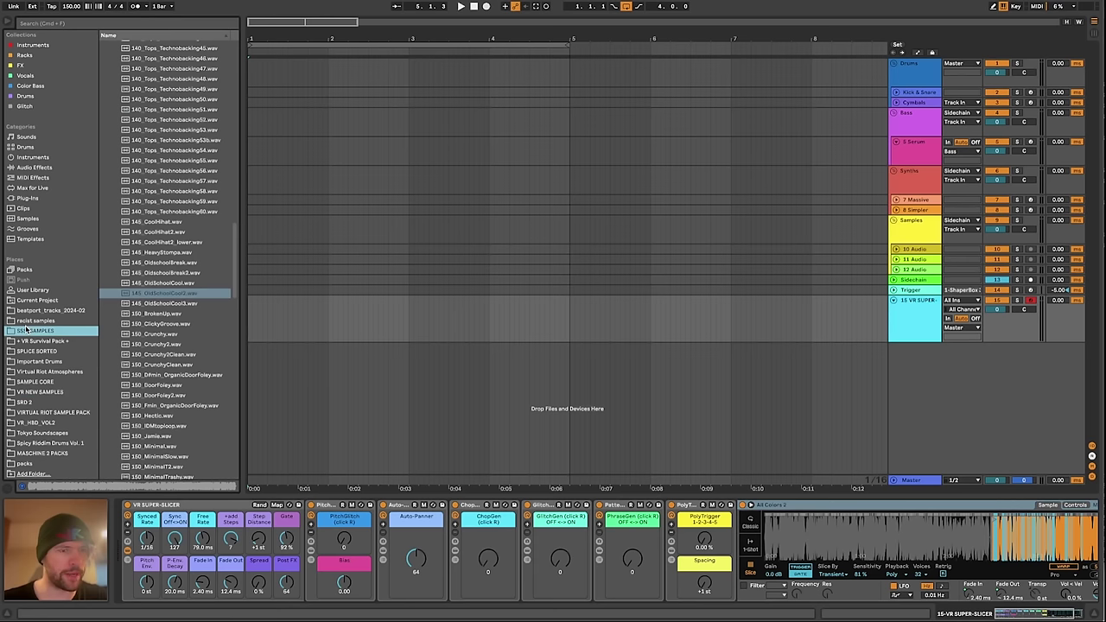
scroll(136, 209, "up", 5)
left_click(110, 86)
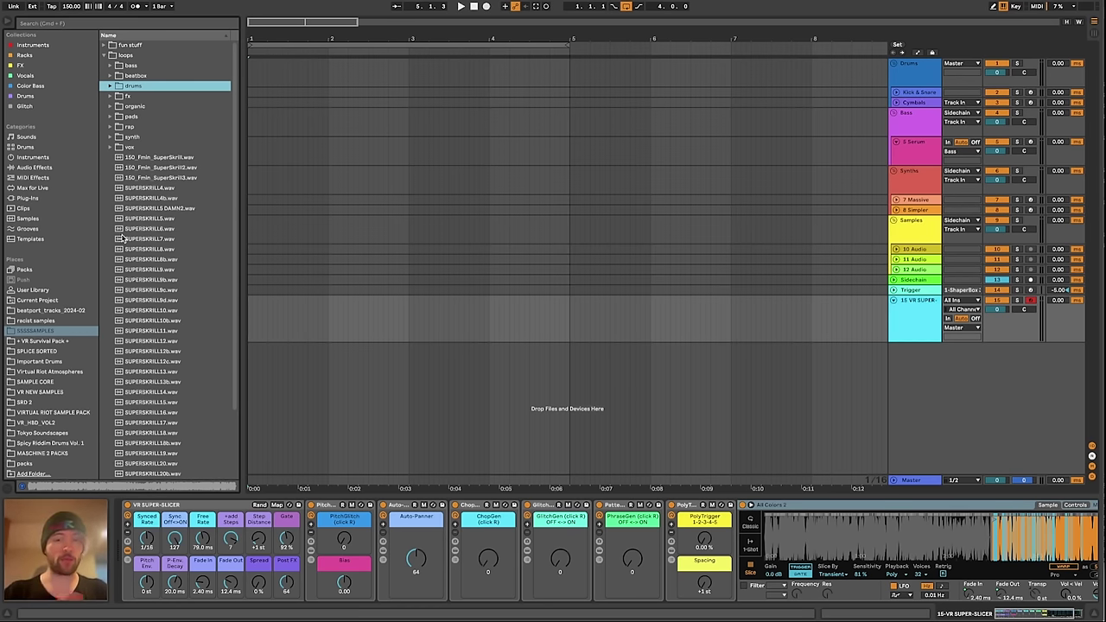
left_click(157, 301)
scroll(156, 303, "down", 1)
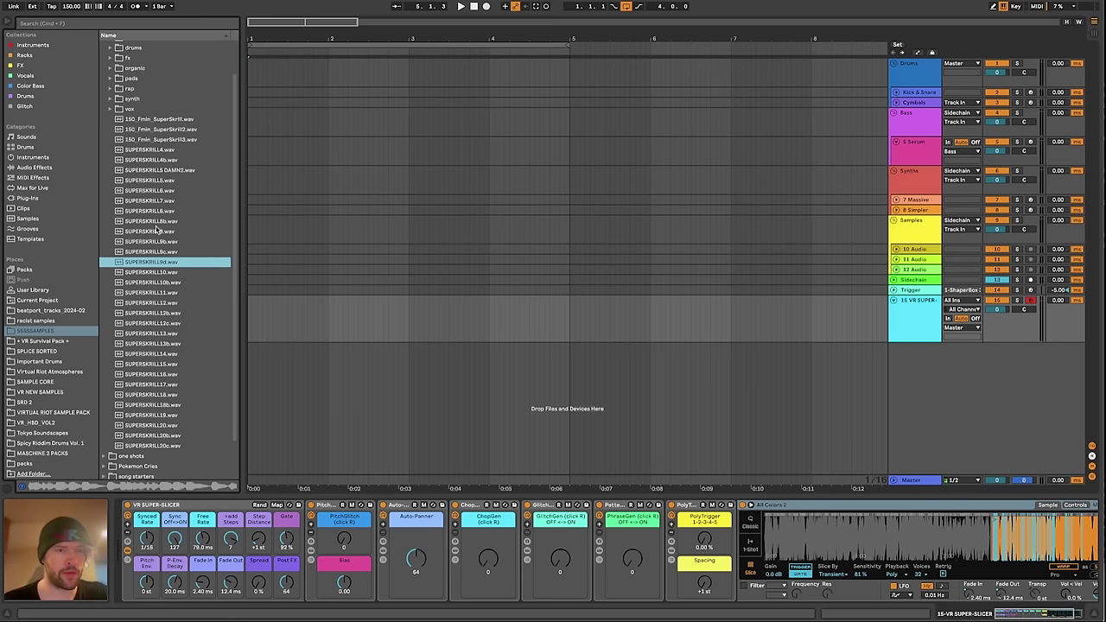
scroll(138, 346, "up", 1)
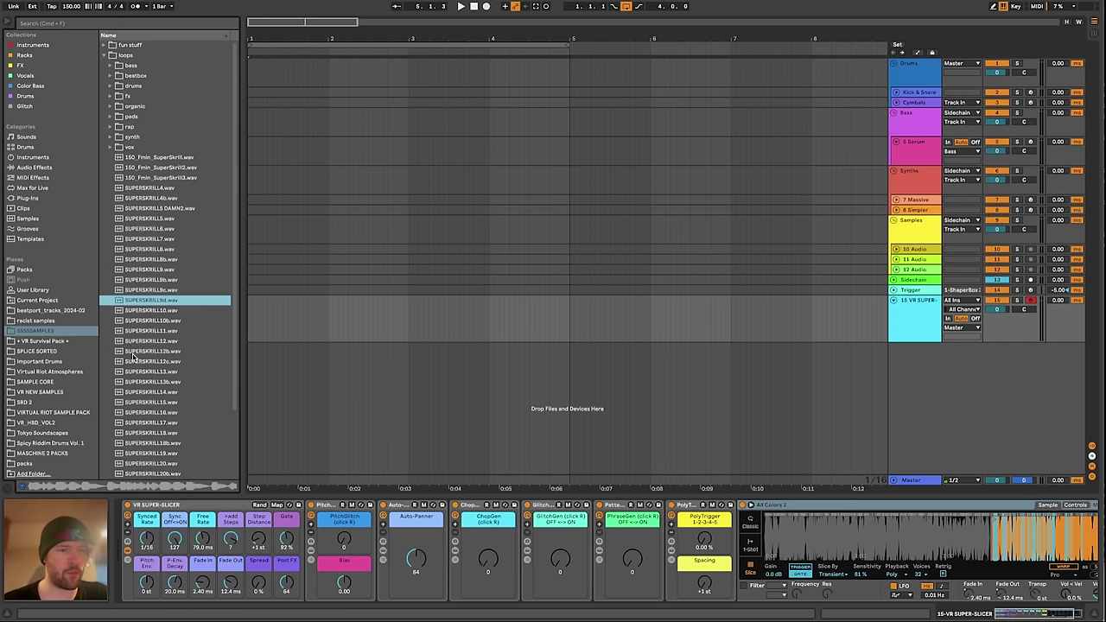
left_click(147, 219)
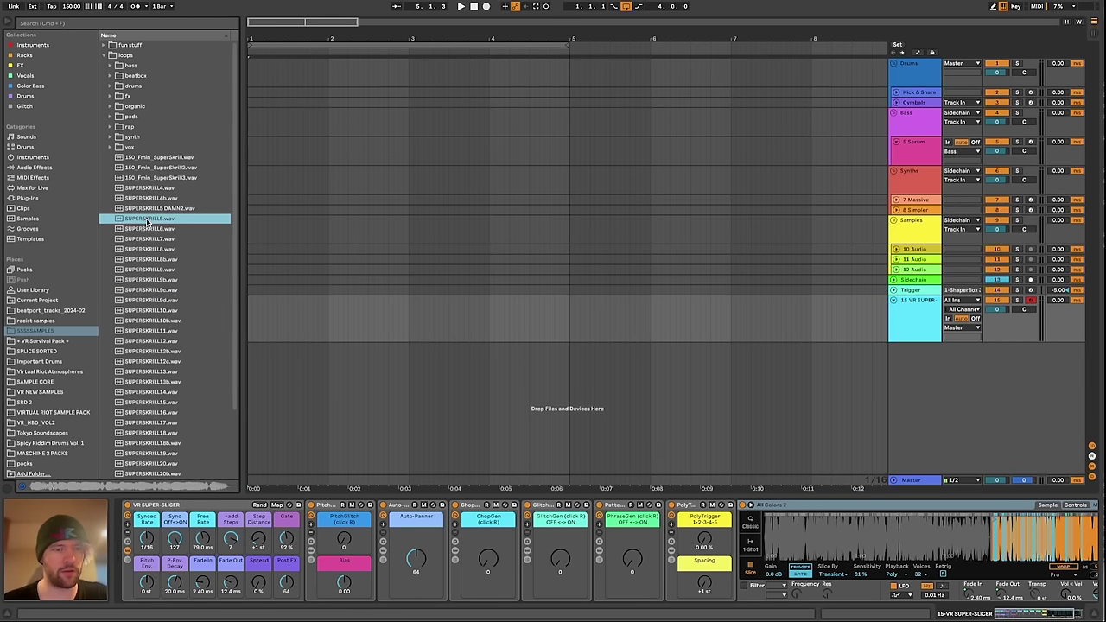
left_click(149, 199)
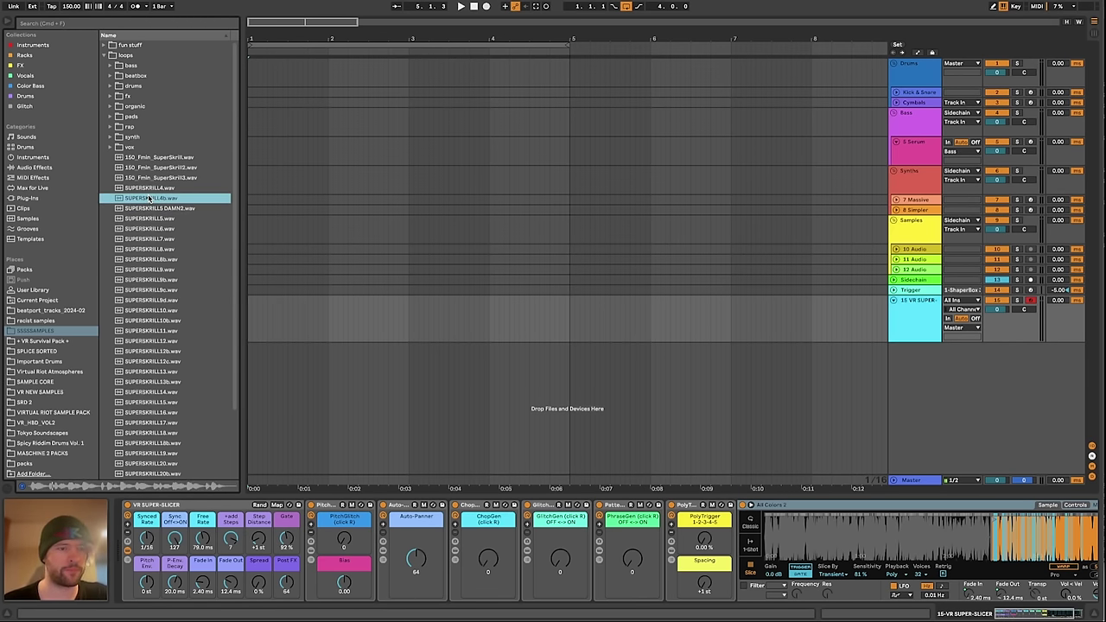
key("Up")
Place SUPERSKRILL4b.wav on a new audio track below track 15, turn off the arrangement loop and add SUPERSKRILL5.wav right after the clip
left_click(324, 321)
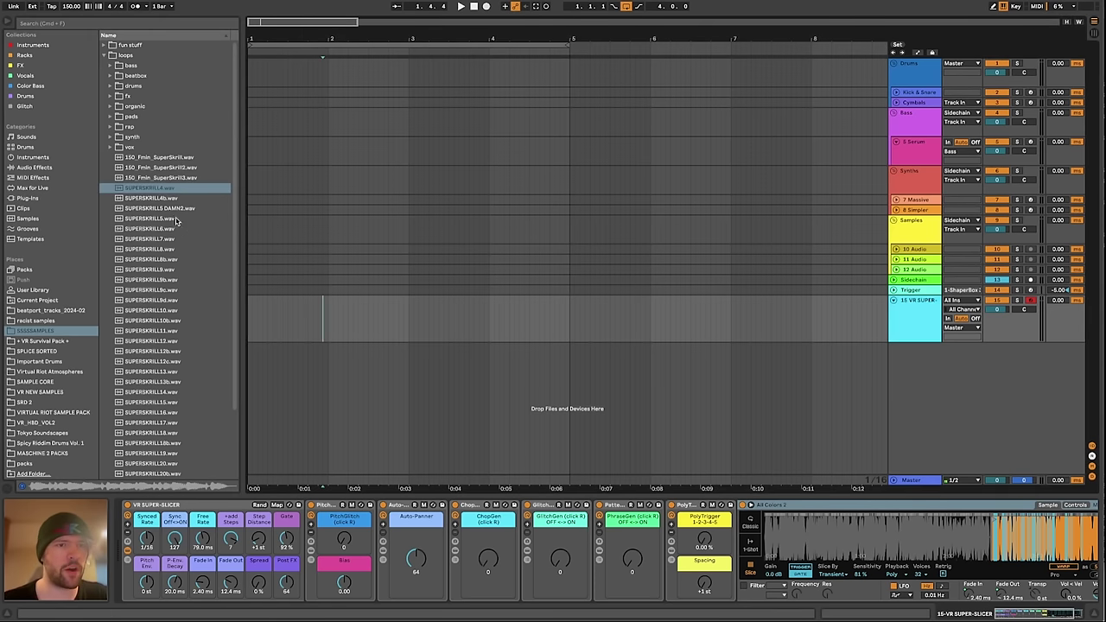
left_click_drag(162, 199, 309, 395)
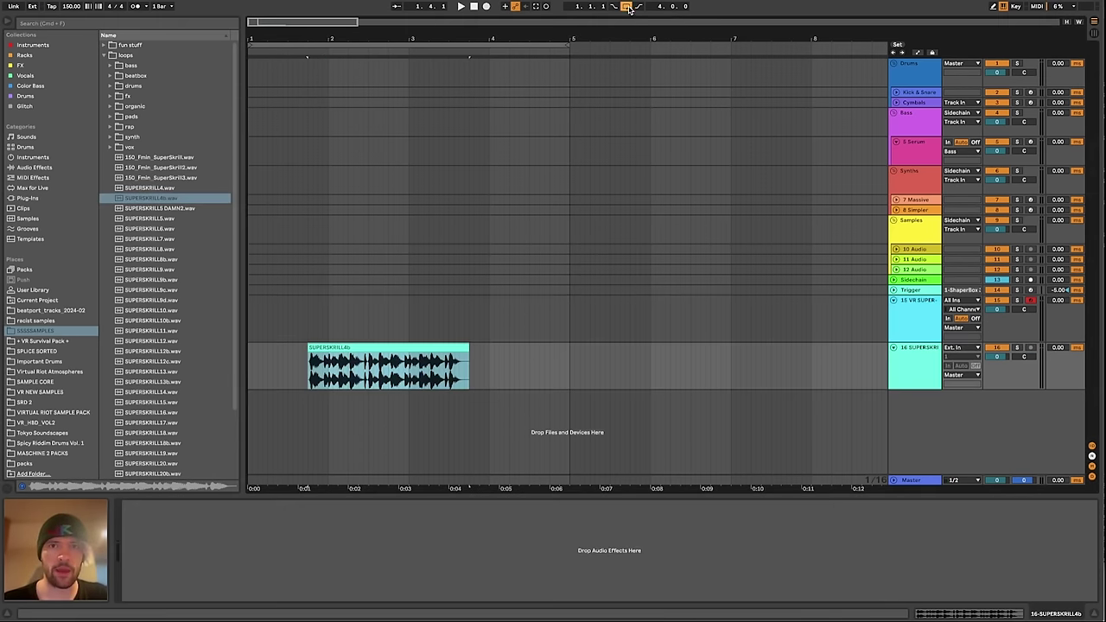
left_click_drag(149, 220, 462, 366)
Preview more SUPERSKRILL loops and append SUPERSKRILL8.wav and SUPERSKRILL9.wav after the SUPERSKRILL5 clip on track 16
left_click(144, 239)
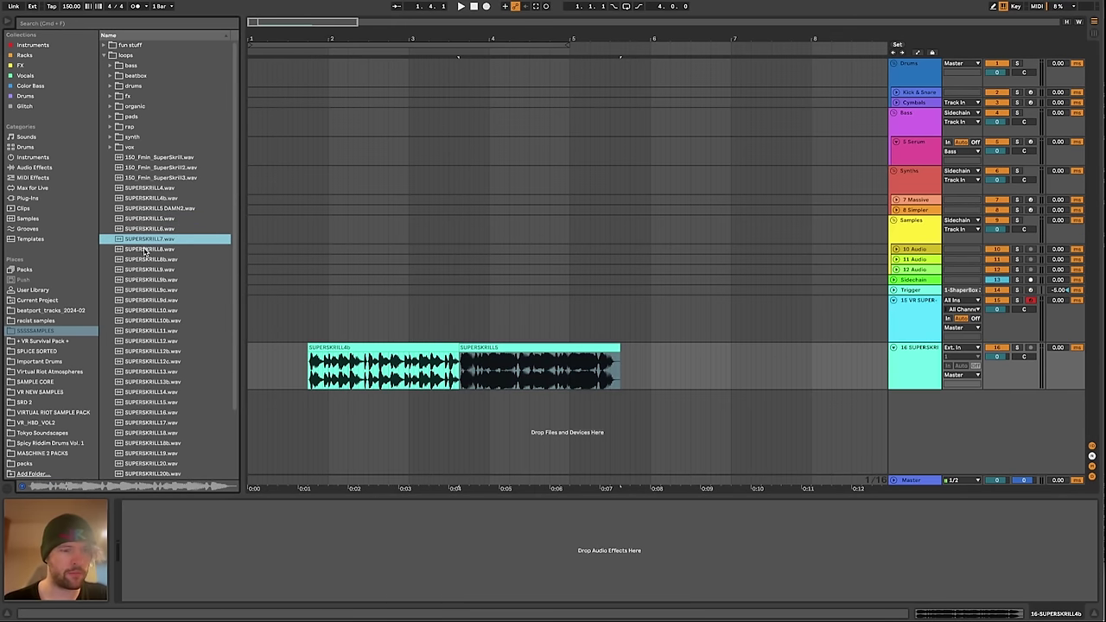
left_click(145, 250)
left_click_drag(144, 249, 615, 380)
left_click(170, 265)
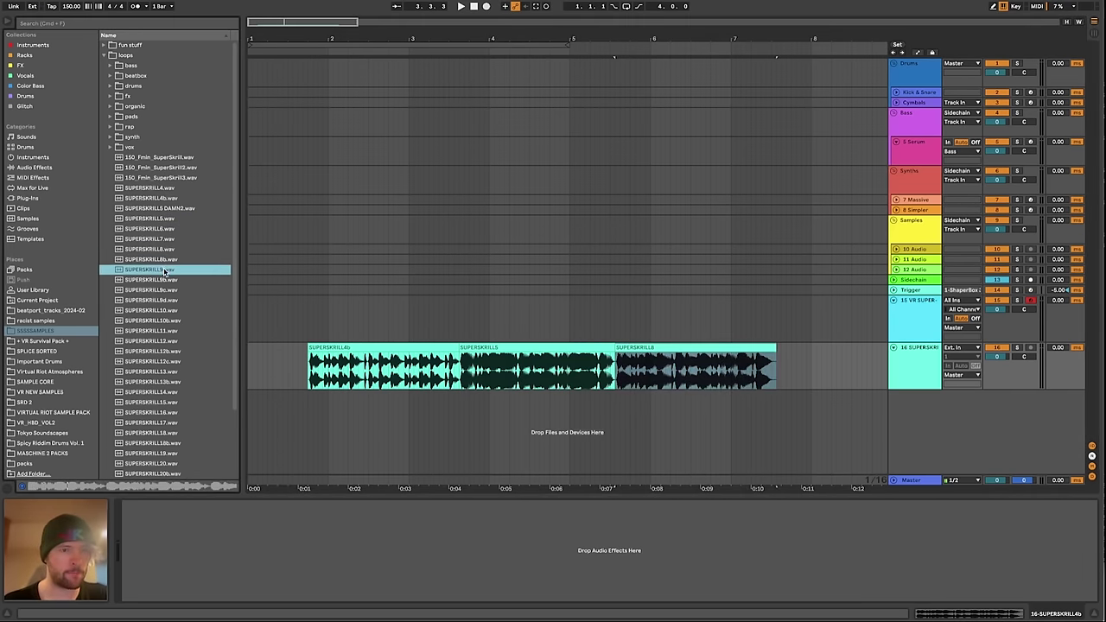
left_click_drag(154, 280, 774, 378)
Append SUPERSKRILL9d.wav, SUPERSKRILL10b.wav and SUPERSKRILL15.wav back to back after the SUPERSKRILL9 clip on track 16
key("minus")
key("minus")
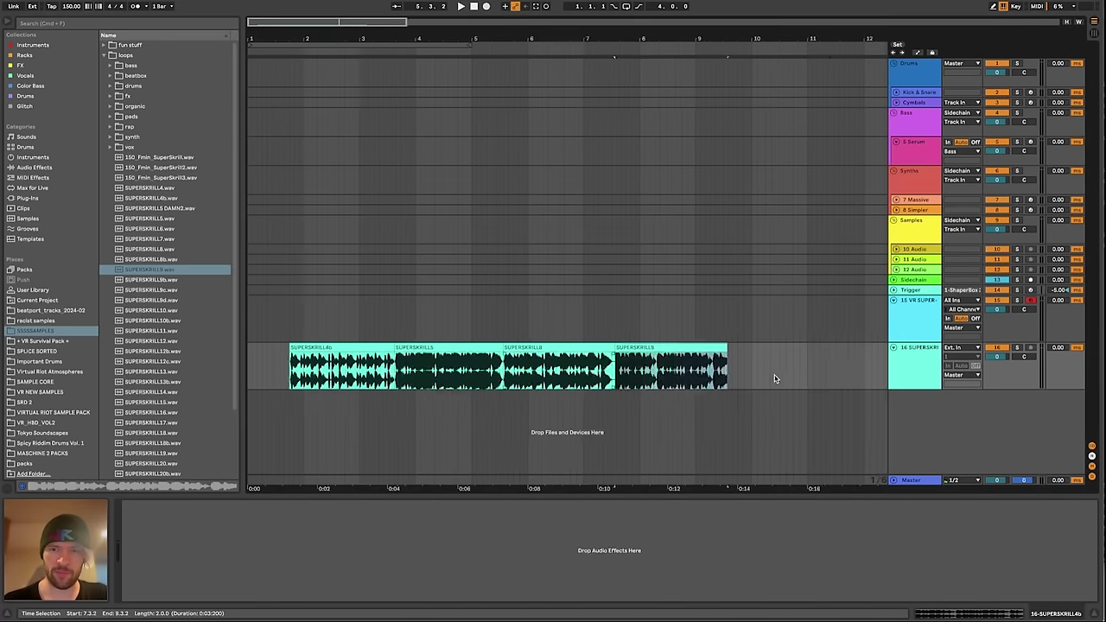
left_click_drag(151, 300, 459, 383)
left_click(146, 319)
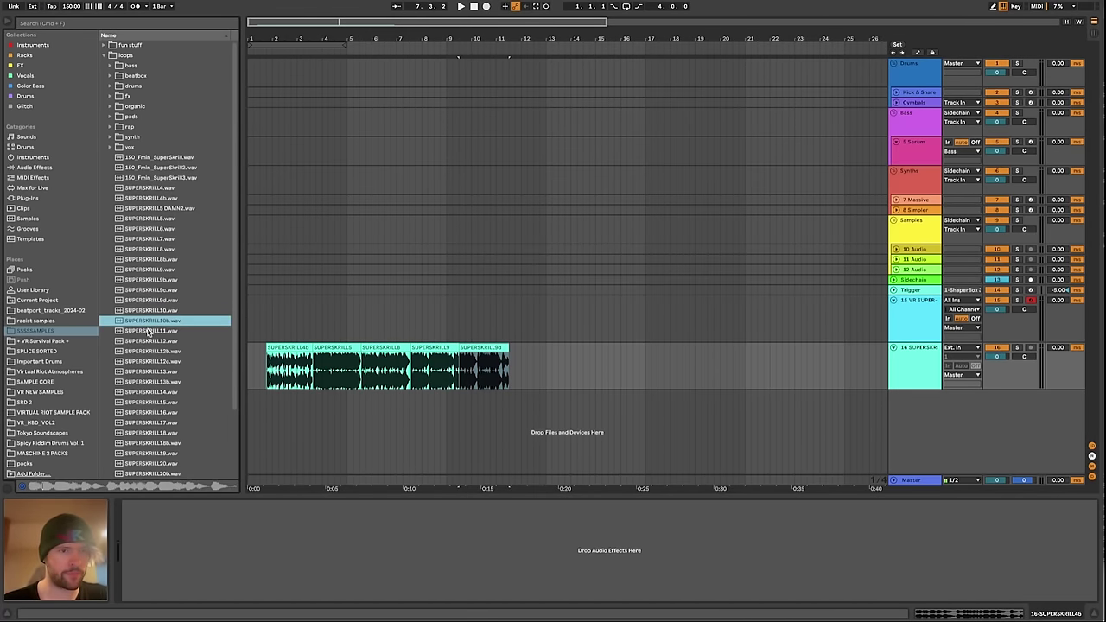
left_click_drag(146, 322, 512, 378)
scroll(151, 329, "down", 3)
left_click(151, 322)
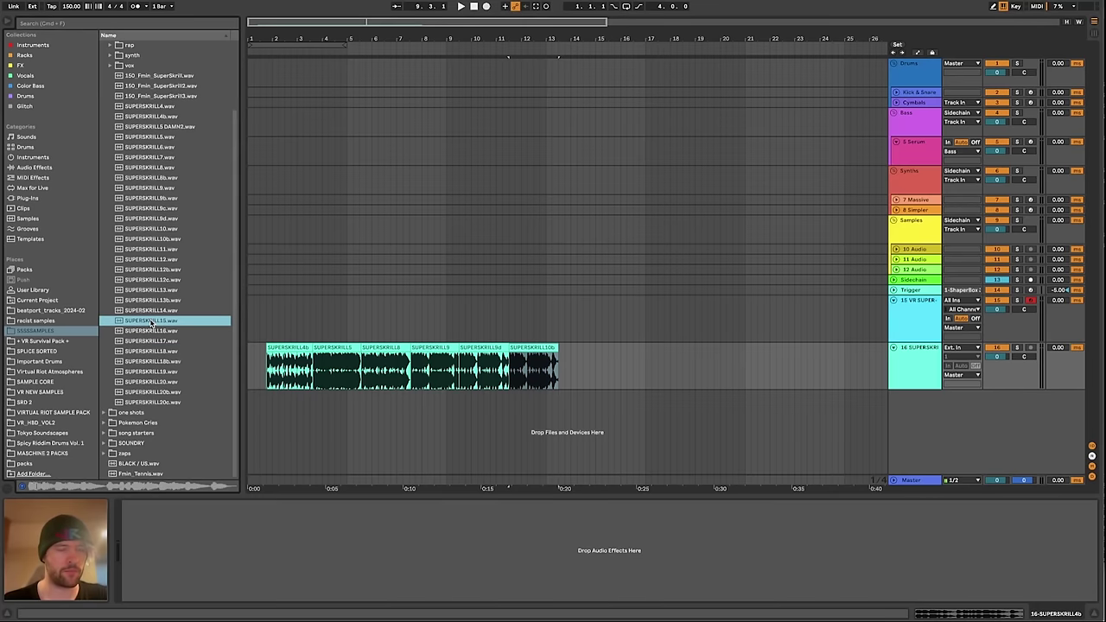
double_click(151, 320)
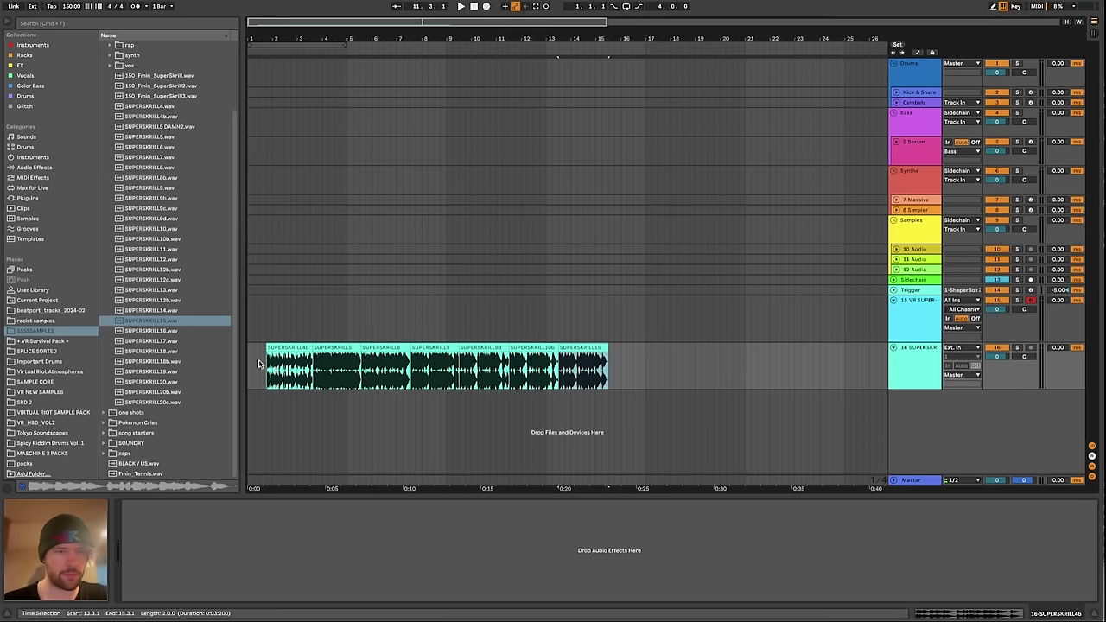
Append SUPERSKRILL17.wav, SUPERSKRILL19.wav and SUPERSKRILL20.wav back to back after the SUPERSKRILL15 clip on track 16
left_click(151, 340)
double_click(149, 341)
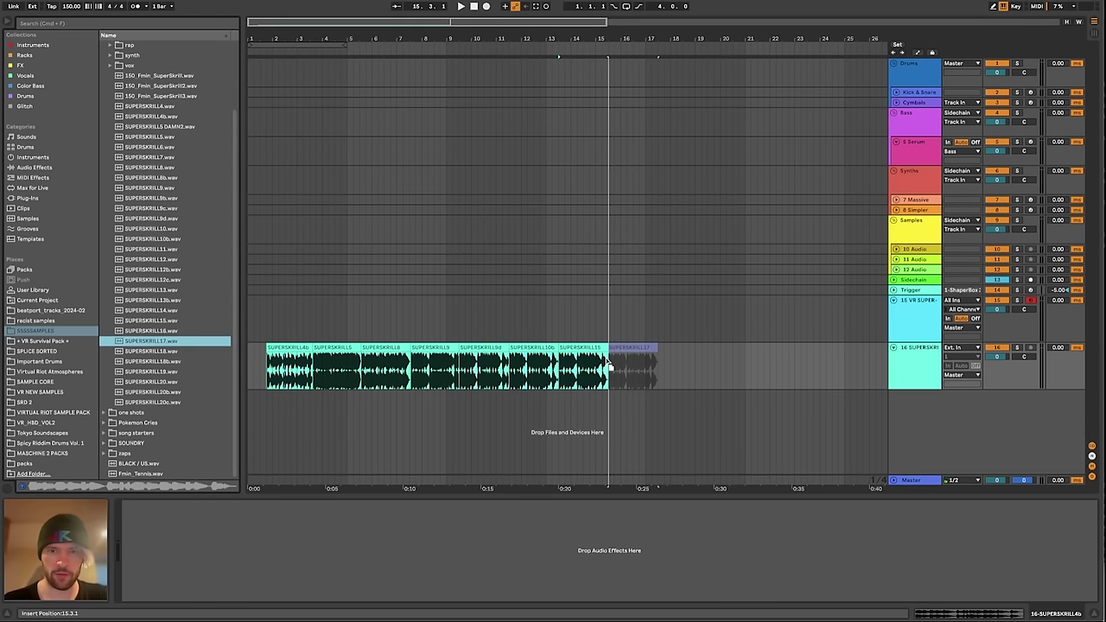
left_click(154, 371)
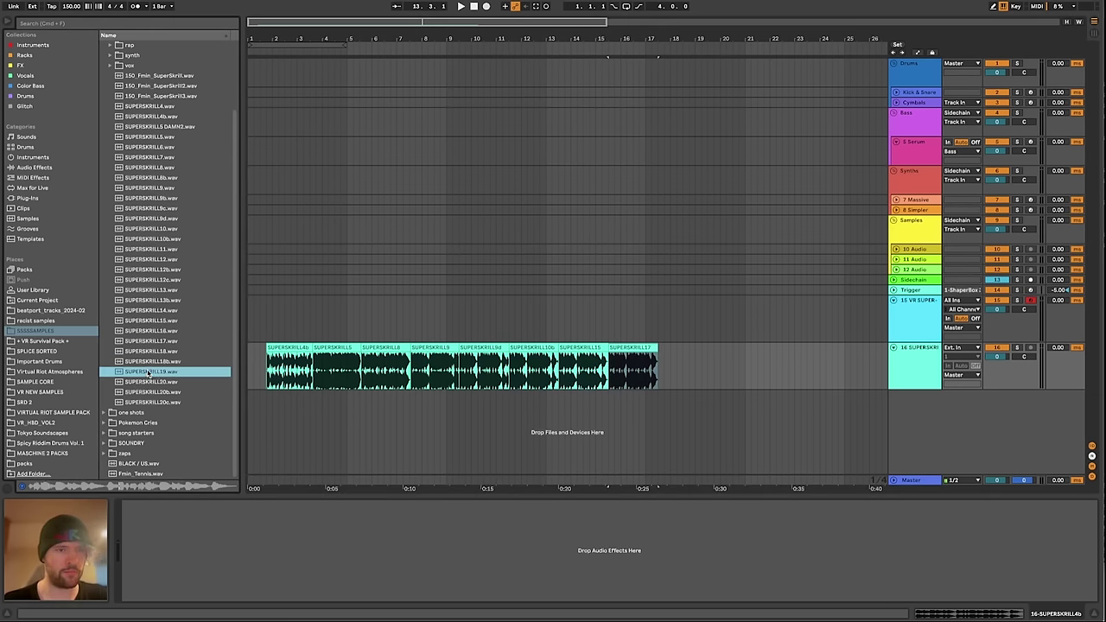
left_click_drag(149, 373, 709, 372)
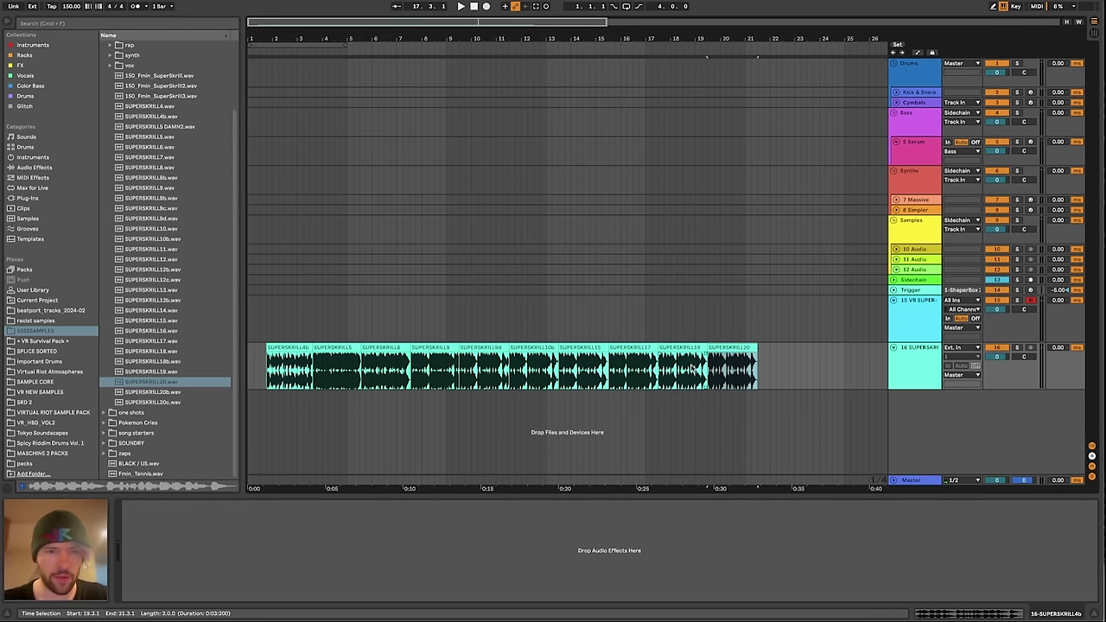
Consolidate all the SUPERSKRILL clips on track 16 into one clip and load it into the VR SUPER-SLICER's sample slicer
left_click(284, 342)
left_click(285, 347)
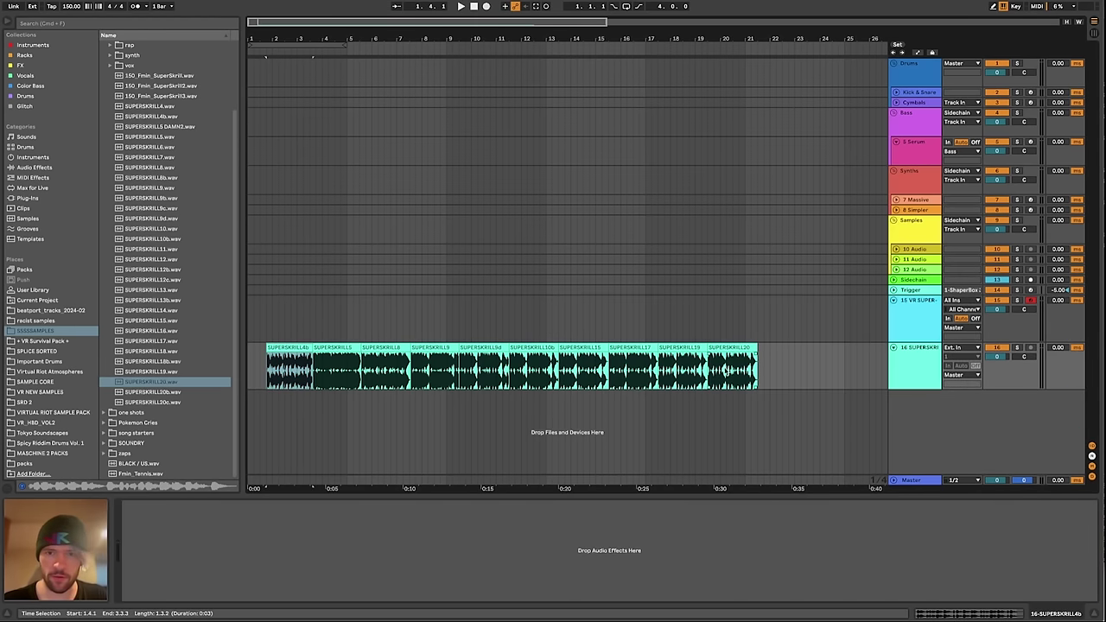
left_click(744, 348, "shift")
key("super+j")
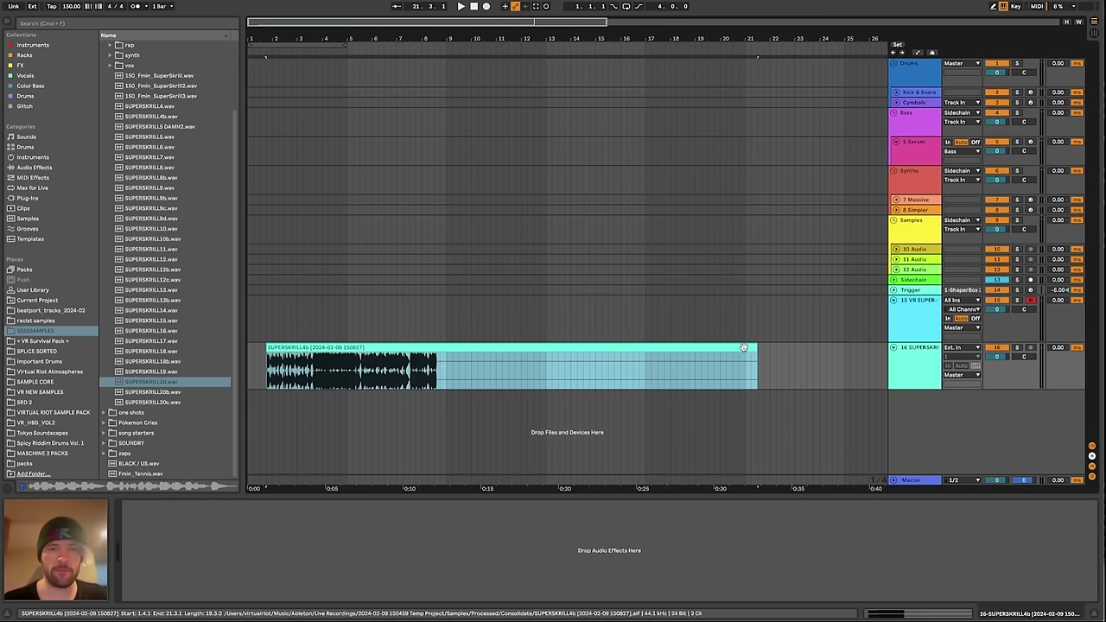
left_click(896, 326)
left_click_drag(498, 349, 881, 543)
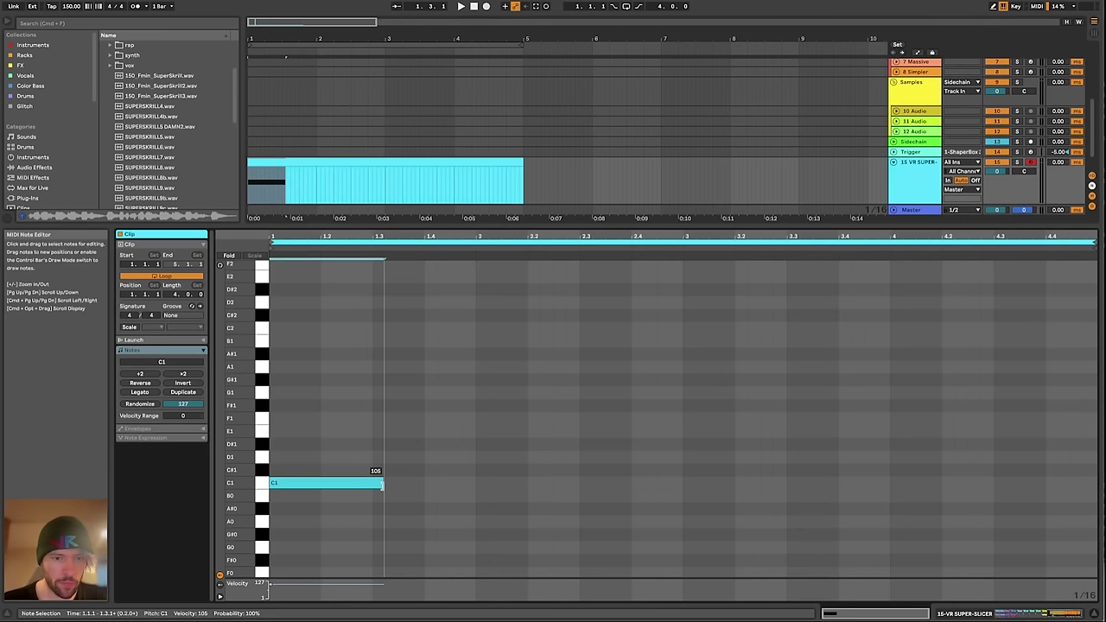
Shorten the first C1 note to just under two beats, duplicate it twice and raise the third note an octave to C2
mouse_move(380, 480)
left_mouse_down()
mouse_move(359, 473)
mouse_move(366, 484)
left_mouse_up()
key("super+d")
key("super+d")
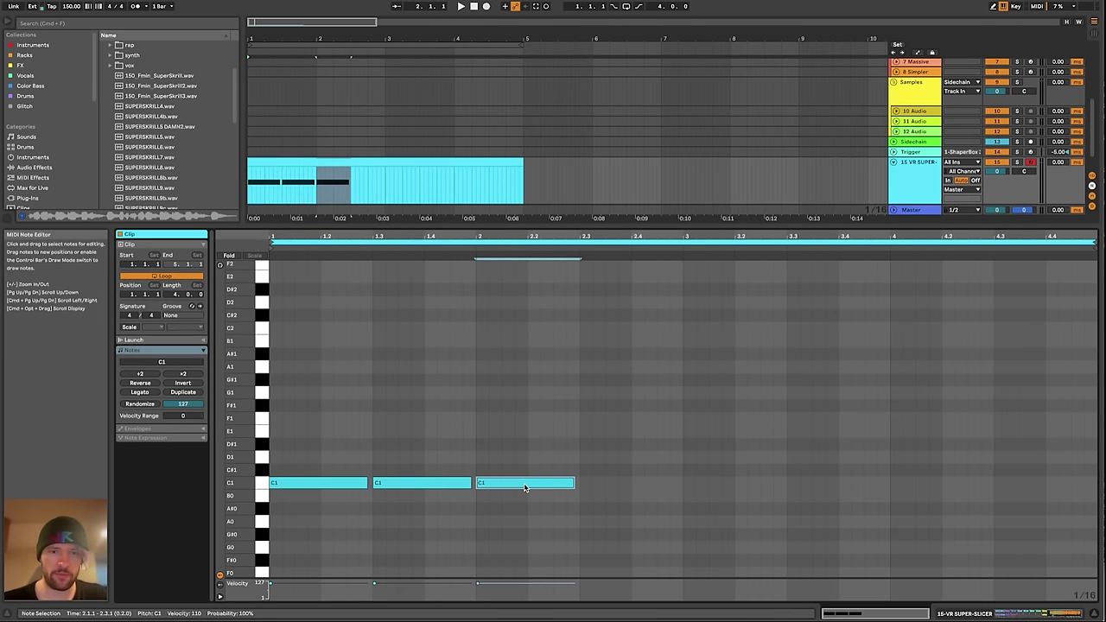
key("shift+Up")
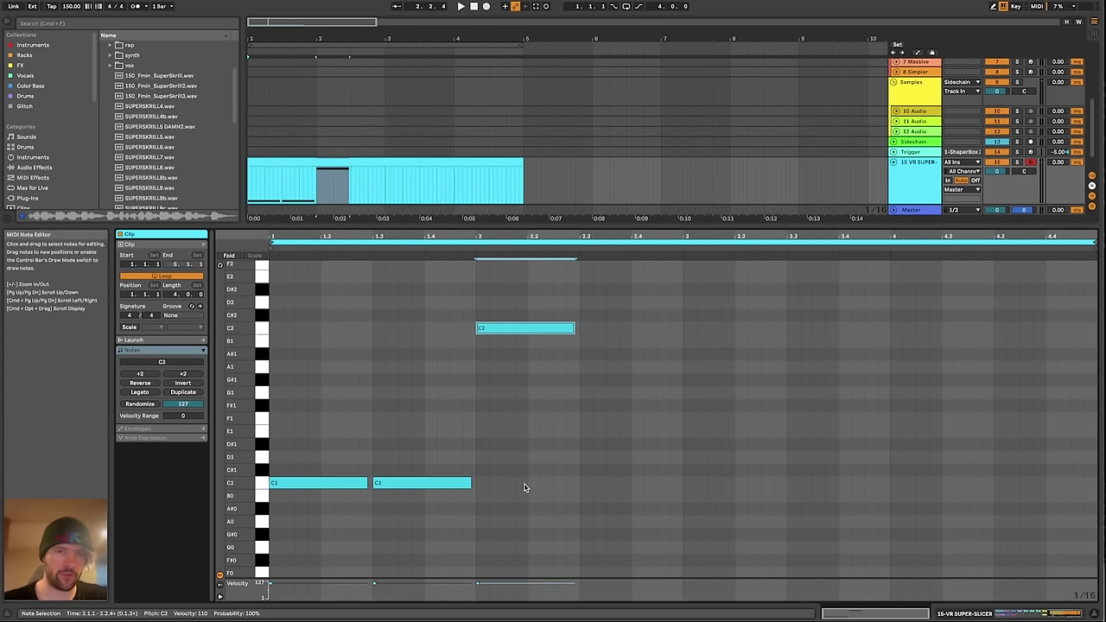
Add three short G1 notes from 2.3 to the end of bar 2 and duplicate the two-bar phrase into bars 3 and 4
key("super+d")
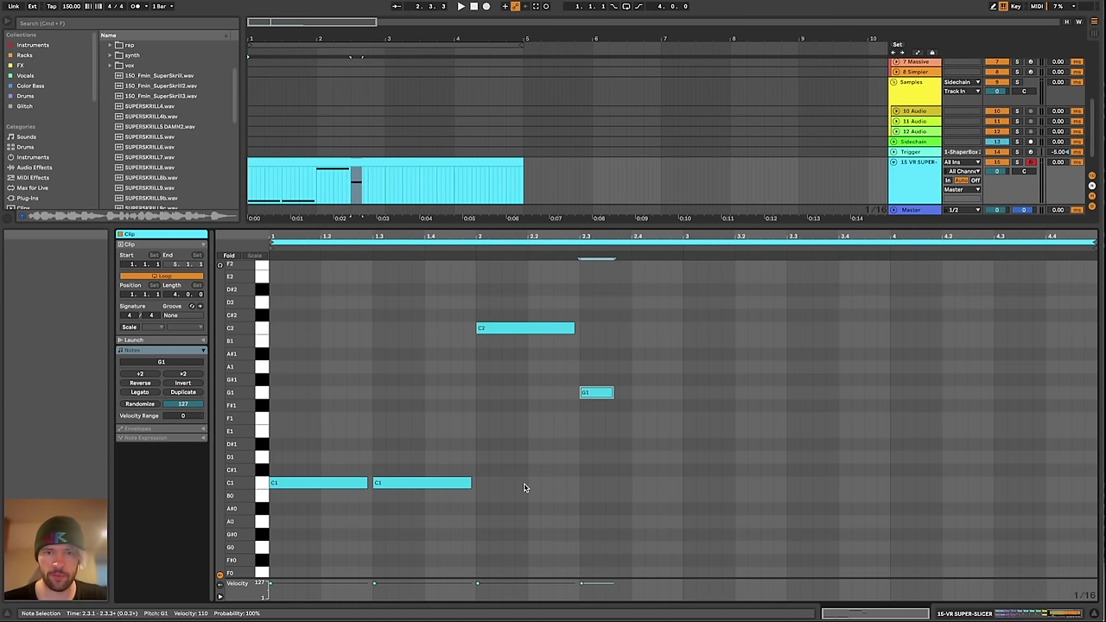
key("super+d")
key("super+d")
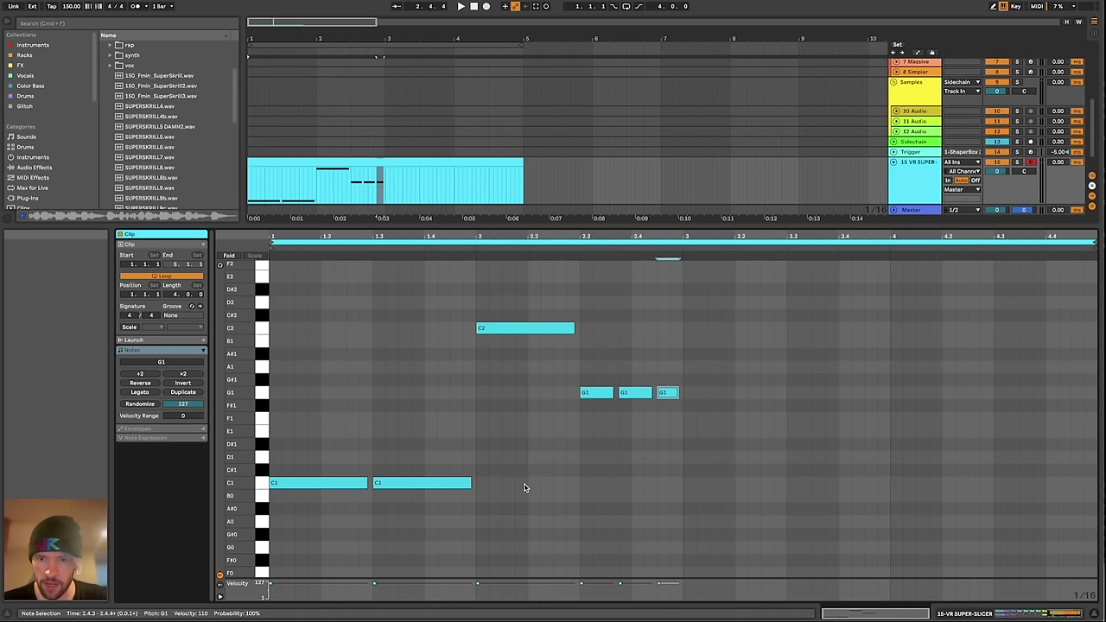
key("super+a")
key("super+d")
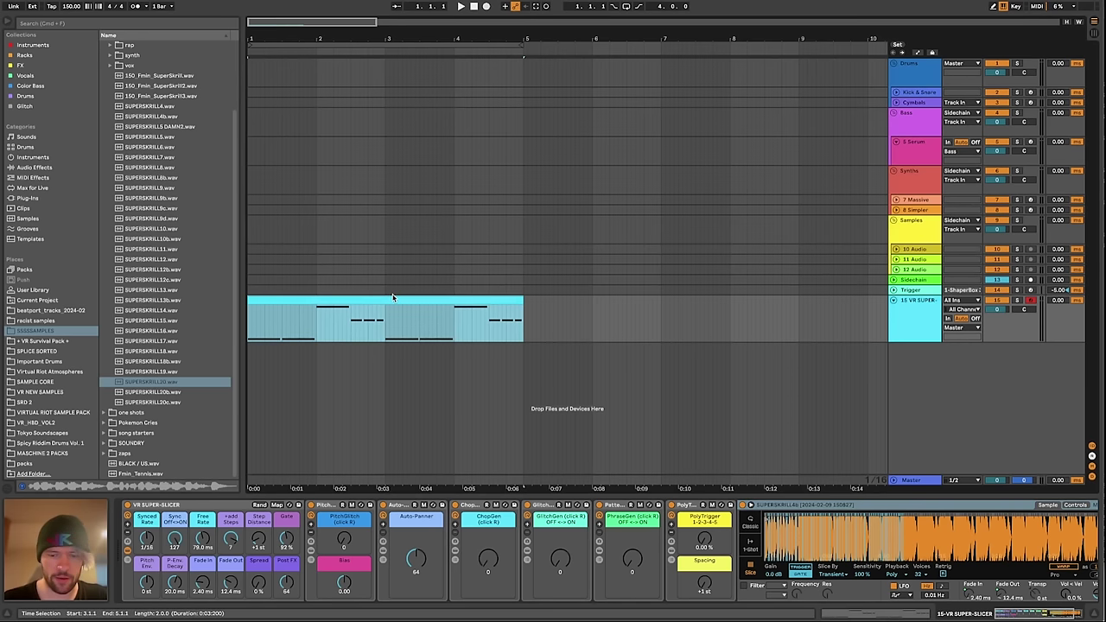
Loop the arrangement over the four-bar slicer clip and audition the pattern
key("super+l")
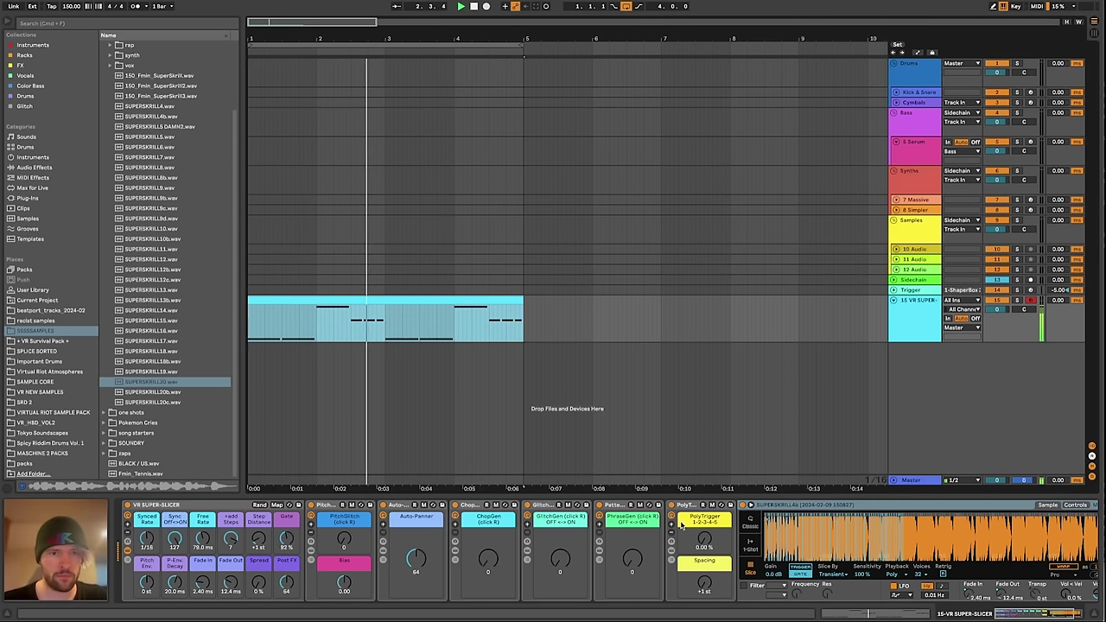
left_click(352, 324)
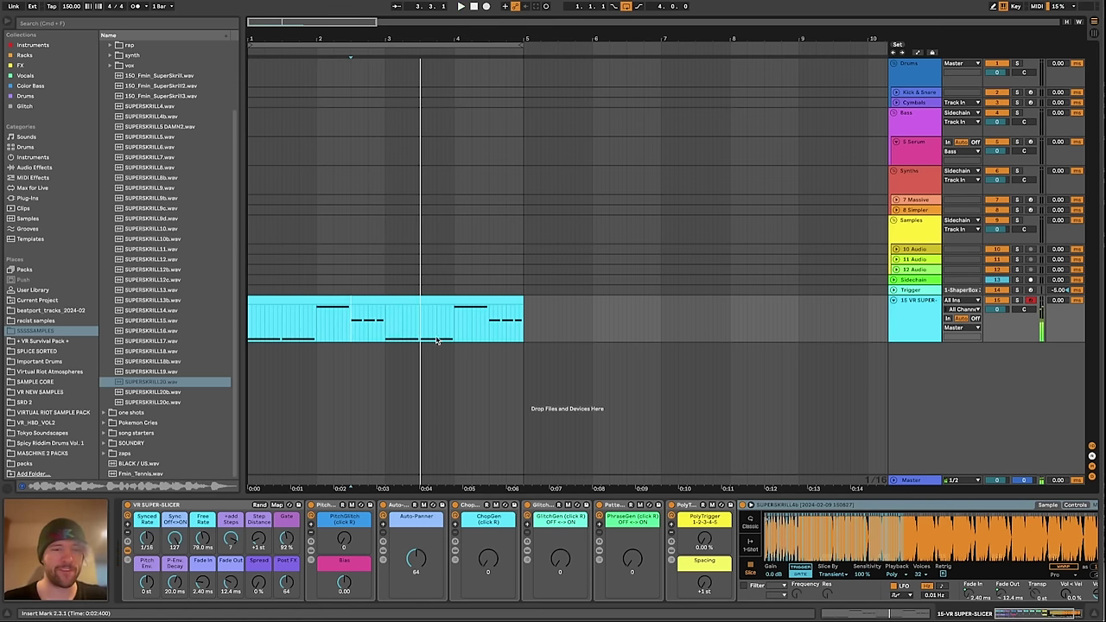
left_click(370, 304)
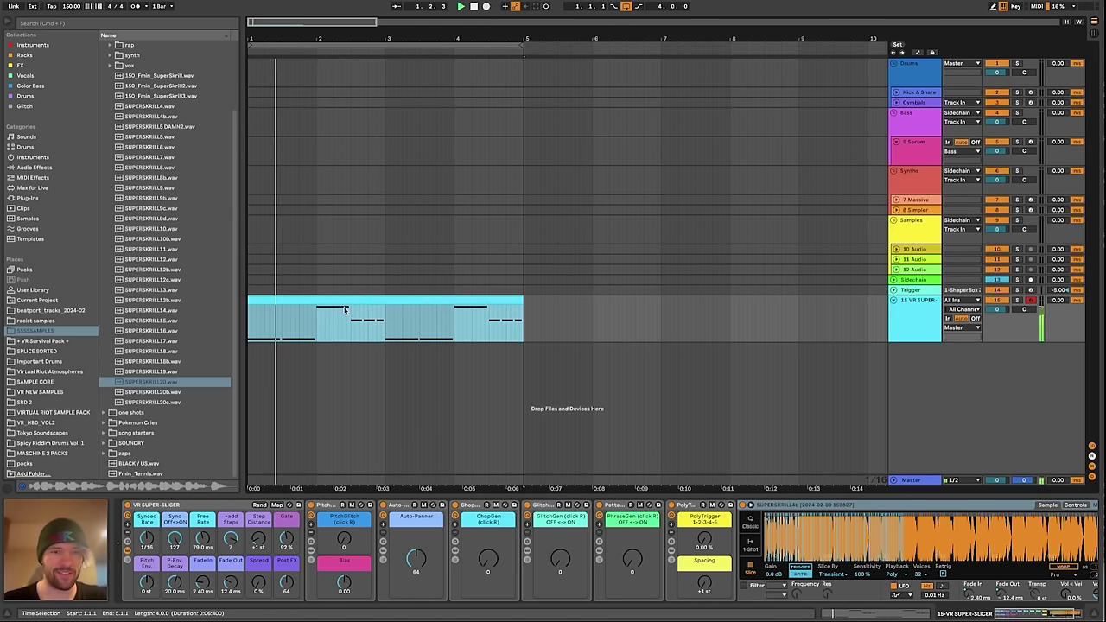
left_click(351, 315)
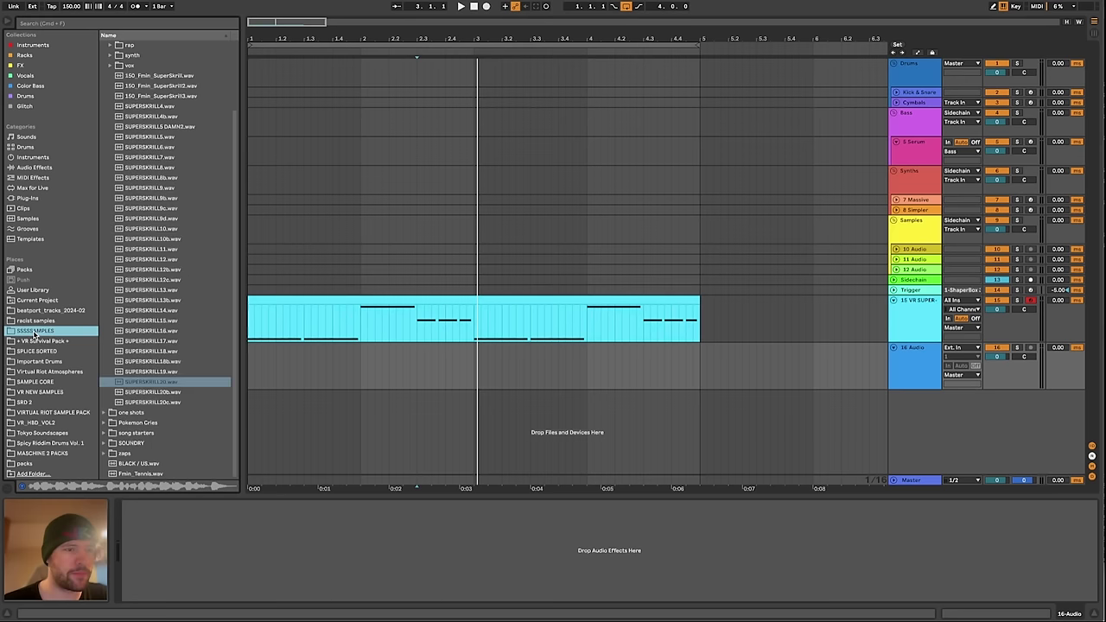
Place 128_KnockingHouse.wav from the drums loops folder across four bars on track 16 and set the tempo to 128
scroll(109, 220, "up", 3)
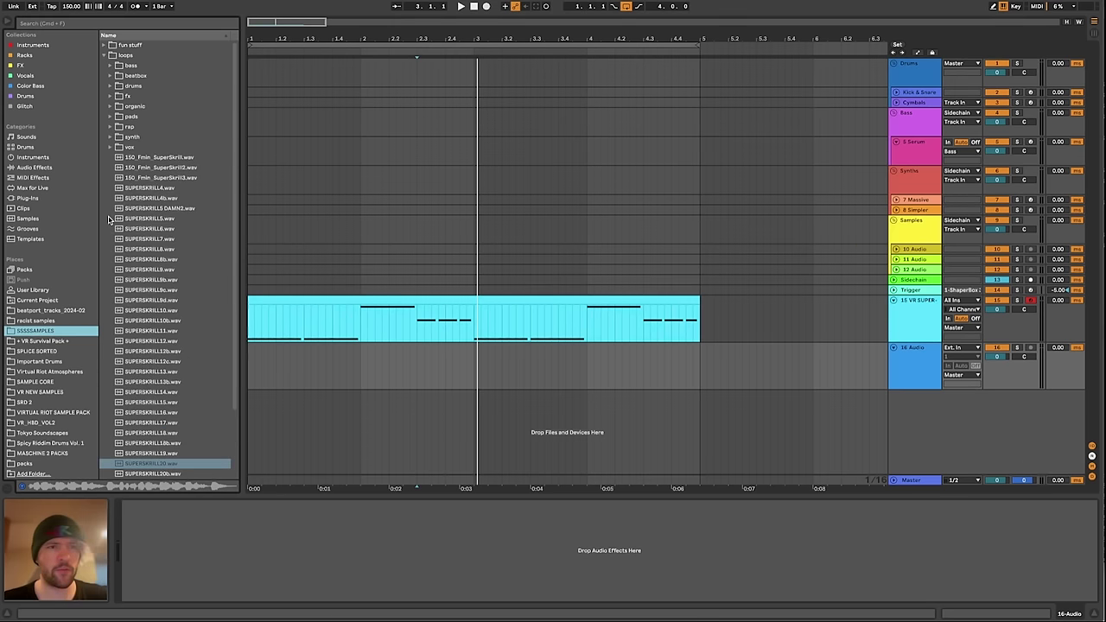
left_click(125, 67)
key("Down")
key("Down")
key("Right")
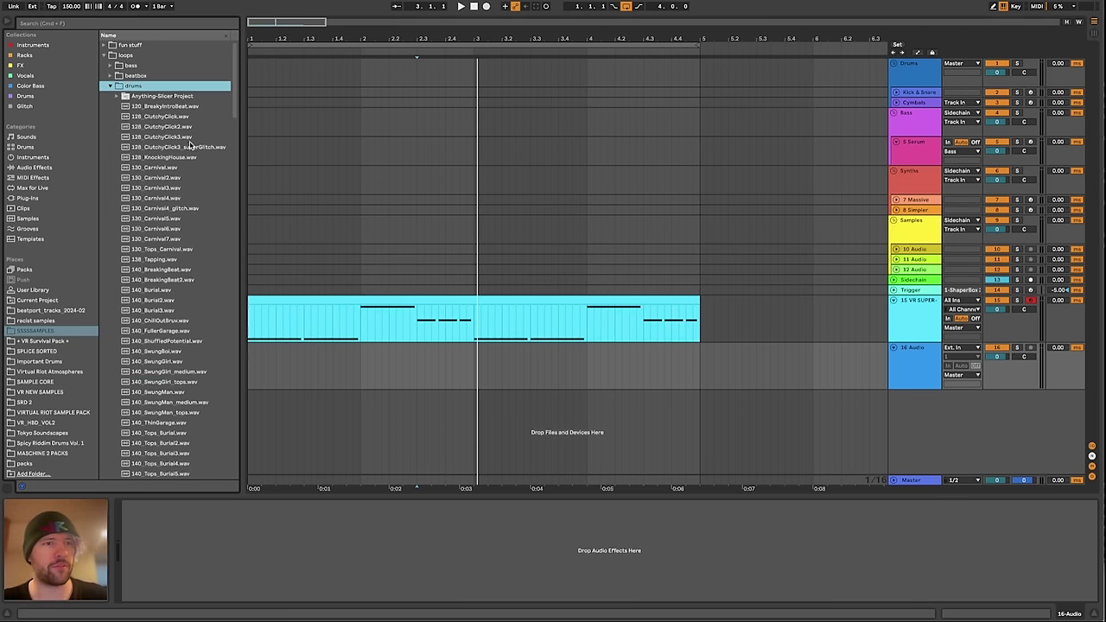
left_click_drag(159, 162, 275, 372)
left_click(921, 380)
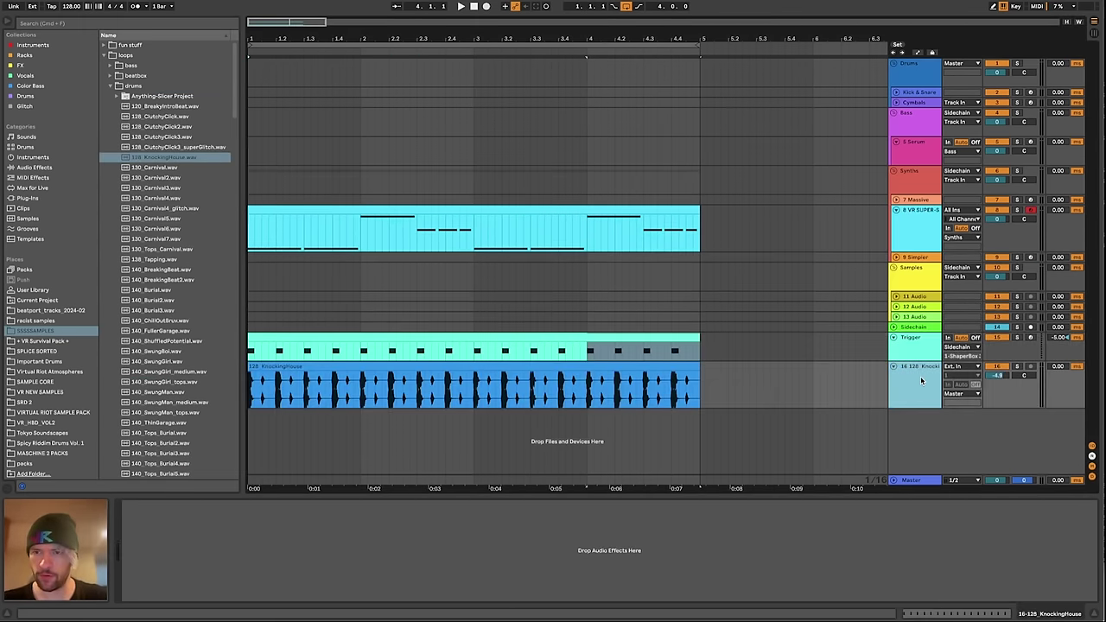
Add a Limiter to the Master track
left_click(934, 481)
left_click(34, 167)
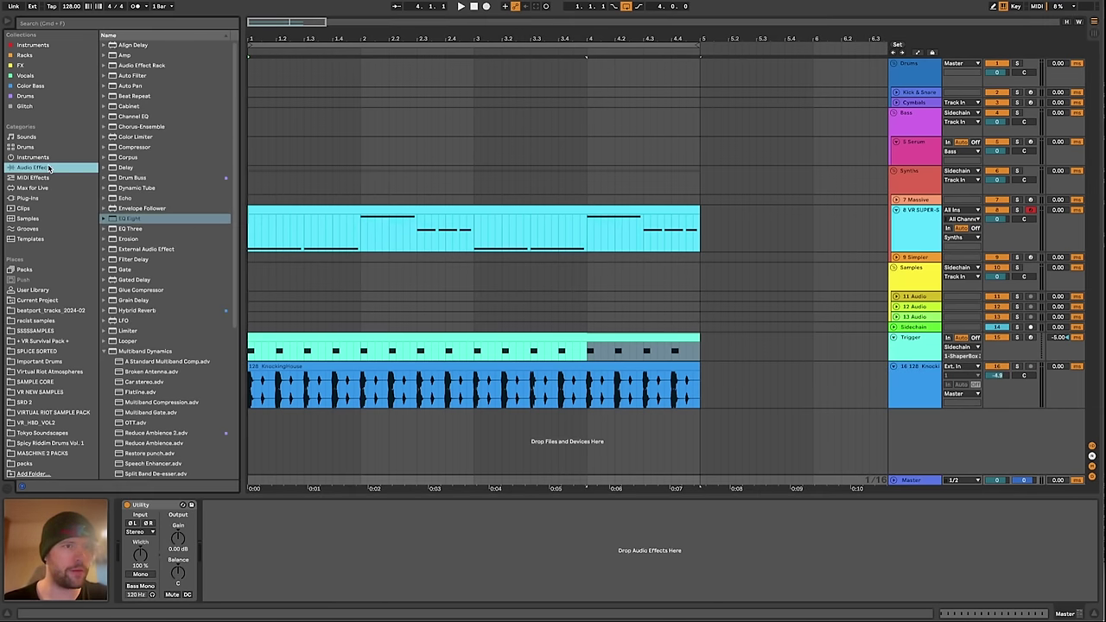
double_click(117, 334)
Play the loop and set the VR SUPER-SLICER track's volume to 0.5
left_click(918, 233)
key("space")
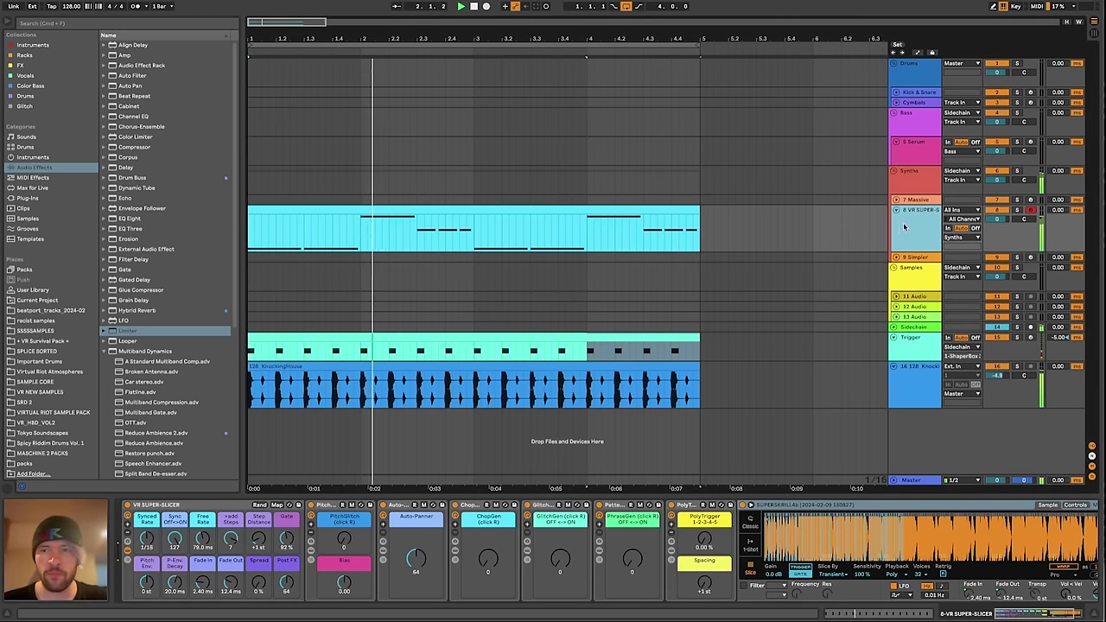
left_click_drag(998, 219, 997, 216)
In the slicer clip, shorten the C1 note at 1.3, add an F#1 note on beat 4 and lower bar 2's C2 to C1
double_click(474, 210)
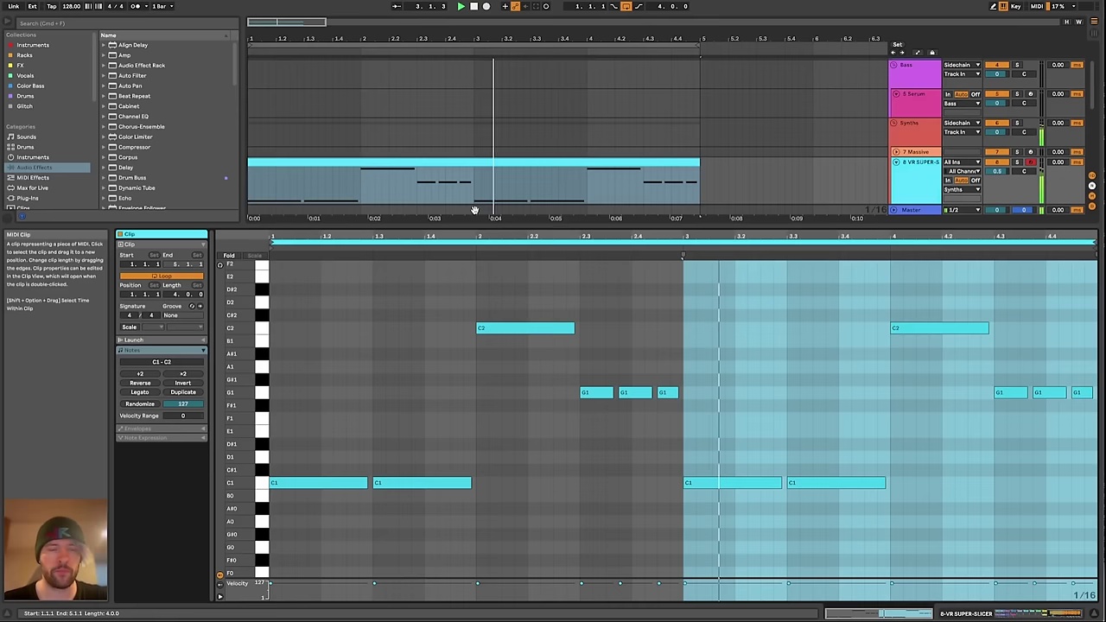
key("space")
key("shift+Left")
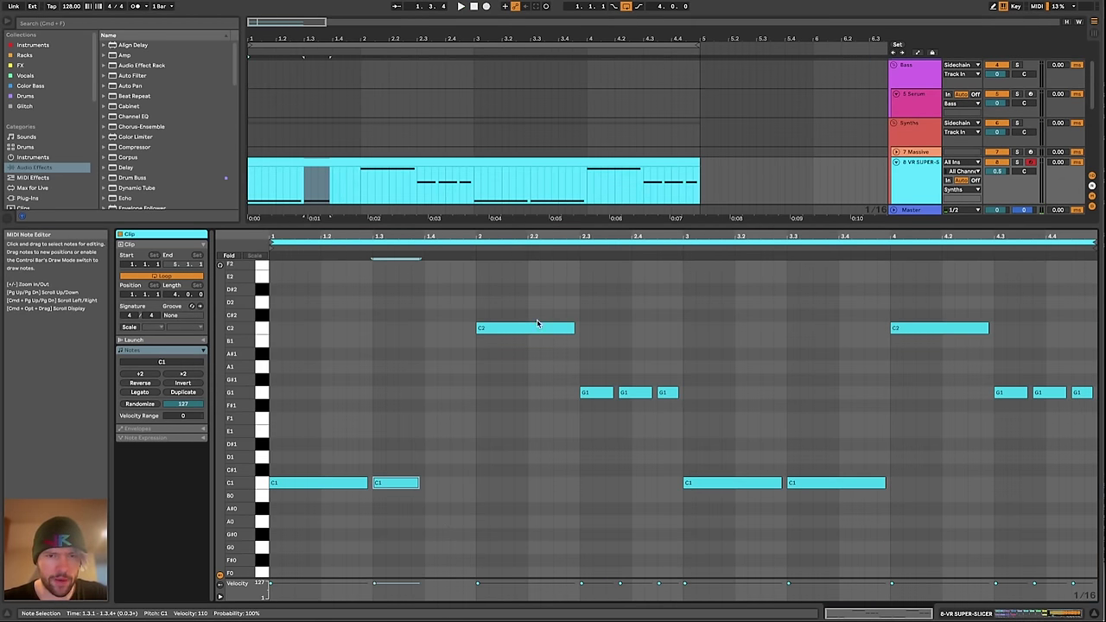
double_click(430, 412)
left_click_drag(513, 317, 515, 384)
key("shift+Down")
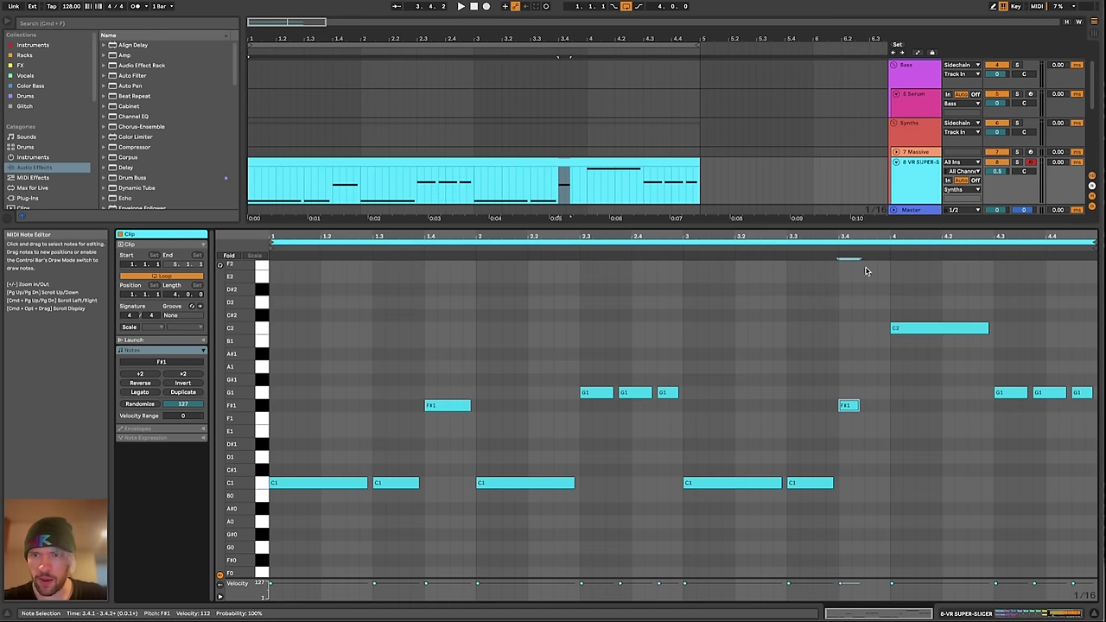
Add two very short G2 notes at the end of bar 3 and play the pattern
scroll(864, 271, "up", 2)
double_click(868, 285)
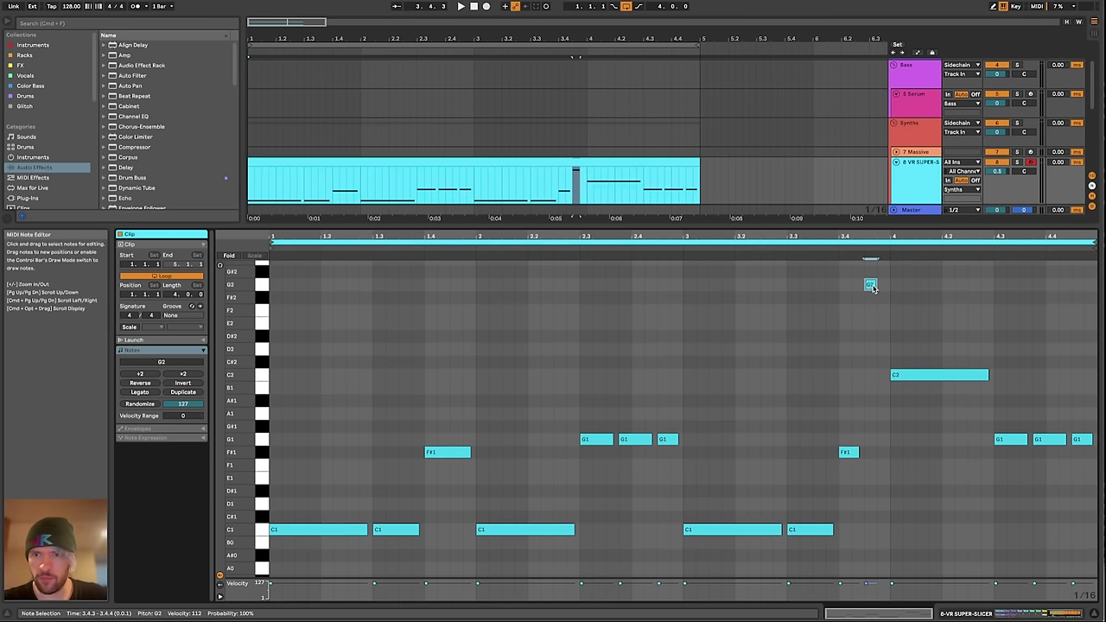
double_click(880, 285)
key("space")
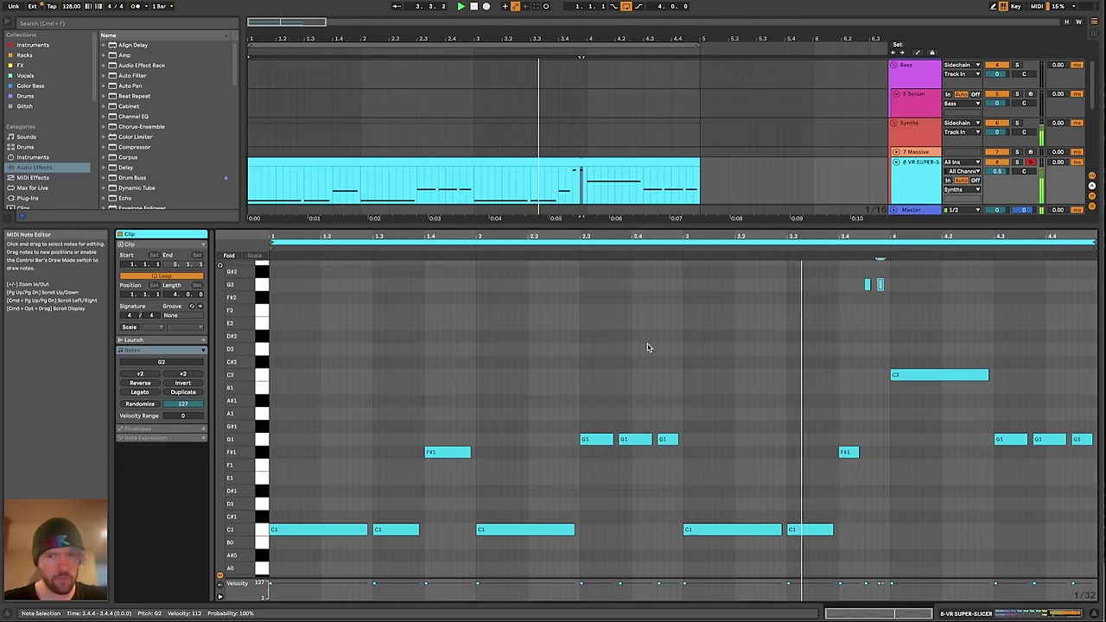
Rework bar 4 of the slicer clip into shorter C2 notes with a quick run at the end and audition it
scroll(973, 402, "up", 2)
key("space")
left_click_drag(987, 425, 924, 408)
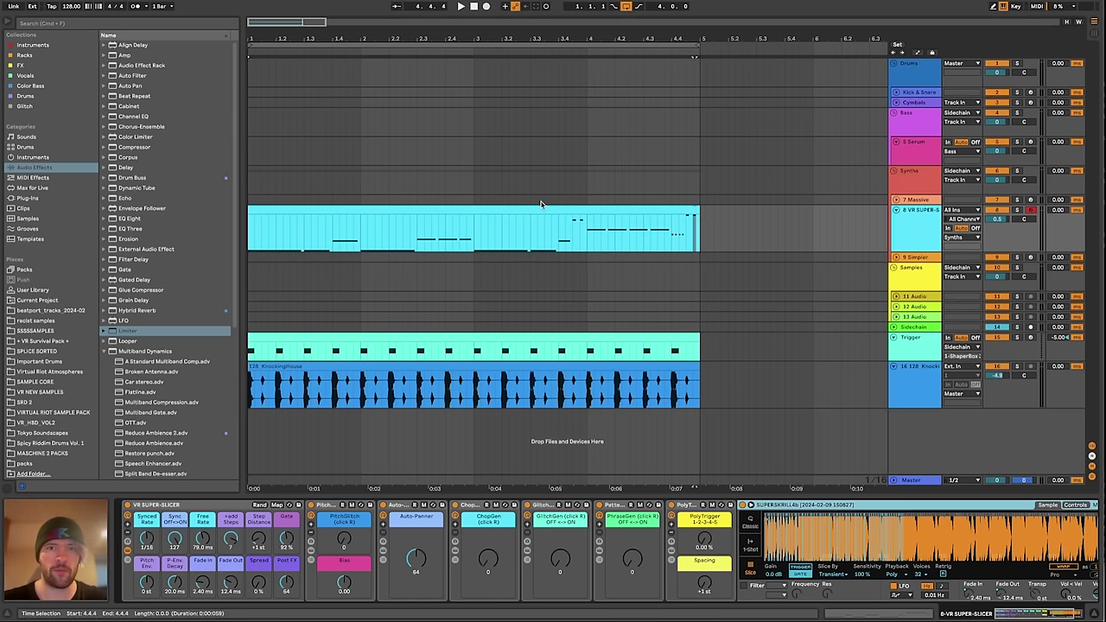
left_click(542, 208)
key("space")
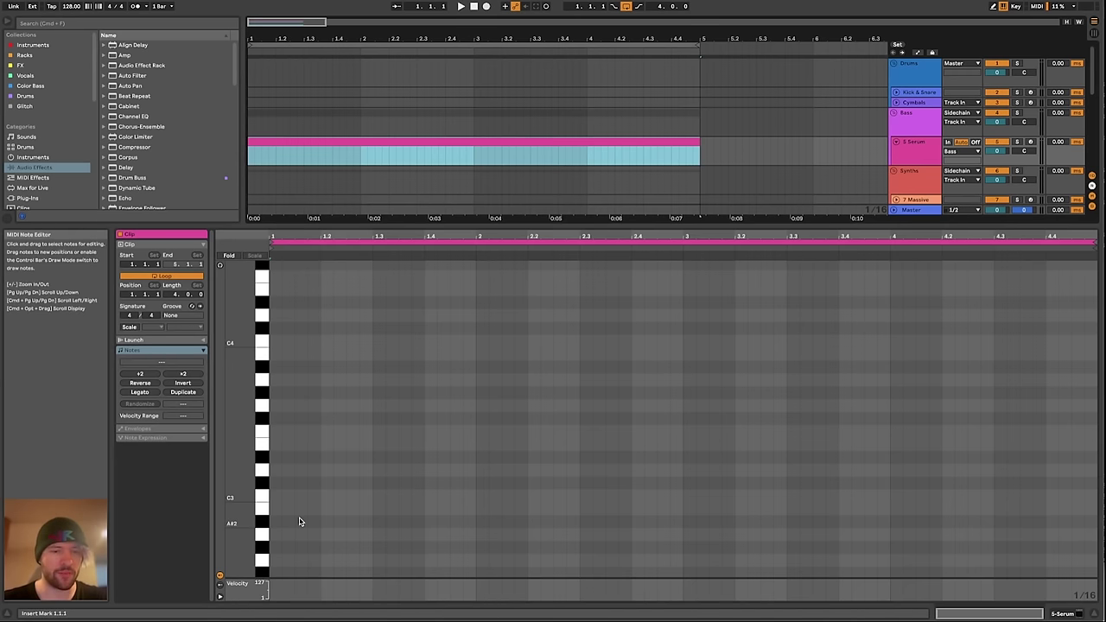
Turn on note preview in the 5 Serum clip and place a bass note at the start, transposed down three octaves to F0
scroll(300, 522, "down", 2)
left_click(273, 429)
left_click_drag(275, 386, 437, 387)
left_click(221, 266)
key("shift+Down")
key("shift+Down")
key("shift+Down")
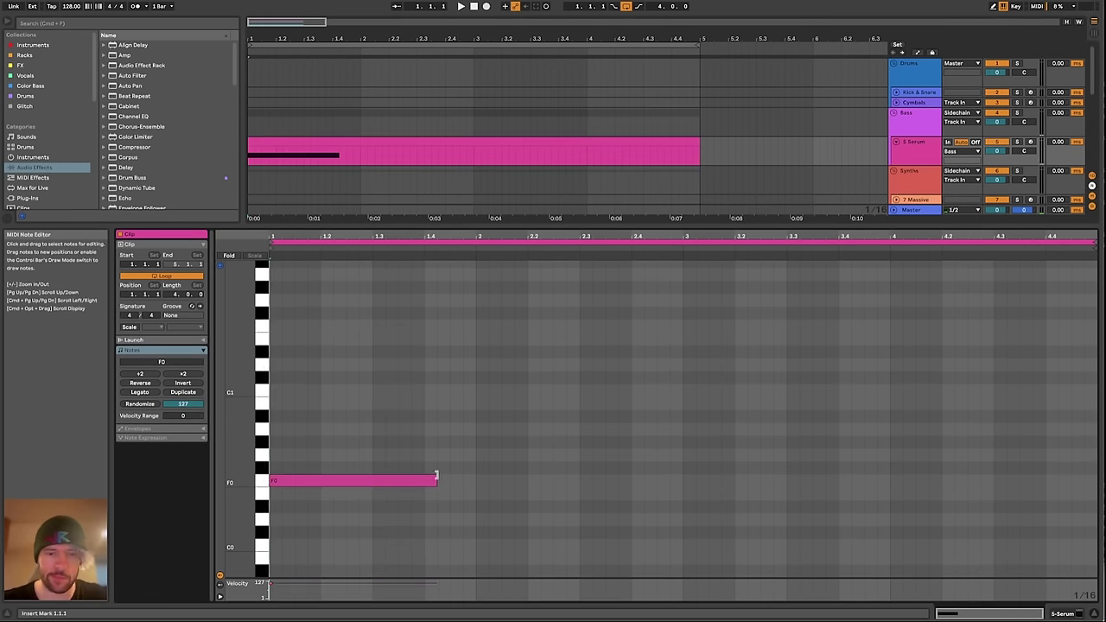
Lengthen the F0 note and draw the remaining bass notes across the four-bar Serum clip
left_click_drag(437, 476, 459, 475)
left_click_drag(476, 375, 632, 371)
left_click_drag(889, 376, 1000, 420)
left_click_drag(995, 351, 1043, 351)
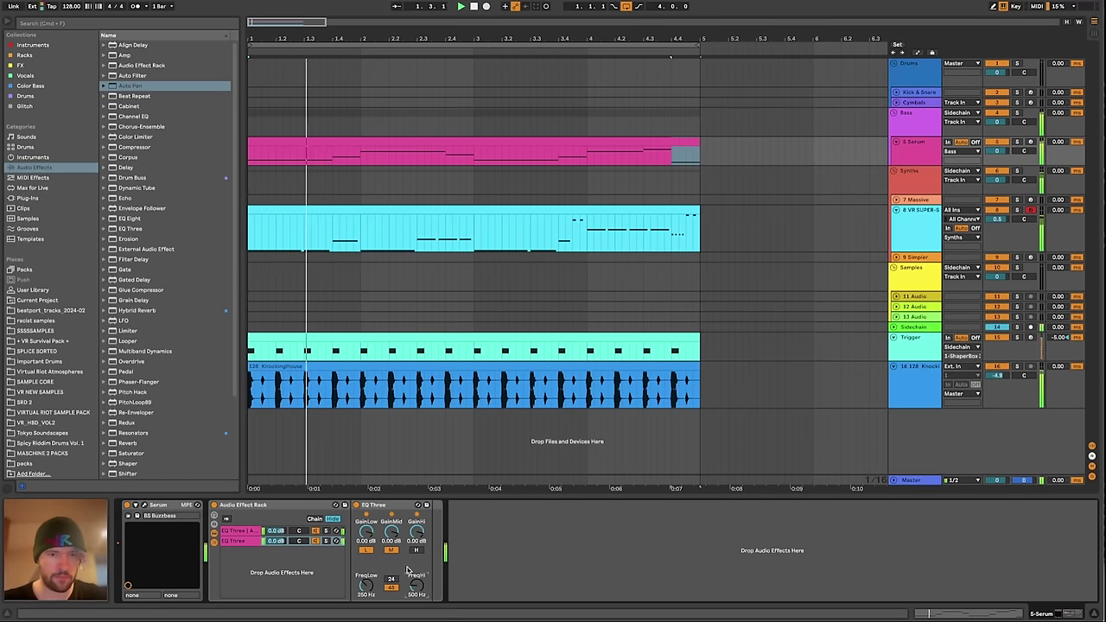
Show the first effect rack chain on the 5 Serum track and add EQ Eight after the rack
left_click(247, 531)
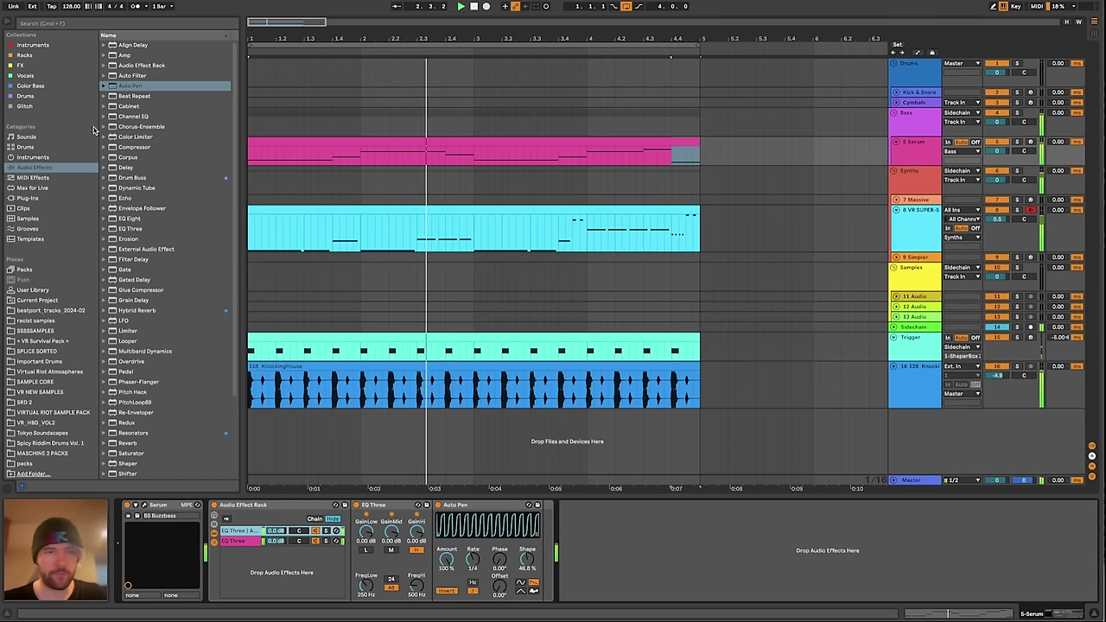
double_click(130, 218)
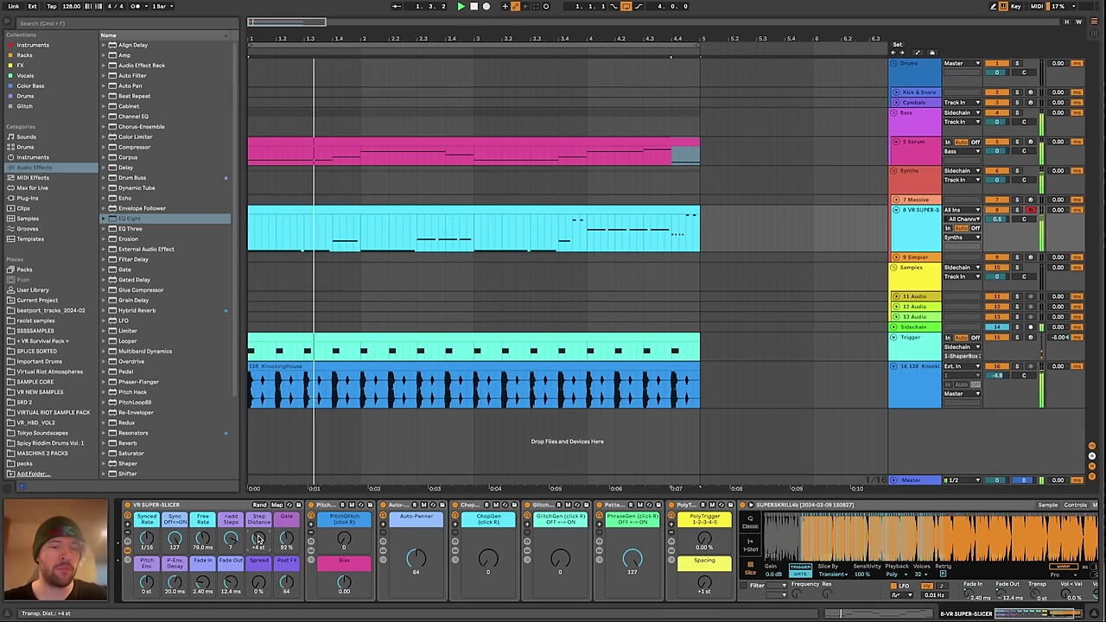
Raise the VR SUPER-SLICER's Gate to 98 % and lengthen its Fade Out to 70.2 ms
left_click_drag(287, 541, 287, 533)
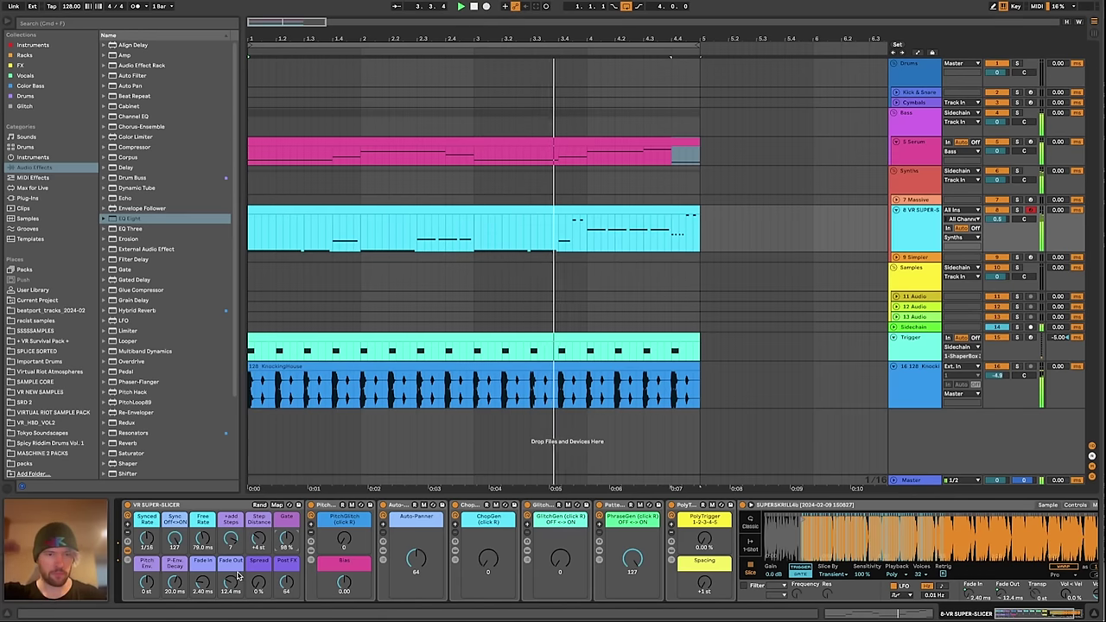
left_click_drag(231, 586, 231, 577)
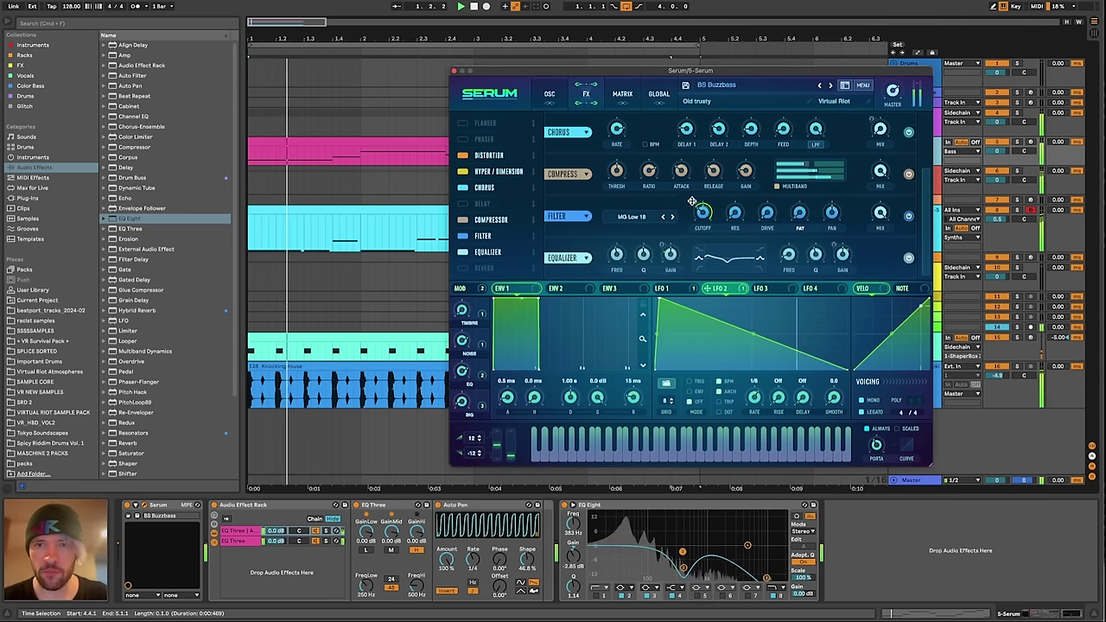
Lower the cutoff of the MG Low 18 filter in Serum's effects
left_click_drag(702, 206, 705, 250)
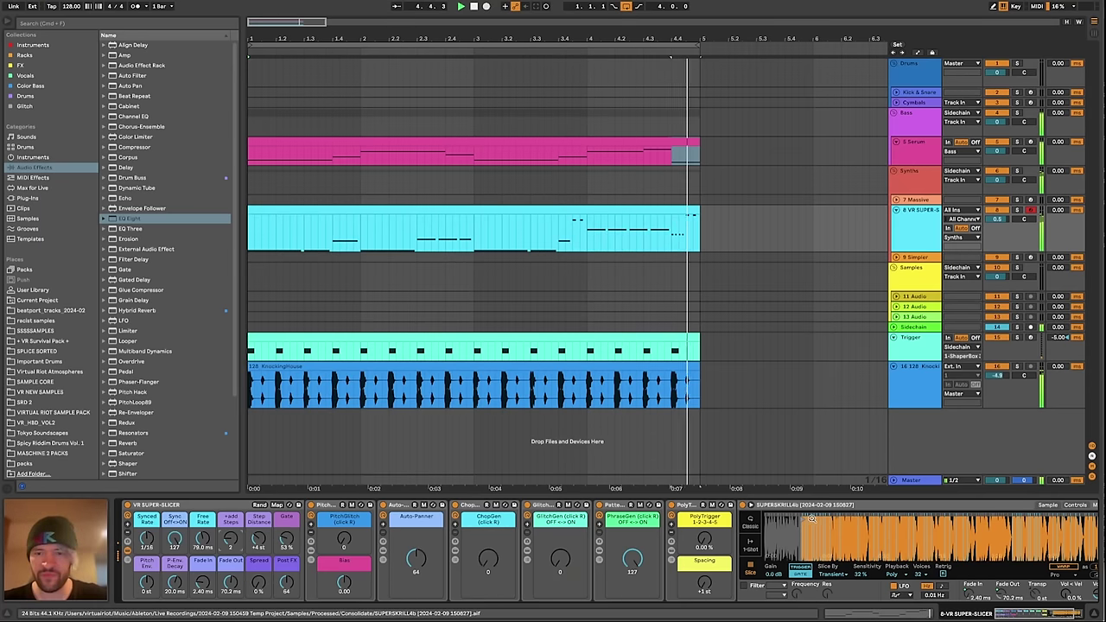
Move the start point of the sliced SUPERSKRILL sample and stop playback
left_click_drag(844, 519, 828, 517)
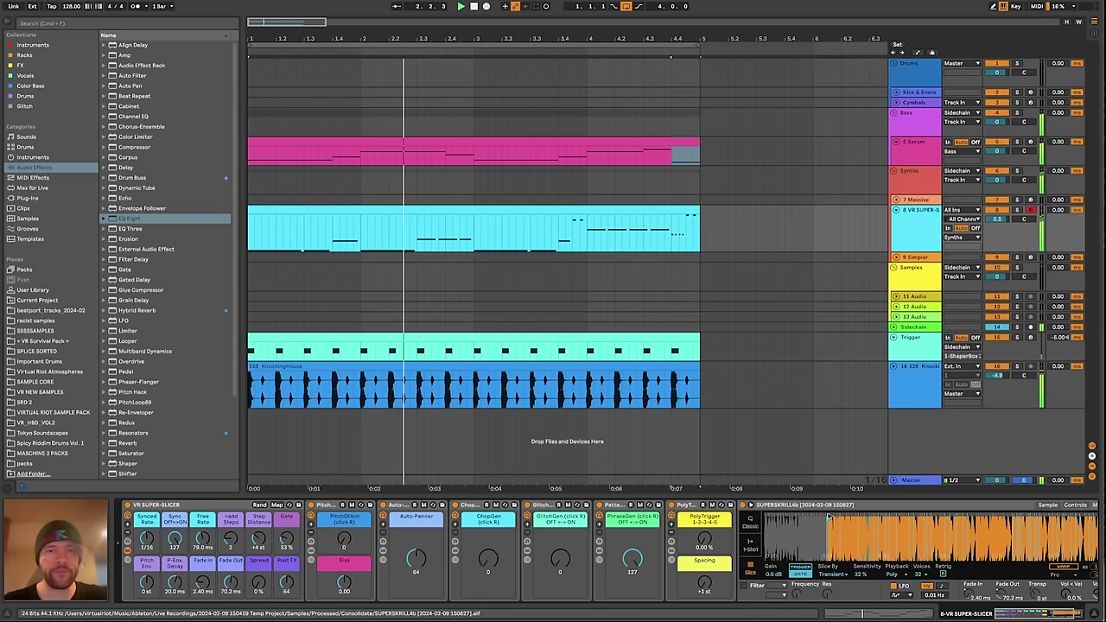
scroll(830, 519, "right", 3)
key("space")
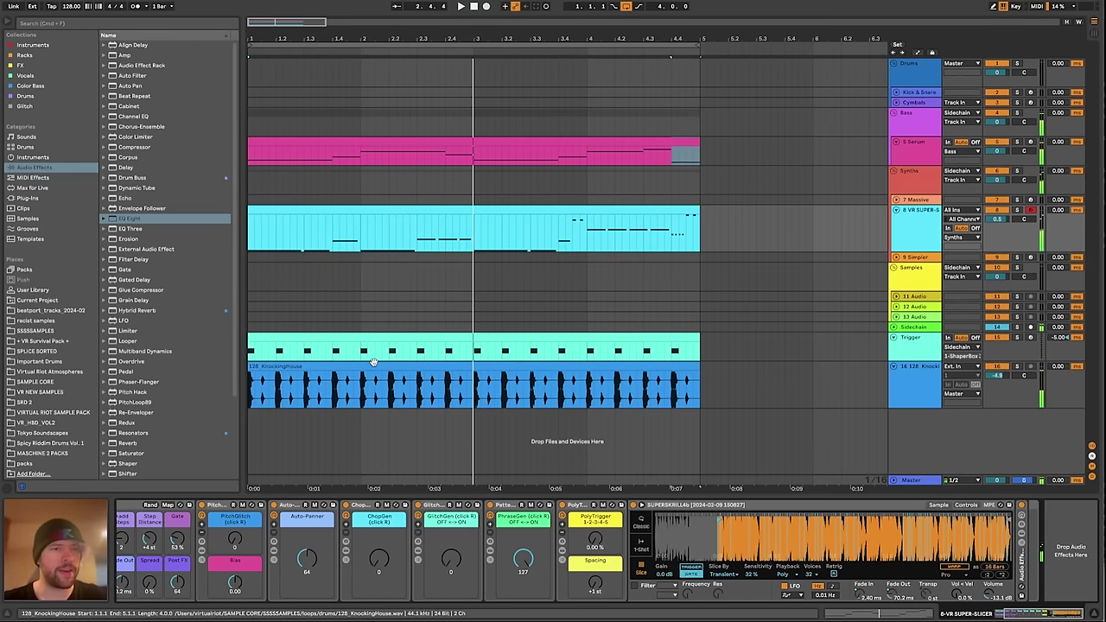
Add EQ Eight after the VR SUPER-SLICER rack with its first band as a low cut at about 124 Hz and play the loop
double_click(136, 218)
left_click(880, 588)
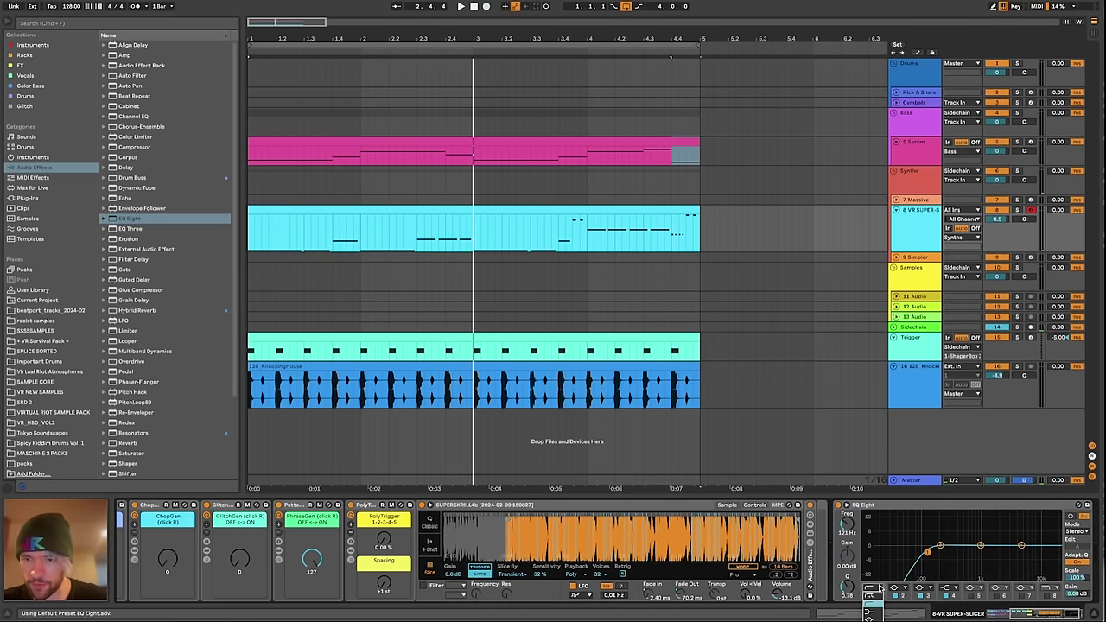
key("space")
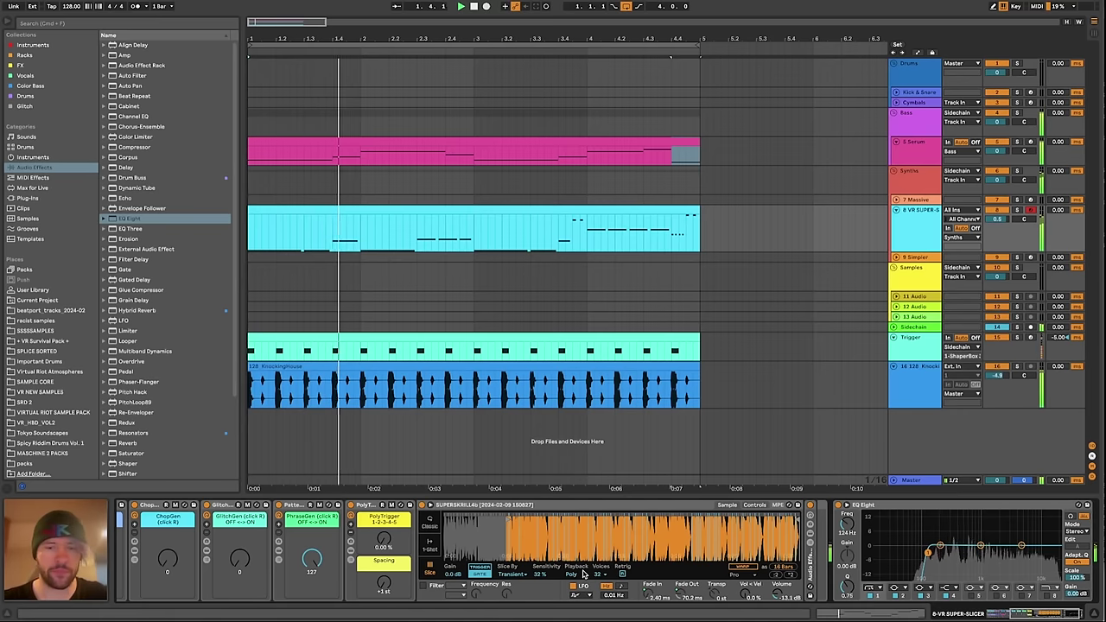
Stop playback and add a Reverb after the EQ Eight on the VR SUPER-SLICER track
scroll(585, 574, "left", 1)
scroll(585, 574, "left", 5)
scroll(585, 574, "right", 5)
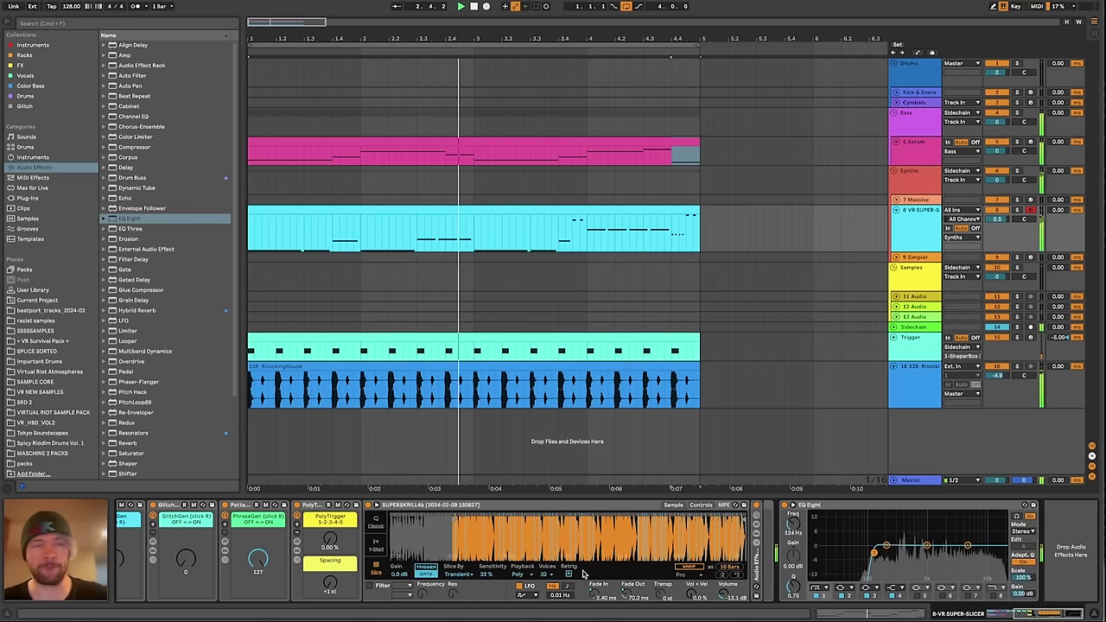
key("space")
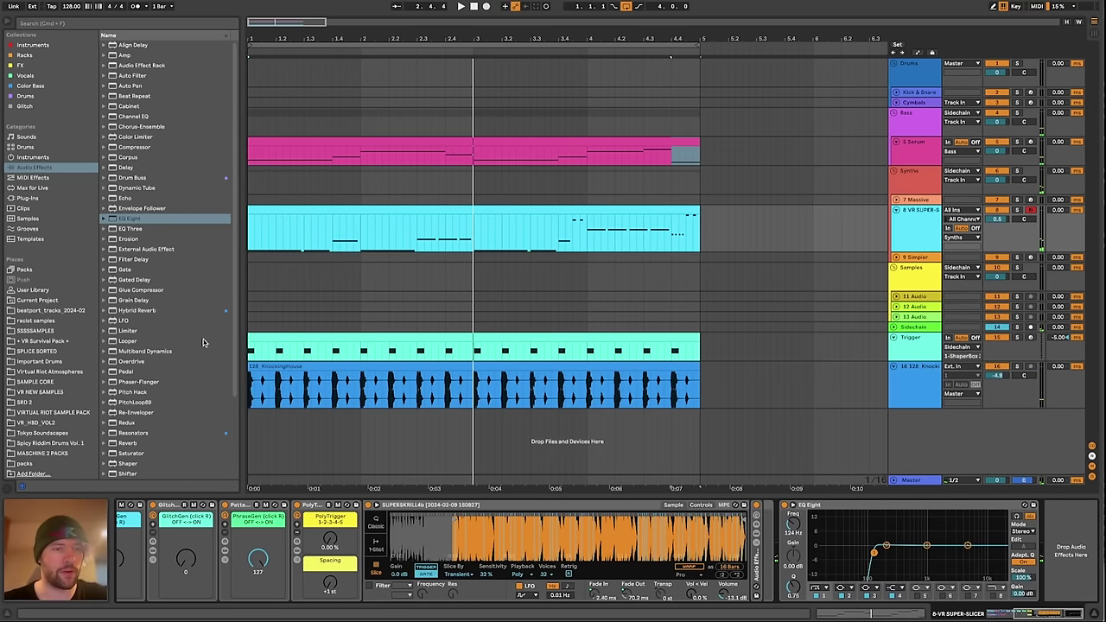
scroll(139, 346, "down", 3)
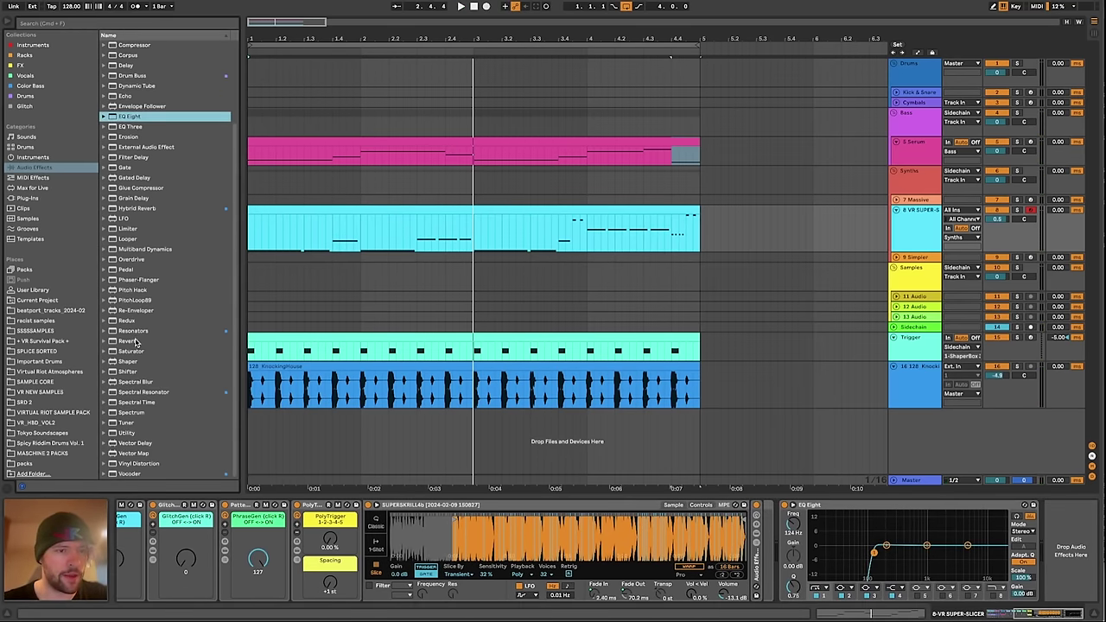
left_click_drag(127, 341, 964, 514)
left_click(961, 506)
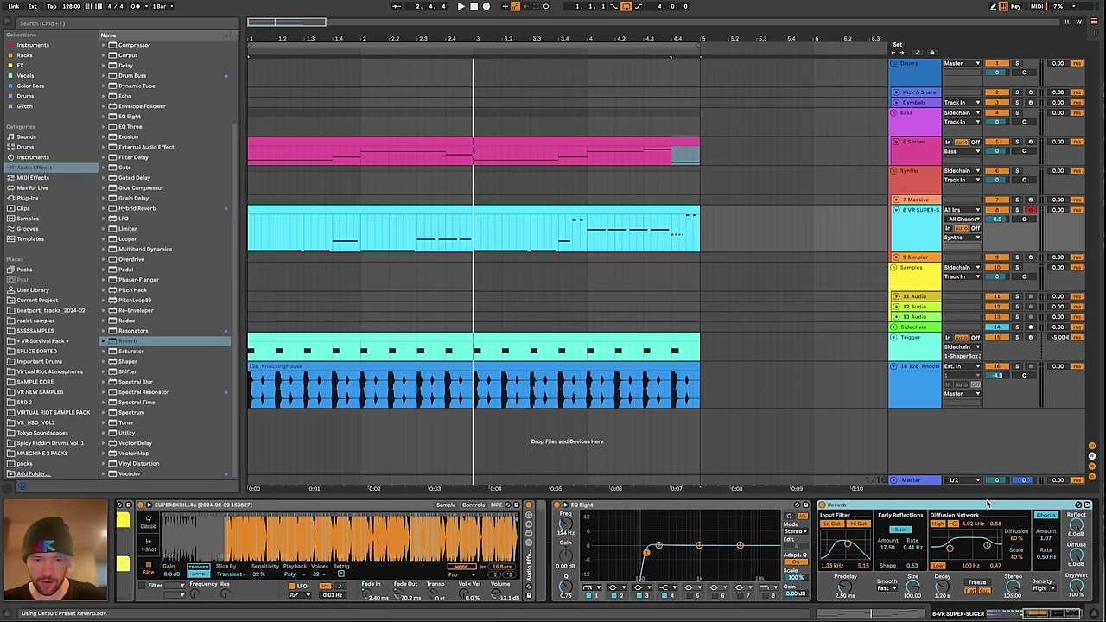
Group the Reverb into an Audio Effect Rack and create a second, empty chain in it
key("super+g")
left_click(822, 534)
right_click(868, 556)
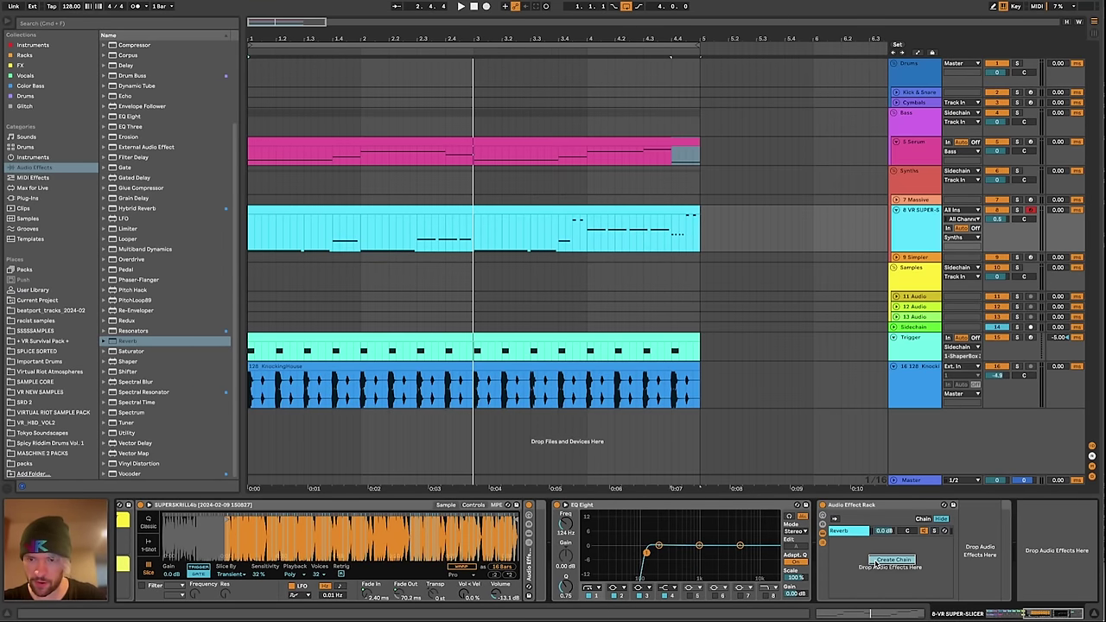
left_click(877, 562)
Add Auto Pan after the Reverb in its chain and set the Reverb's input filter to about 1.79 kHz
scroll(165, 216, "up", 3)
left_click_drag(134, 87, 704, 463)
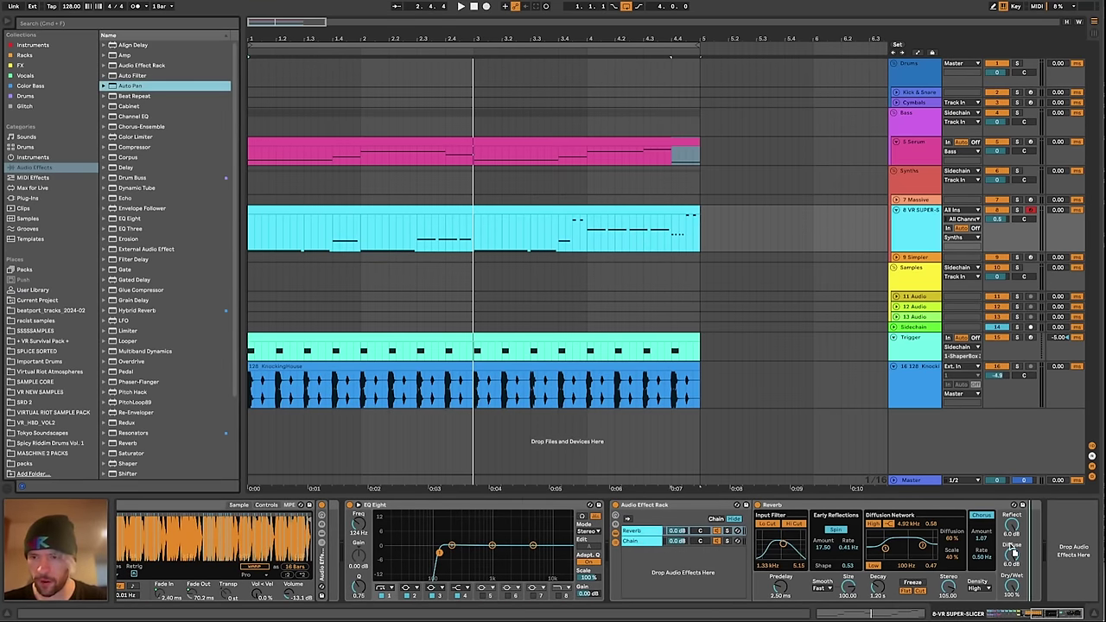
left_click_drag(1013, 548, 1012, 549)
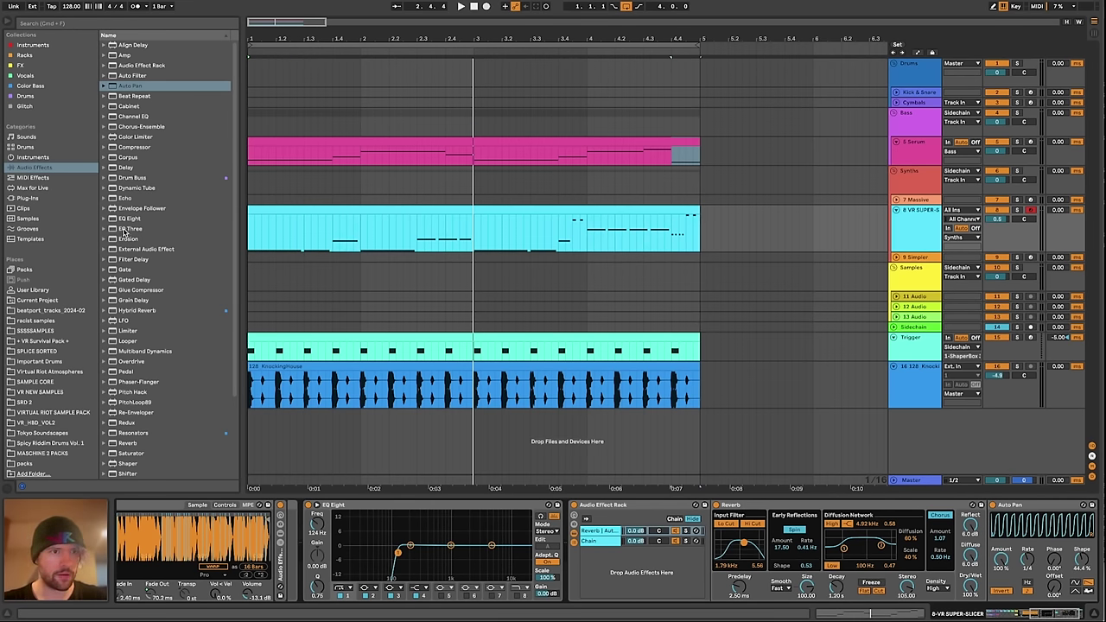
Insert EQ Eight between the Reverb and Auto Pan, set the Reverb's decay to 2.20 s and listen to the loop
double_click(125, 219)
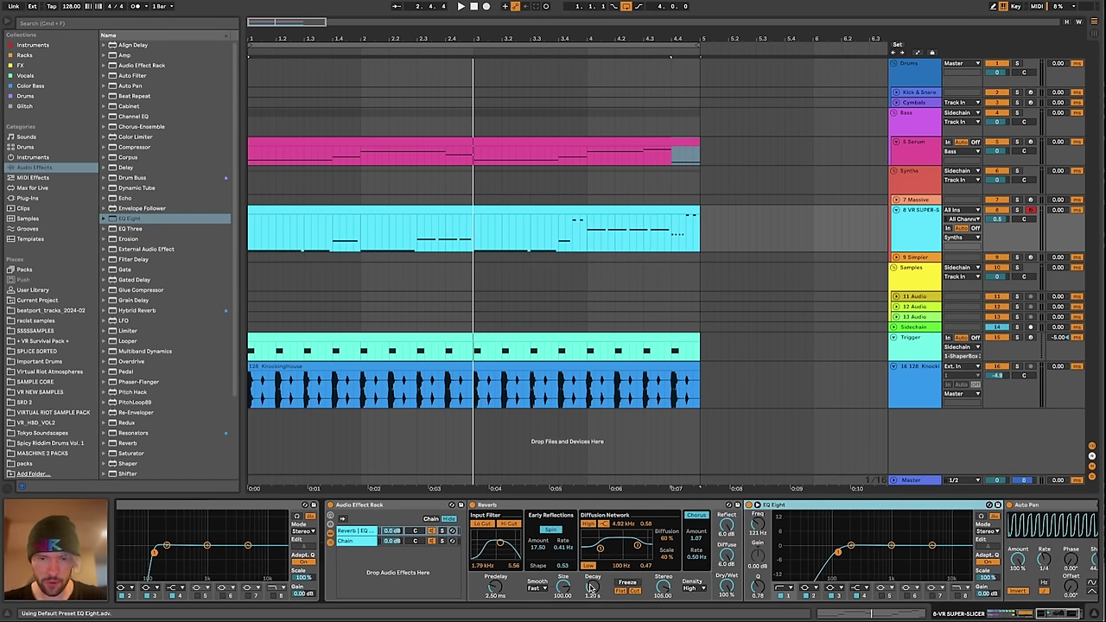
key("space")
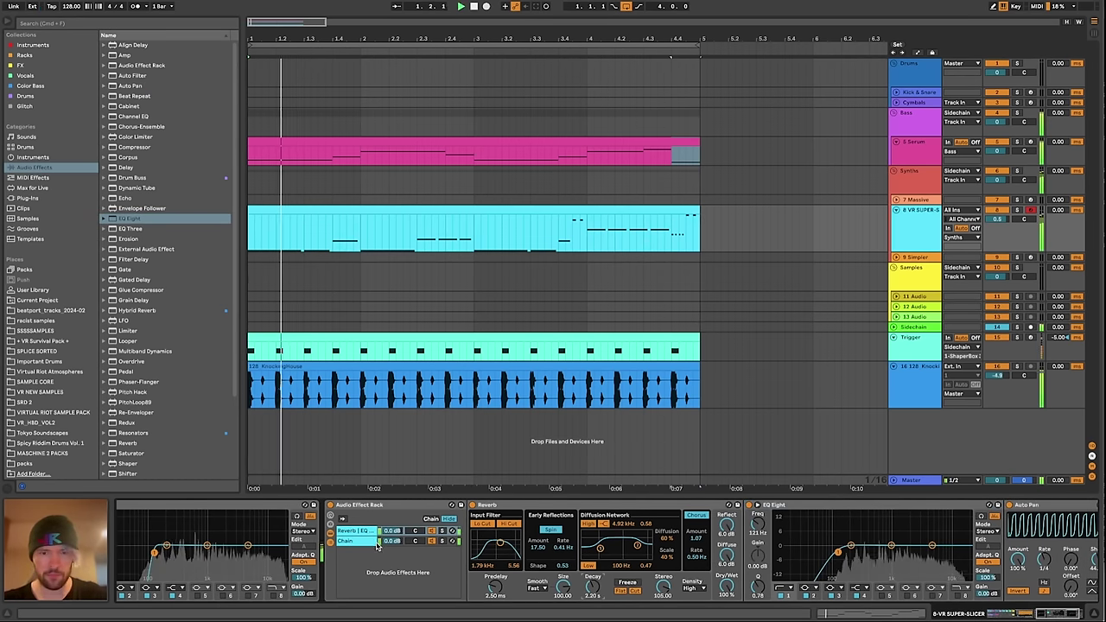
left_click_drag(392, 531, 392, 518)
scroll(393, 530, "right", 2)
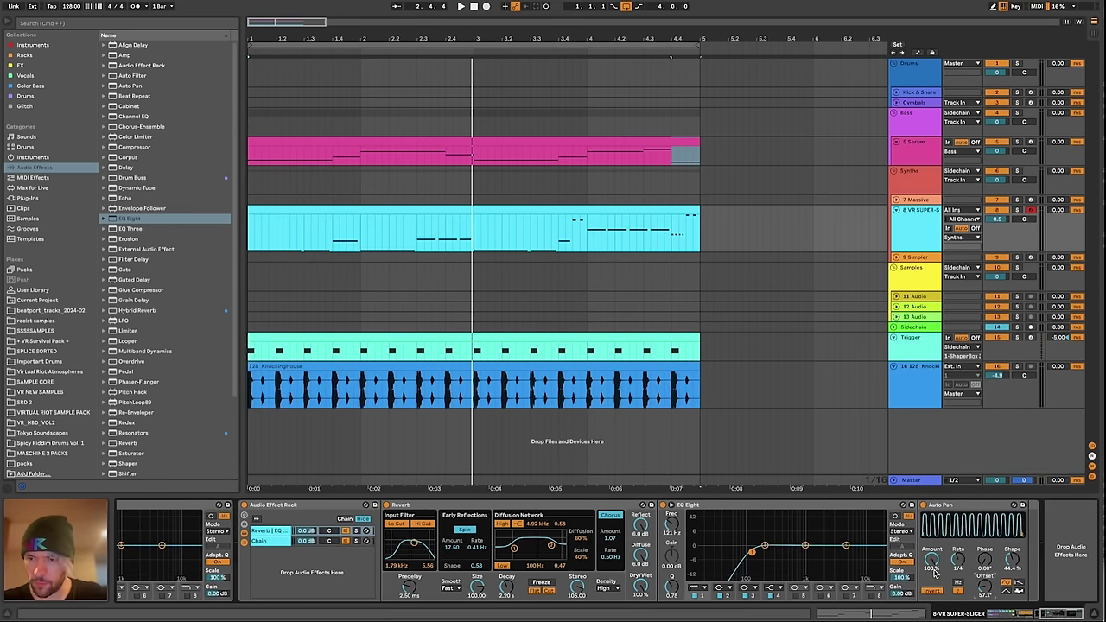
key("ctrl+d")
key("ctrl+d")
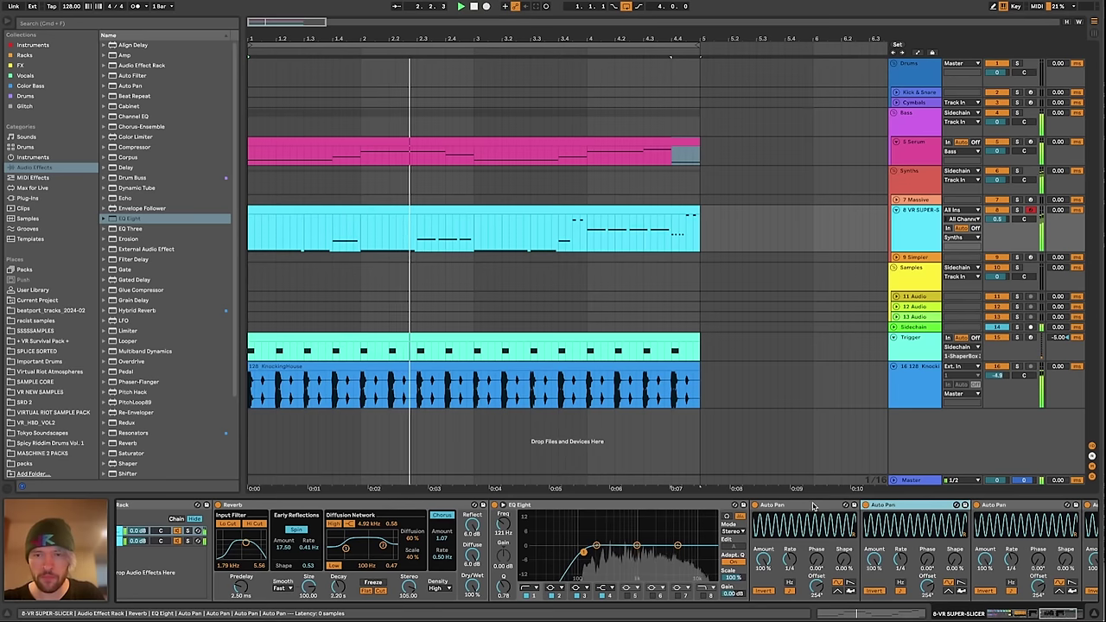
left_click(810, 507)
key("Delete")
key("Delete")
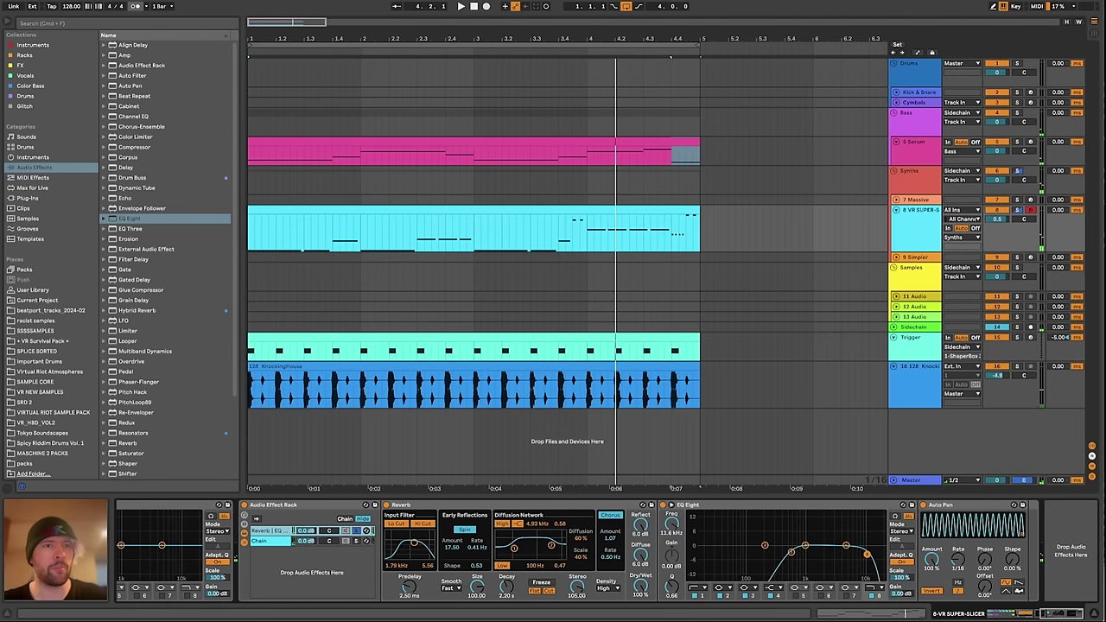
Add another Auto Pan between the EQ Eight and the existing Auto Pan, set its Amount to 77 % and play the loop
left_click_drag(138, 86, 917, 537)
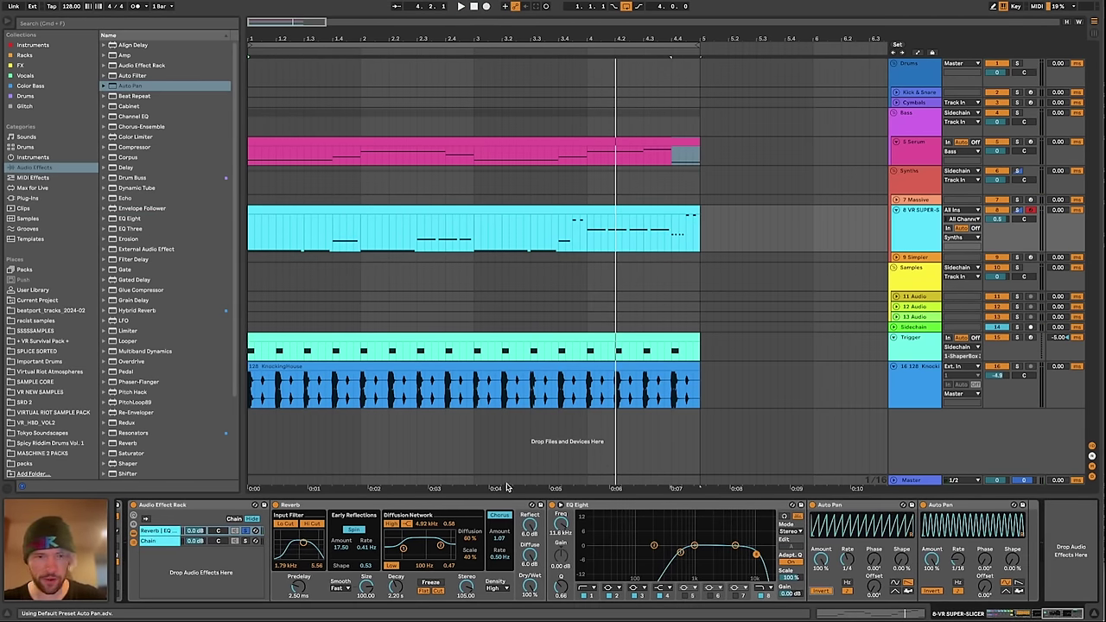
key("space")
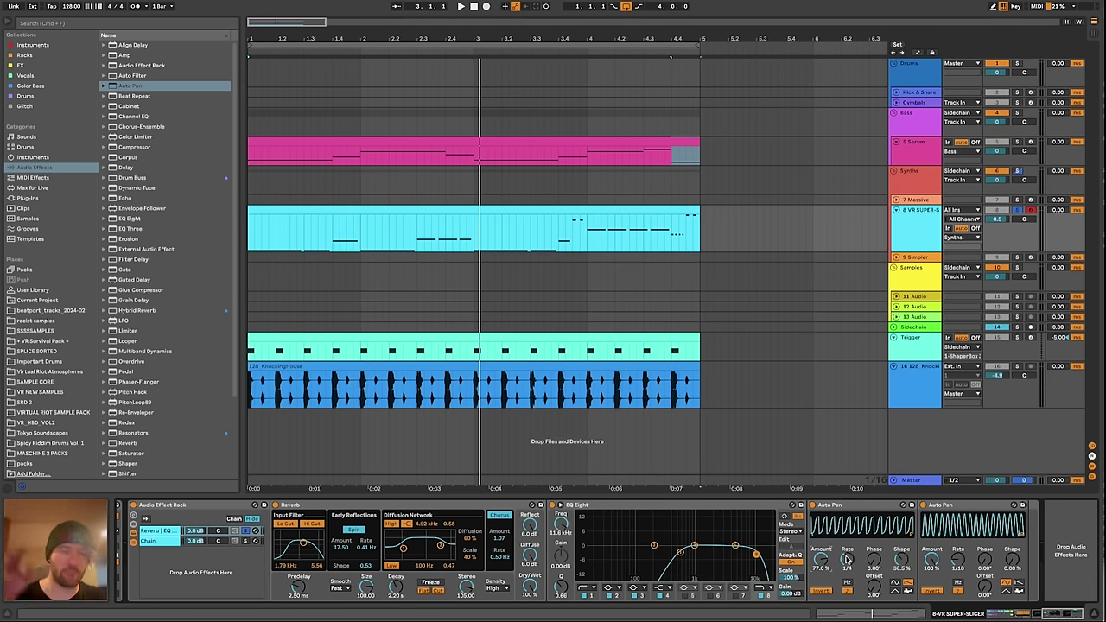
key("space")
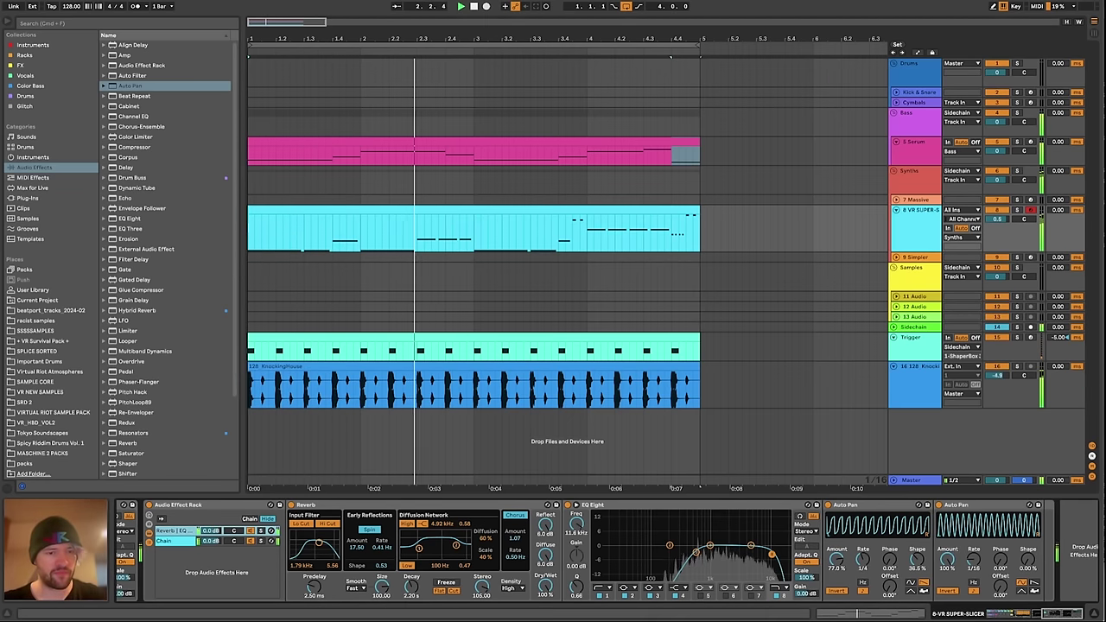
Lower the VR SUPER-SLICER's Gate to 43 % and shorten its Fade Out to 2.97 ms while auditioning the loop
scroll(217, 553, "left", 10)
scroll(217, 555, "left", 5)
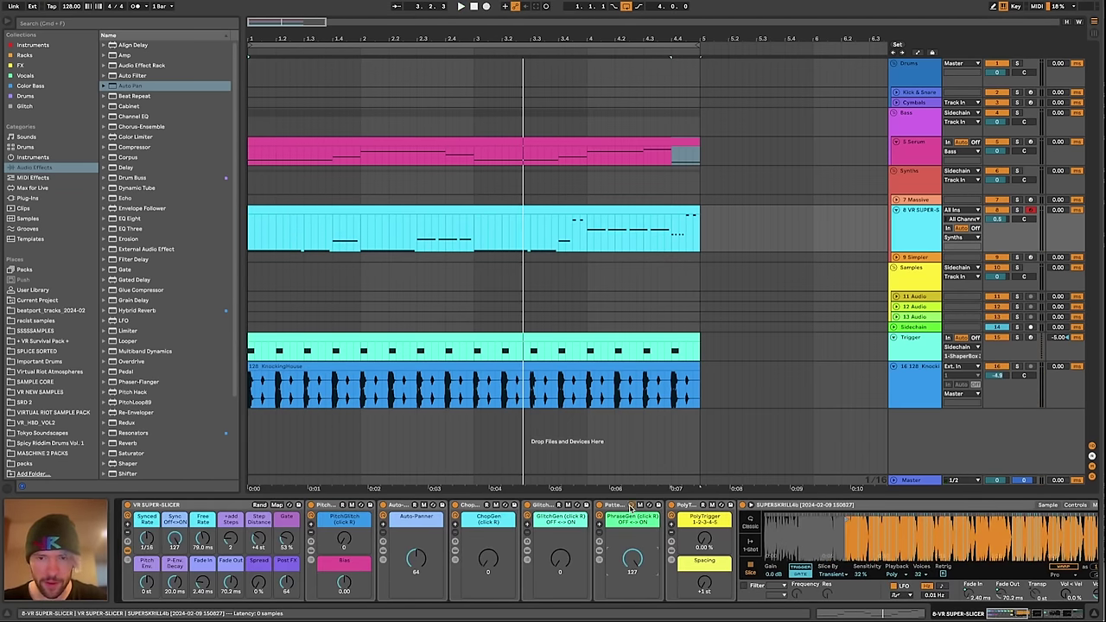
key("space")
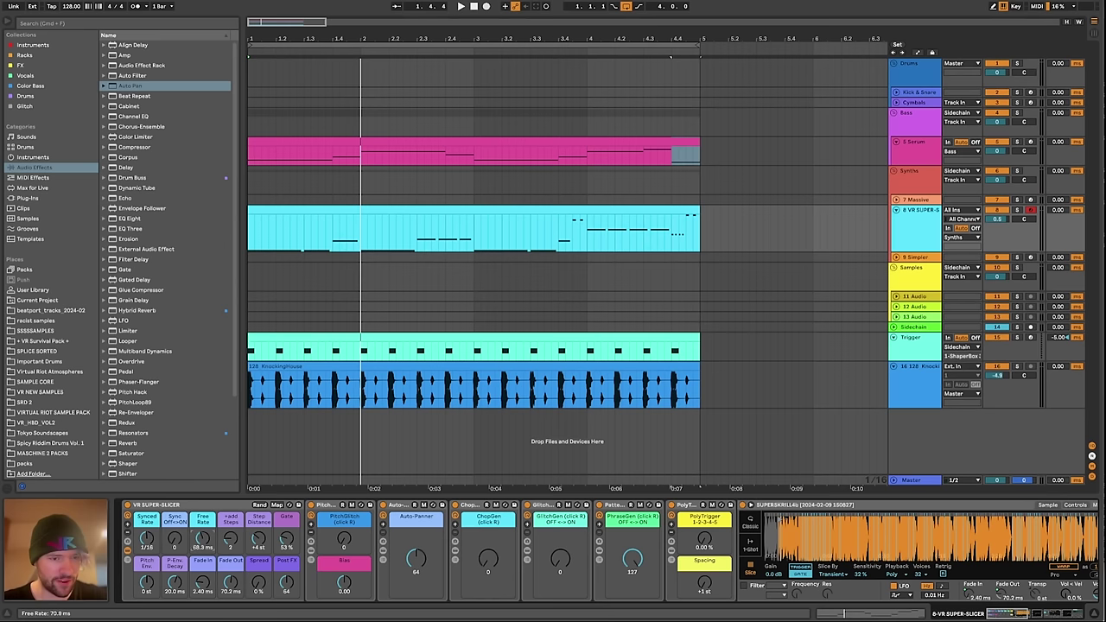
key("space")
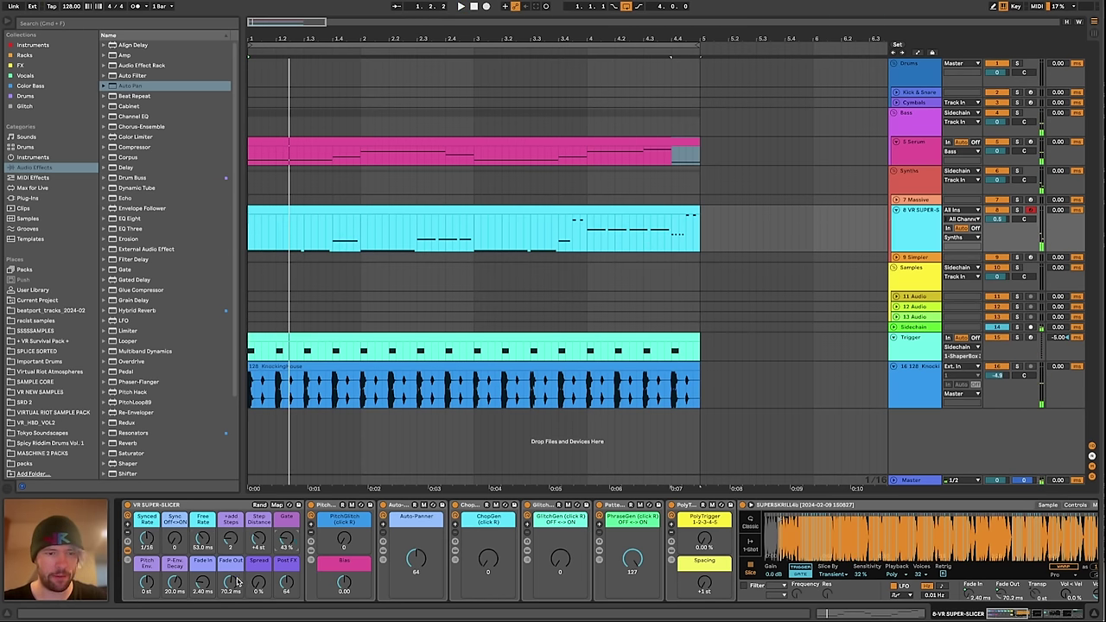
key("space")
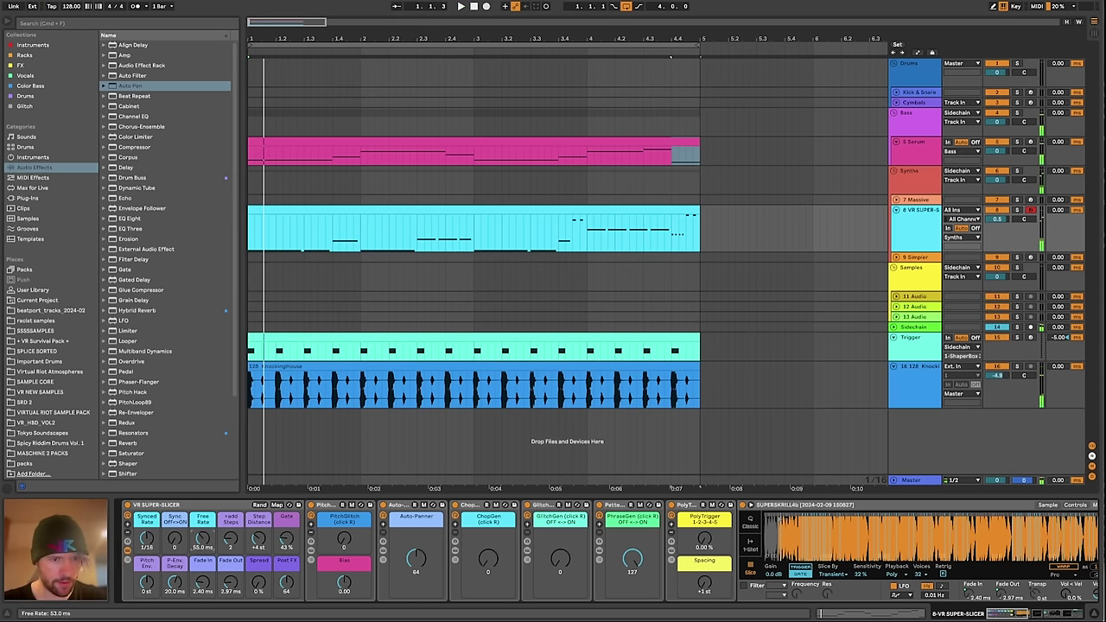
Slice the sample by Region with 64 regions and set Steps to 7, Step Distance to +1 st and Gate to 92 %
left_click(832, 573)
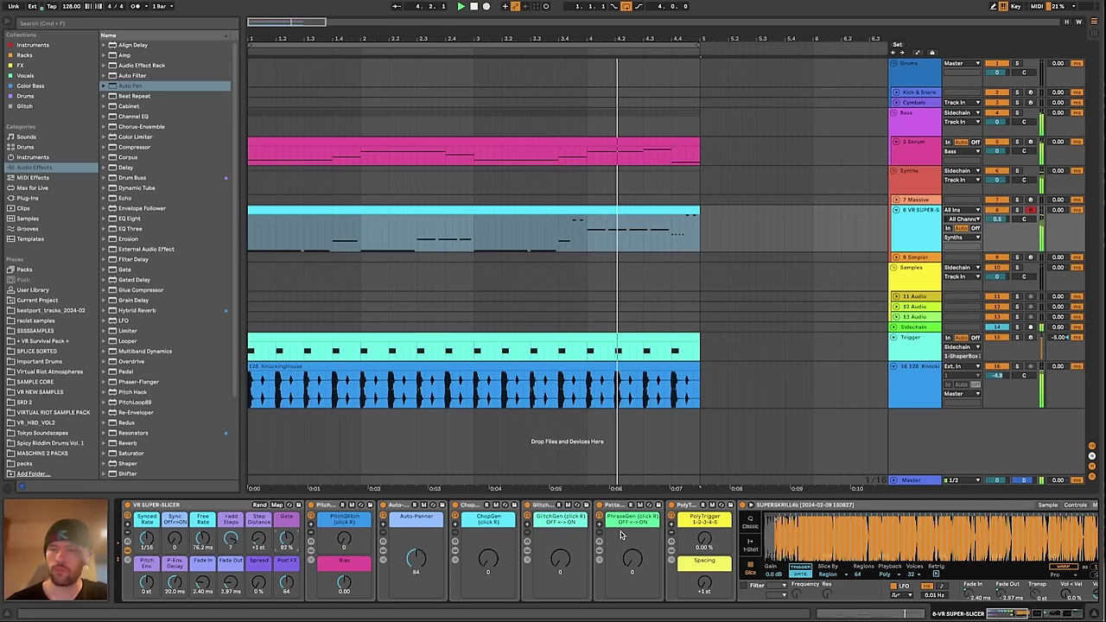
left_click(128, 533)
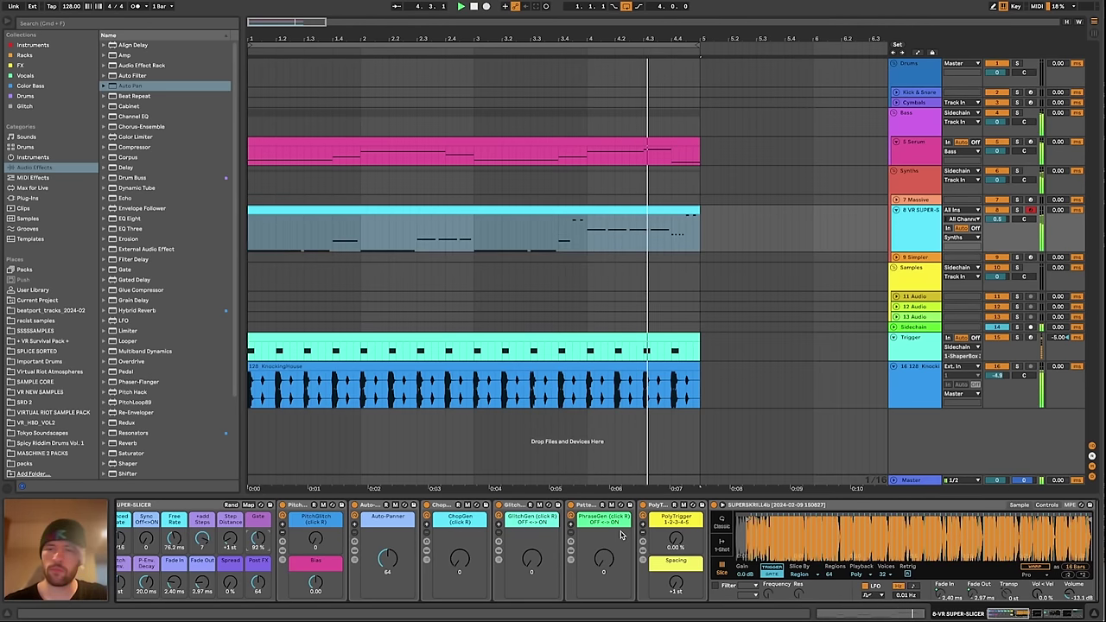
left_click(128, 525)
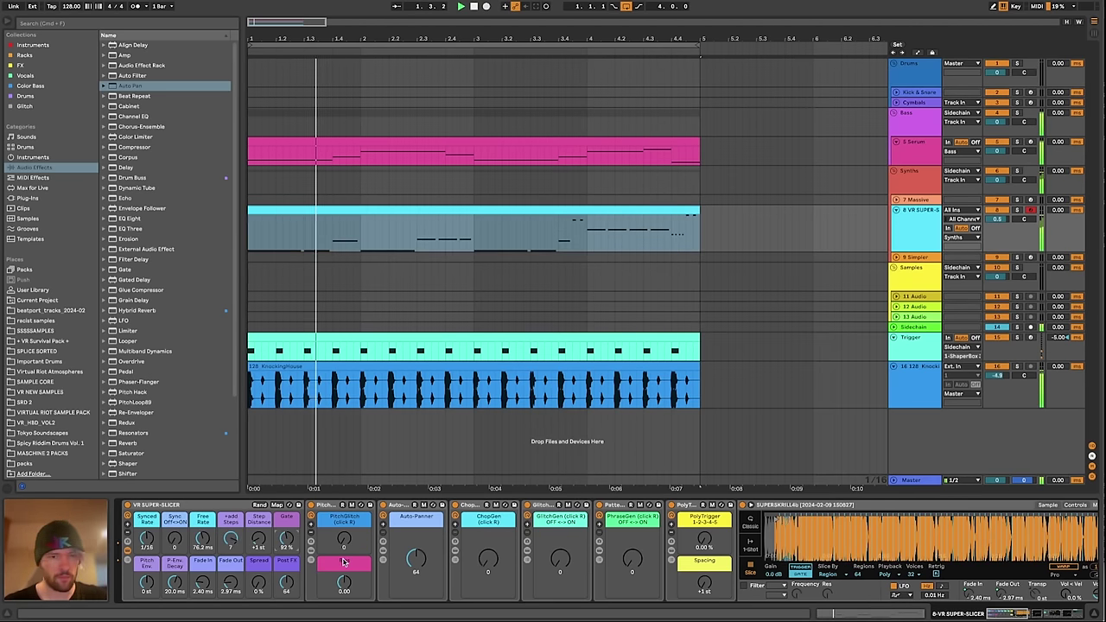
Compare the loop with the effect rack's Reverb chain switched off and on
scroll(536, 536, "right", 10)
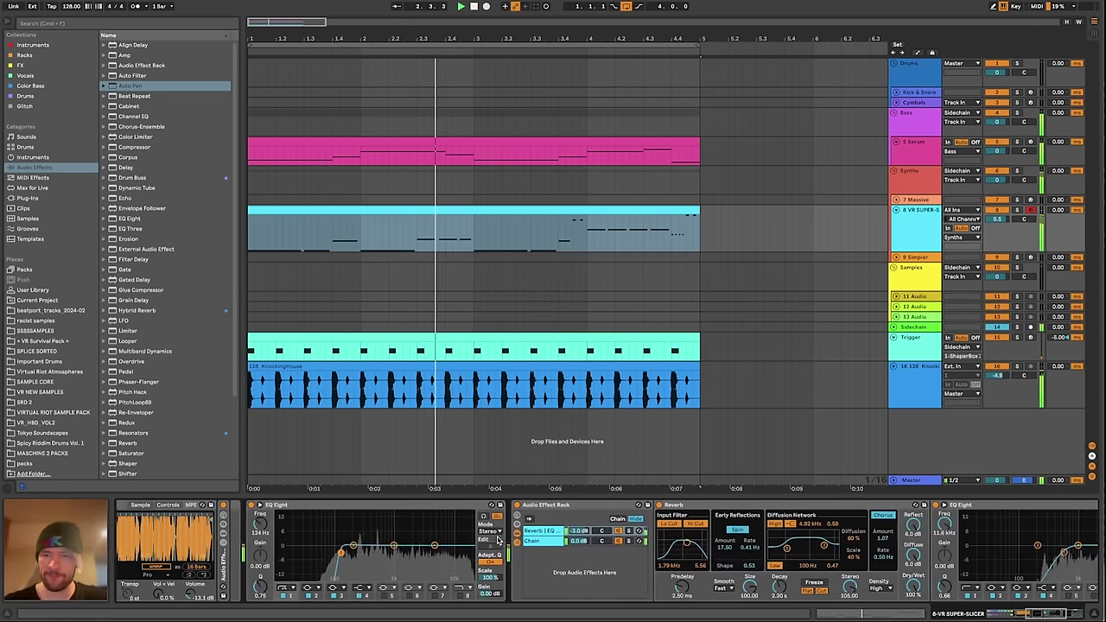
left_click(571, 532)
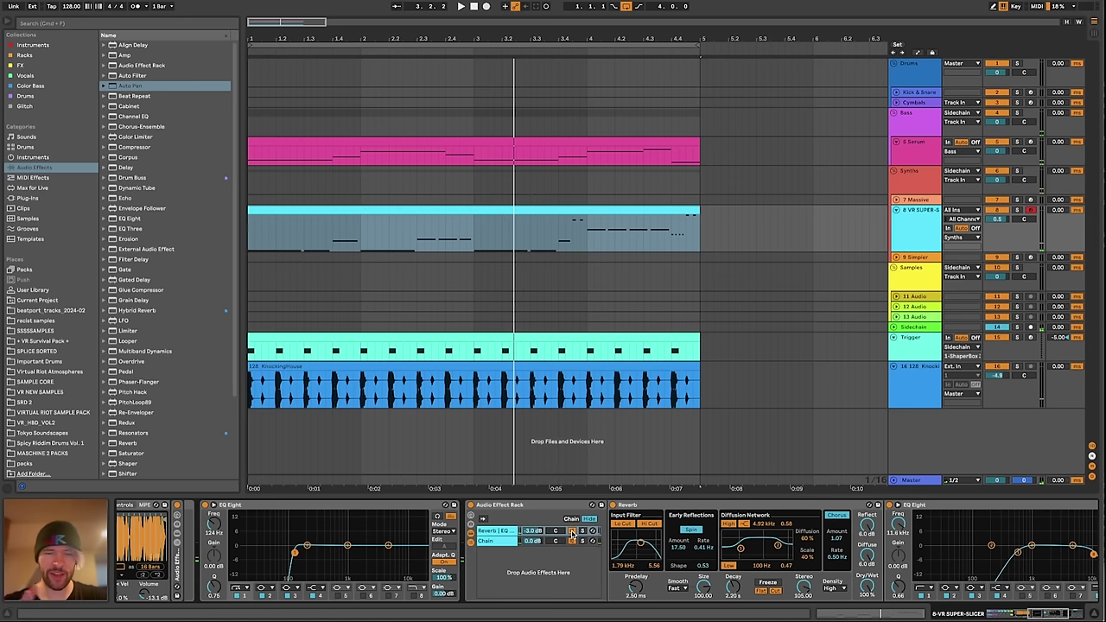
key("space")
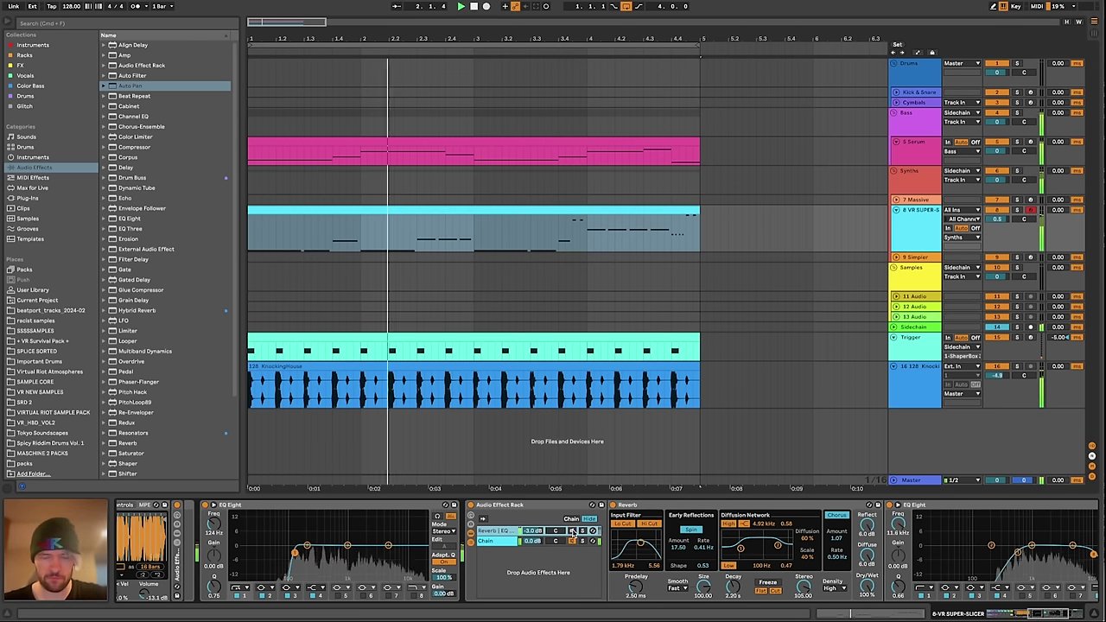
Set the slicer's Free Rate to 169 ms, Steps to 6 and Step Distance to +2 st, and lower the Reverb chain to -12 dB
scroll(205, 540, "left", 10)
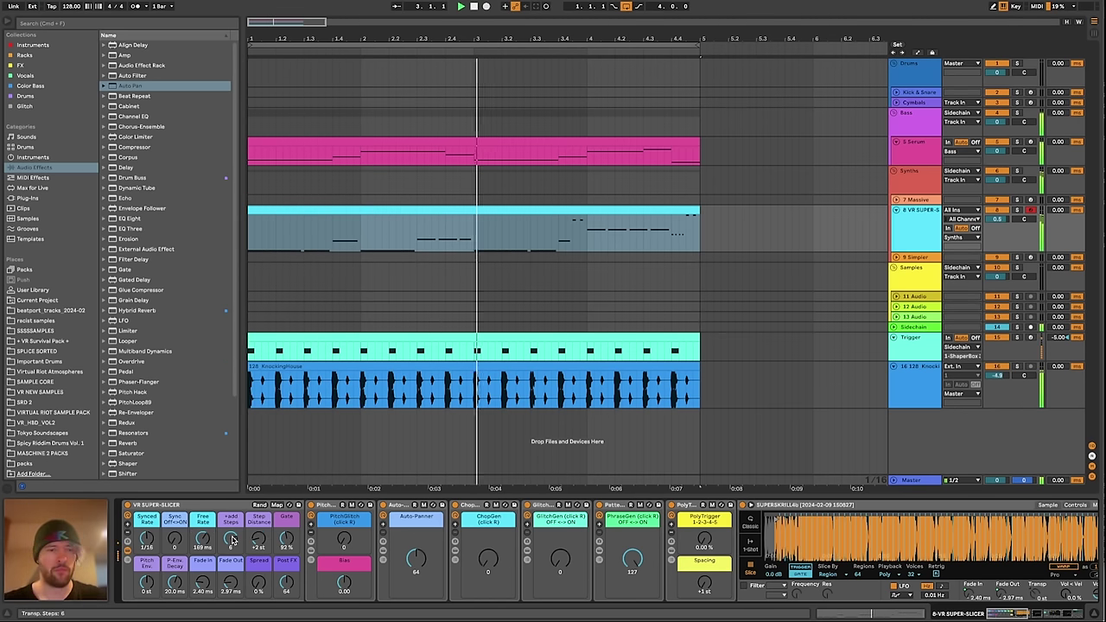
scroll(521, 532, "right", 5)
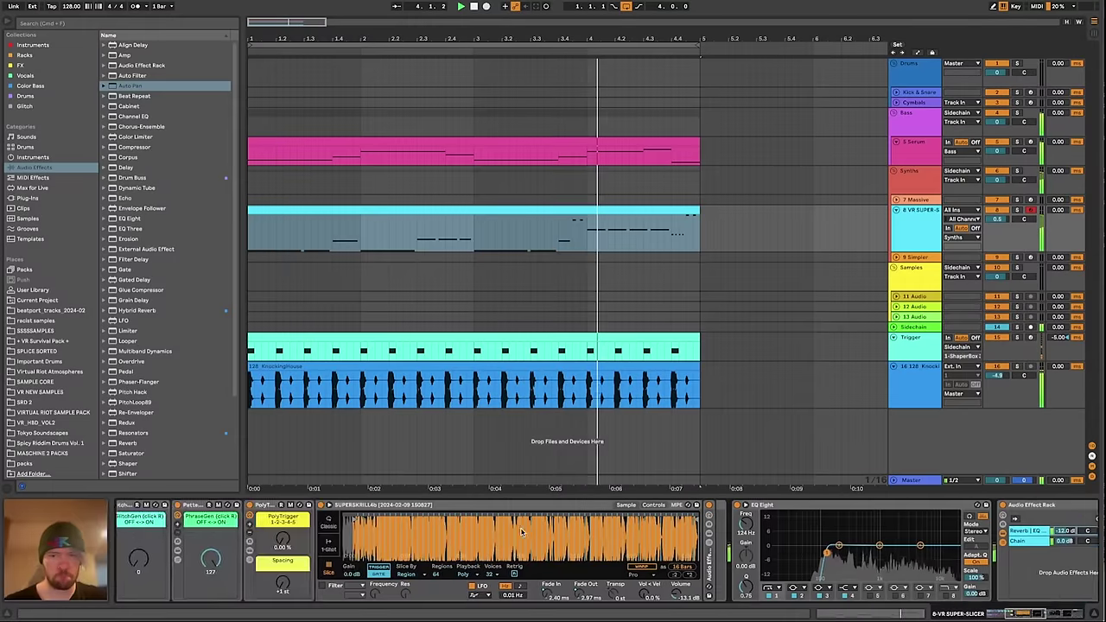
scroll(522, 532, "right", 3)
scroll(521, 531, "left", 10)
Load 160 EVERYDAY ACAPELLA.wav from the VOCALS folder of VR NEW SAMPLES into the slicer, move its start point and play the loop
left_click(41, 382)
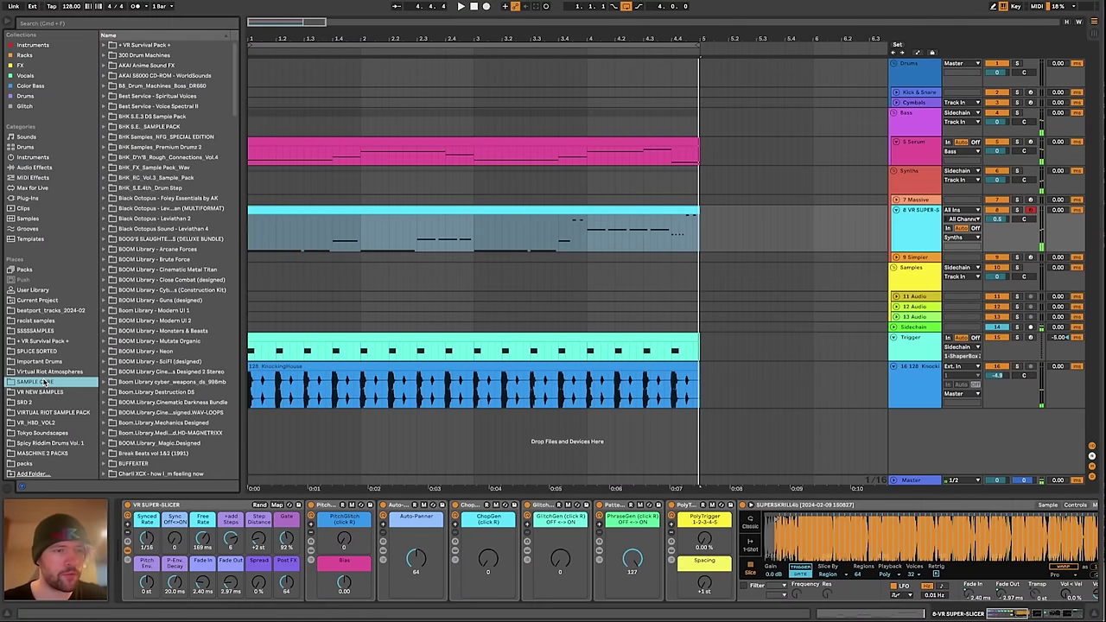
left_click(42, 353)
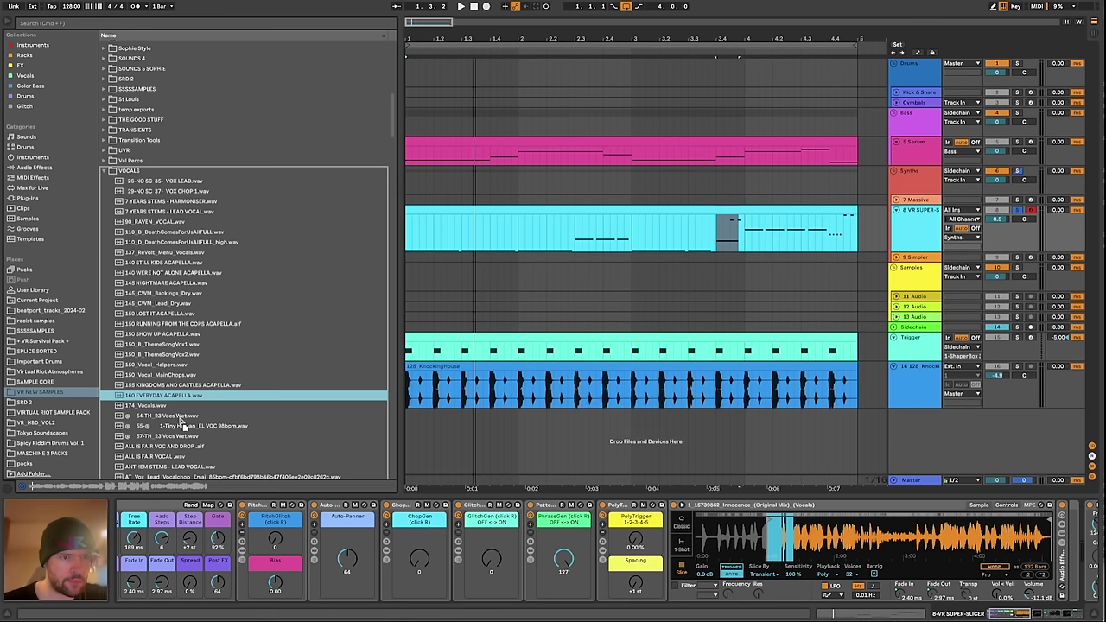
left_click_drag(164, 395, 787, 529)
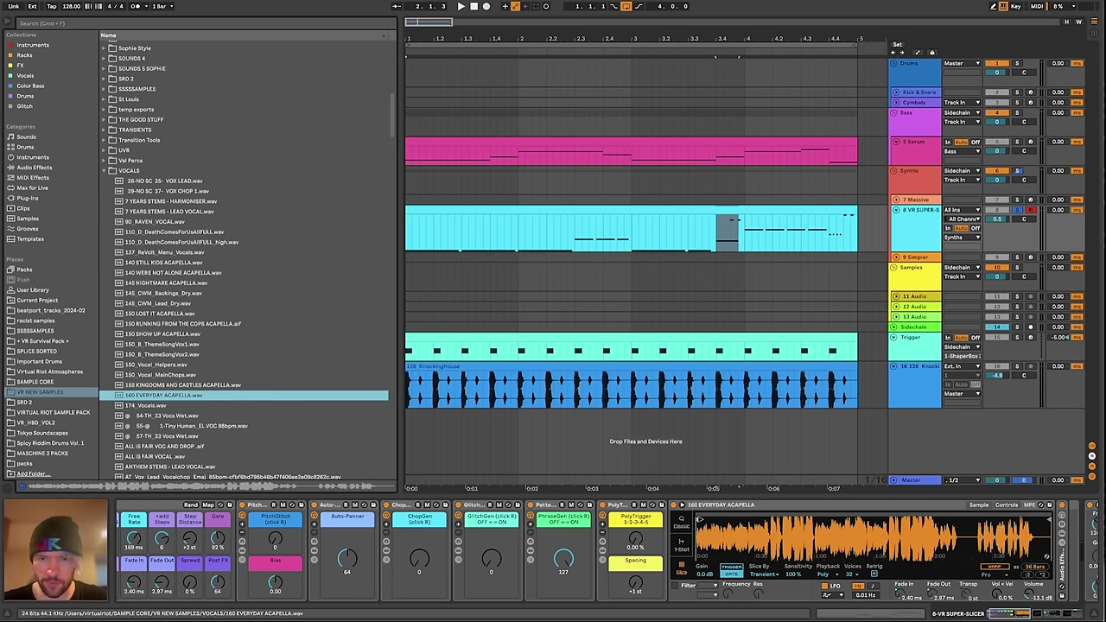
left_click_drag(700, 520, 724, 520)
key("space")
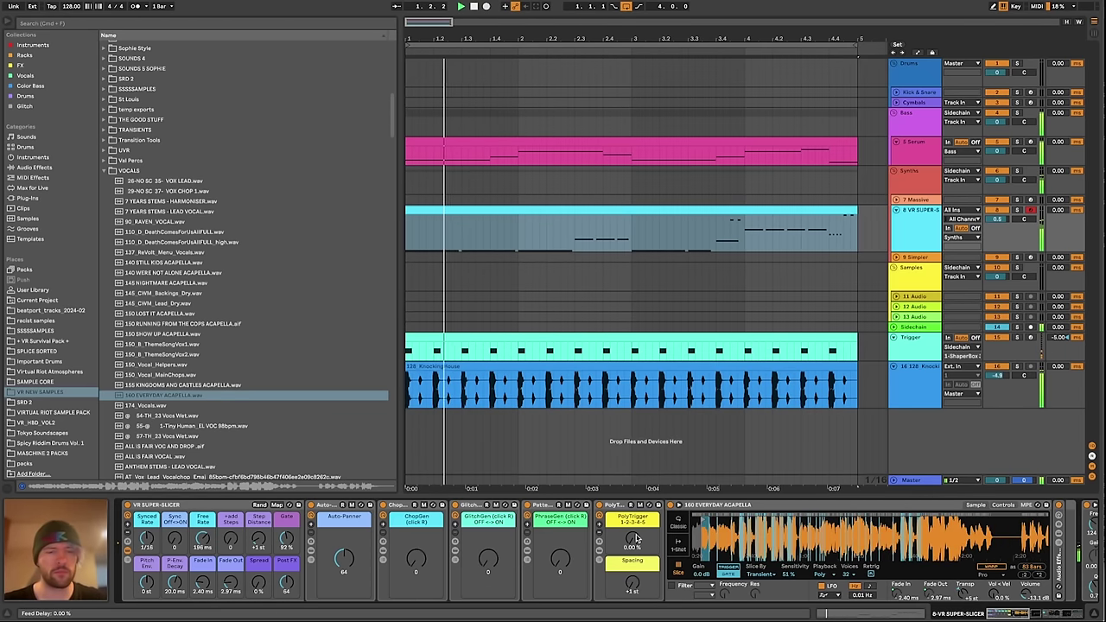
Add Multiband Dynamics after the VR SUPER-SLICER rack, and set the slicer's Gate to 56 % and Fade Out to 38.4 ms
scroll(637, 539, "right", 10)
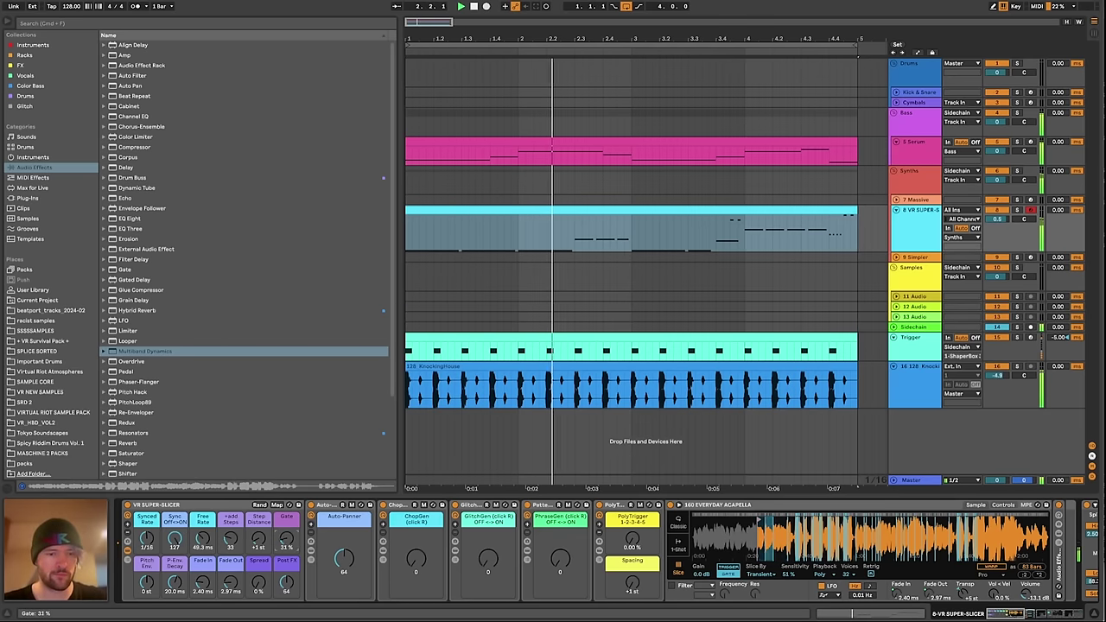
left_click_drag(286, 539, 231, 553)
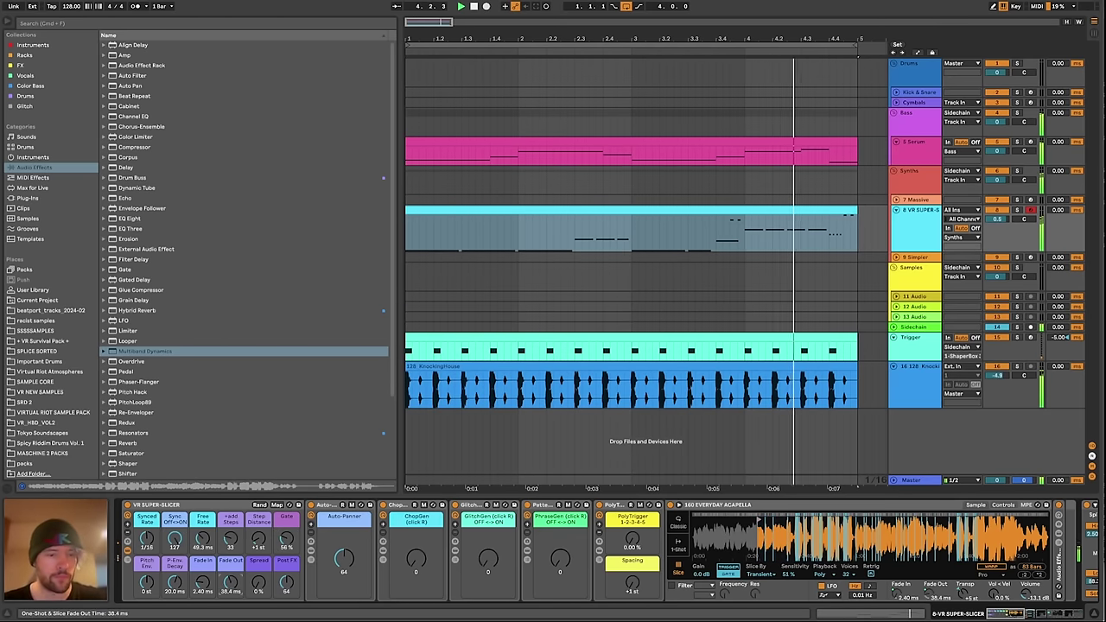
Adjust the slicer's pitch envelope with a P-Env Decay of 33.3 ms and raise the Auto-Panner to 127 while the loop plays
mouse_move(147, 582)
left_mouse_down()
mouse_move(146, 556)
mouse_move(175, 575)
mouse_move(175, 560)
mouse_move(146, 571)
mouse_move(147, 592)
left_mouse_up()
key("space")
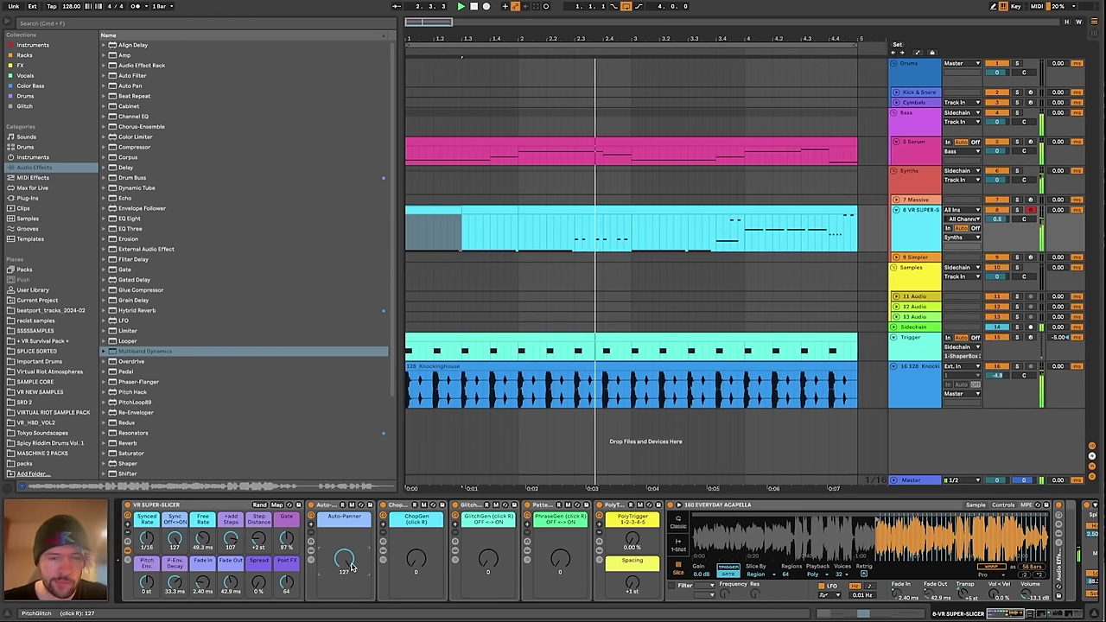
left_click_drag(343, 560, 343, 502)
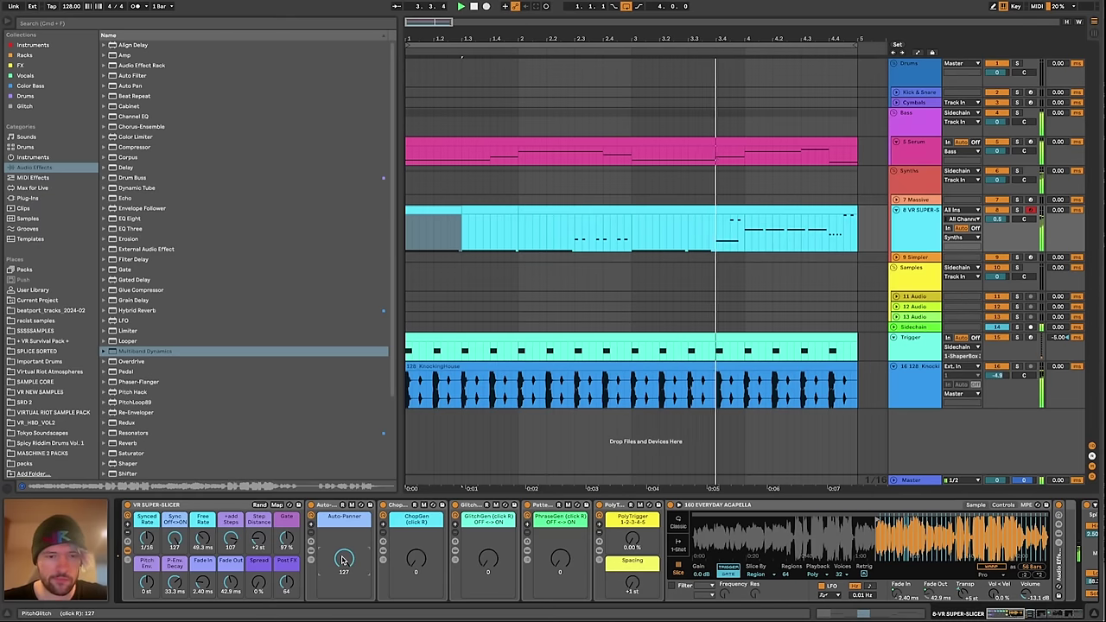
Reset the Auto-Panner to 64 and raise PhraseGen to 127 while the loop plays
double_click(343, 560)
left_click_drag(415, 565, 416, 484)
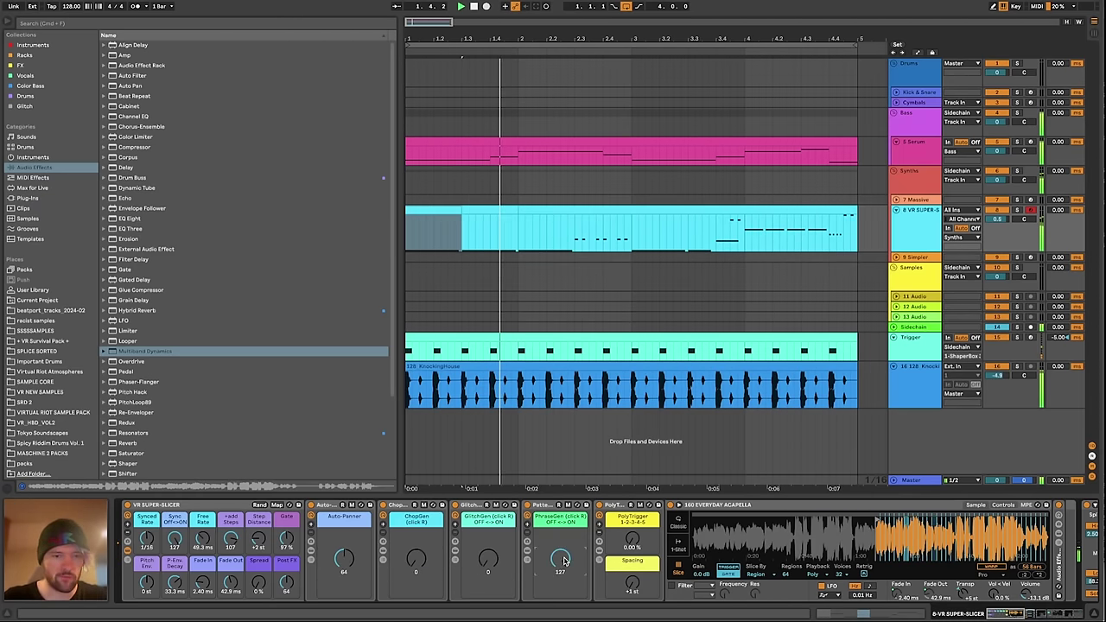
left_click_drag(563, 561, 564, 519)
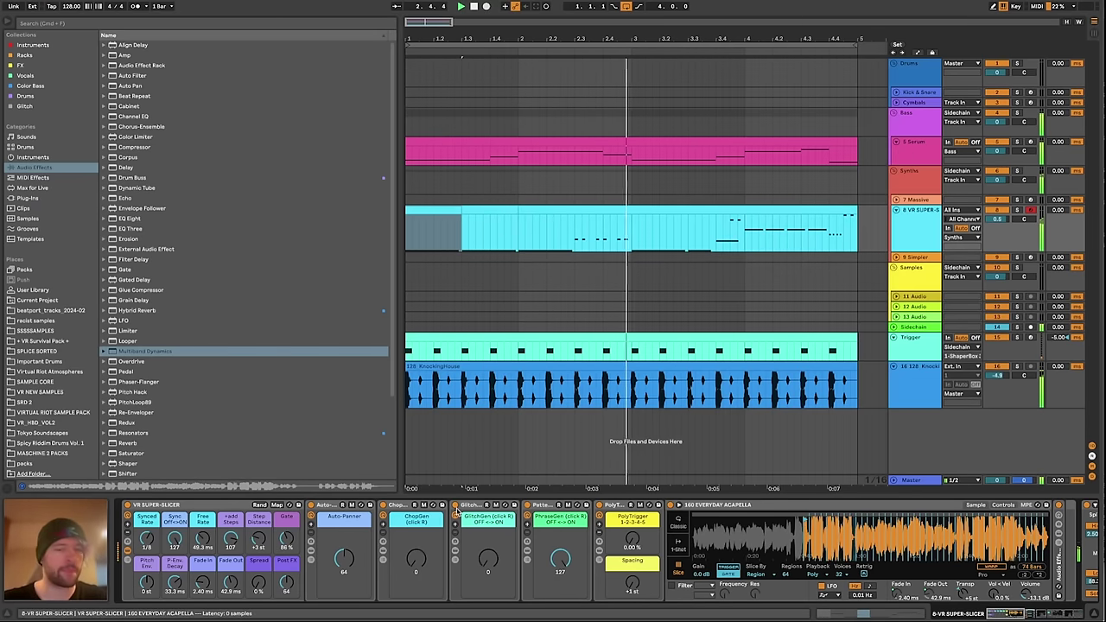
Replace the slicer clip's notes with C1 at the start and C#1 at beat 1.3, each just under two beats long
left_click(623, 210)
double_click(623, 210)
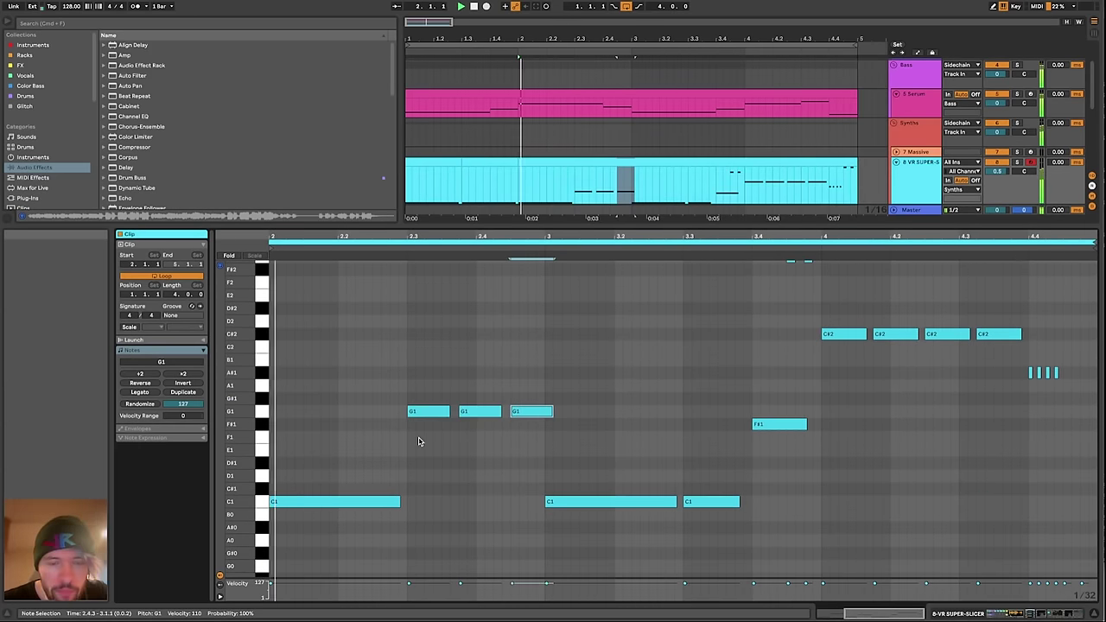
scroll(470, 306, "left", 5)
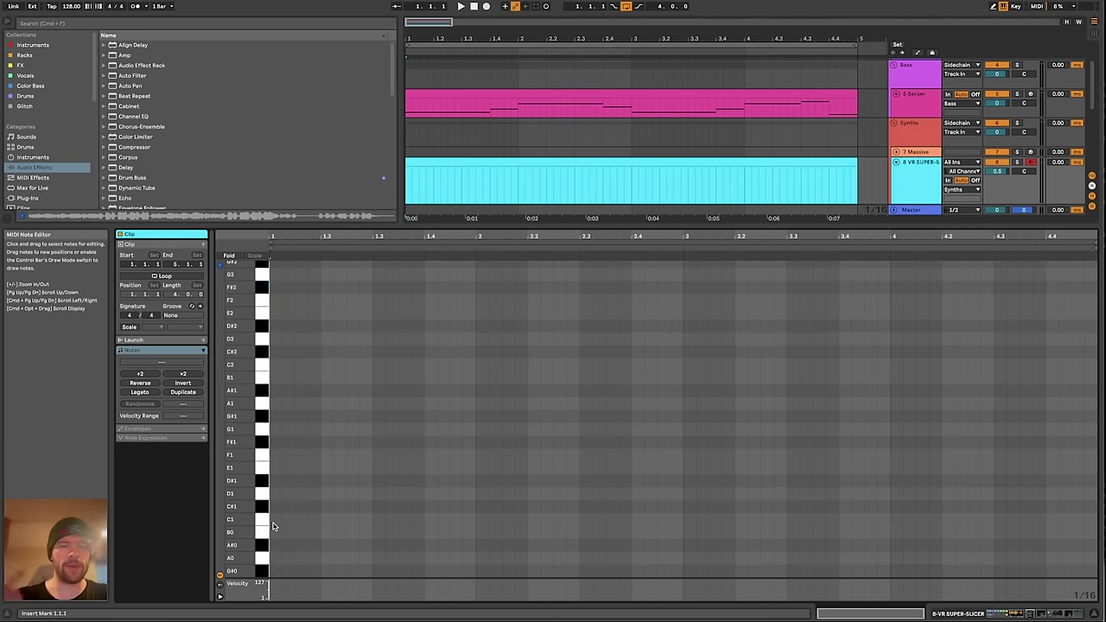
left_click(276, 524)
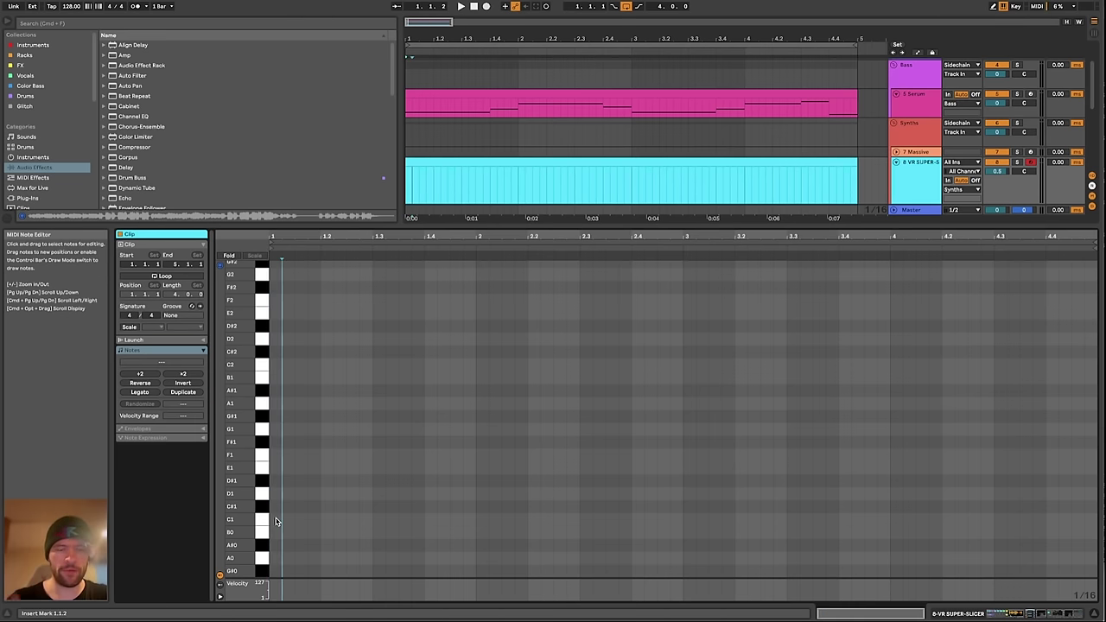
double_click(277, 521)
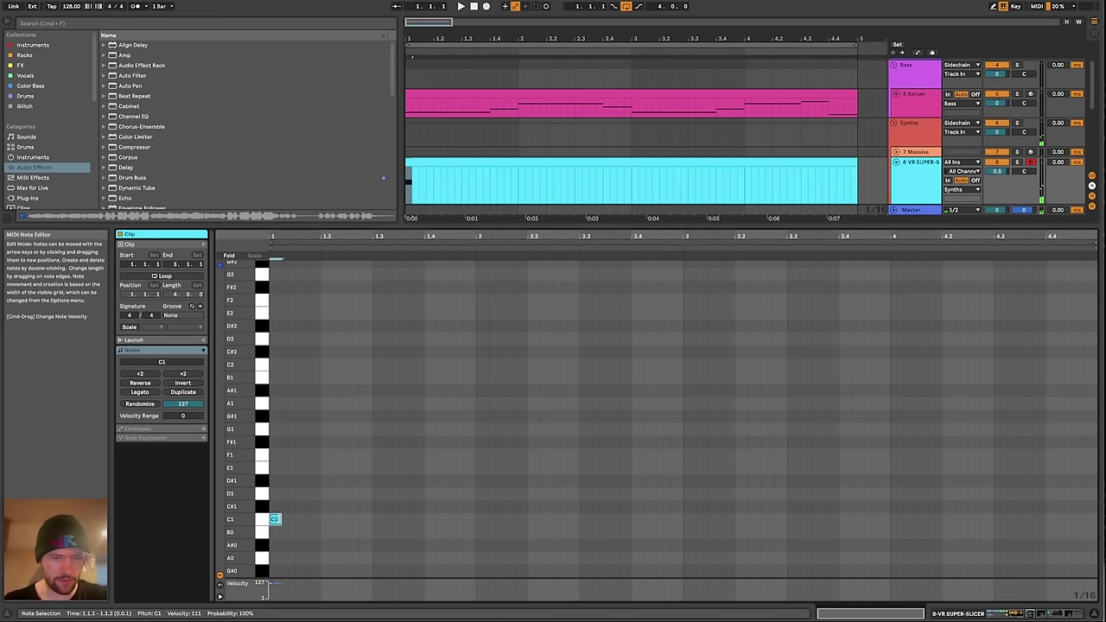
left_click_drag(281, 519, 262, 571)
key("super+d")
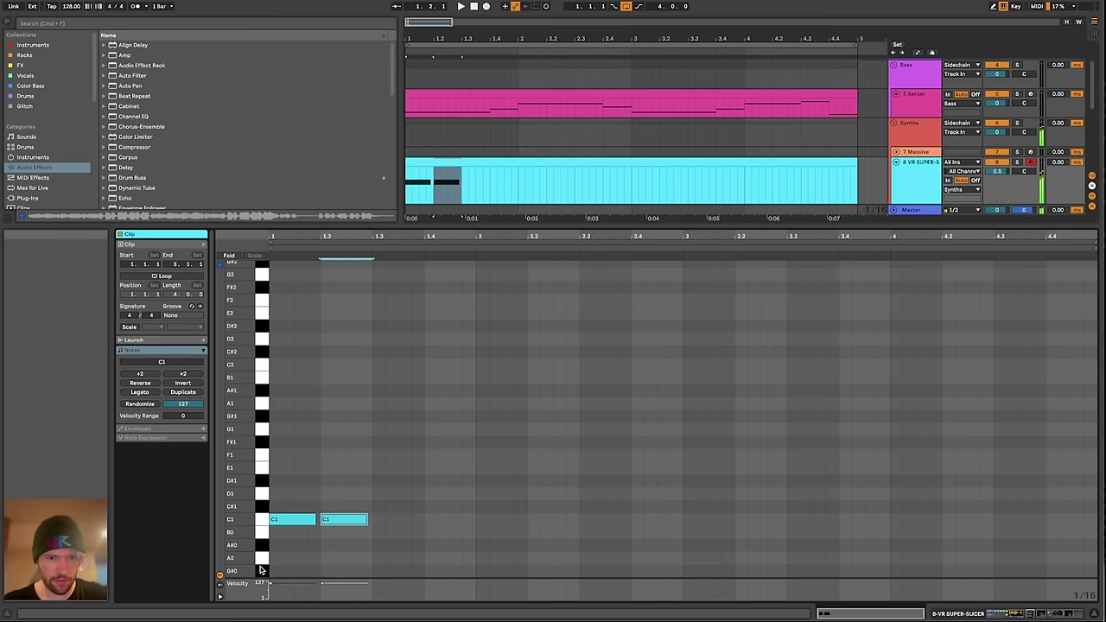
key("space")
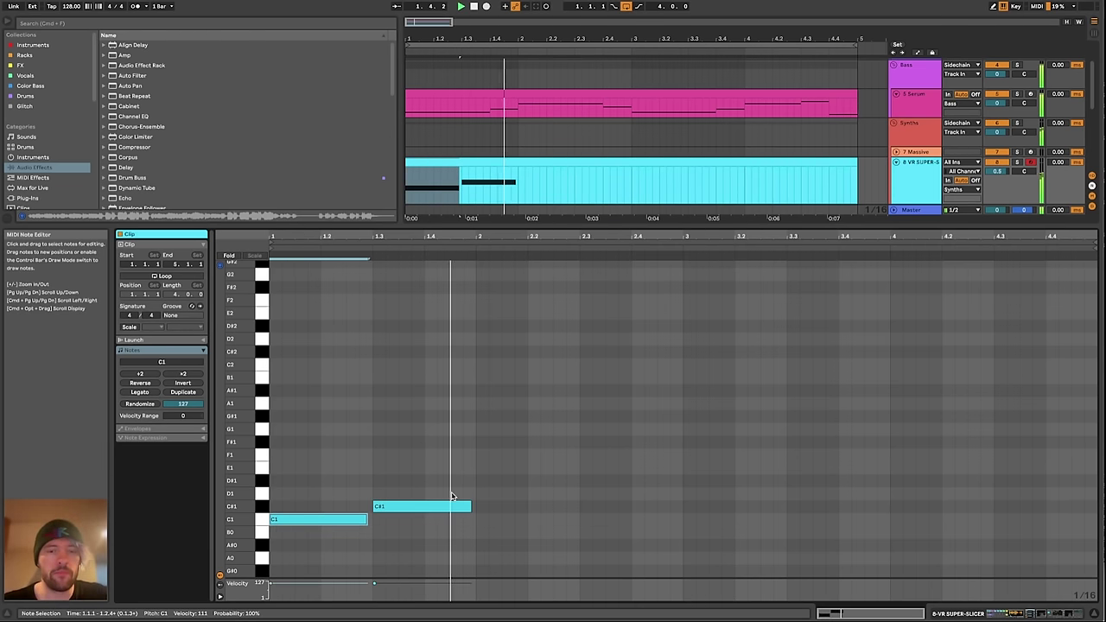
Add G1 at bar 2 and a higher note at beat 2.3, repeat the two-bar phrase to fill four bars, and play it
left_click(481, 435)
left_click_drag(482, 436, 561, 435)
key("space")
key("super+1")
key("shift+Left")
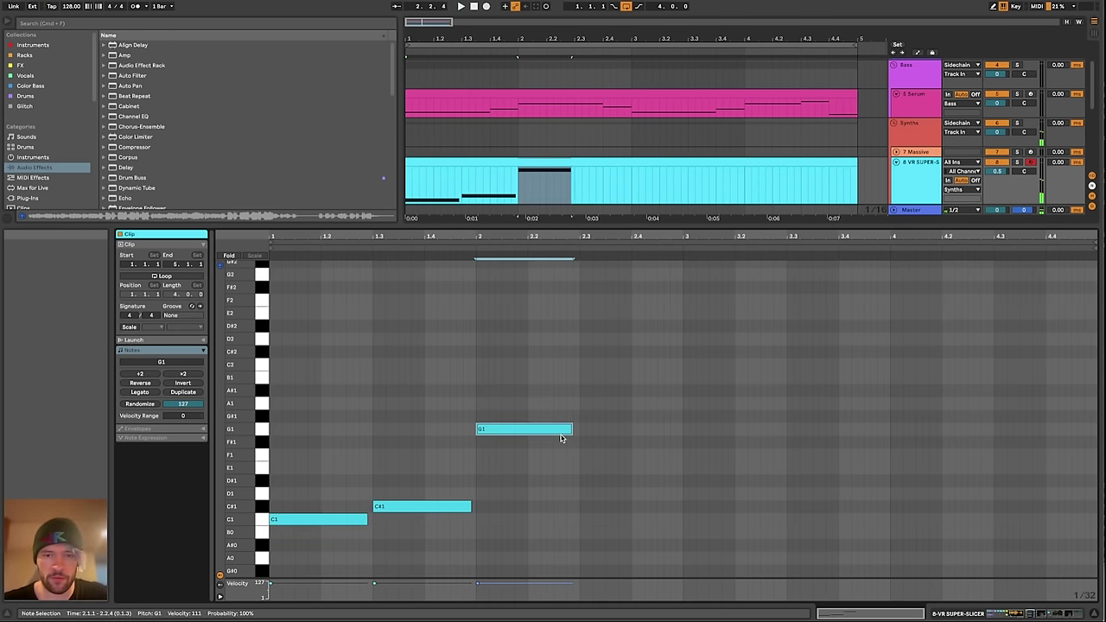
key("space")
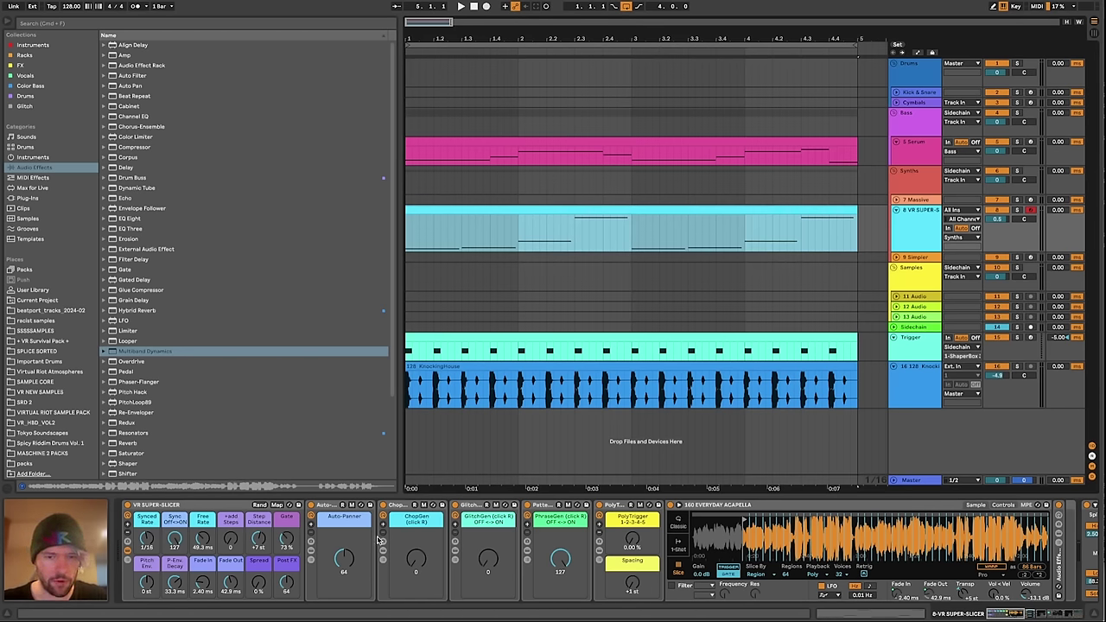
key("space")
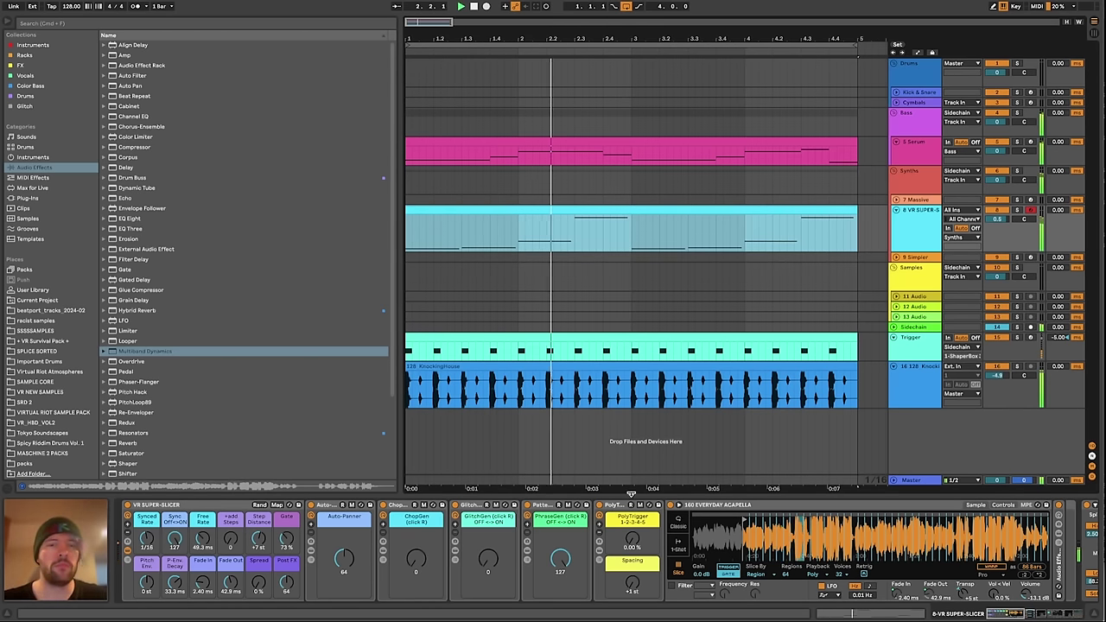
Switch the slicer's Sync off and set its Gate to 45 % and Free Rate to 35.6 ms during playback
left_click(148, 540)
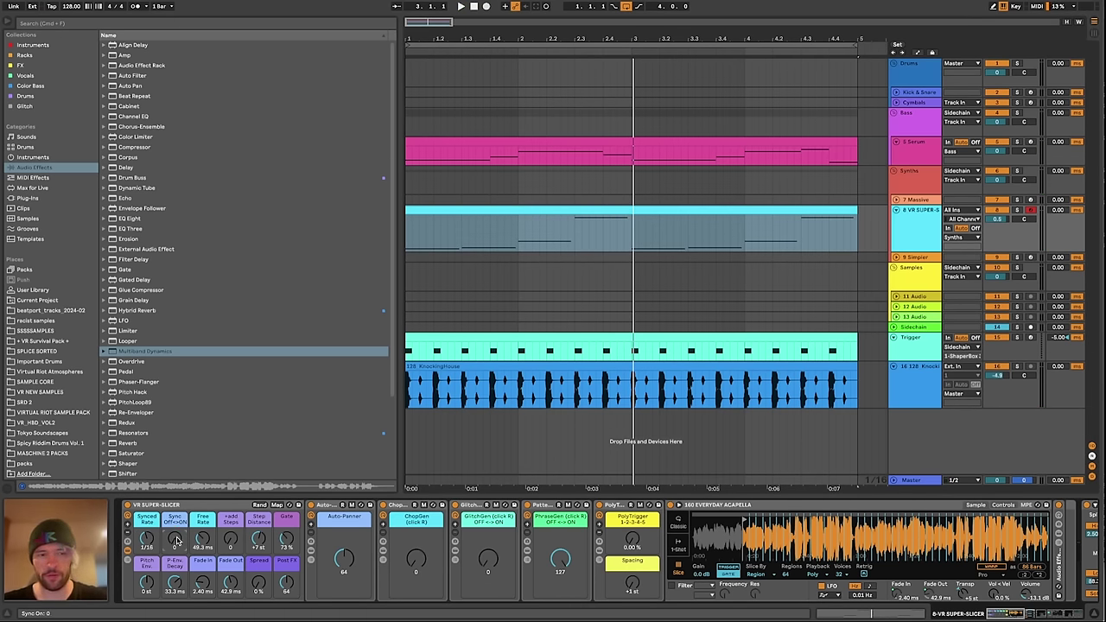
key("space")
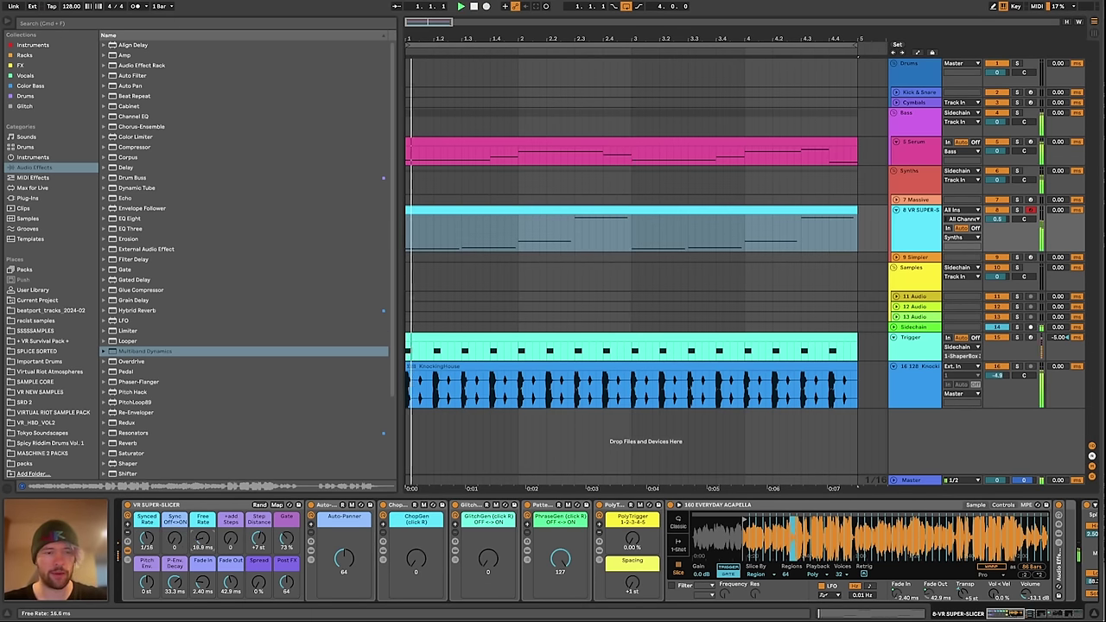
mouse_move(203, 538)
left_mouse_down()
mouse_move(202, 507)
mouse_move(203, 521)
left_mouse_up()
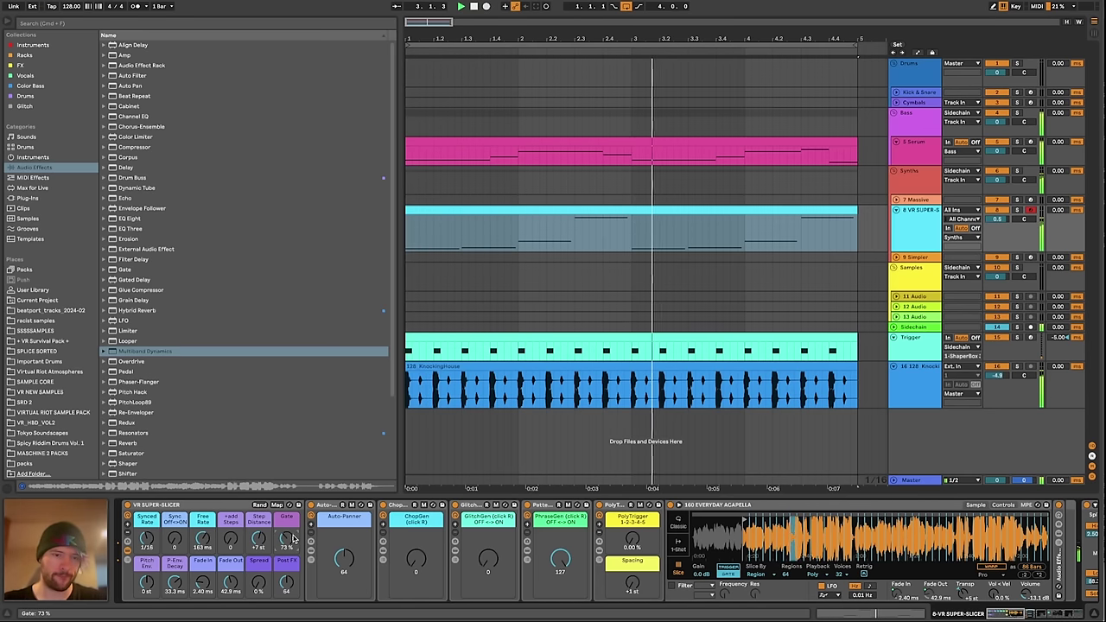
left_click_drag(286, 538, 287, 562)
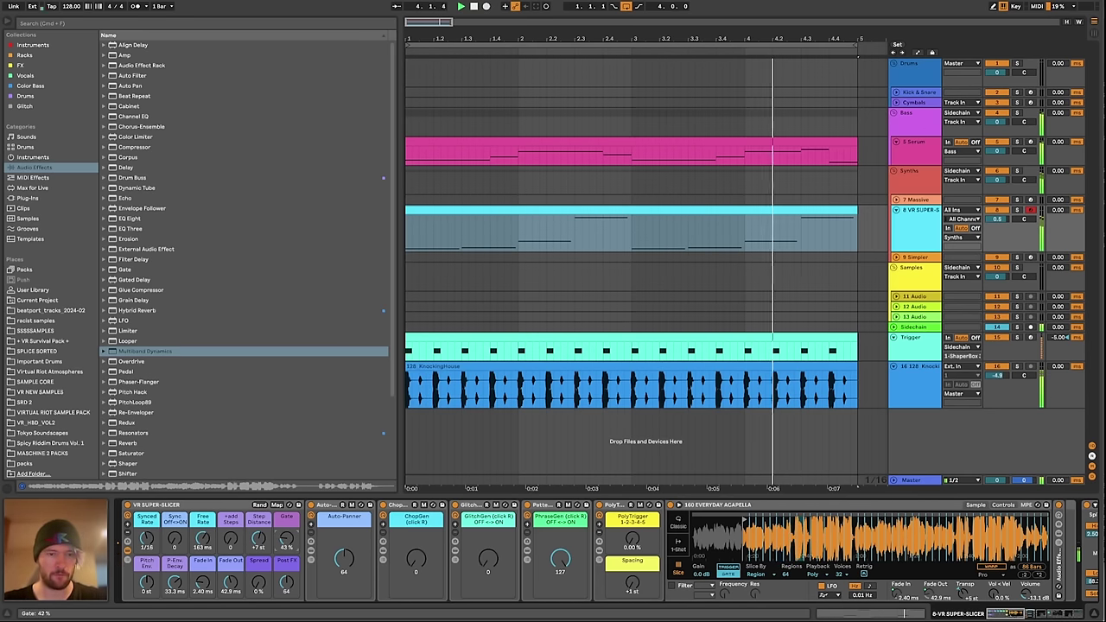
left_click_drag(202, 539, 202, 571)
key("space")
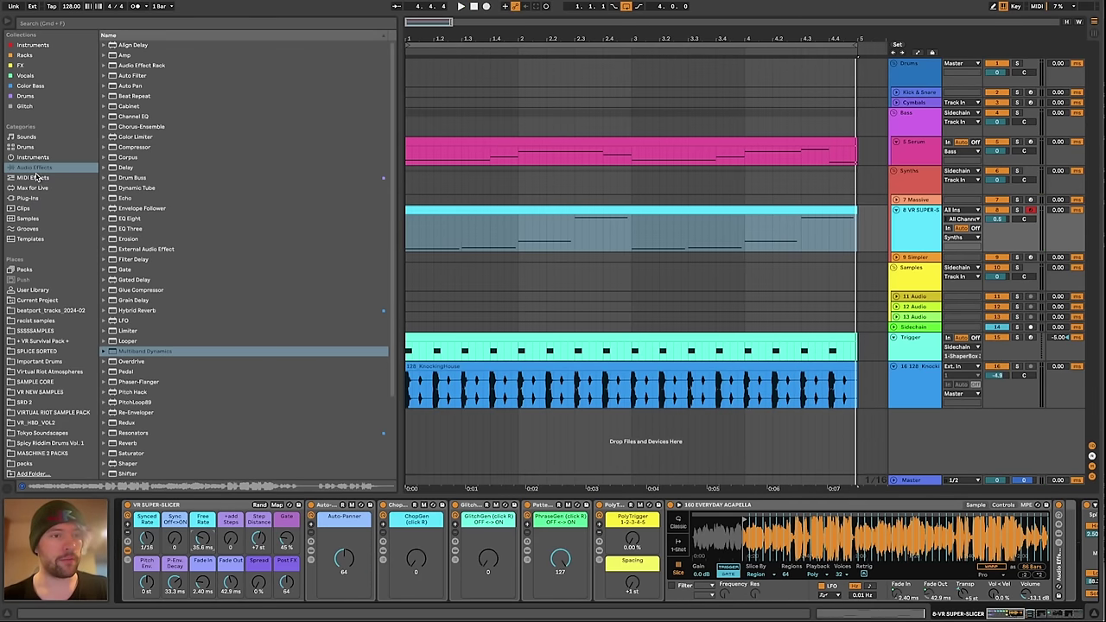
Insert Envelope MIDI before the VR SUPER-SLICER rack, map it to Free Rate with a 100 % to 0 % range, and play the loop
left_click(35, 177)
left_click(145, 76)
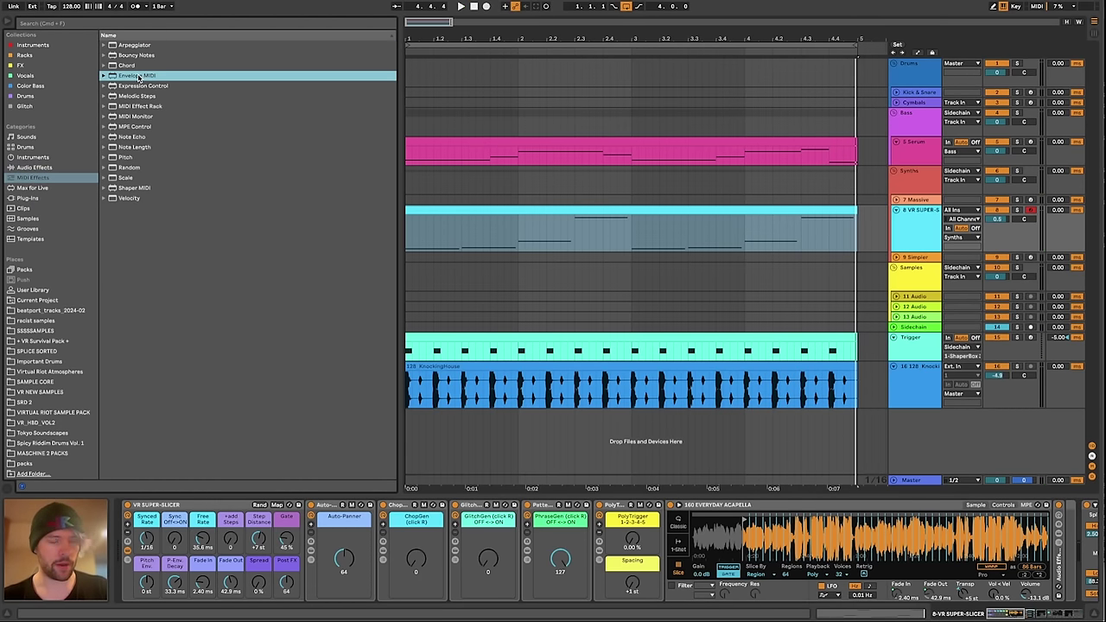
left_click_drag(170, 199, 126, 552)
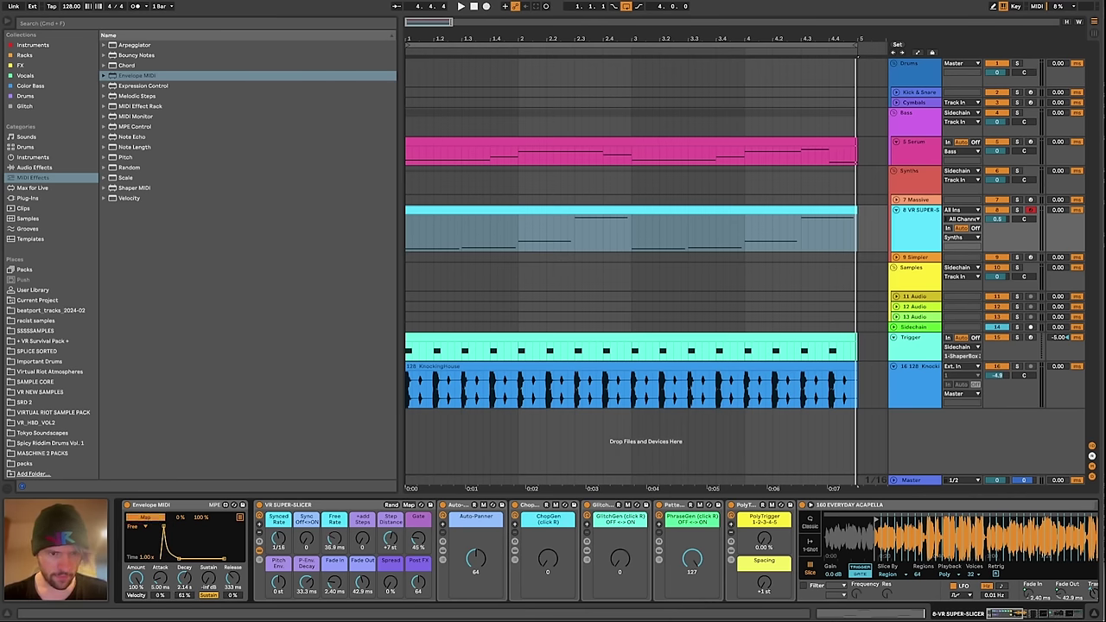
left_click(335, 539)
key("space")
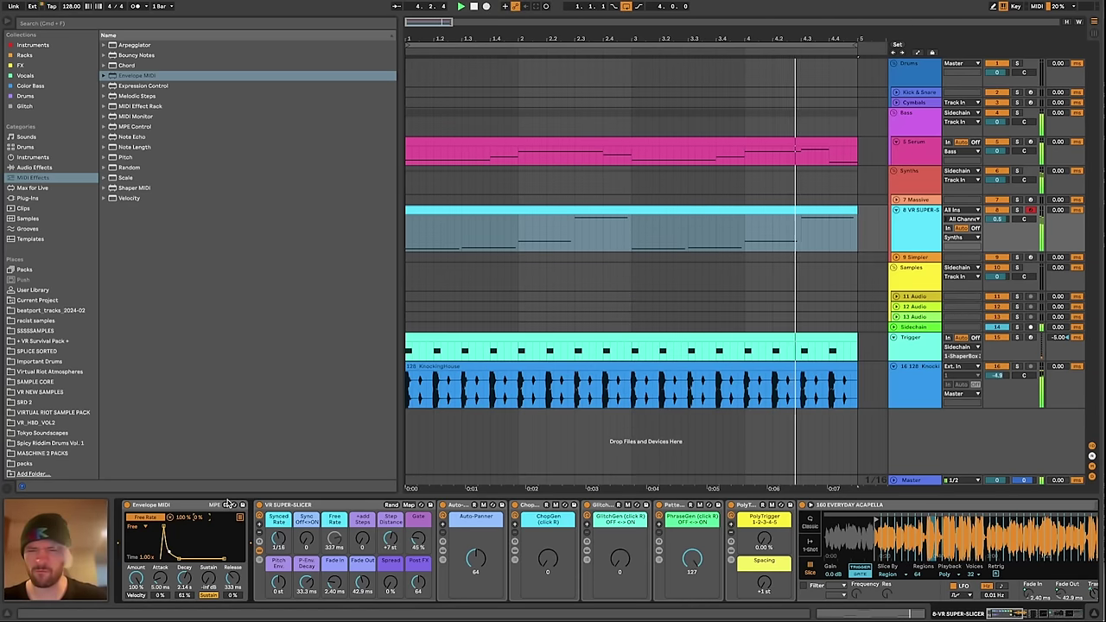
key("space")
Show the Envelope MIDI Decay automation on the slicer track and raise it to 3.25 s from beat 1.3
key("a")
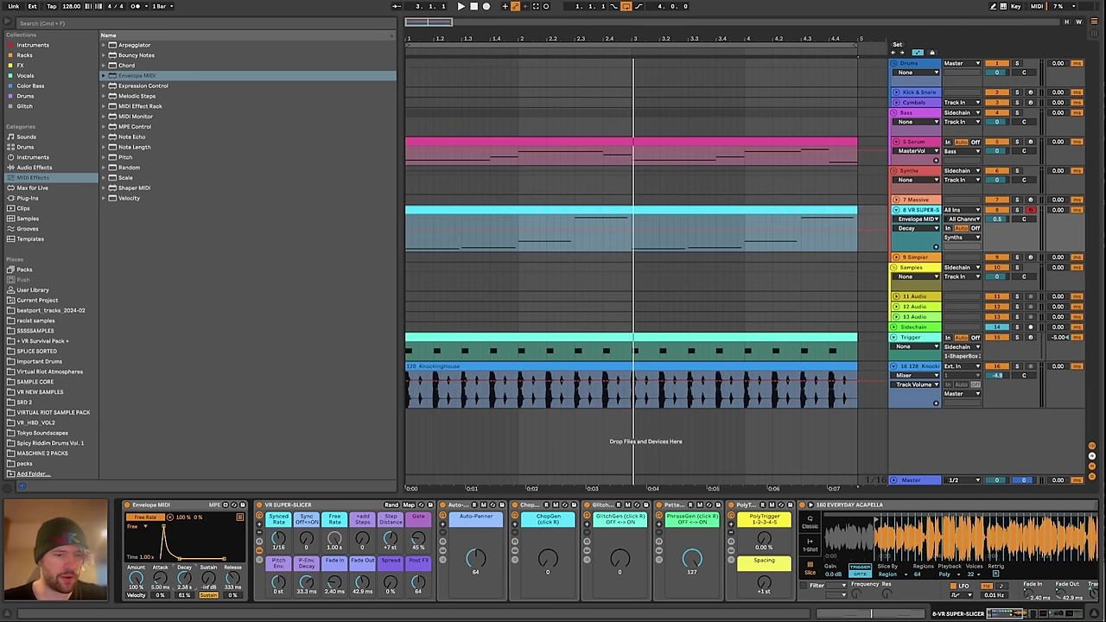
key("space")
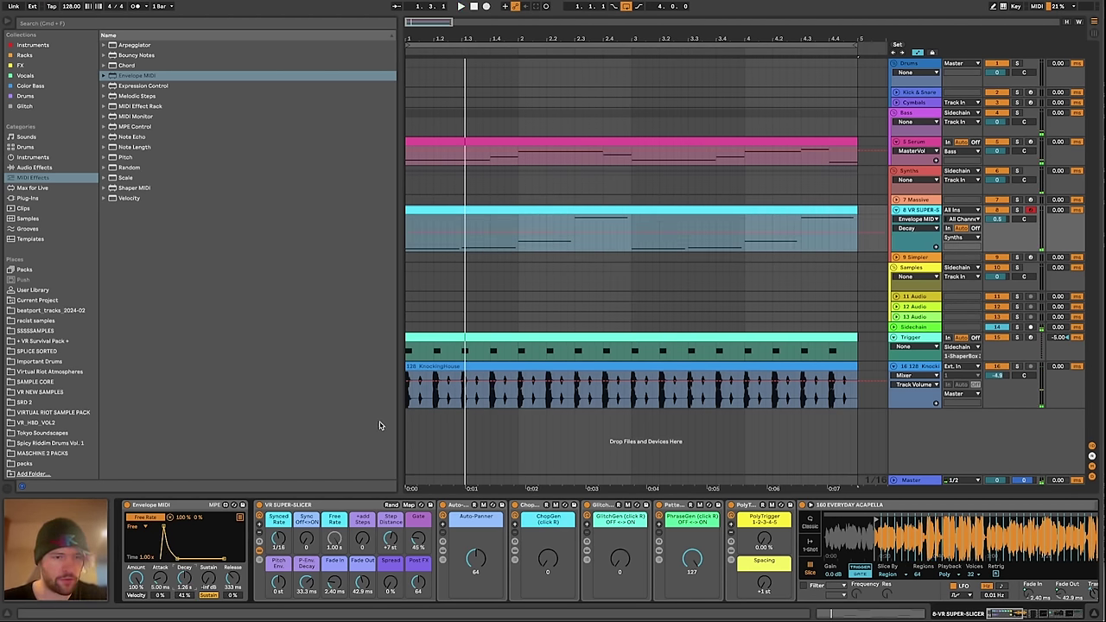
scroll(459, 236, "up", 5)
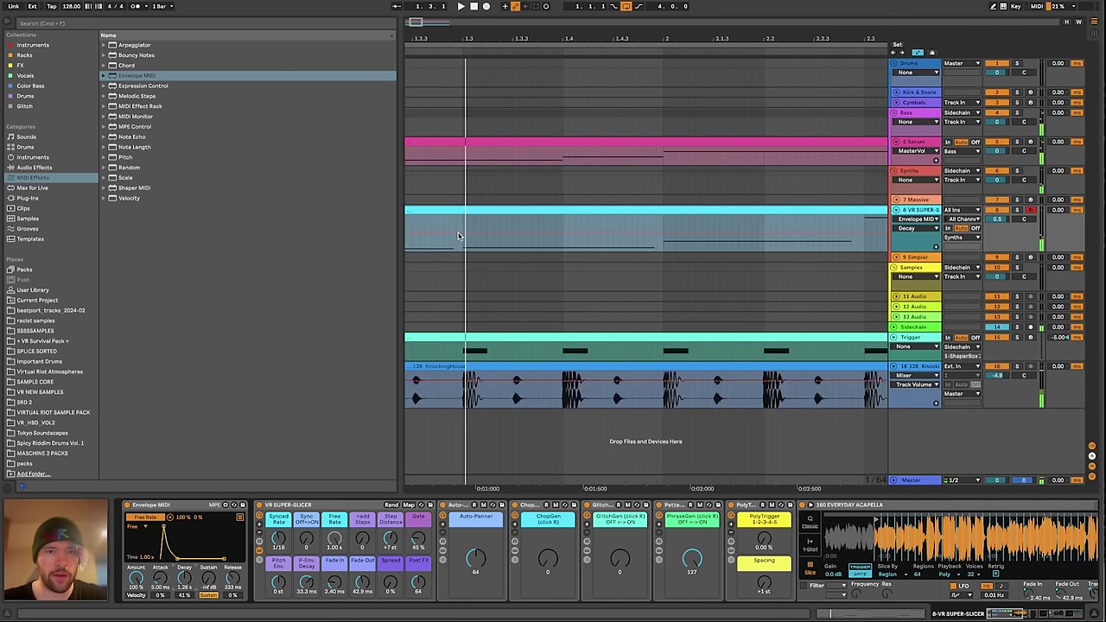
key("space")
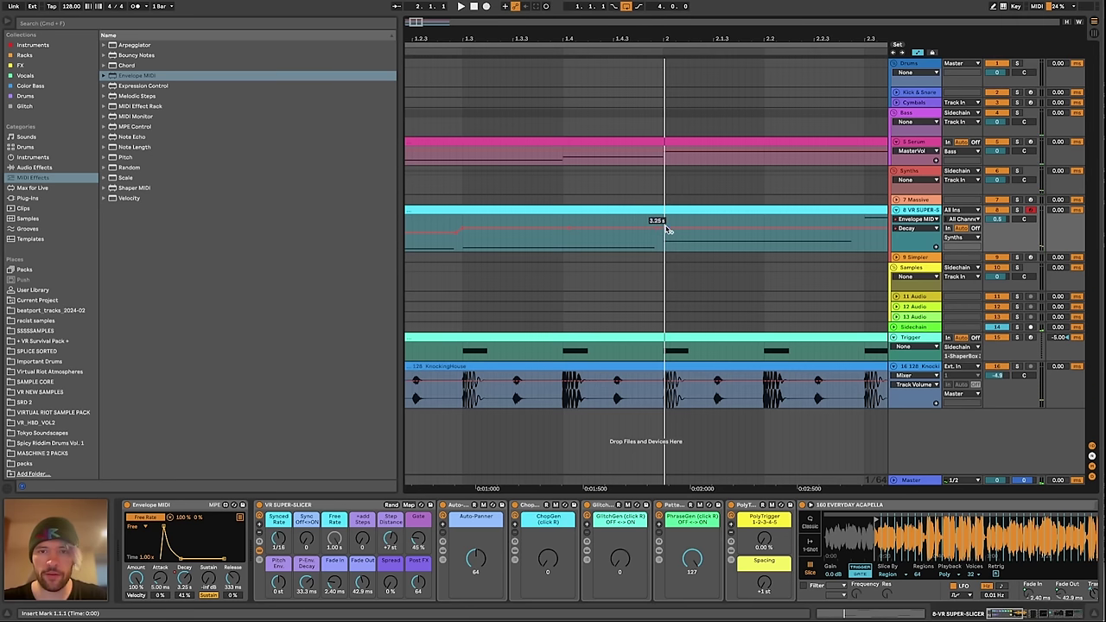
Lower the Decay automation at bar 2 and to 306 ms at beat 2.3, and duplicate the two bars over bars 3 and 4
mouse_move(667, 230)
left_mouse_down()
mouse_move(667, 240)
mouse_move(408, 238)
left_mouse_up()
left_click(444, 227)
key("space")
scroll(655, 223, "down", 5)
key("super+d")
key("space")
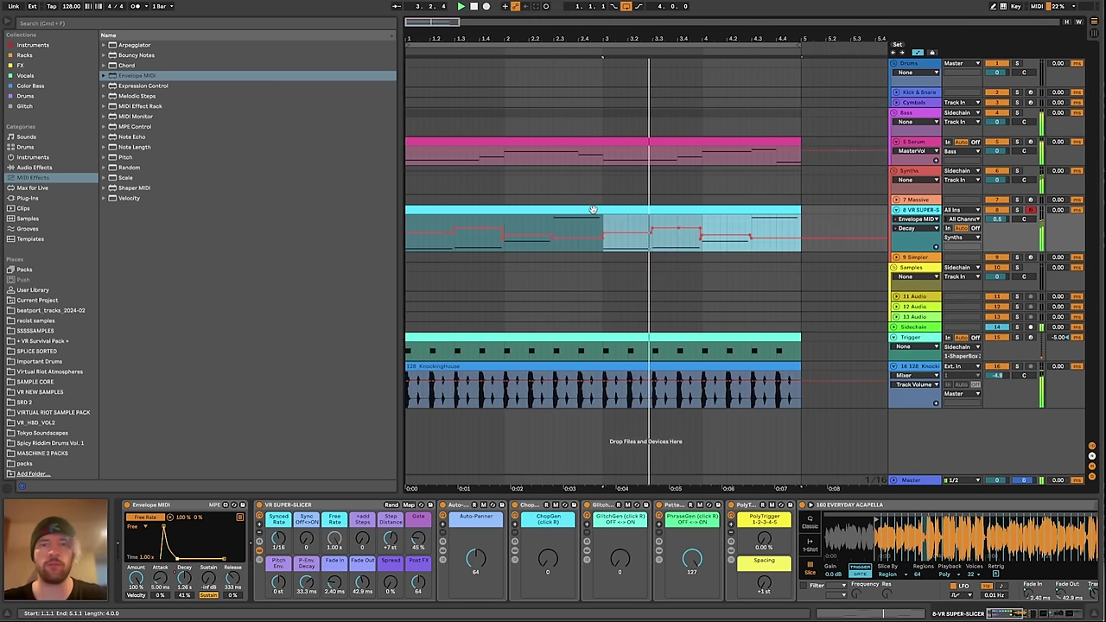
Tighten the Decay automation breakpoints across the four bars so each level changes sharply just before its note
scroll(610, 223, "up", 5)
left_click(583, 266)
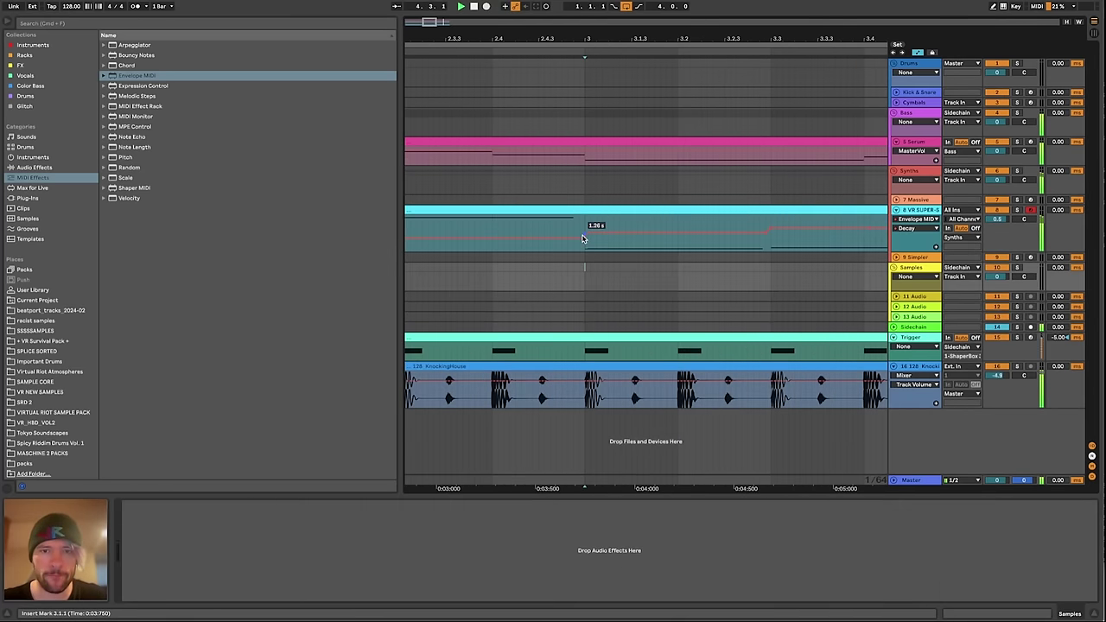
left_click(583, 238)
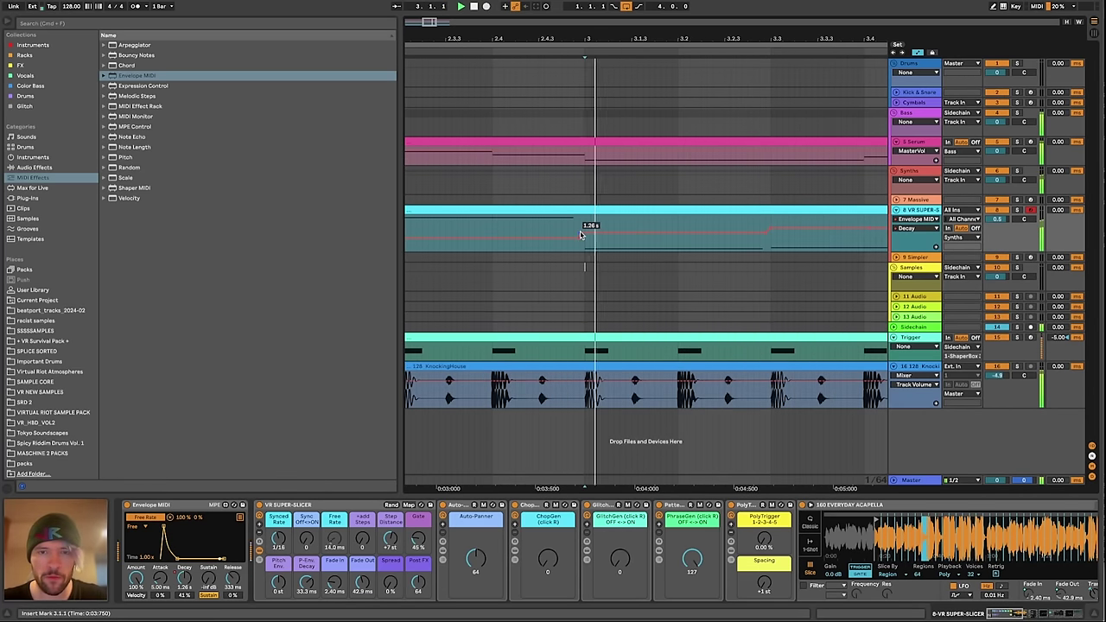
scroll(619, 259, "left", 5)
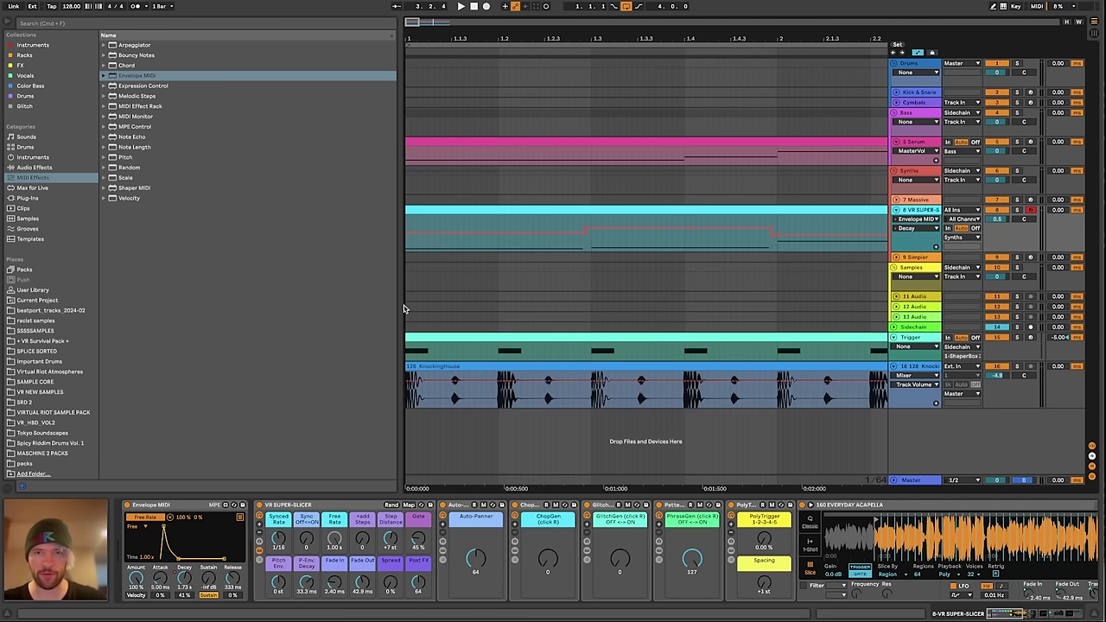
scroll(518, 303, "right", 5)
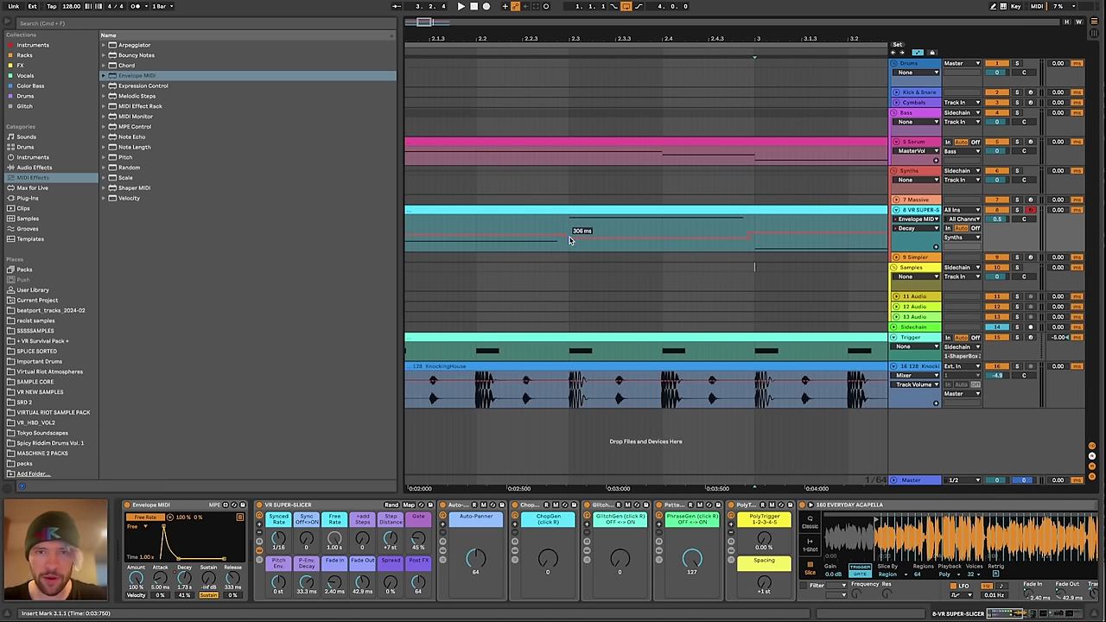
scroll(722, 242, "right", 5)
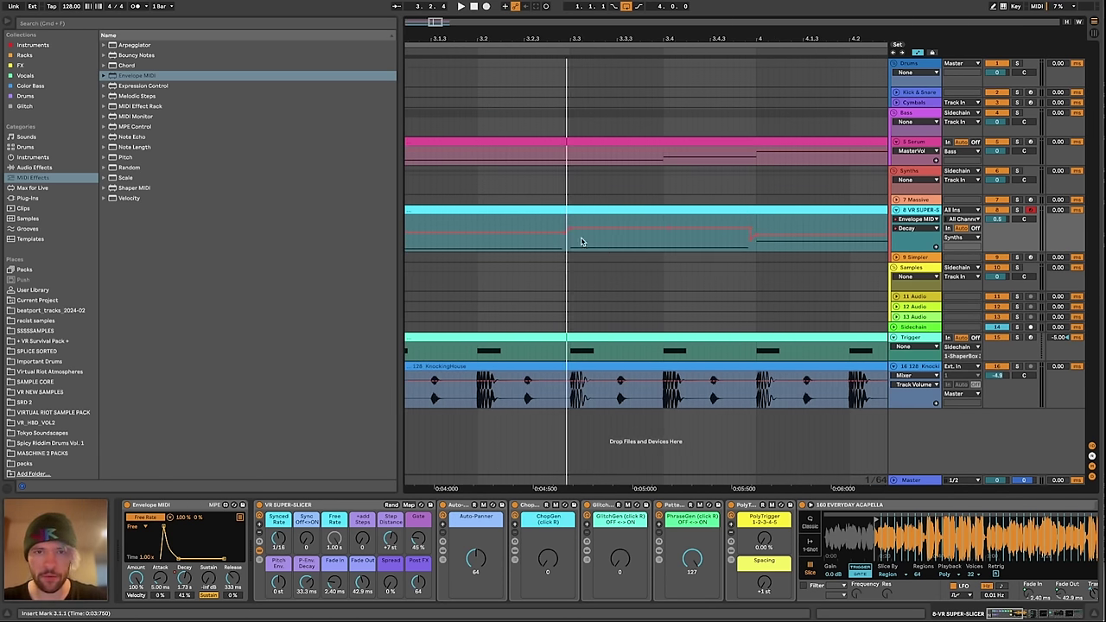
scroll(611, 242, "right", 4)
scroll(612, 244, "left", 5)
scroll(612, 244, "down", 8)
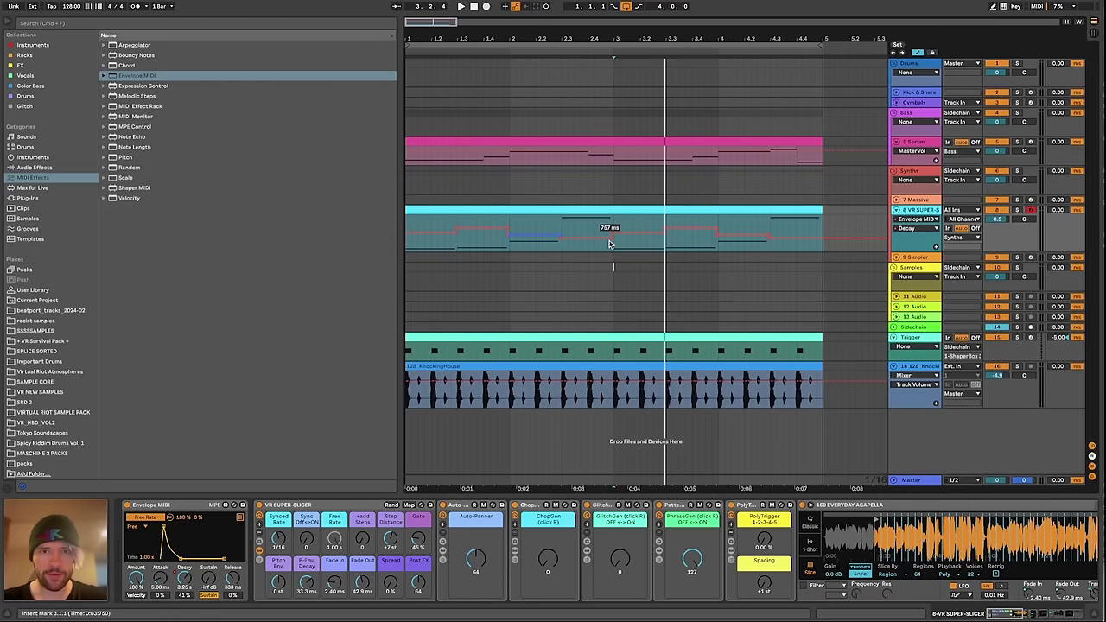
Select the slicer clip, widen the arrangement view and play the loop to check the Decay automation
left_click(553, 209)
key("space")
left_click_drag(400, 277, 228, 279)
scroll(279, 271, "up", 5)
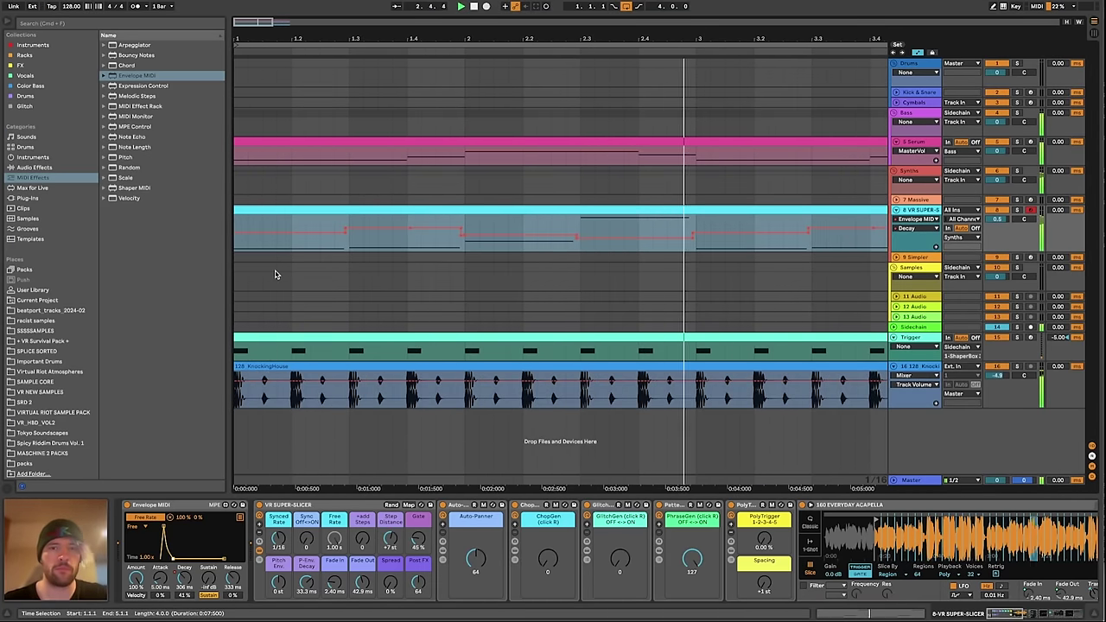
scroll(278, 271, "down", 5)
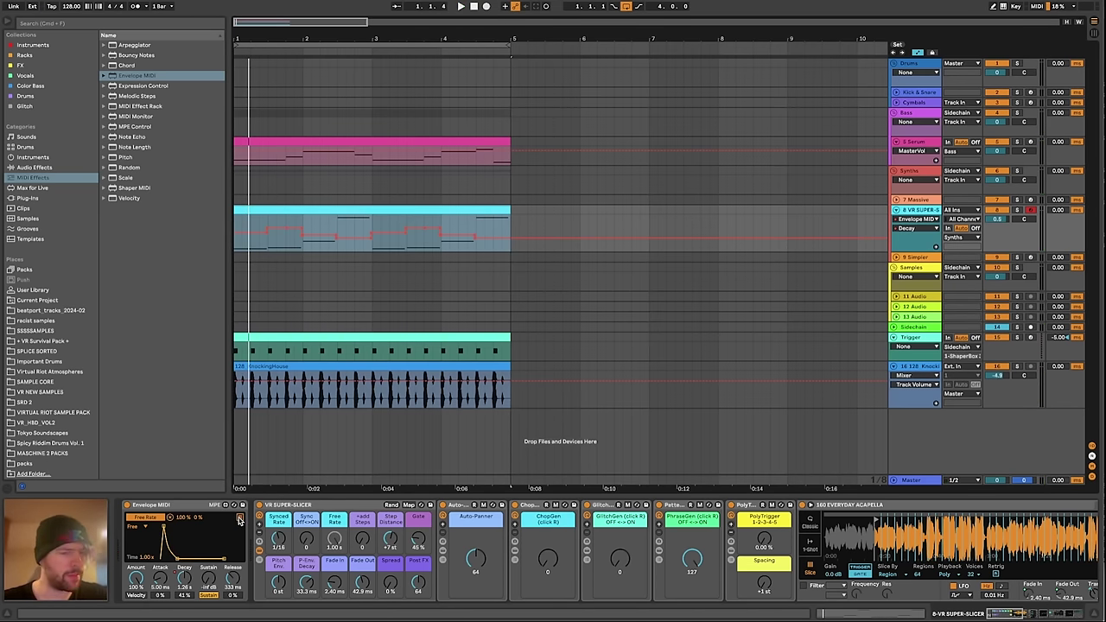
Map the slicer's Gate as Envelope MIDI's second target with a 0 % to 43 % range and play the loop
left_click(240, 519)
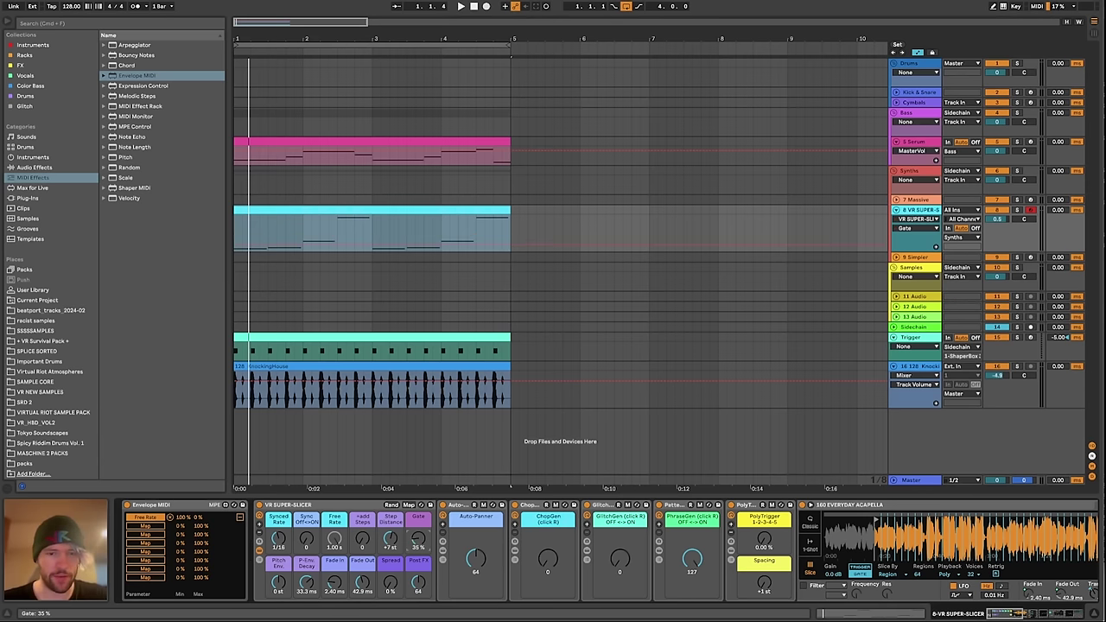
left_click(417, 541)
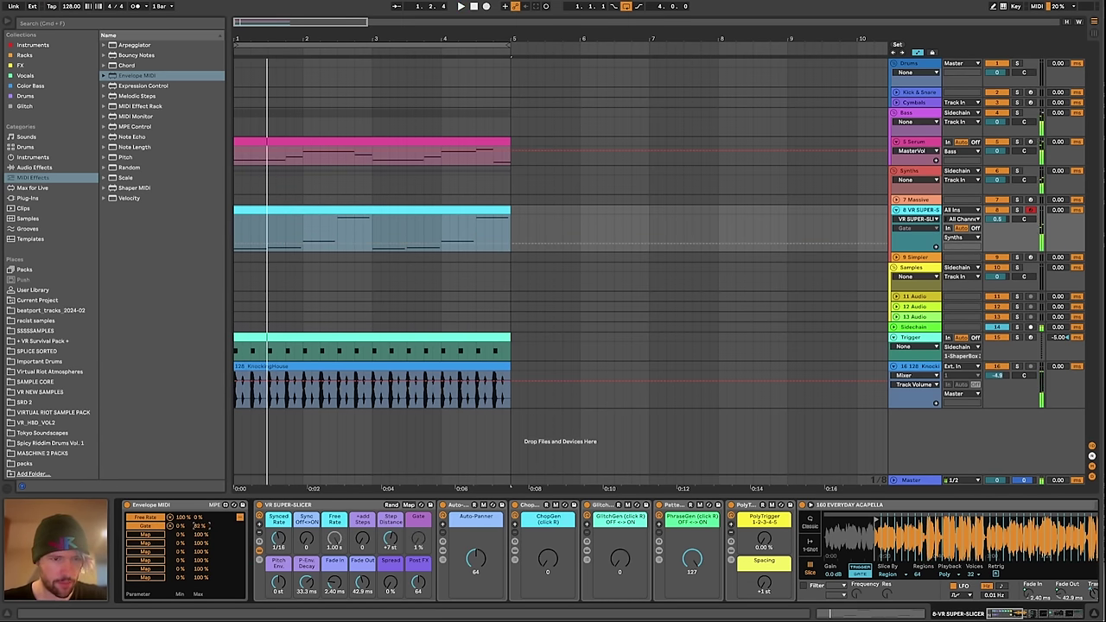
key("space")
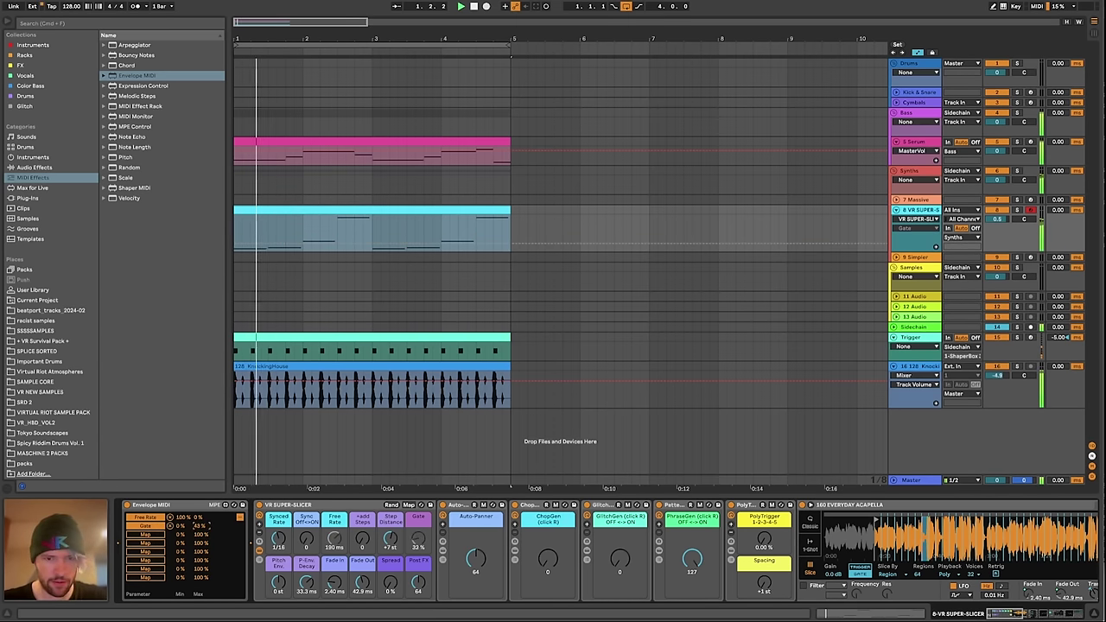
Narrow the envelope's Gate mapping range to 21 %–41 % and set the slicer's +add Steps macro to 16 during playback
left_click_drag(200, 527, 200, 529)
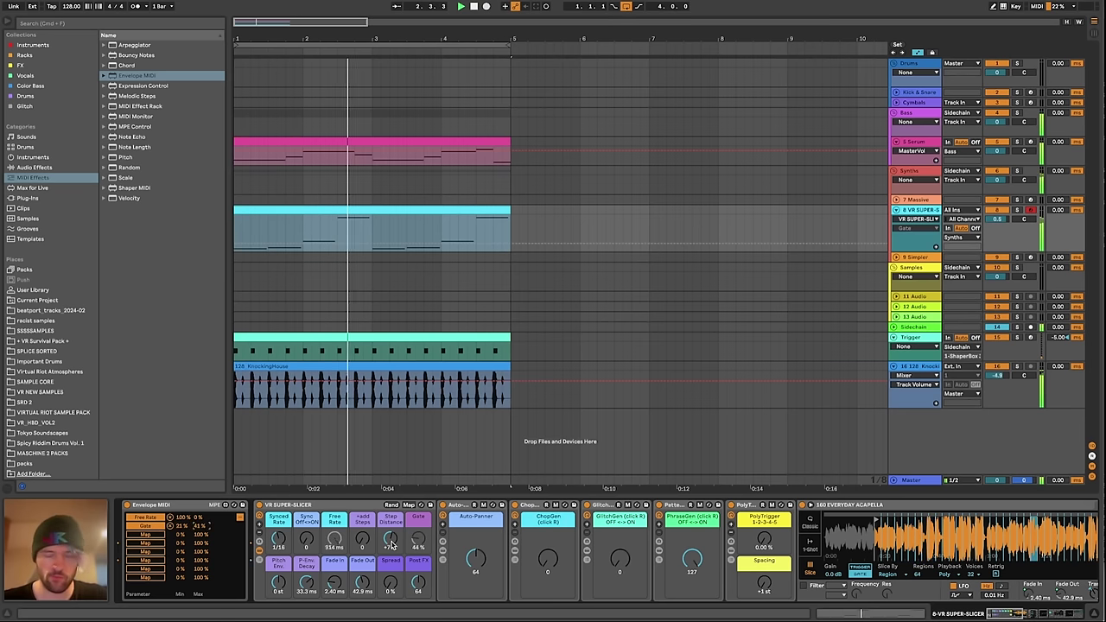
mouse_move(364, 541)
left_mouse_down()
mouse_move(363, 518)
mouse_move(363, 555)
left_mouse_up()
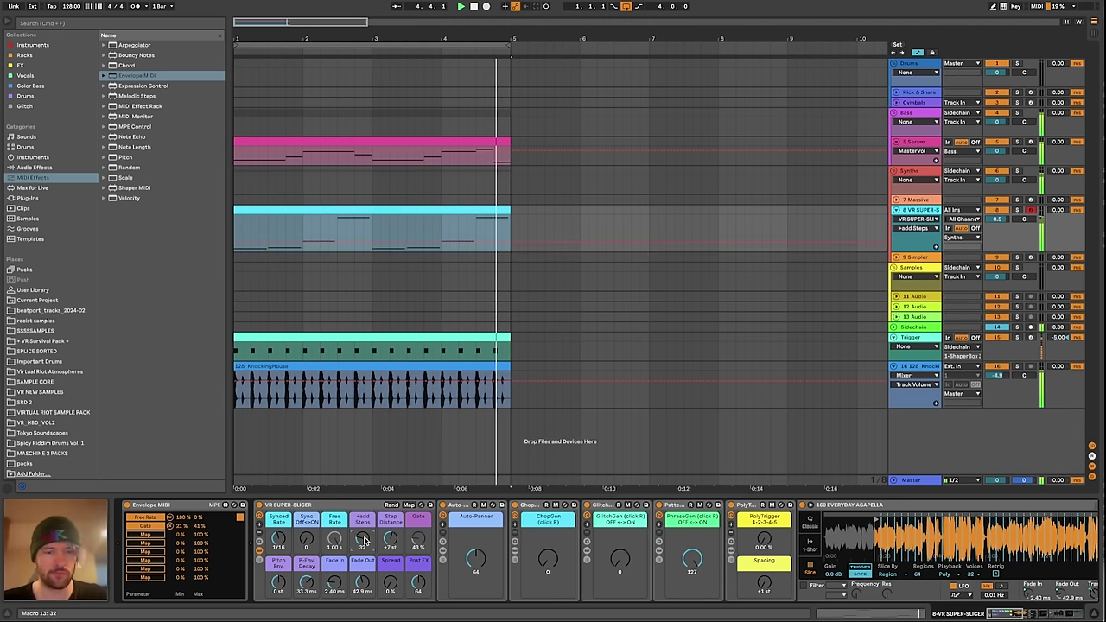
Try the Auto-Panner macro at 127, reset it to 64, and stop playback
left_click_drag(483, 563, 483, 508)
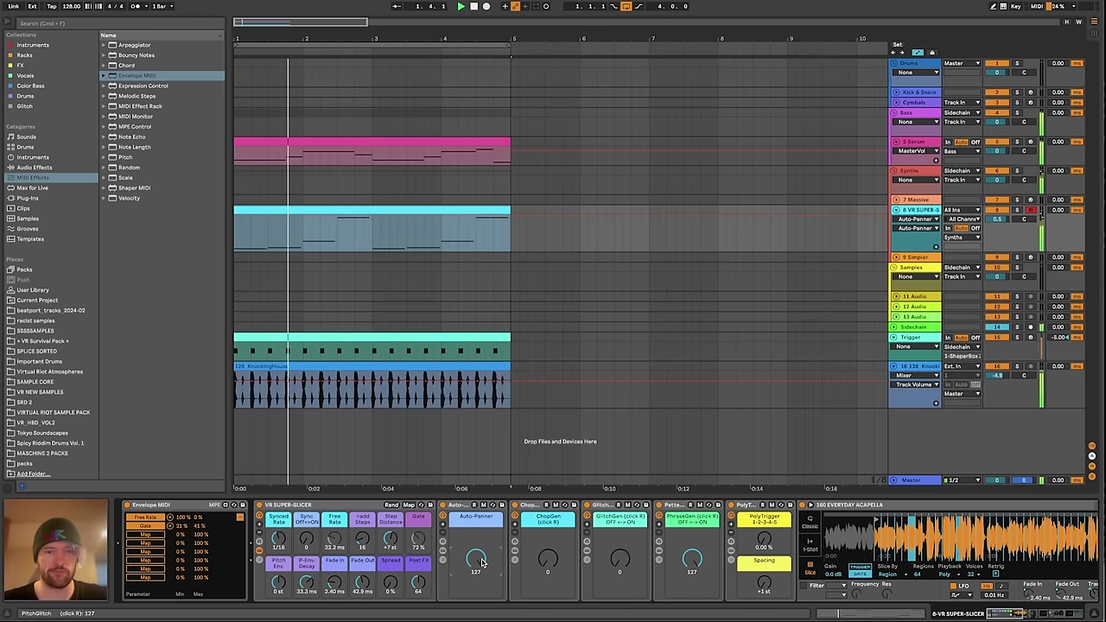
double_click(481, 560)
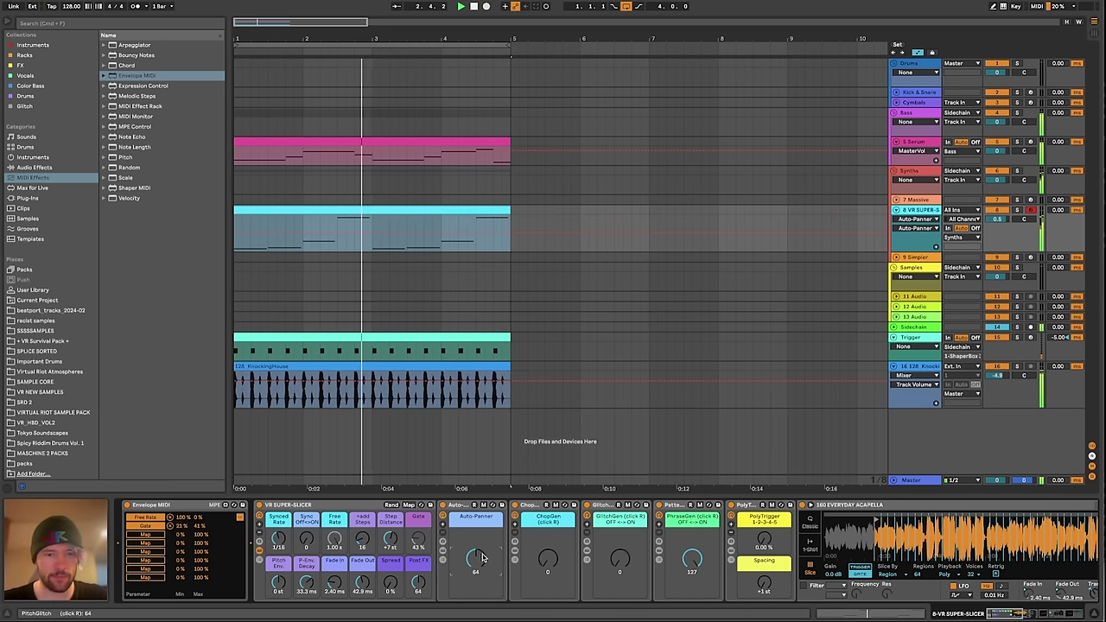
left_click(356, 504)
key("space")
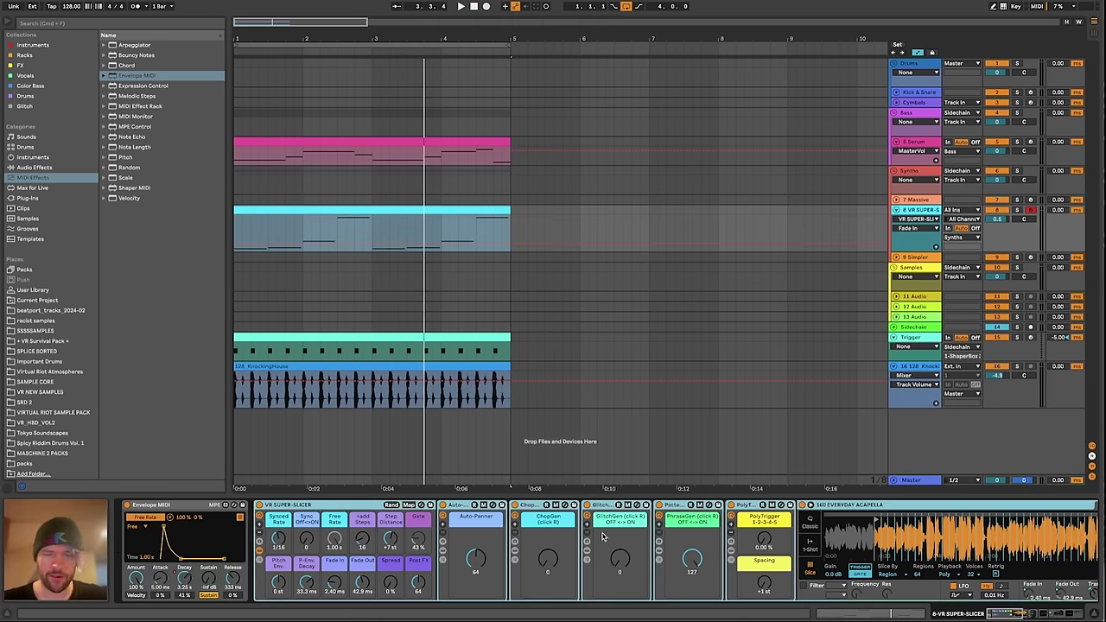
Set the acapella sampler's random pan amount to 100 % in its controls and return to the sample waveform
scroll(604, 534, "right", 3)
scroll(603, 532, "left", 3)
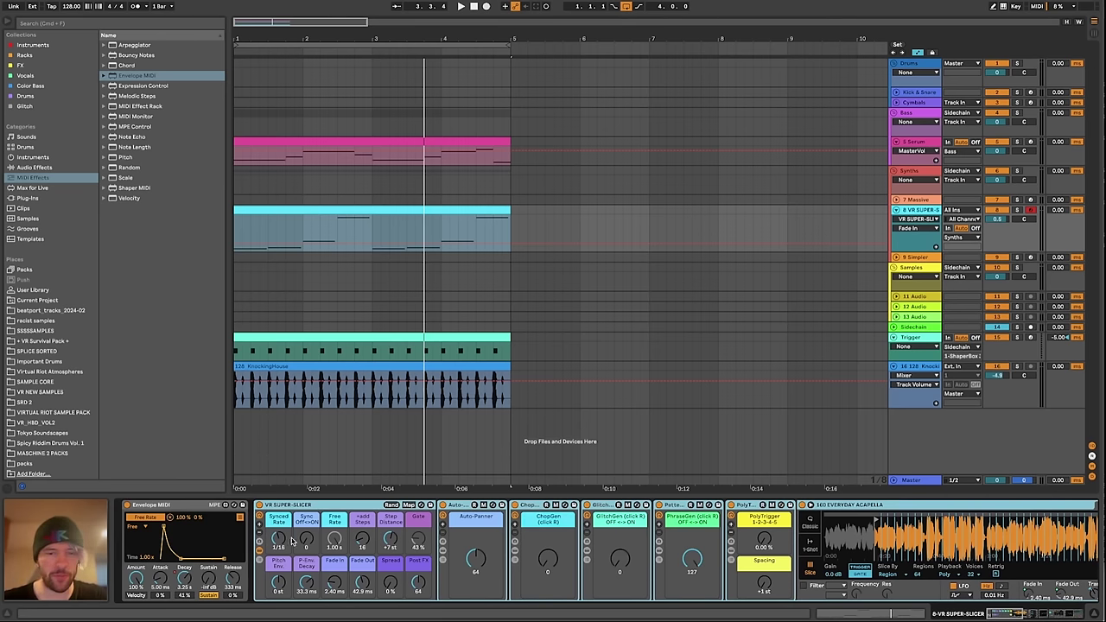
scroll(657, 536, "right", 10)
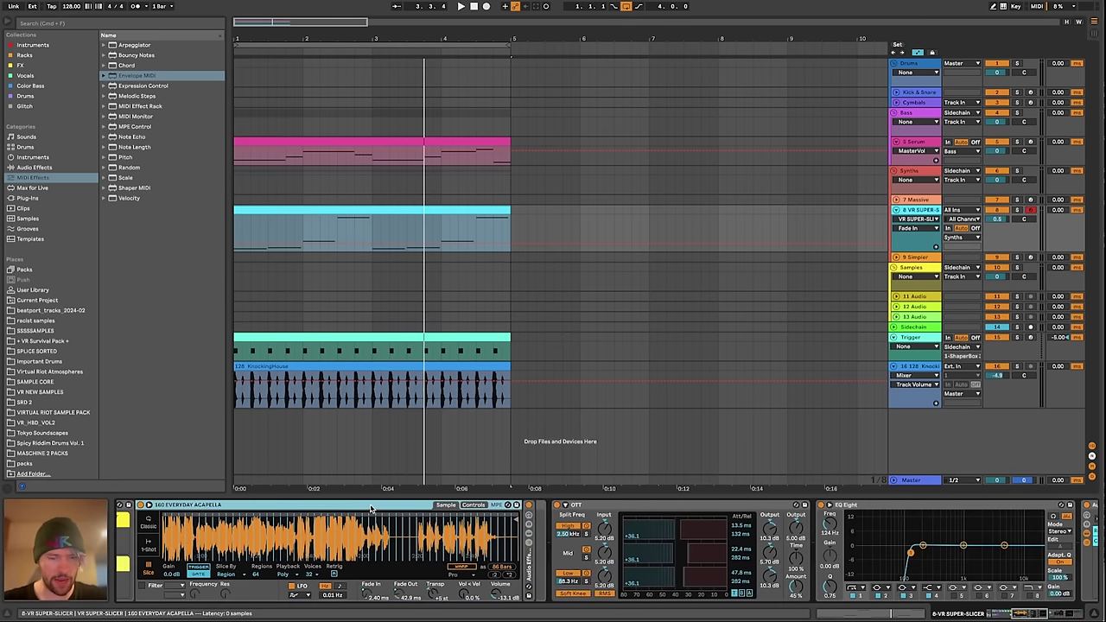
left_click(474, 506)
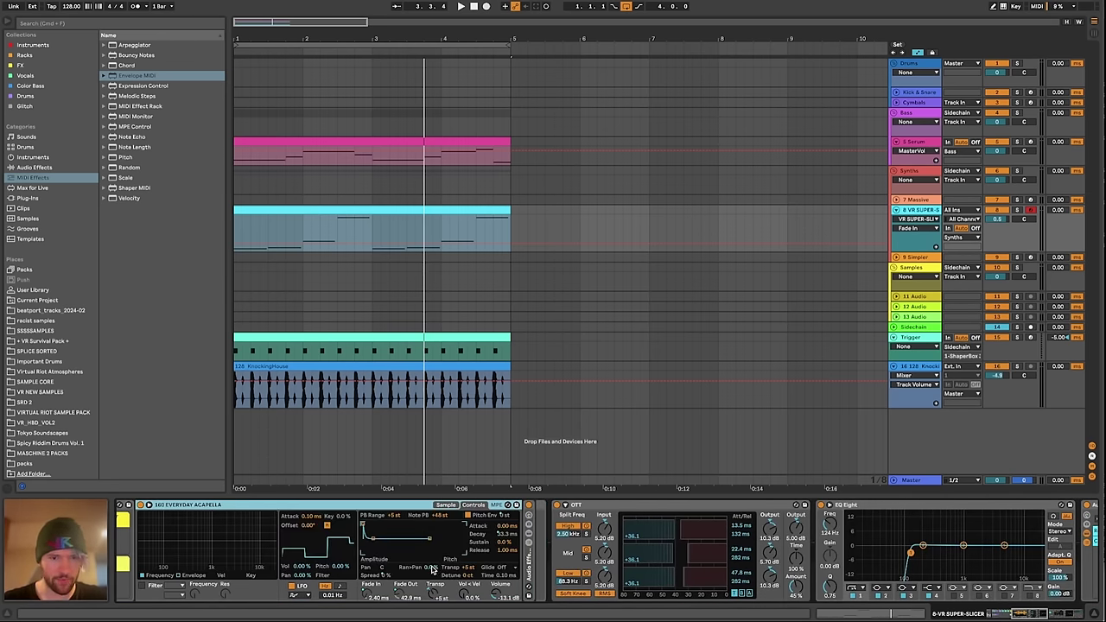
left_click_drag(432, 569, 432, 552)
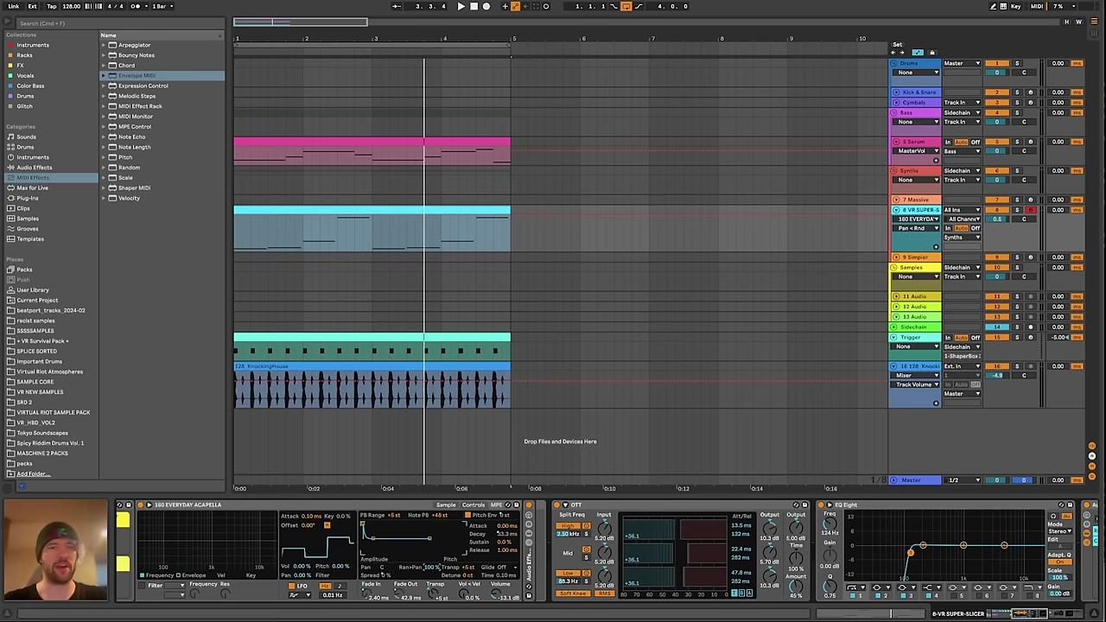
scroll(434, 570, "left", 3)
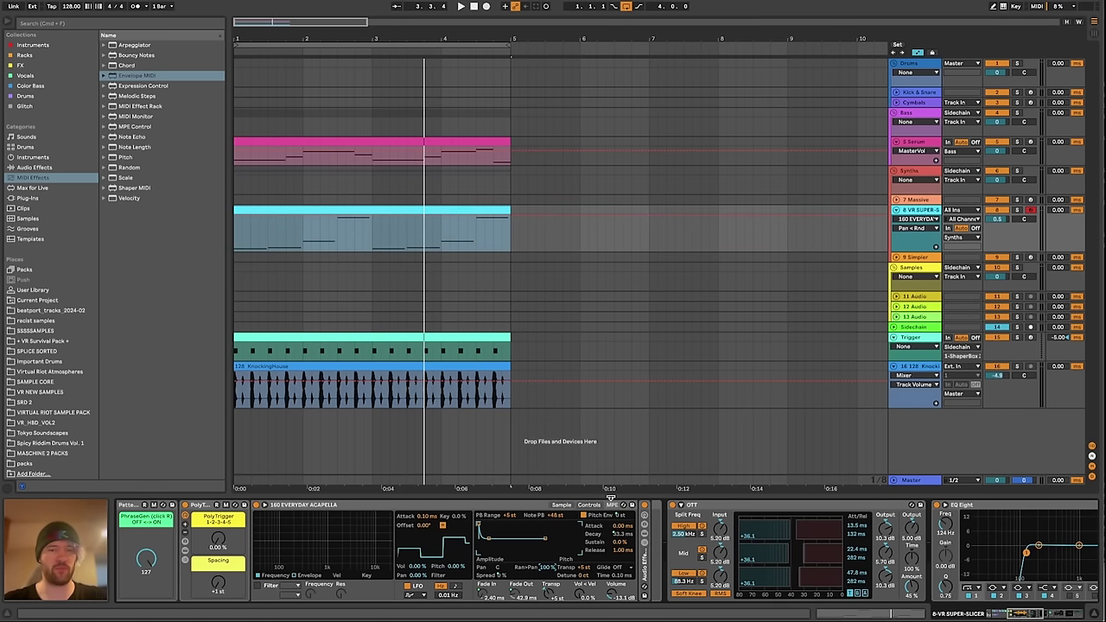
left_click(562, 506)
Move the acapella's sample start about a quarter of the way into the recording and play the loop to audition the slices
scroll(439, 588, "left", 5)
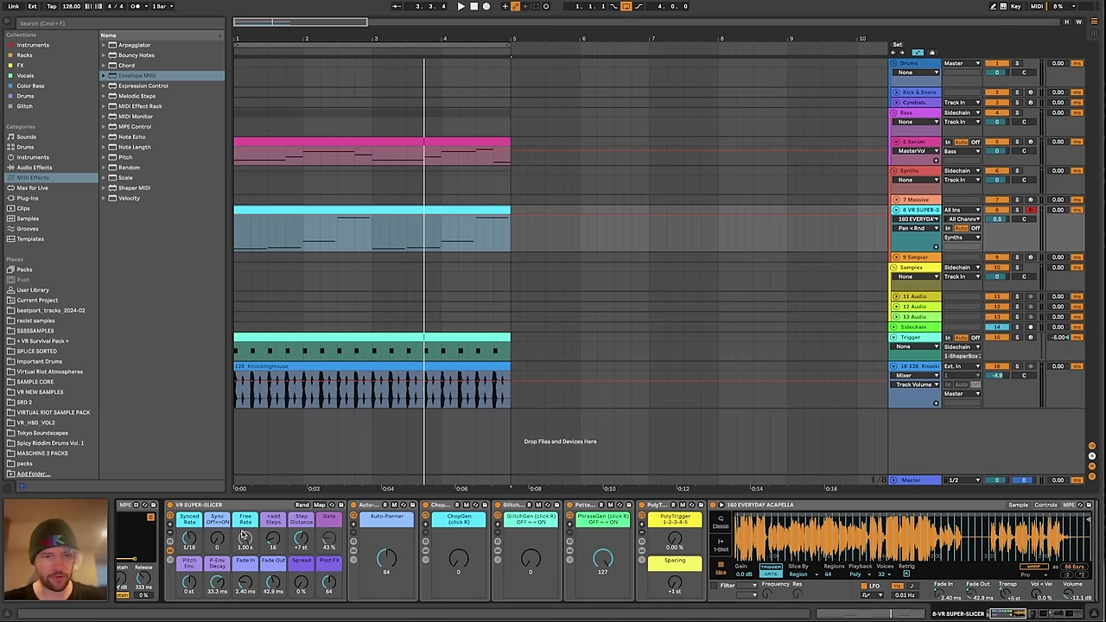
key("space")
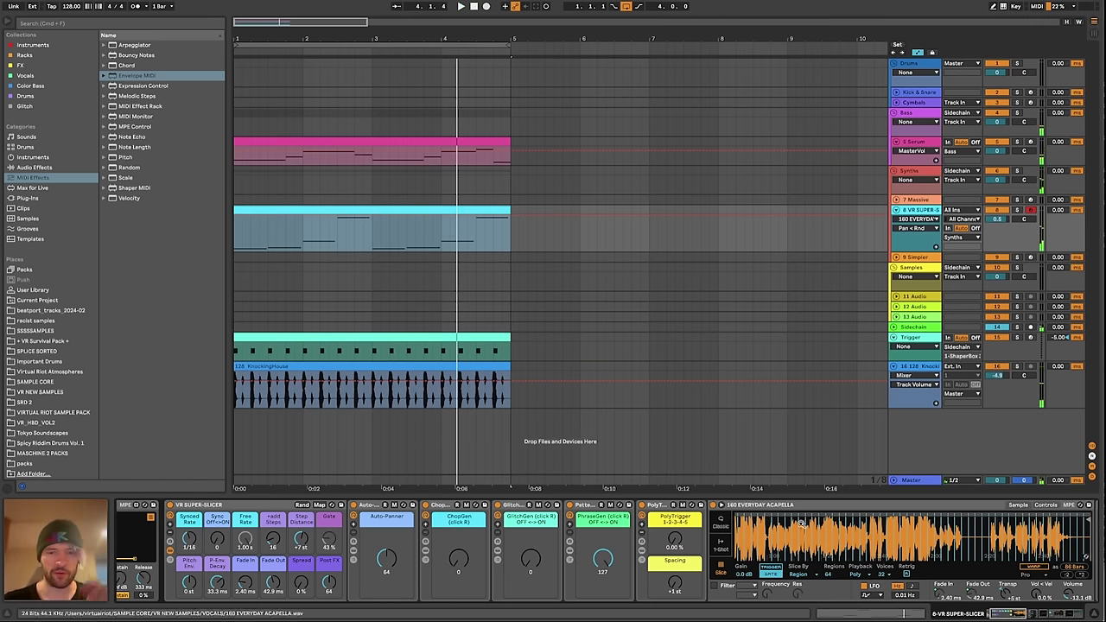
left_click_drag(776, 521, 827, 517)
key("space")
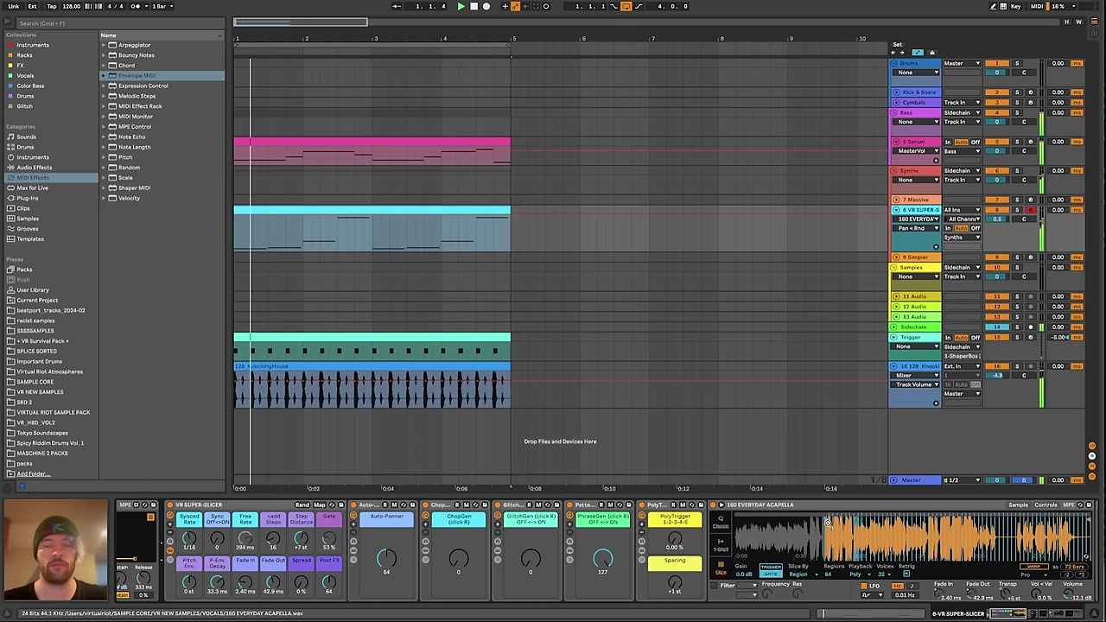
key("space")
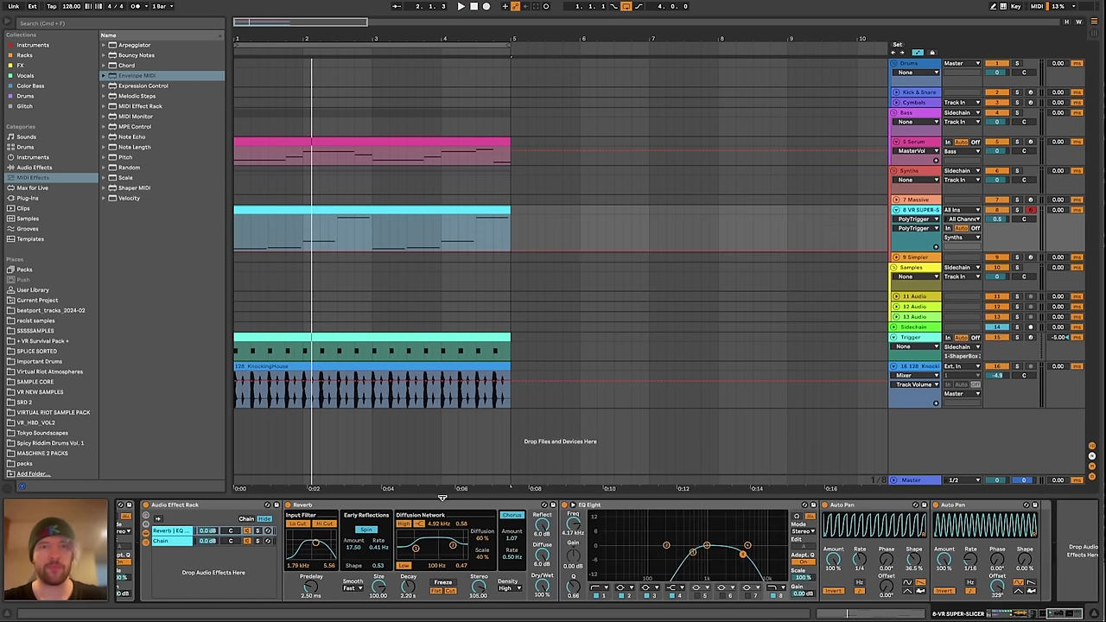
scroll(445, 503, "left", 15)
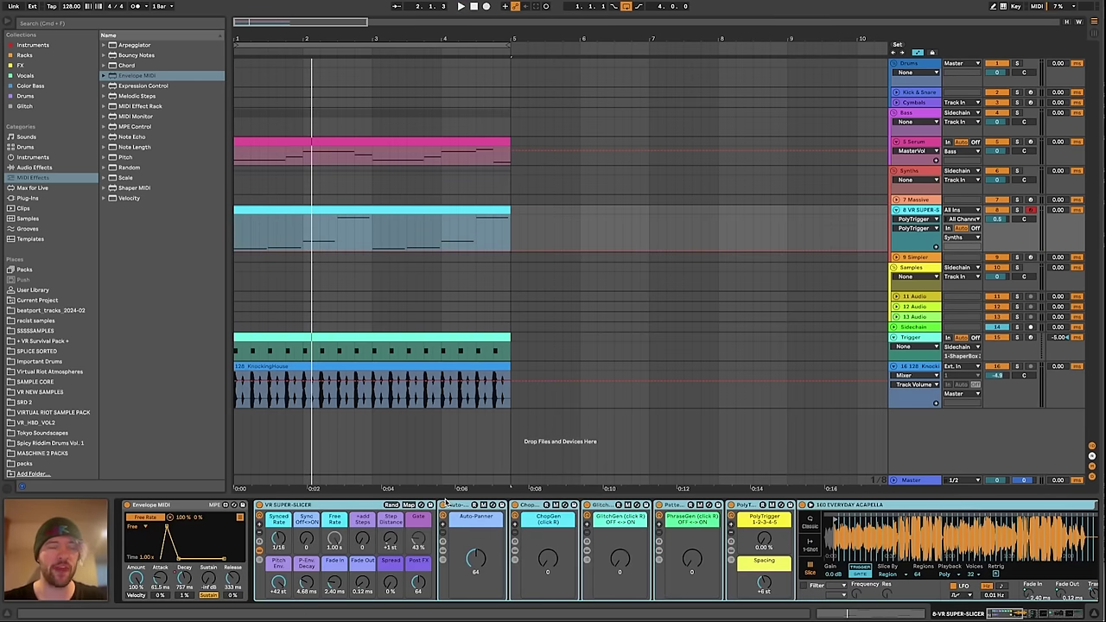